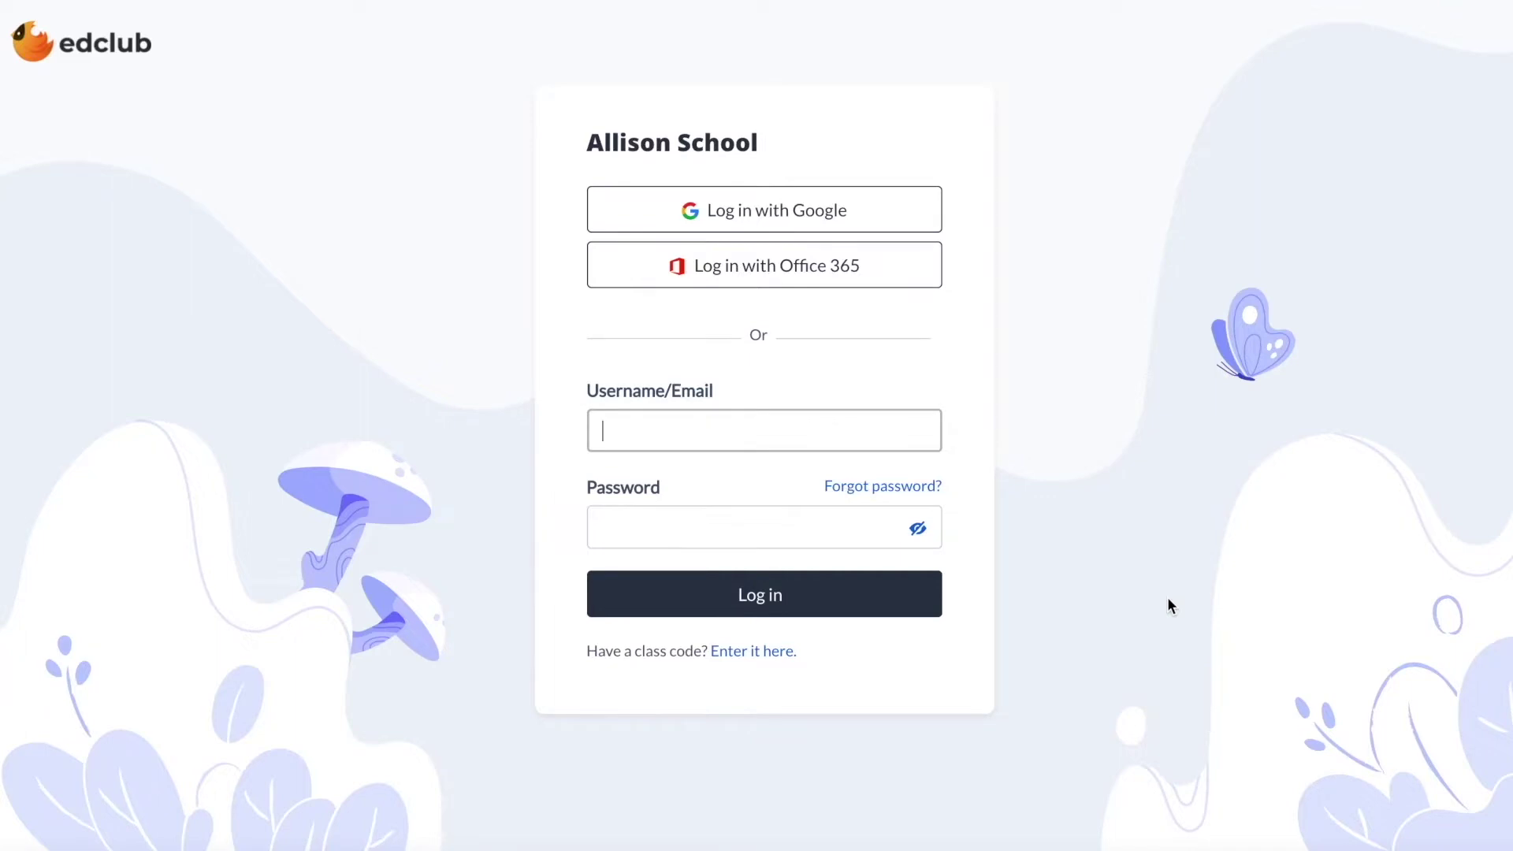
# Log in to the edclub admin portal with the school account's e-mail and password.
pyautogui.press('Tab')
pyautogui.write('**********')
pyautogui.click(749, 530)
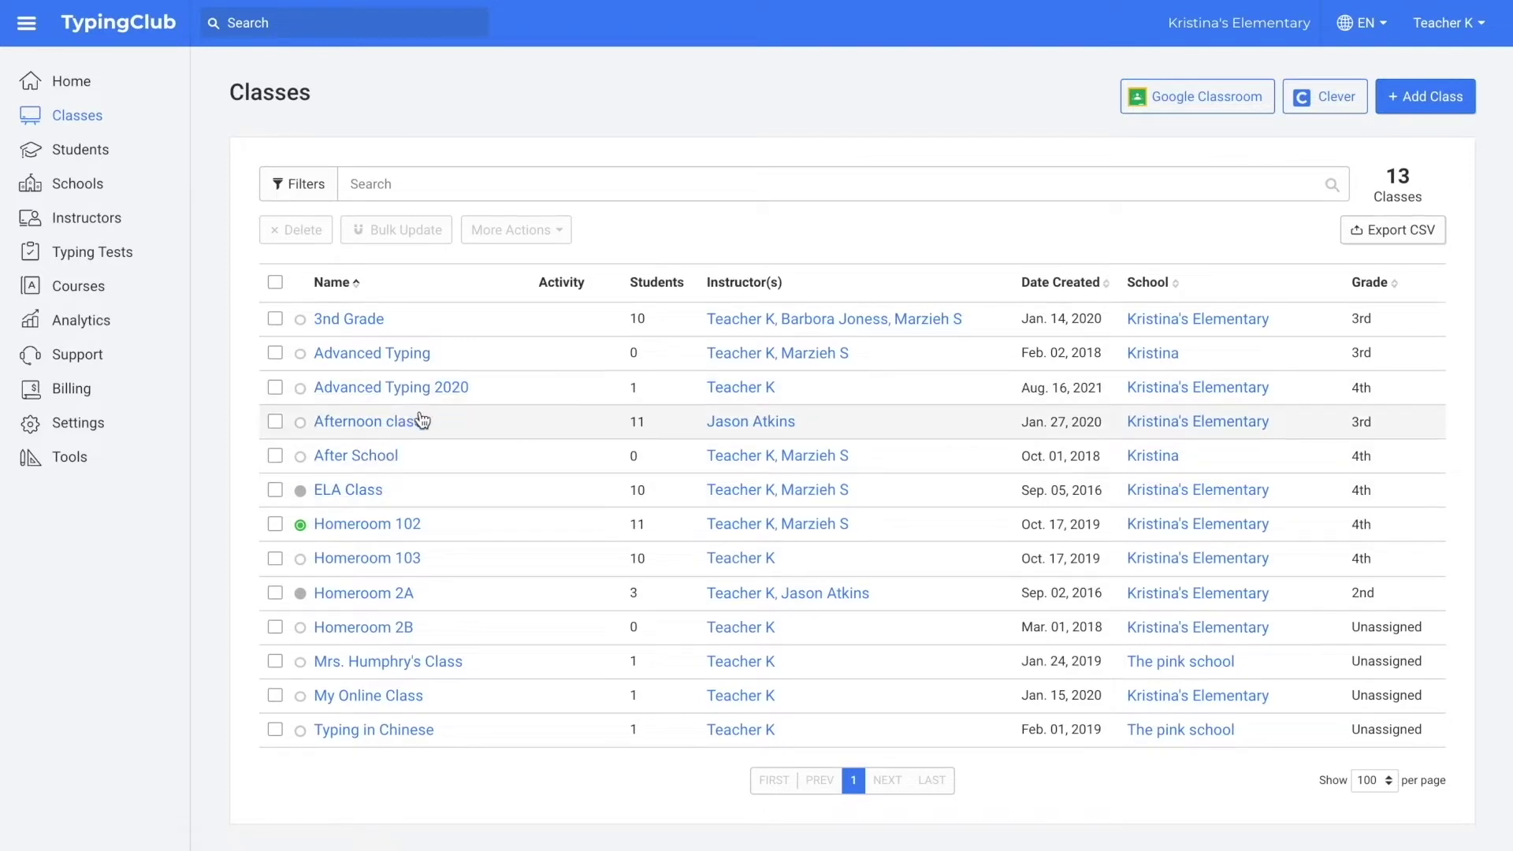
pyautogui.click(458, 389)
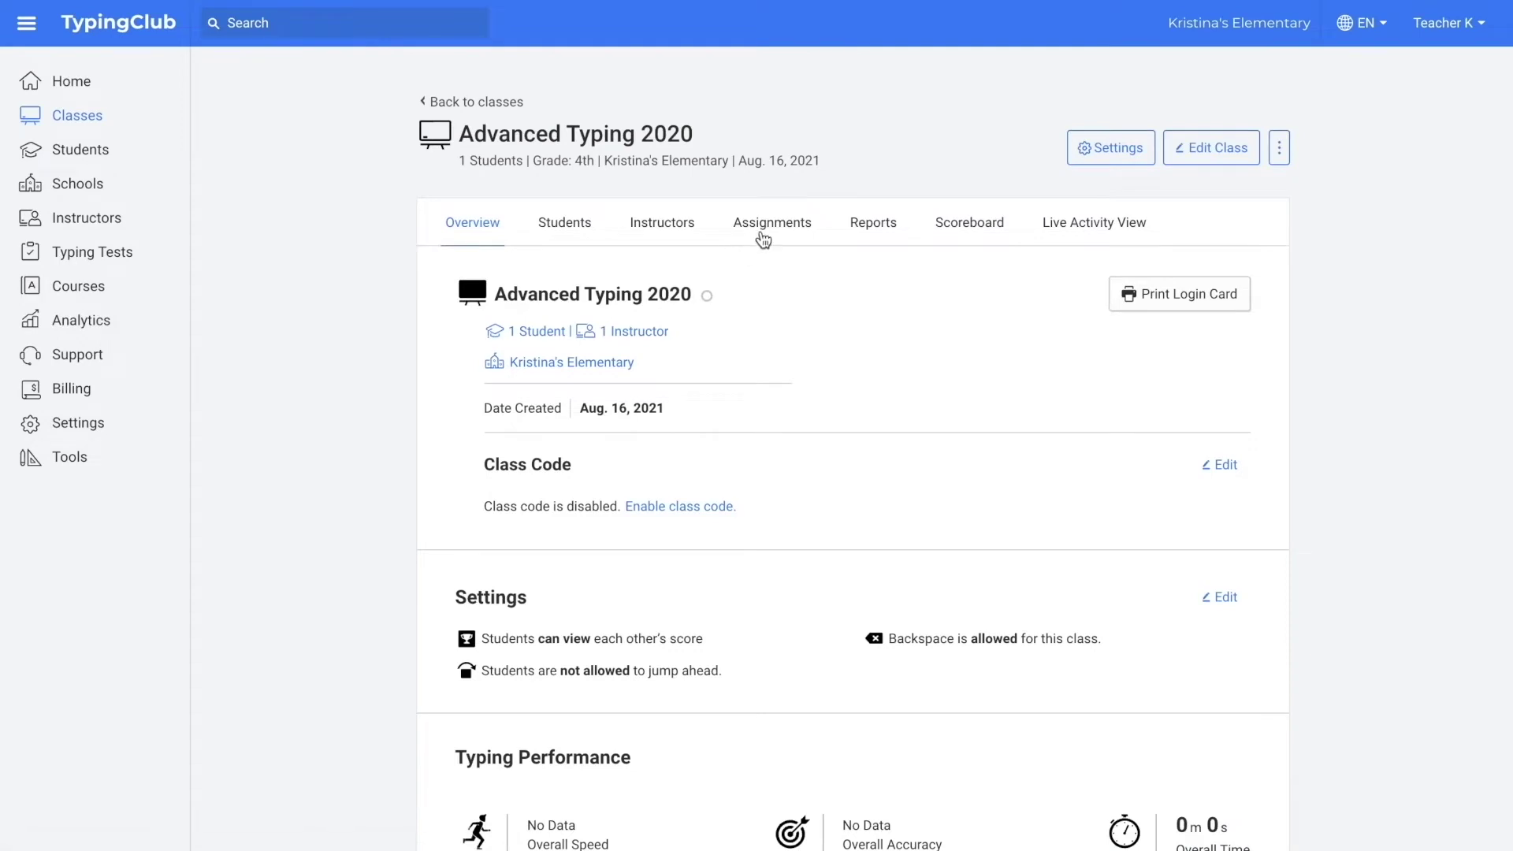
pyautogui.click(761, 233)
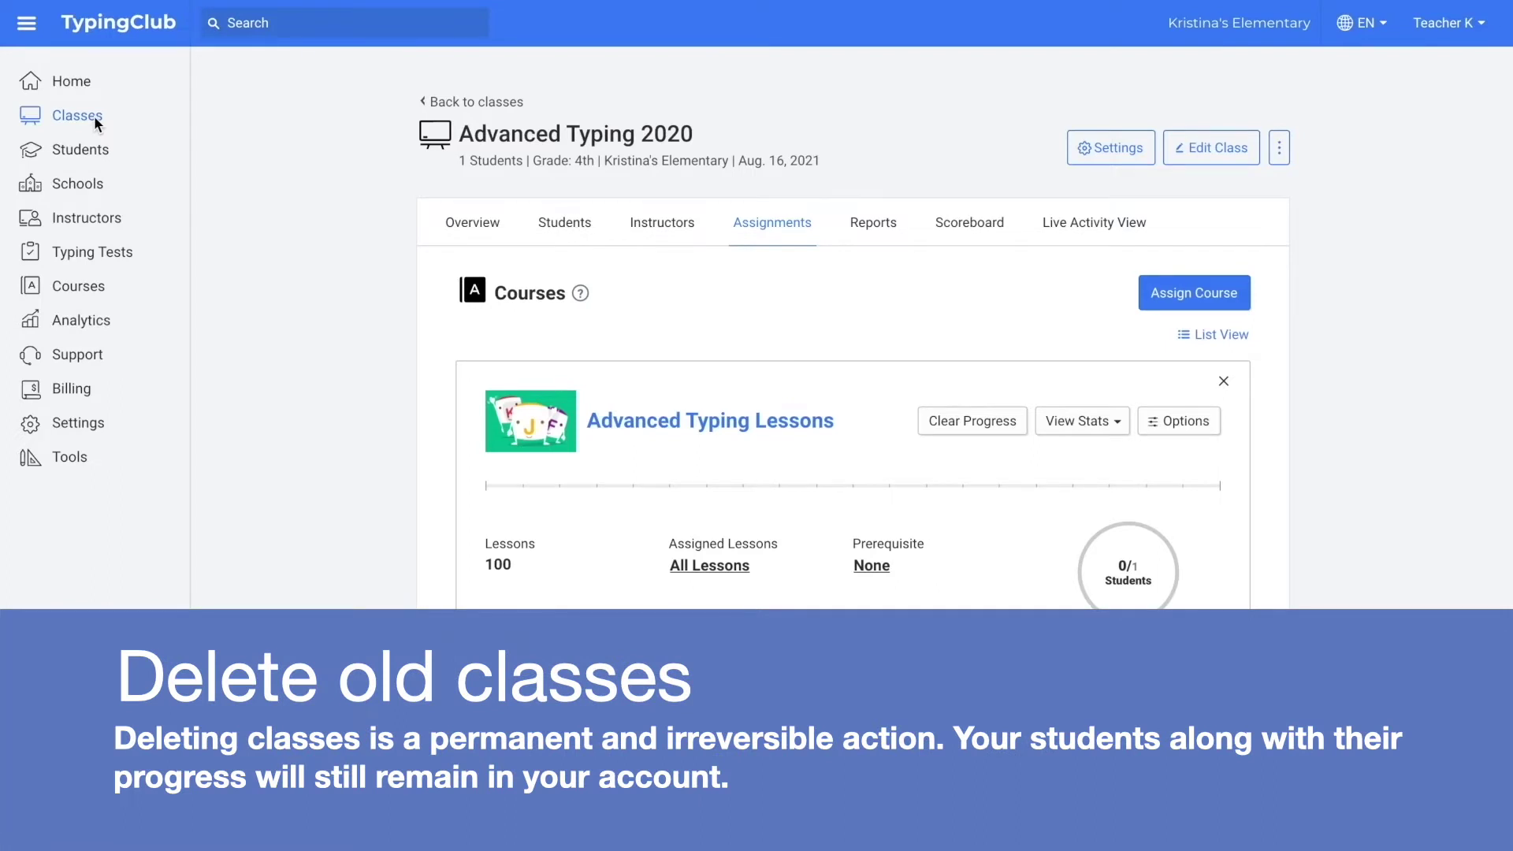
pyautogui.click(93, 116)
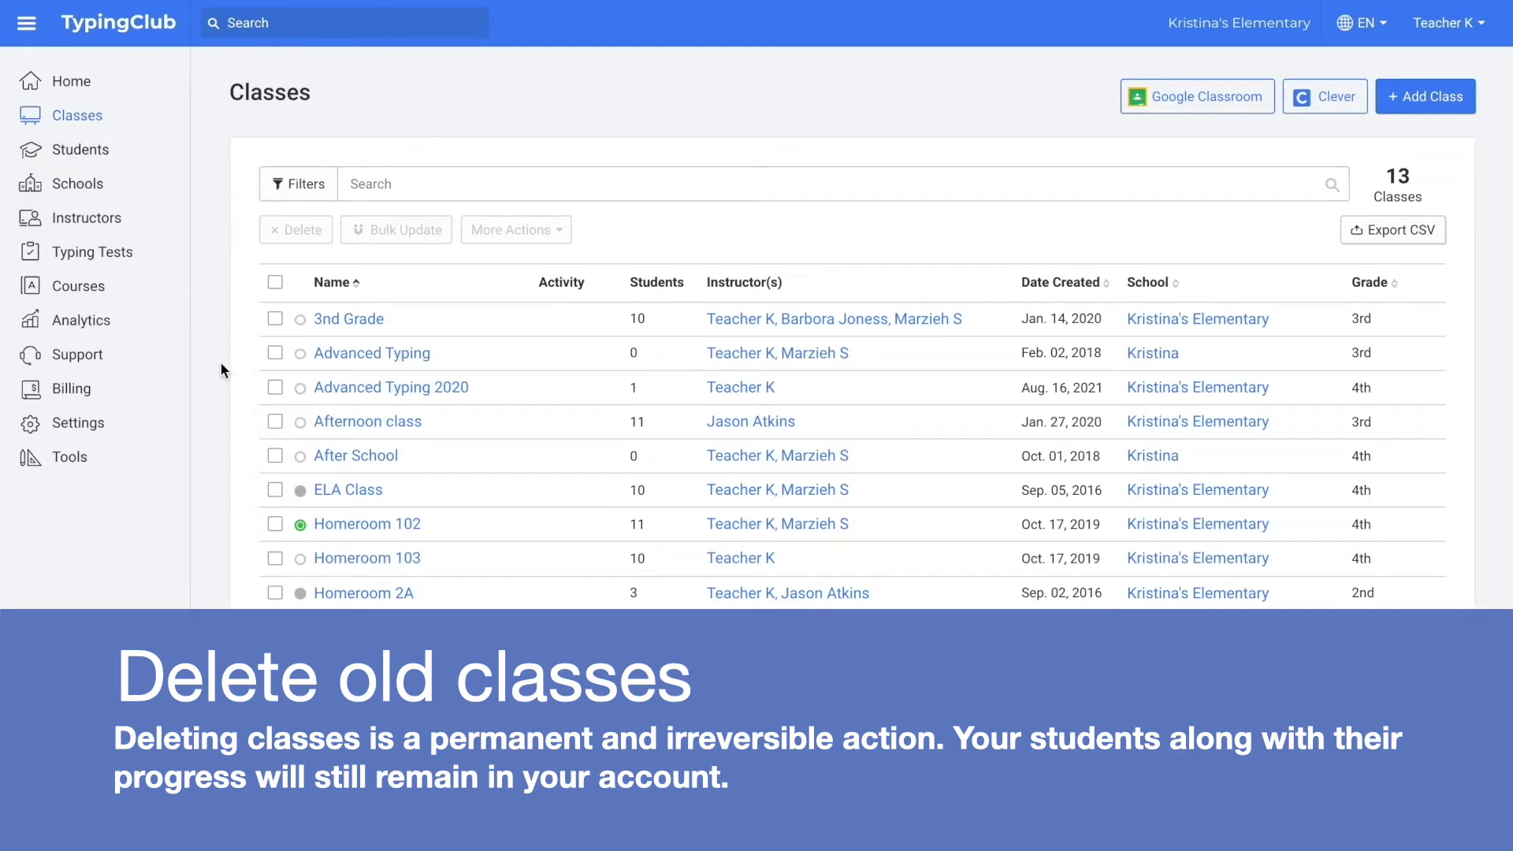
pyautogui.click(275, 387)
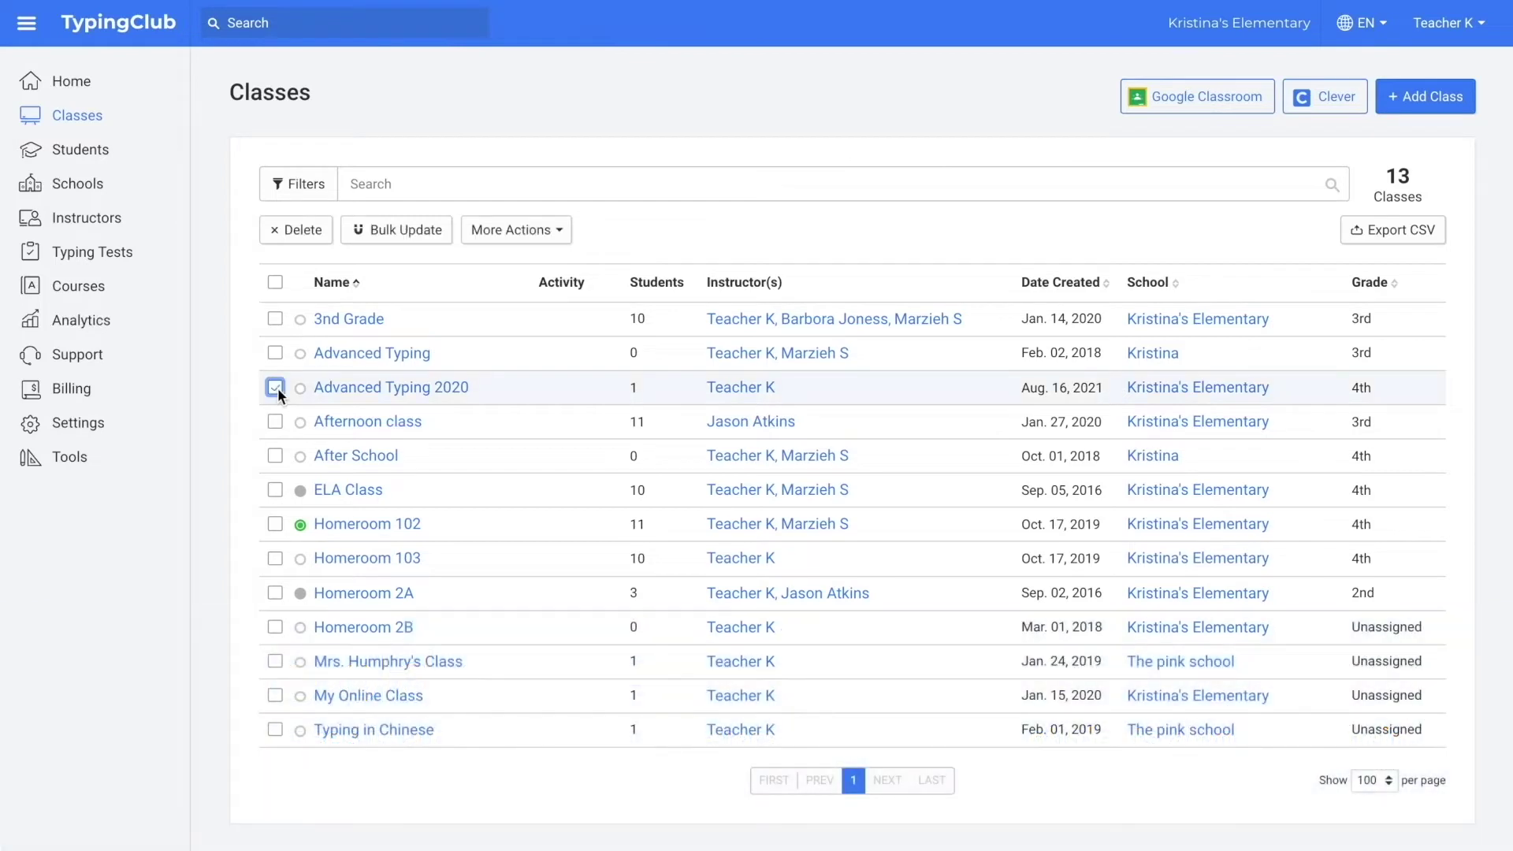
# Delete the Advanced Typing 2020 and After School classes, then go to the Students list.
pyautogui.click(274, 456)
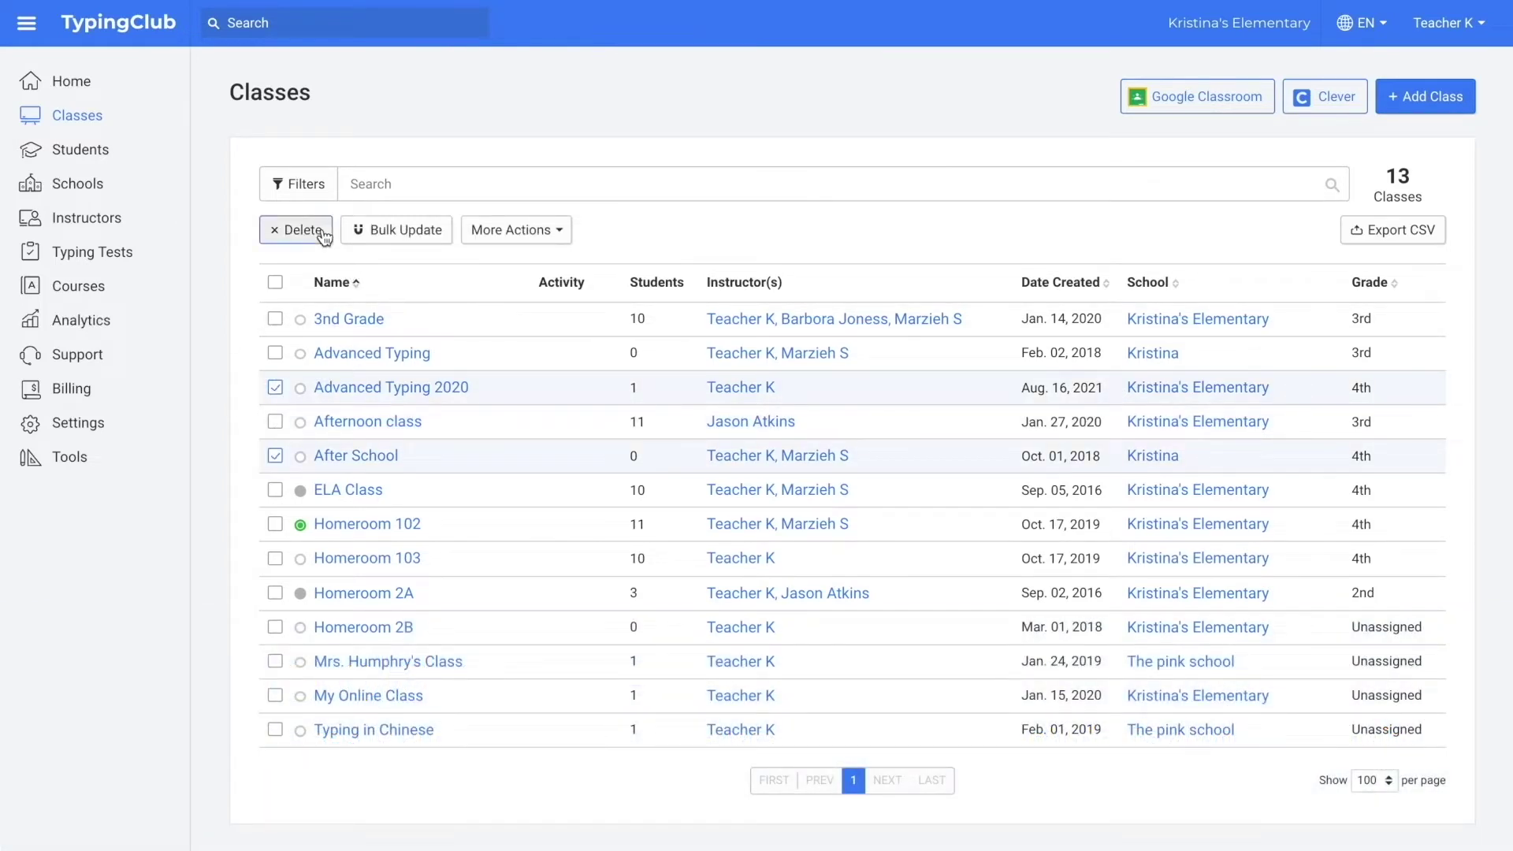
pyautogui.click(322, 230)
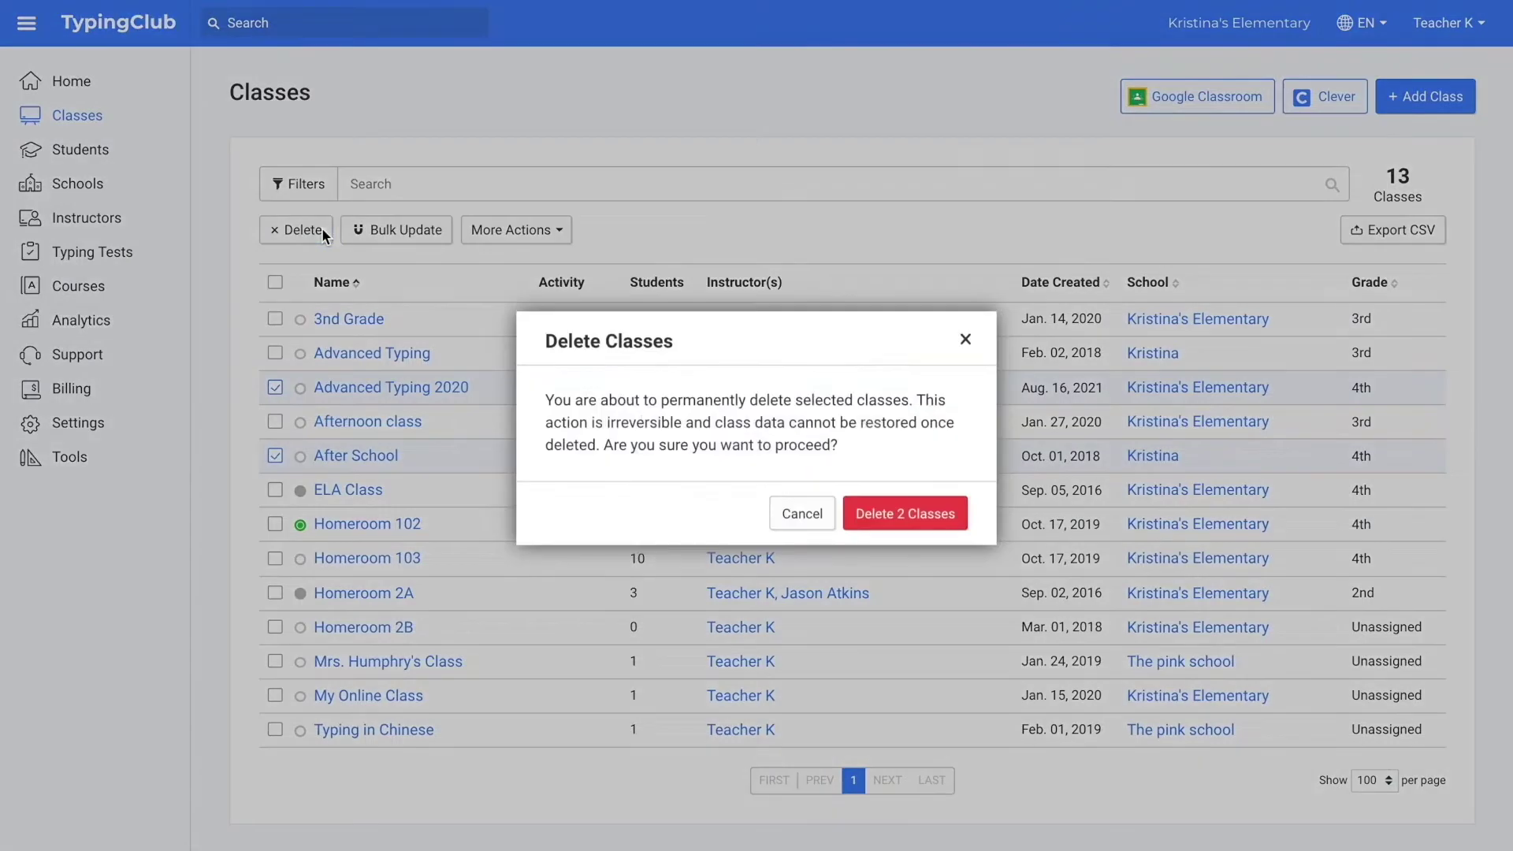
pyautogui.click(925, 527)
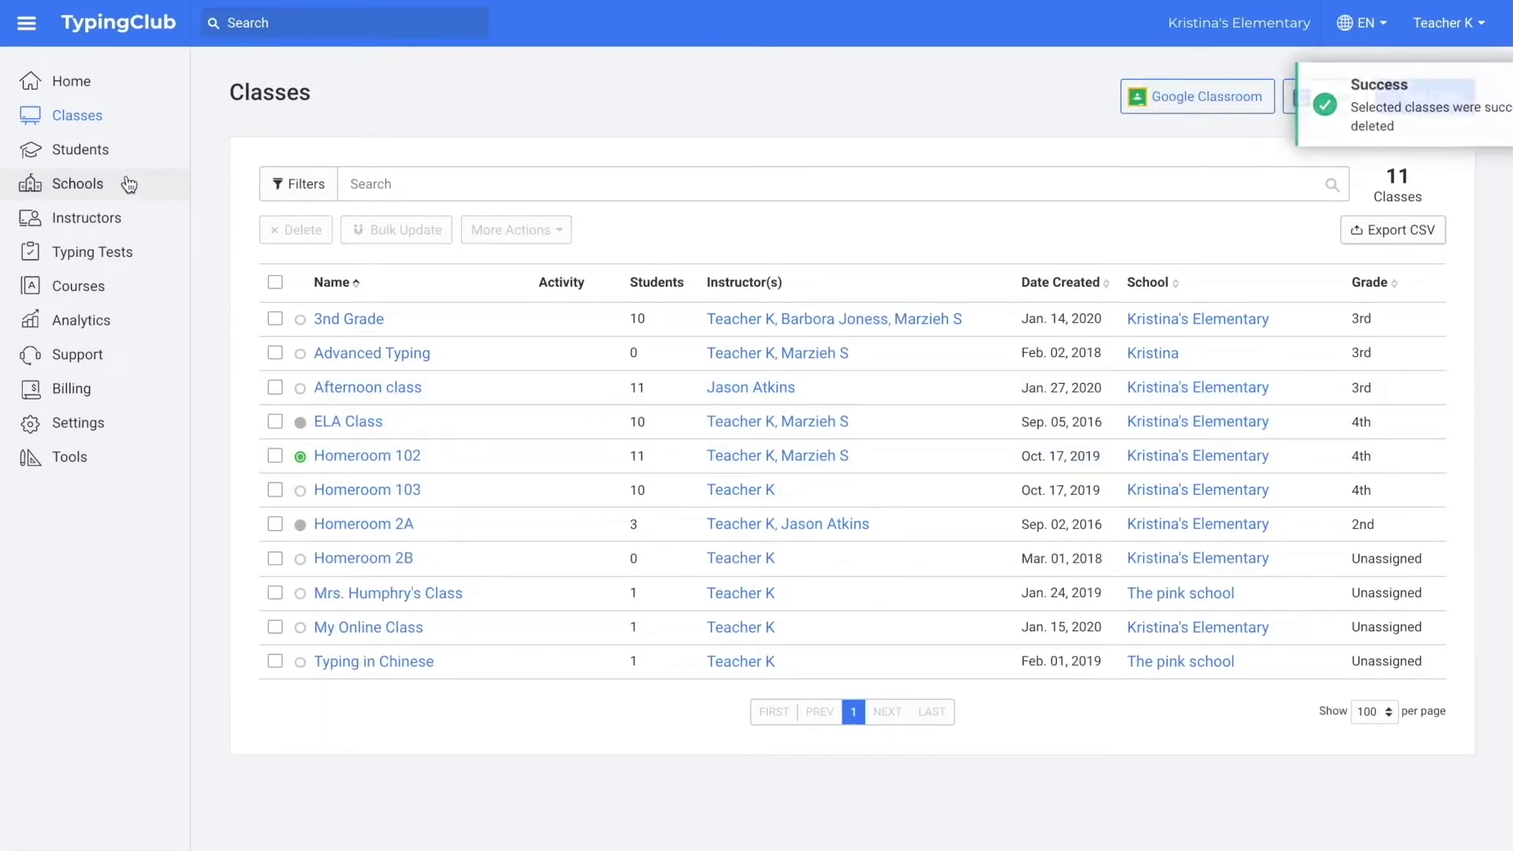
pyautogui.click(108, 157)
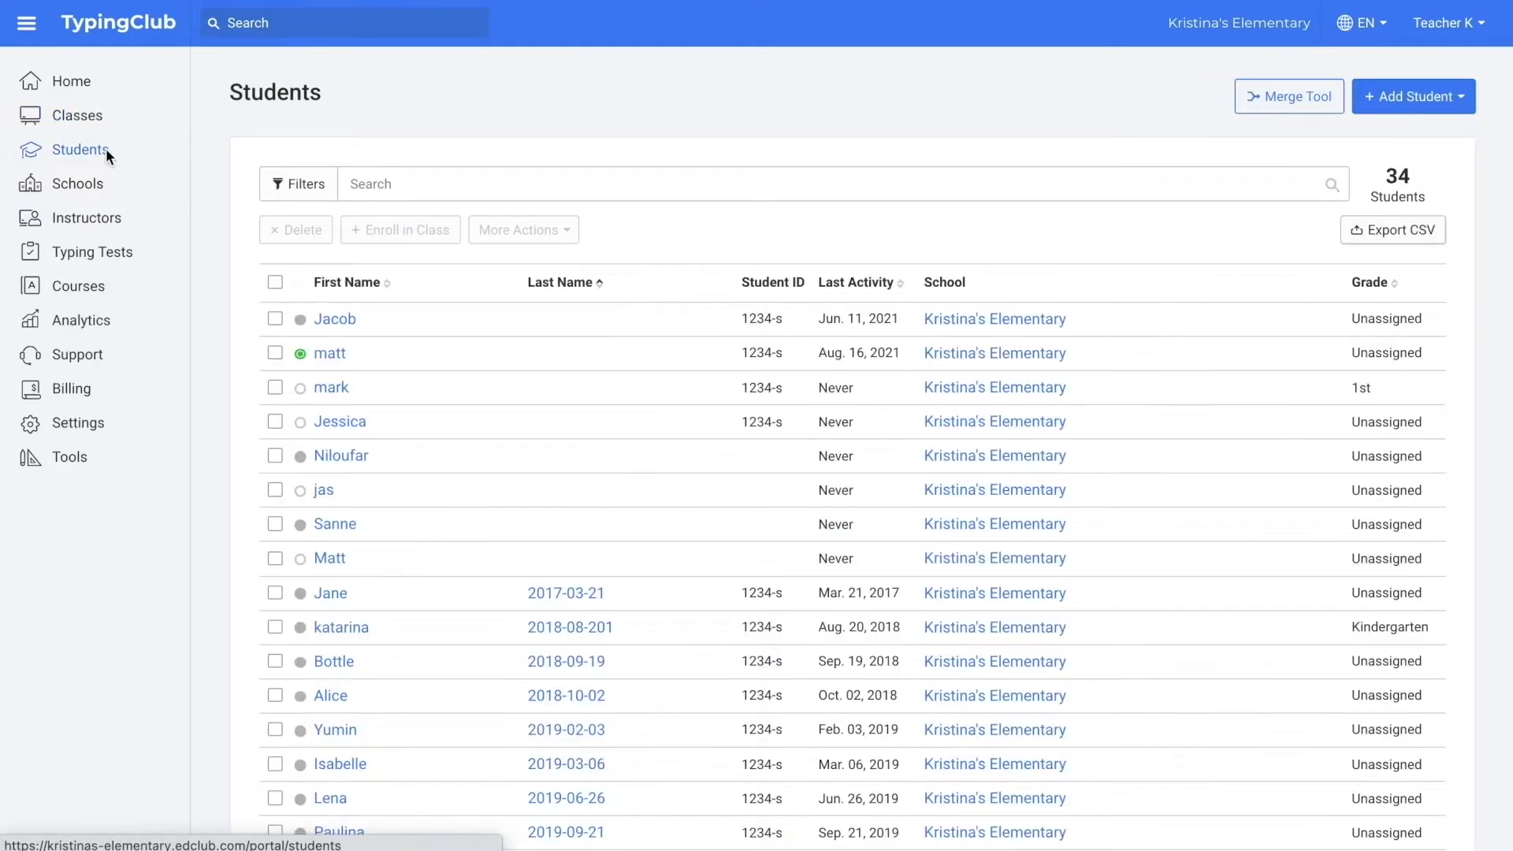
# Check the recently active student's progress and enroll them in ELA Class, then return to Classes.
pyautogui.click(331, 354)
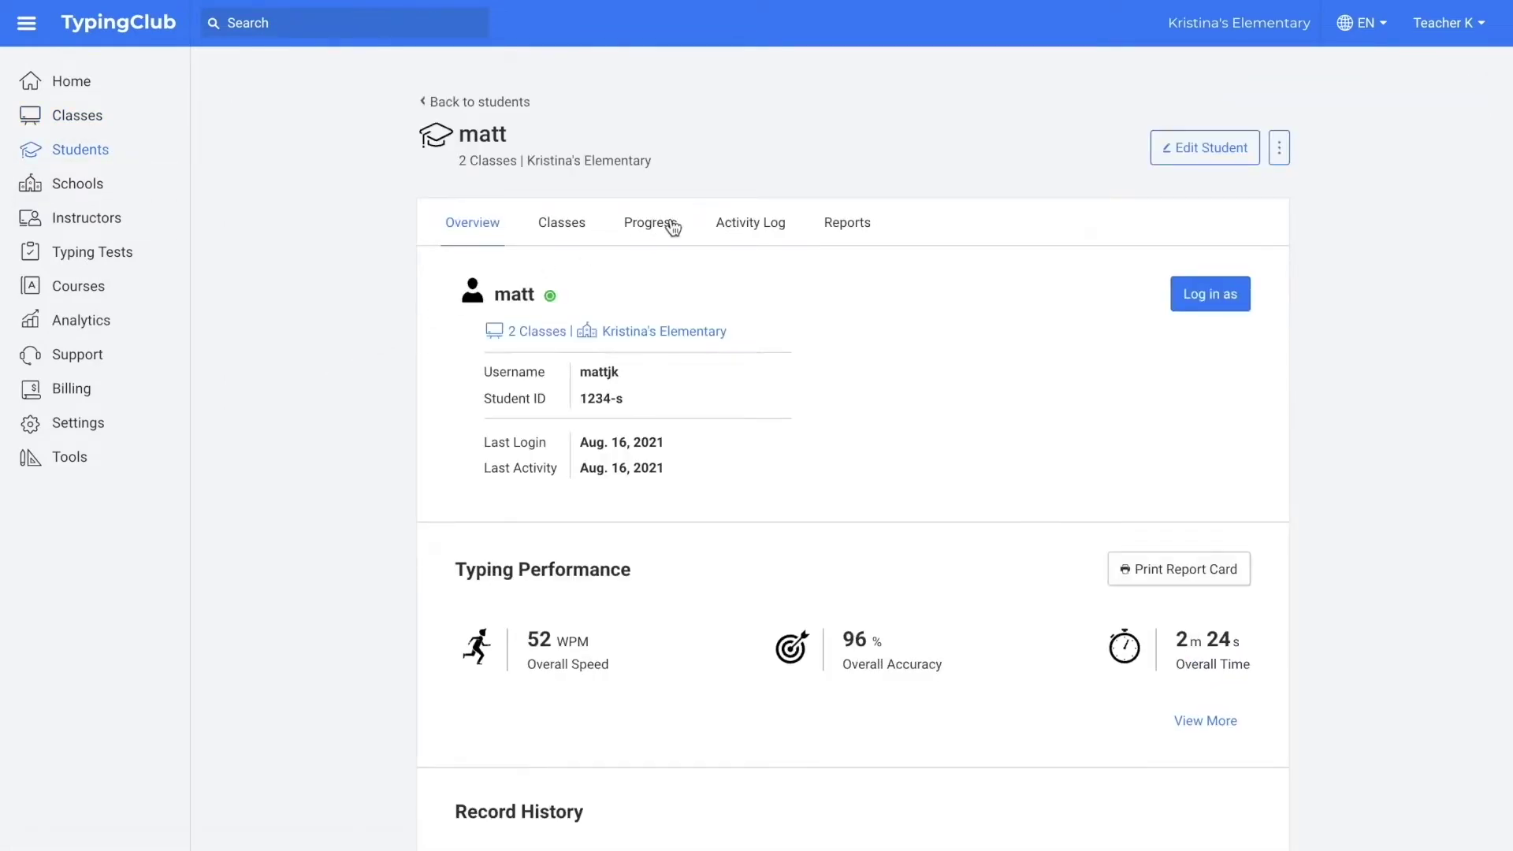
pyautogui.click(672, 227)
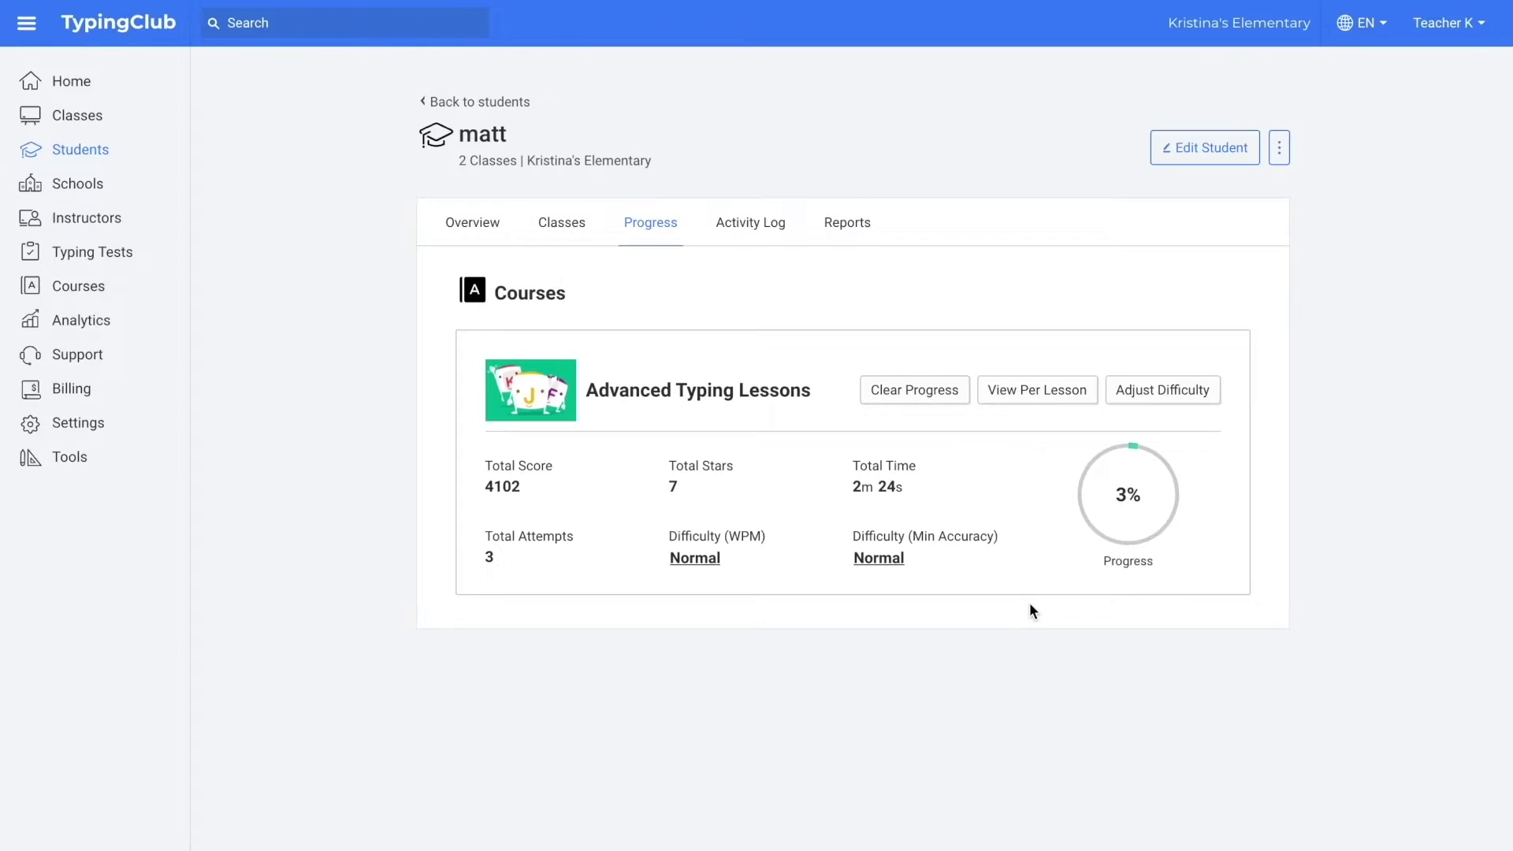
pyautogui.click(562, 230)
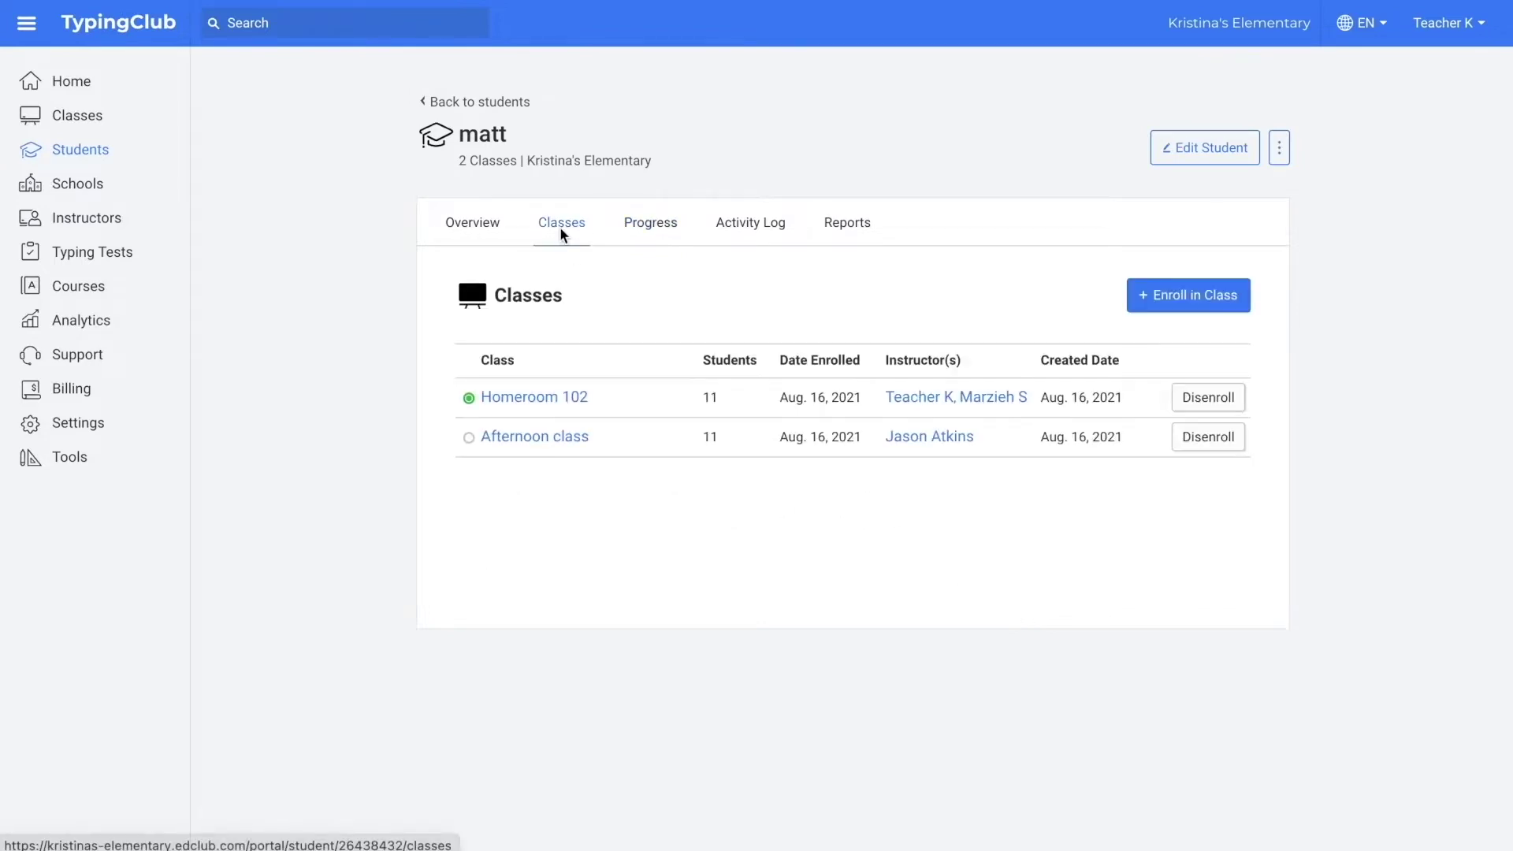
pyautogui.click(1163, 306)
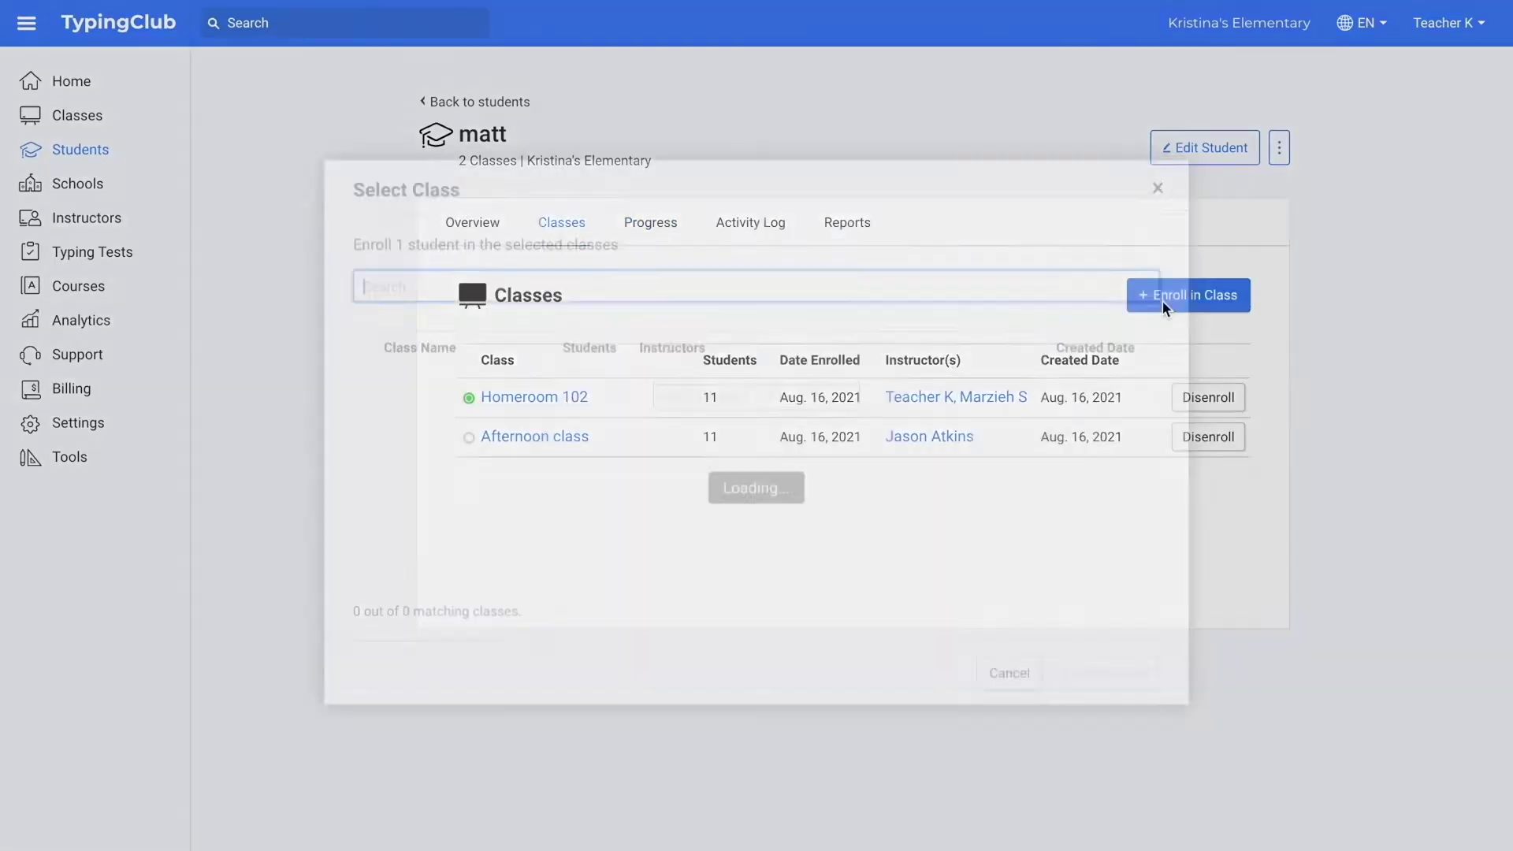
pyautogui.click(523, 436)
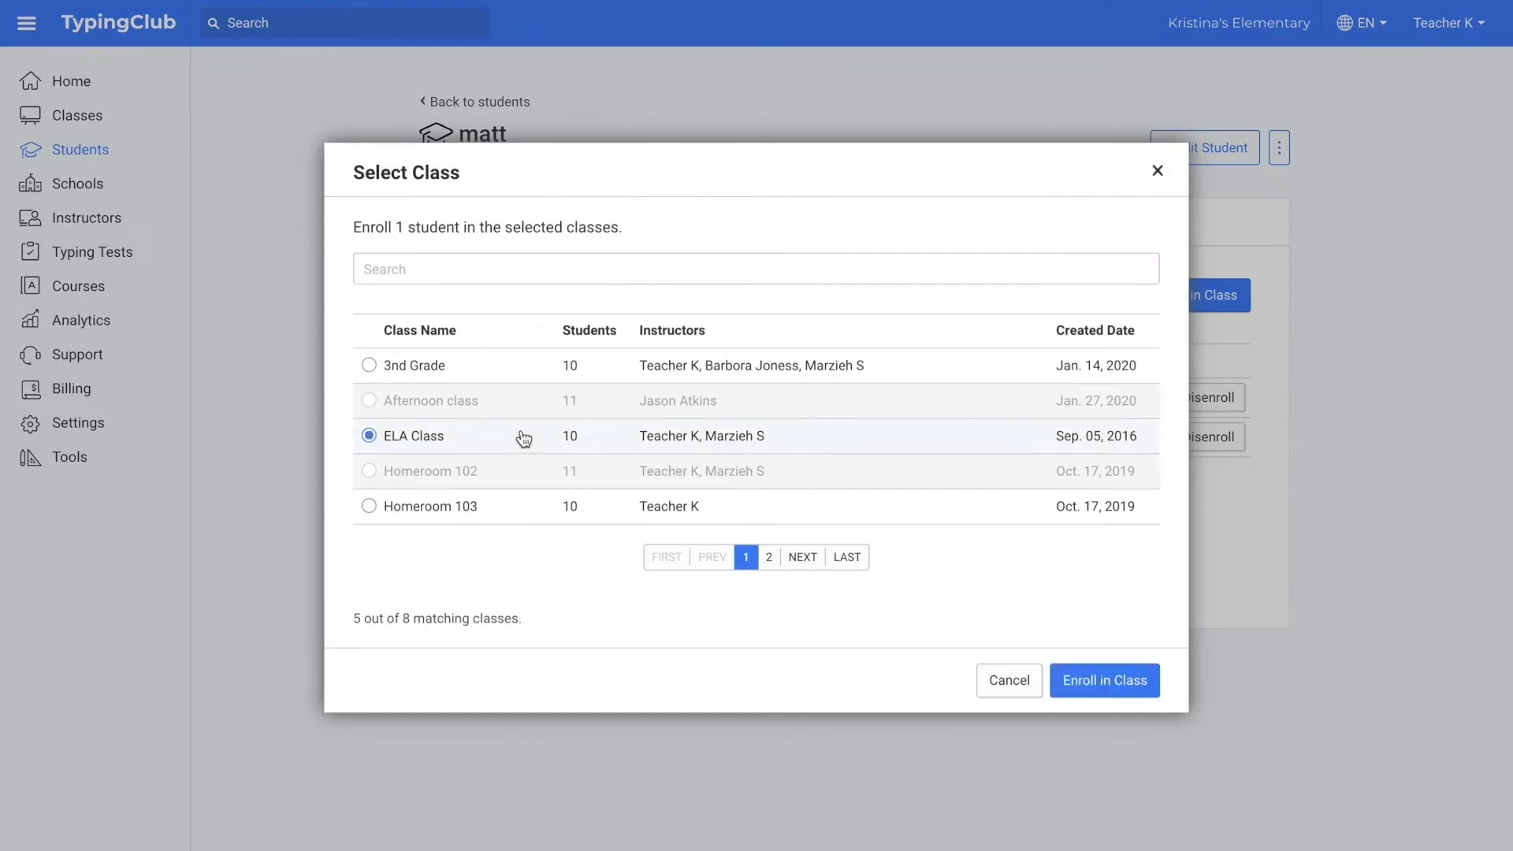
pyautogui.click(1082, 691)
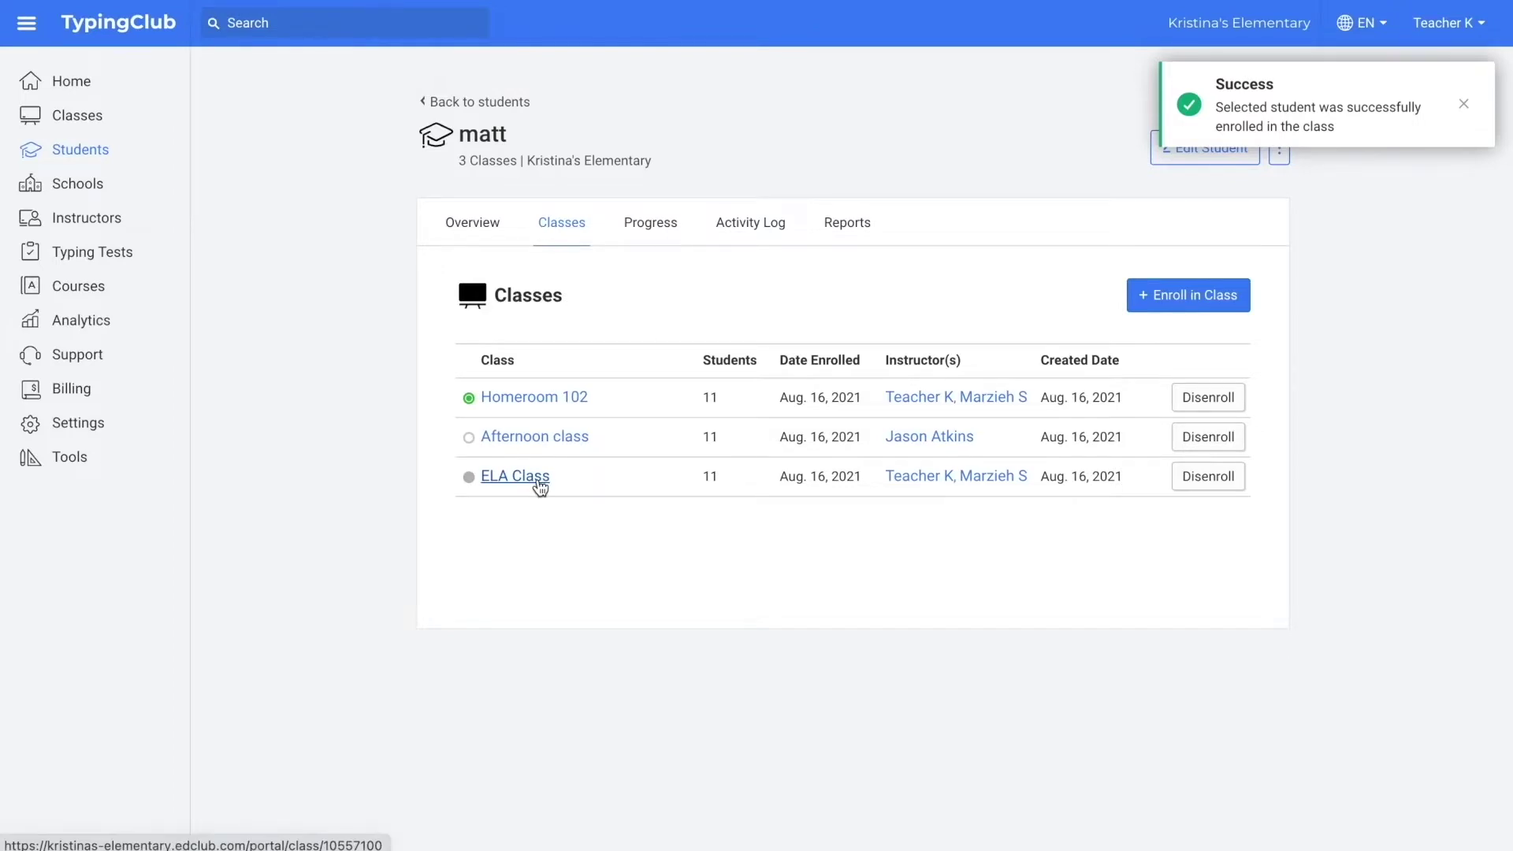
pyautogui.click(88, 128)
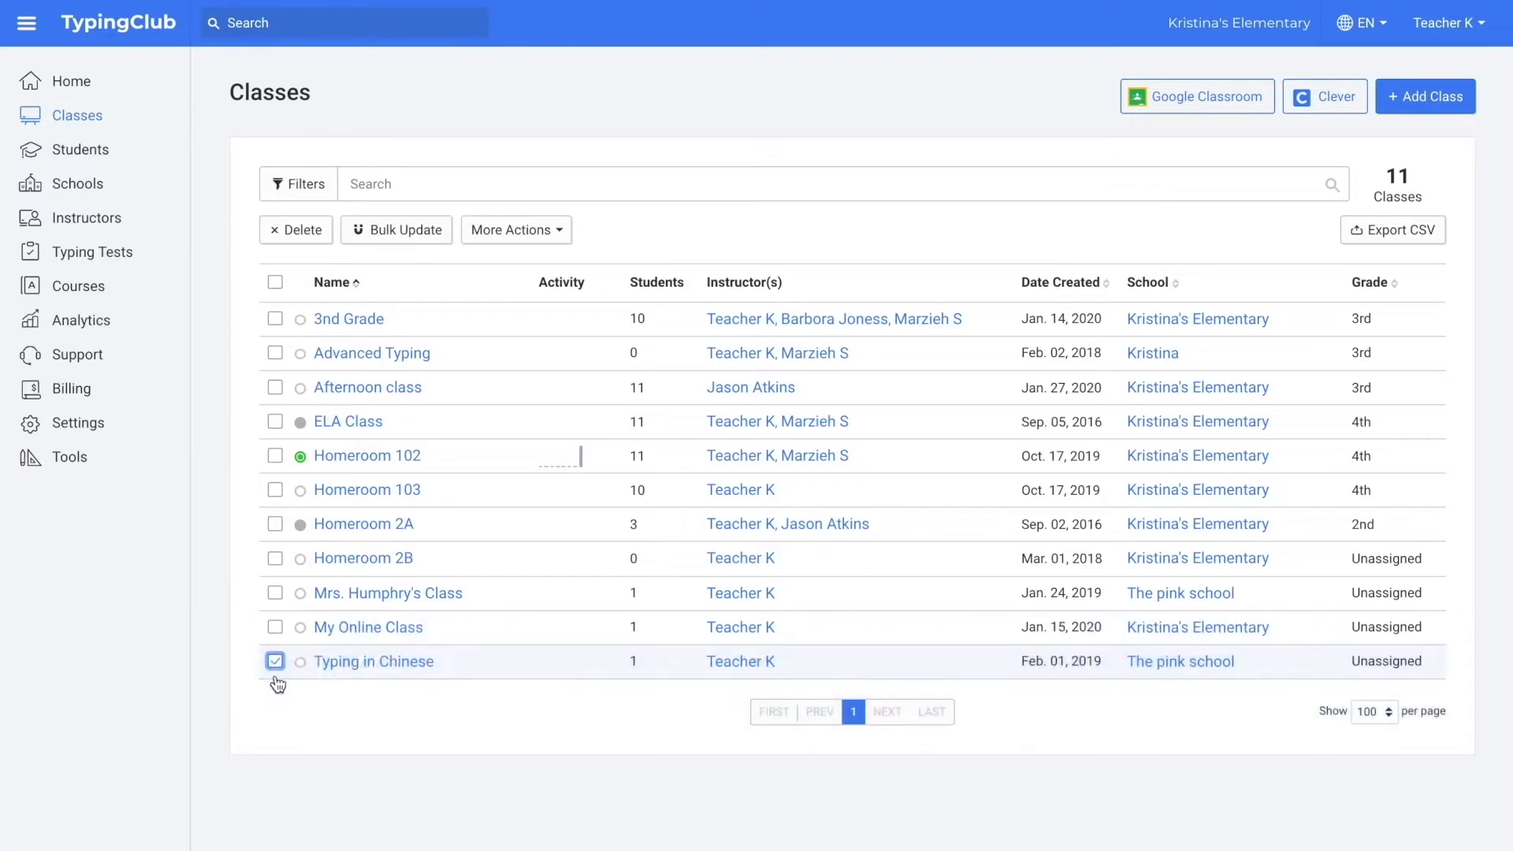
# Archive Mrs. Humphry's Class, My Online Class and Typing in Chinese through More Actions.
pyautogui.click(275, 627)
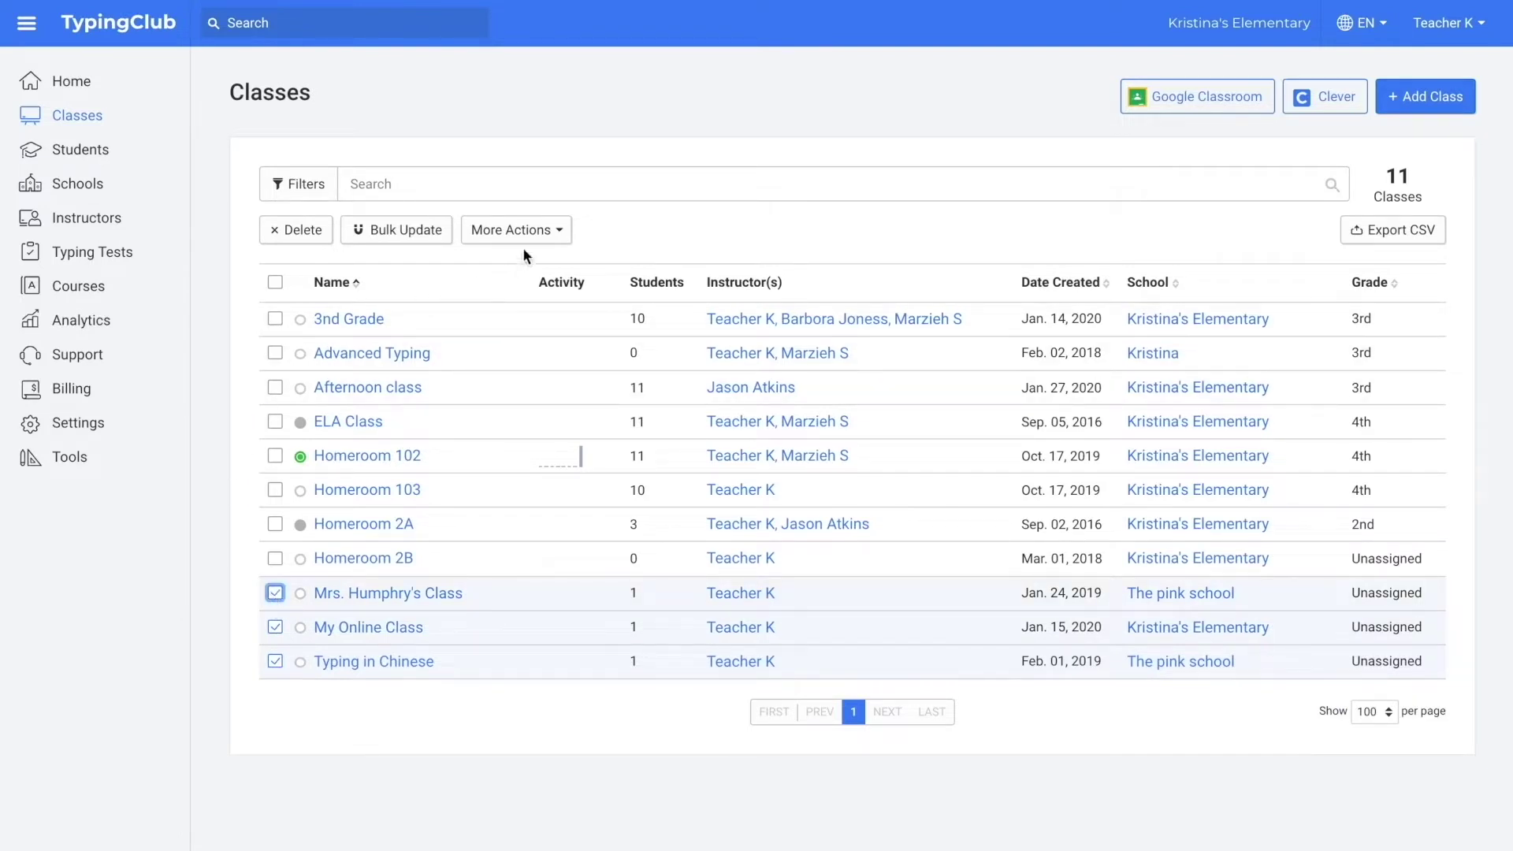
pyautogui.click(552, 235)
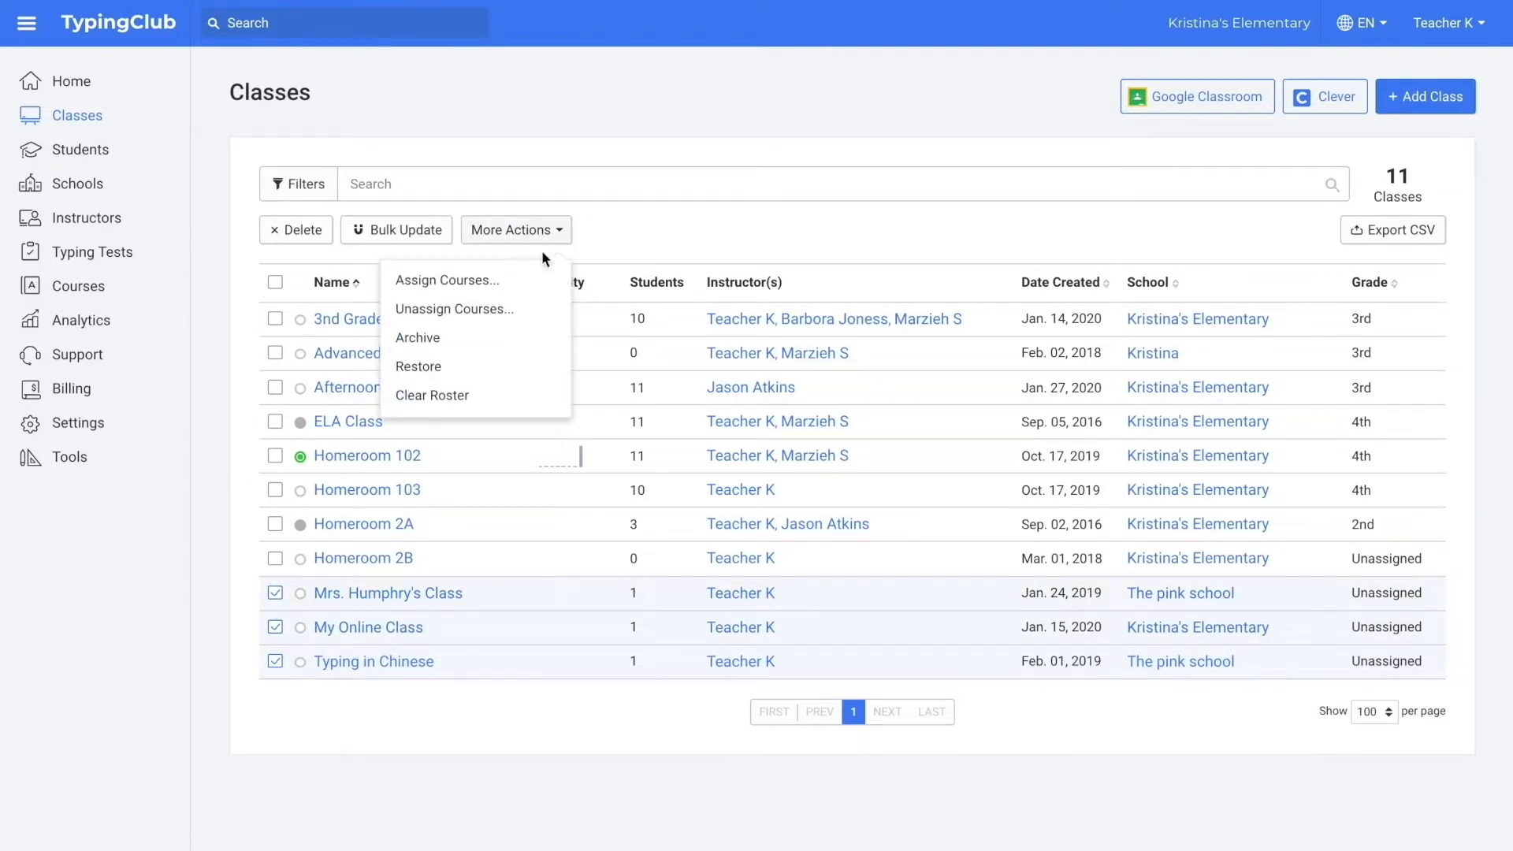
pyautogui.click(487, 339)
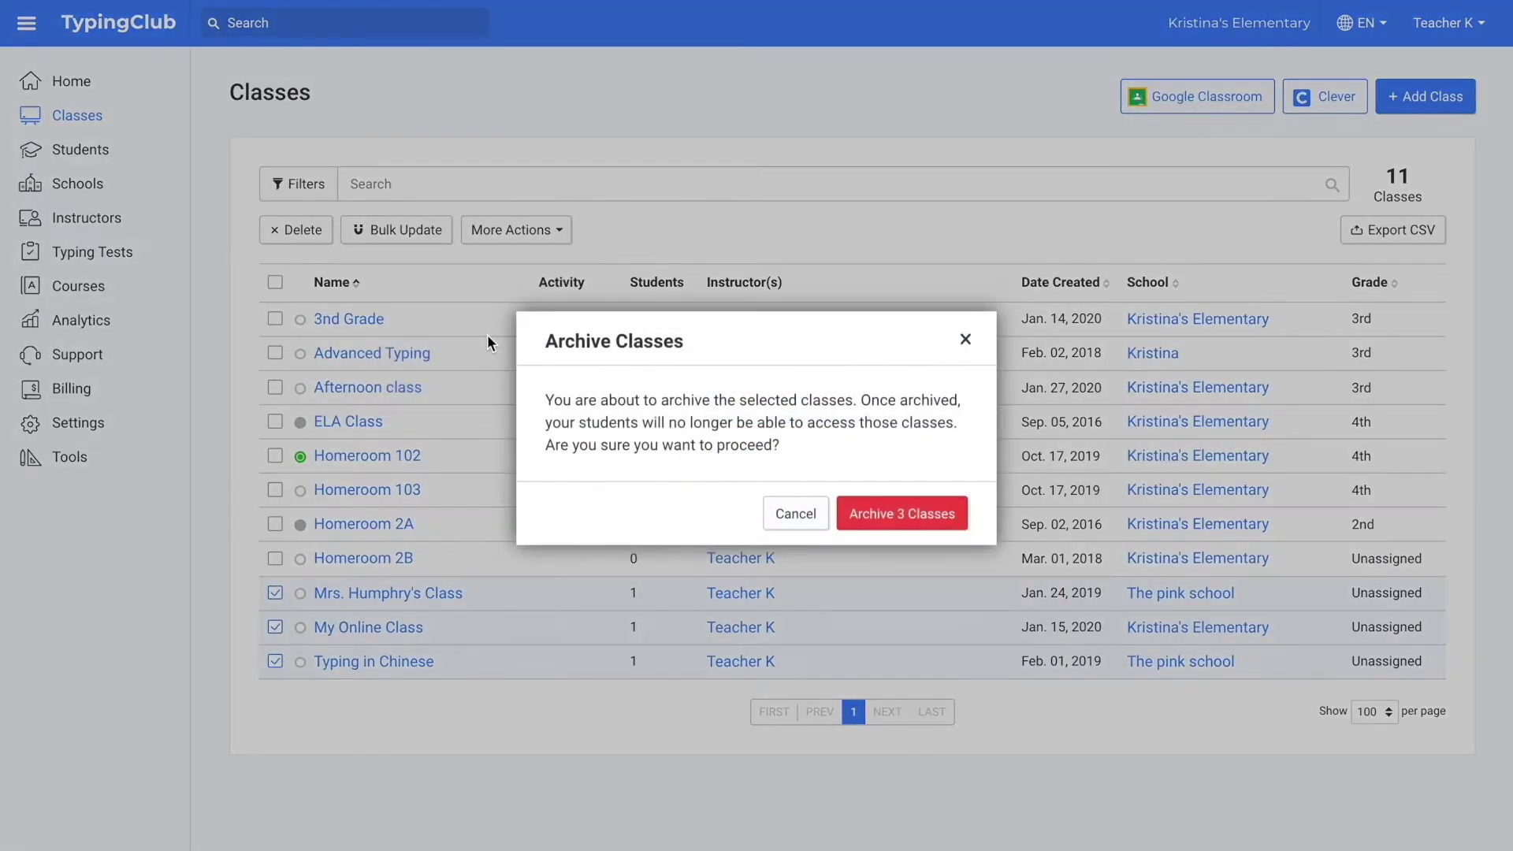
pyautogui.click(928, 516)
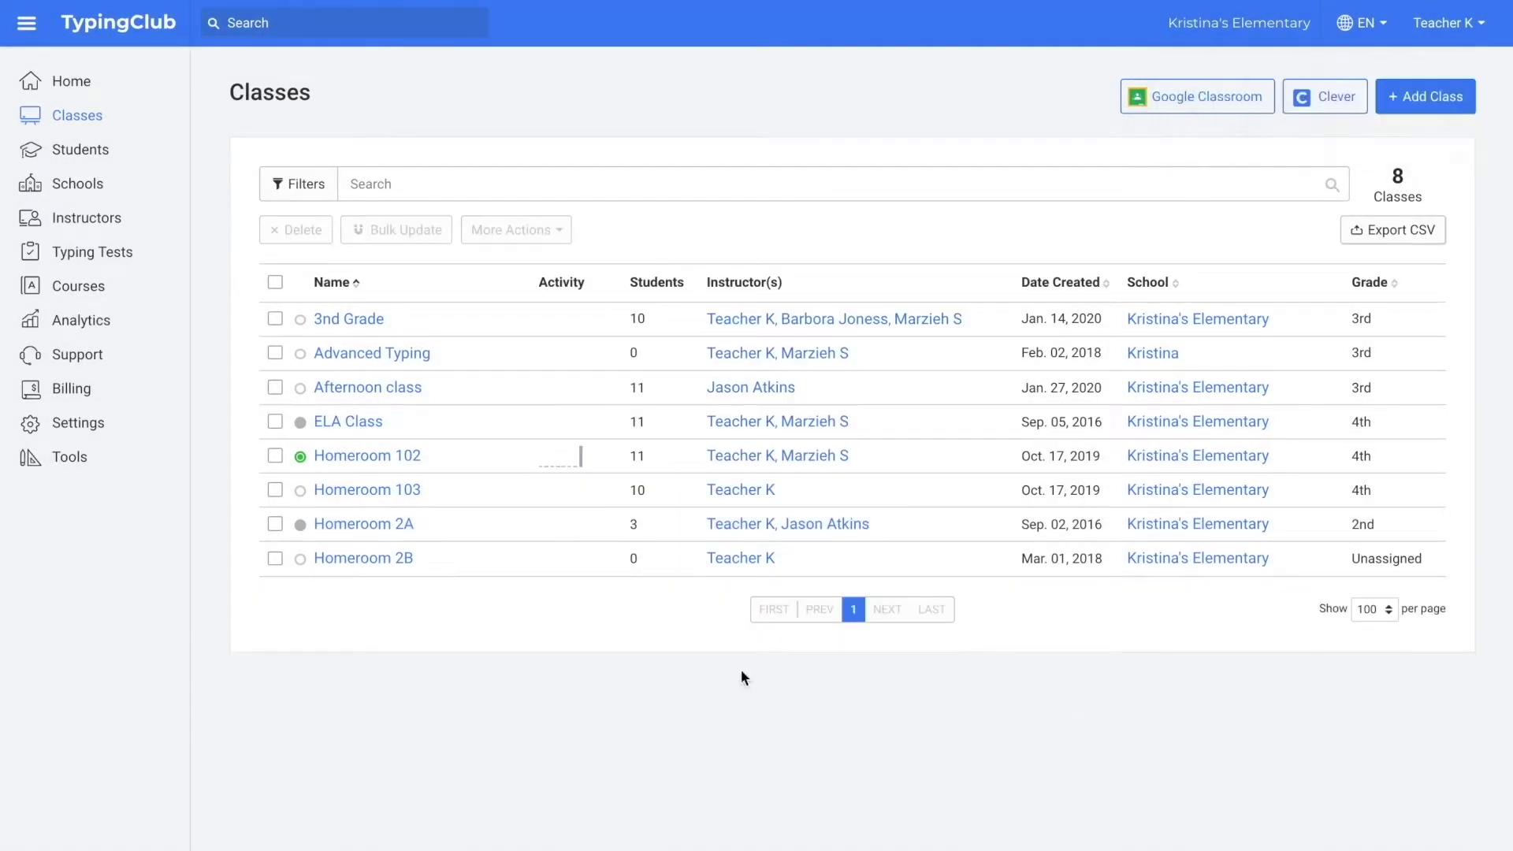
# Filter the class list by status Show All so archived classes appear.
pyautogui.moveTo(303, 526)
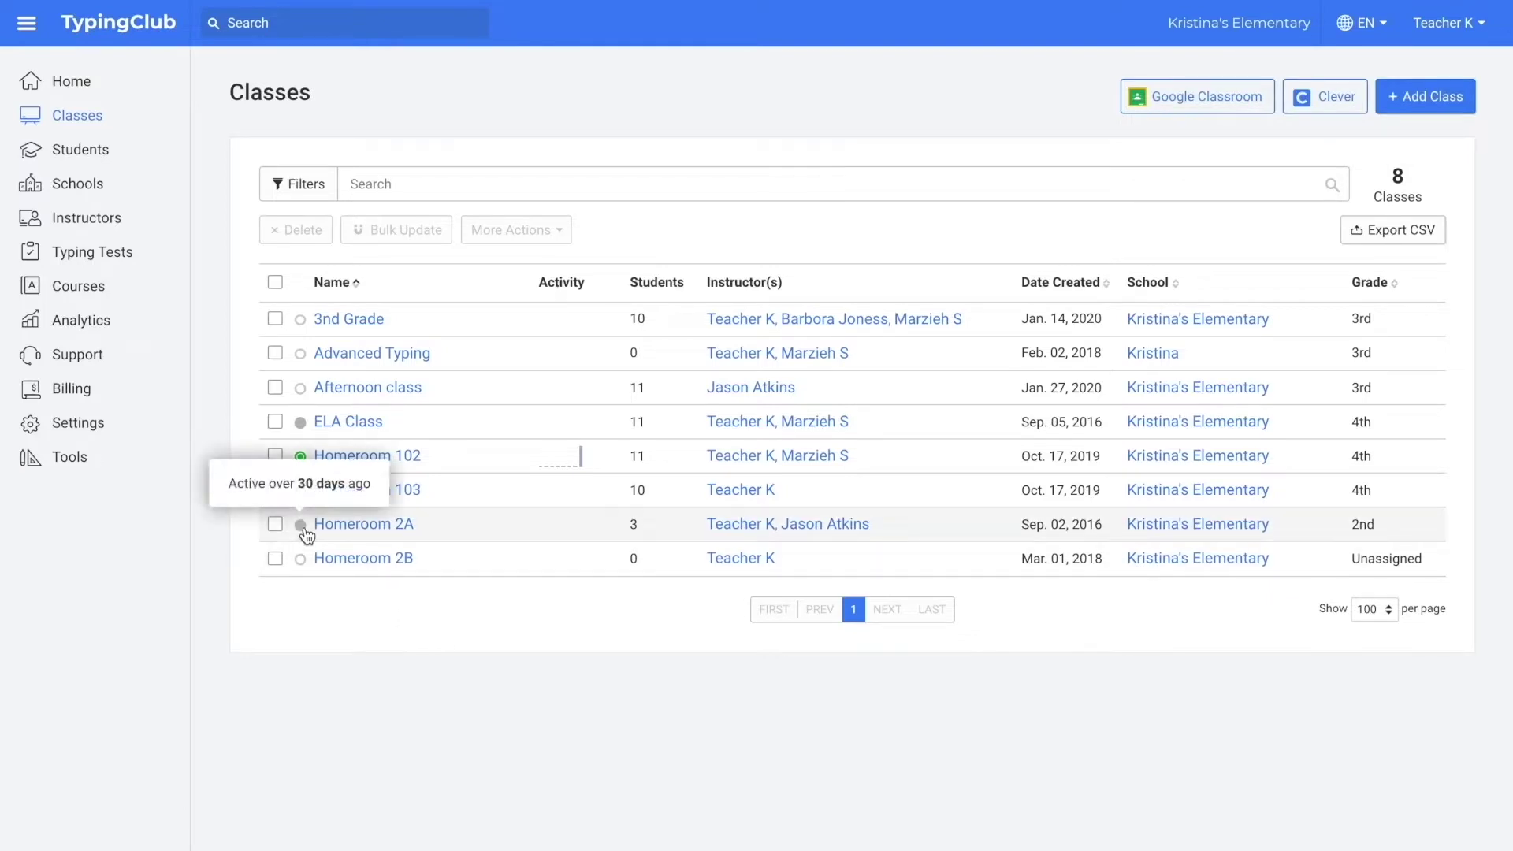
pyautogui.moveTo(301, 458)
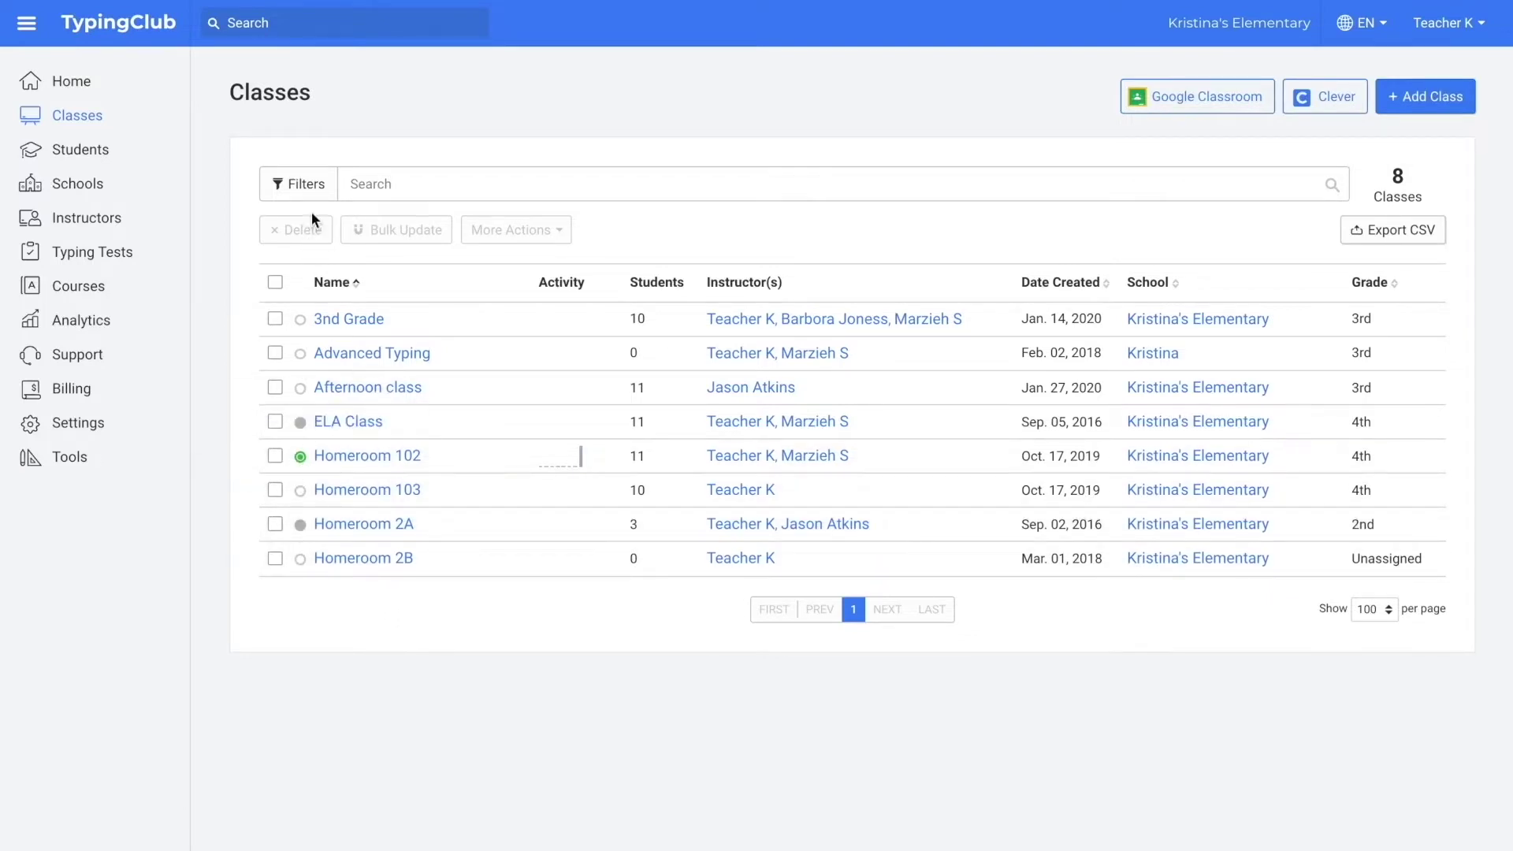
pyautogui.click(314, 186)
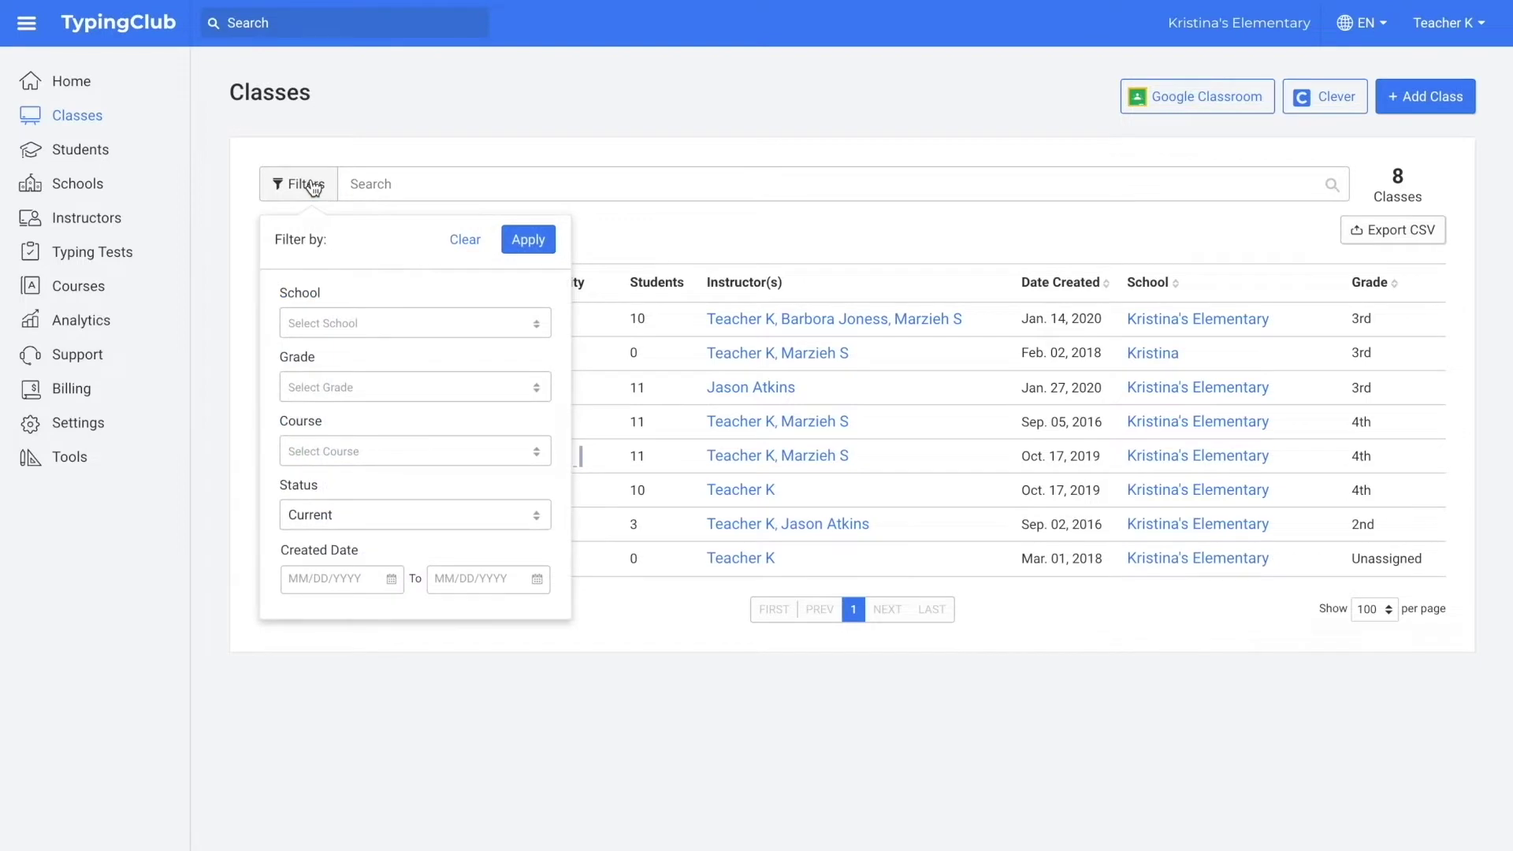
pyautogui.click(365, 514)
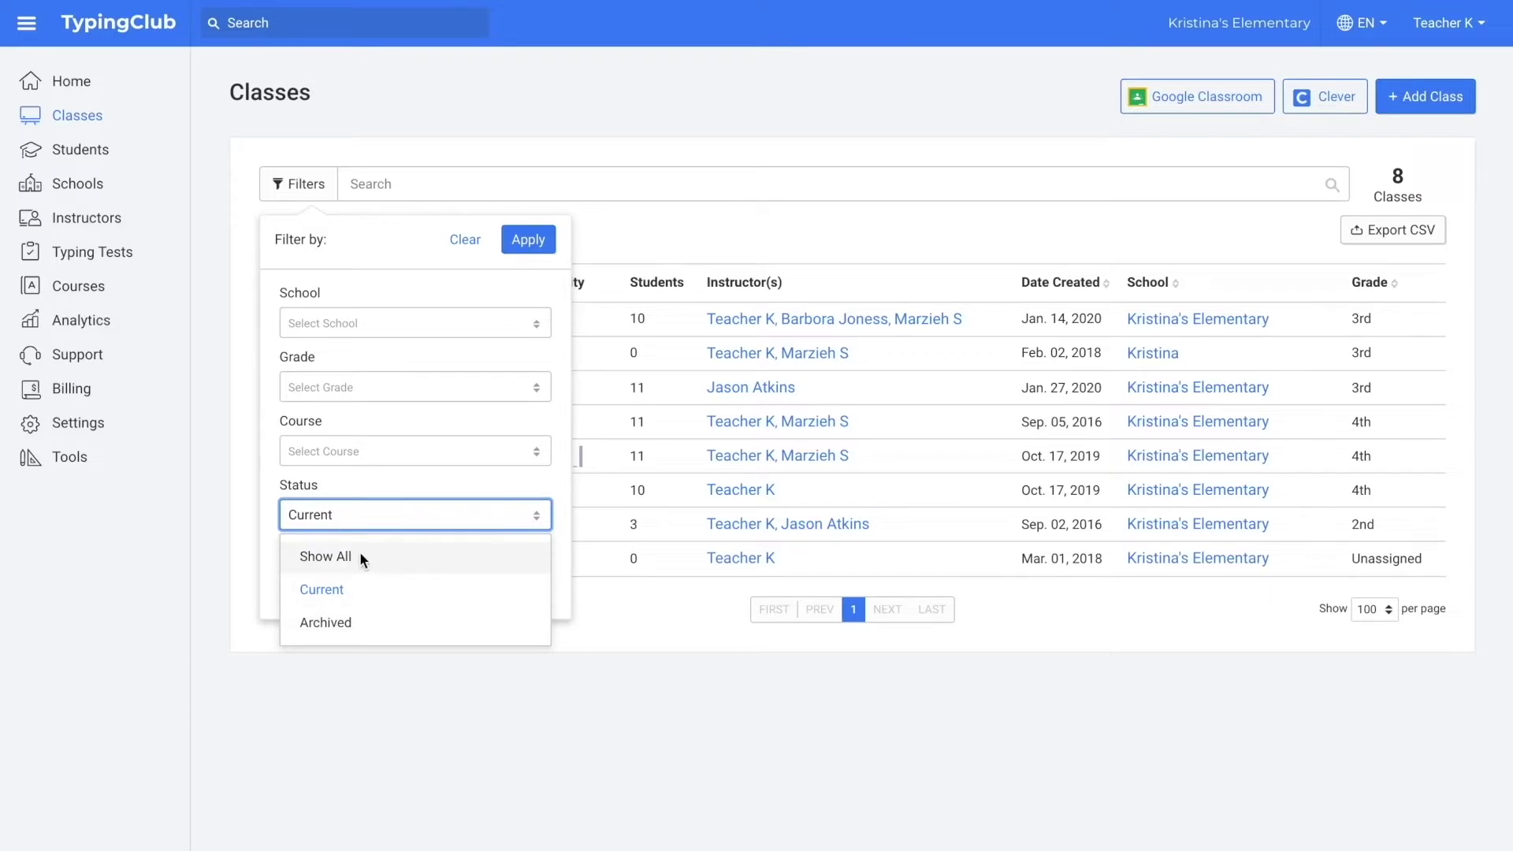
pyautogui.click(360, 555)
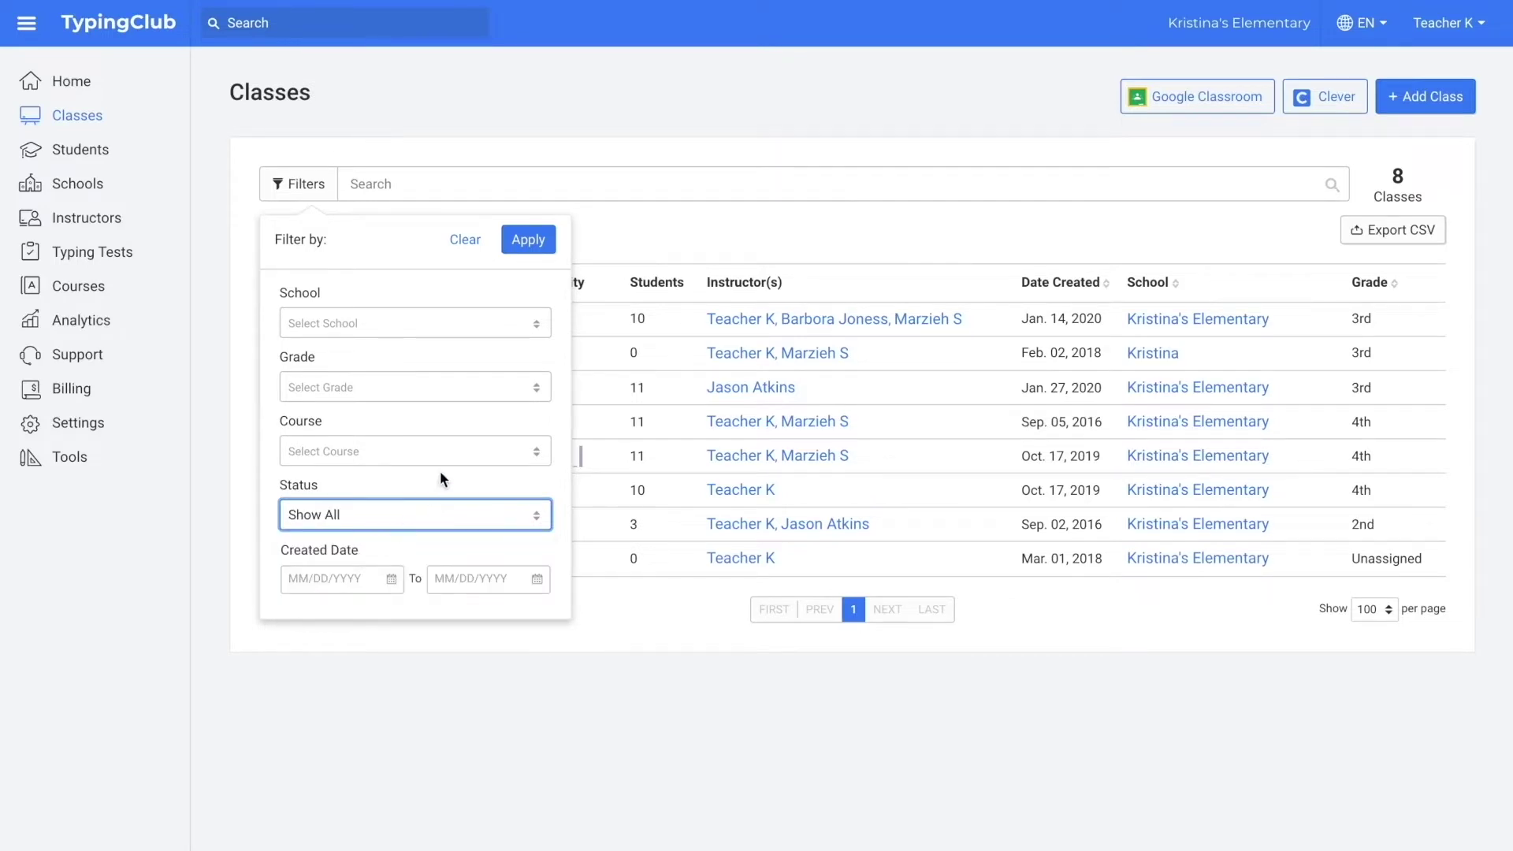
pyautogui.click(527, 240)
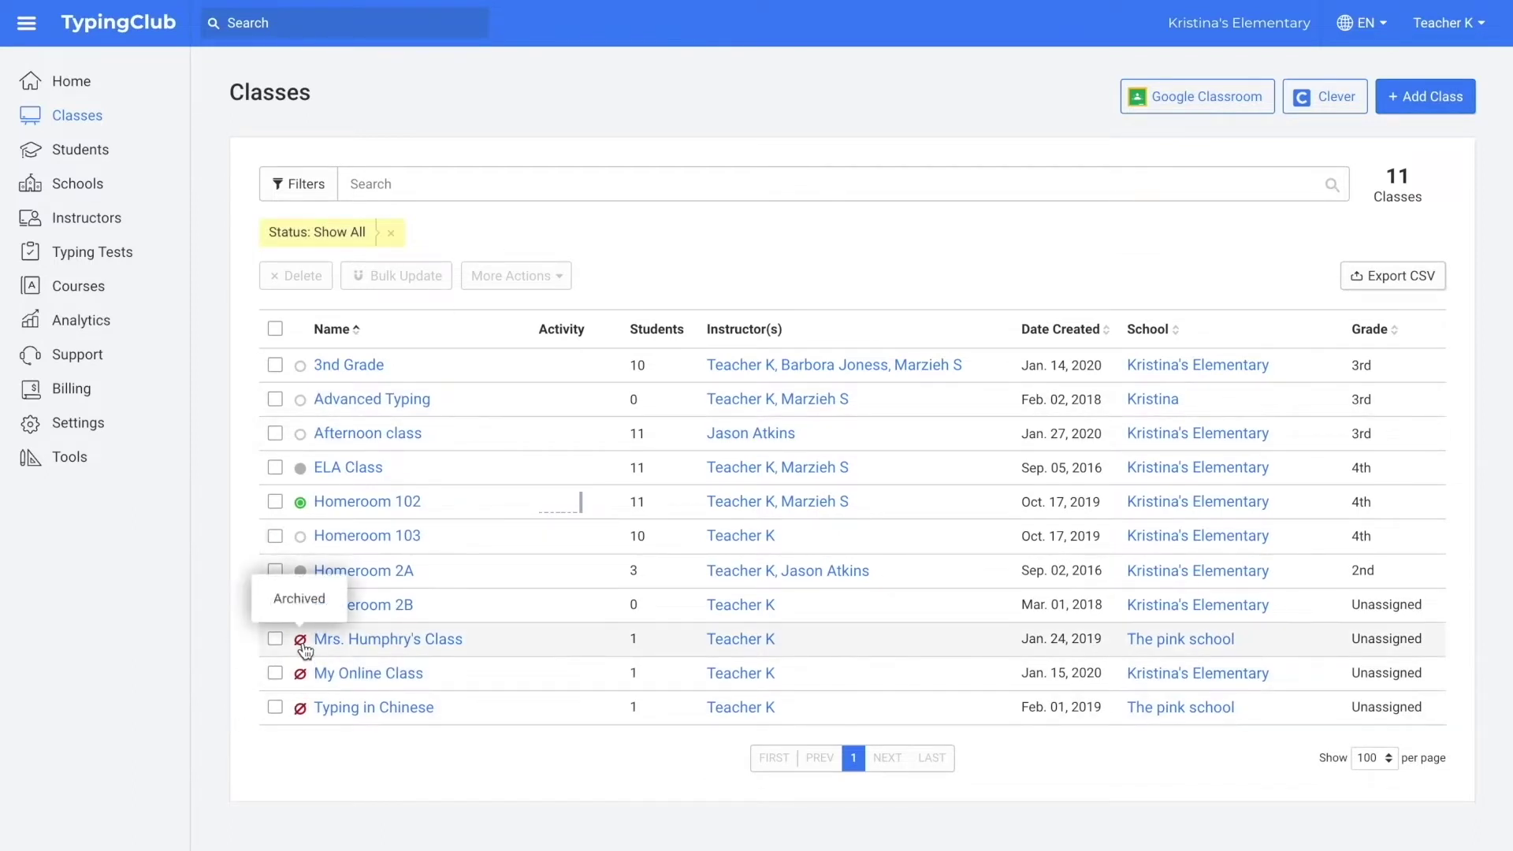
# Restore Typing in Chinese, My Online Class and Mrs. Humphry's Class.
pyautogui.moveTo(304, 714)
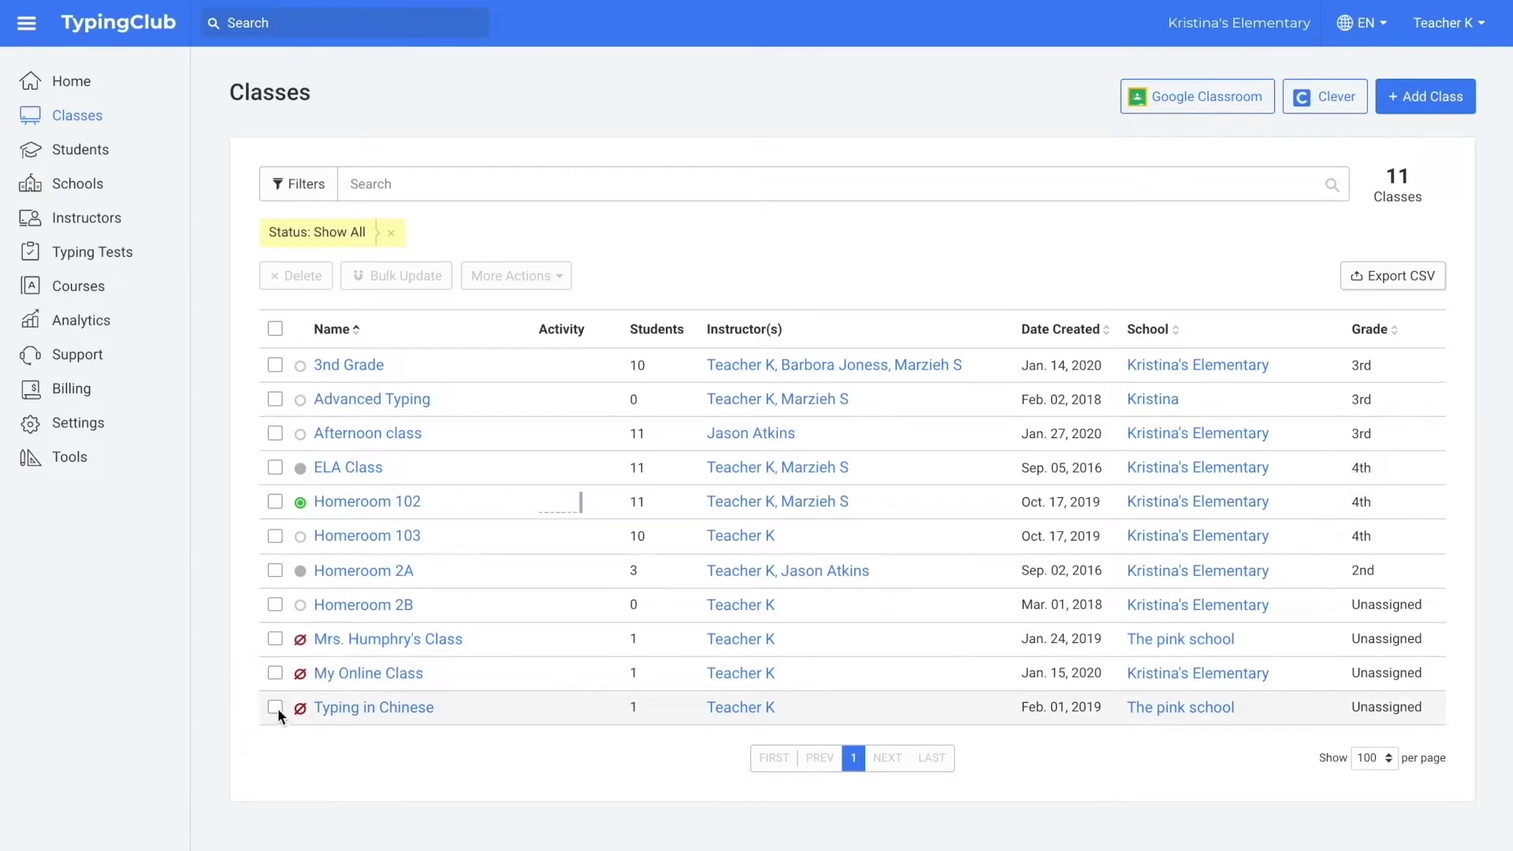
pyautogui.click(276, 707)
pyautogui.click(276, 674)
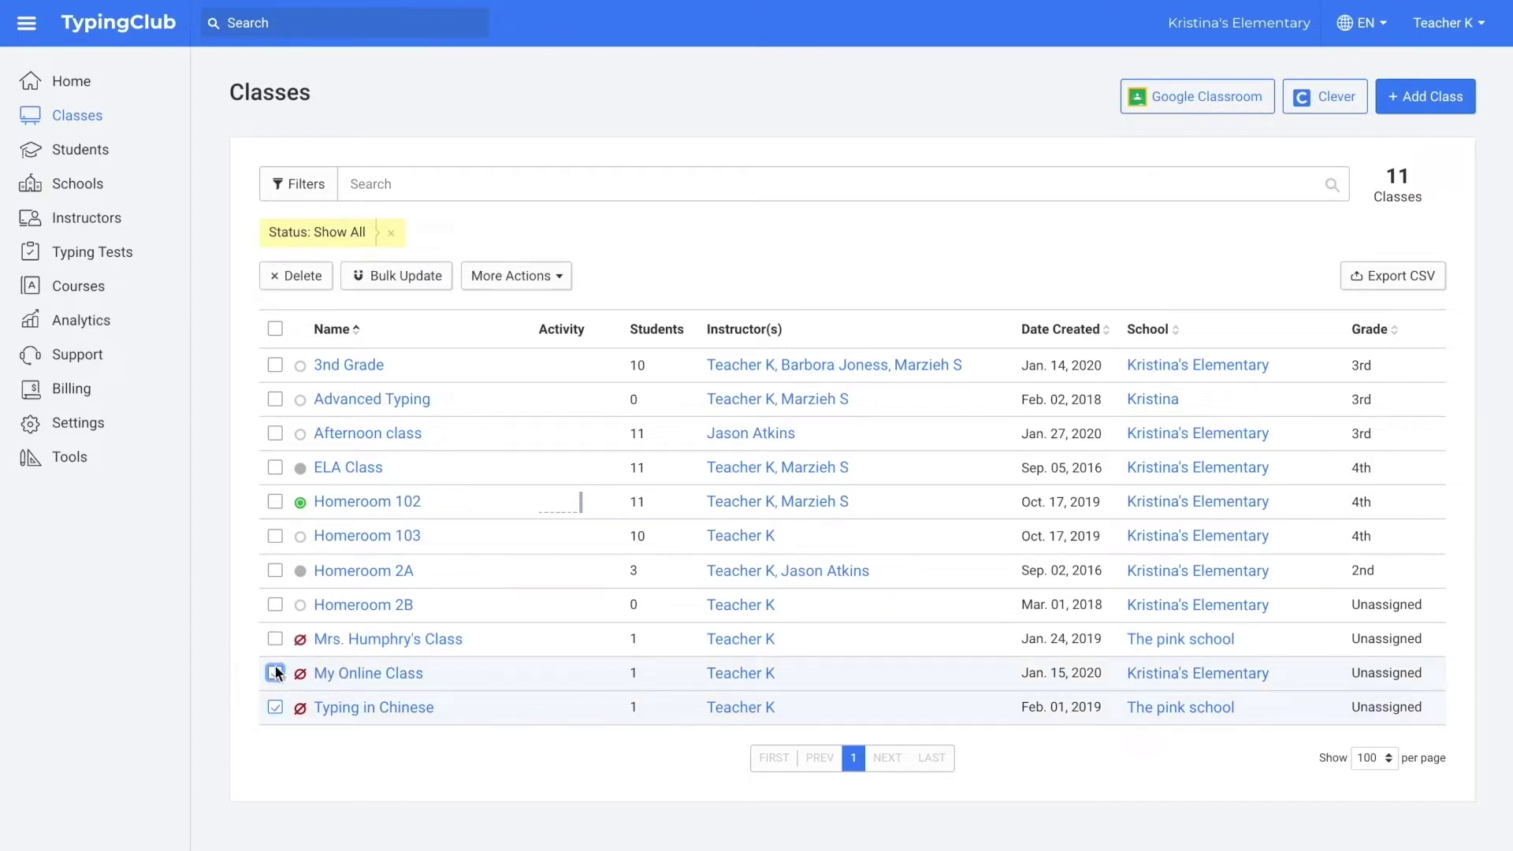
pyautogui.click(275, 639)
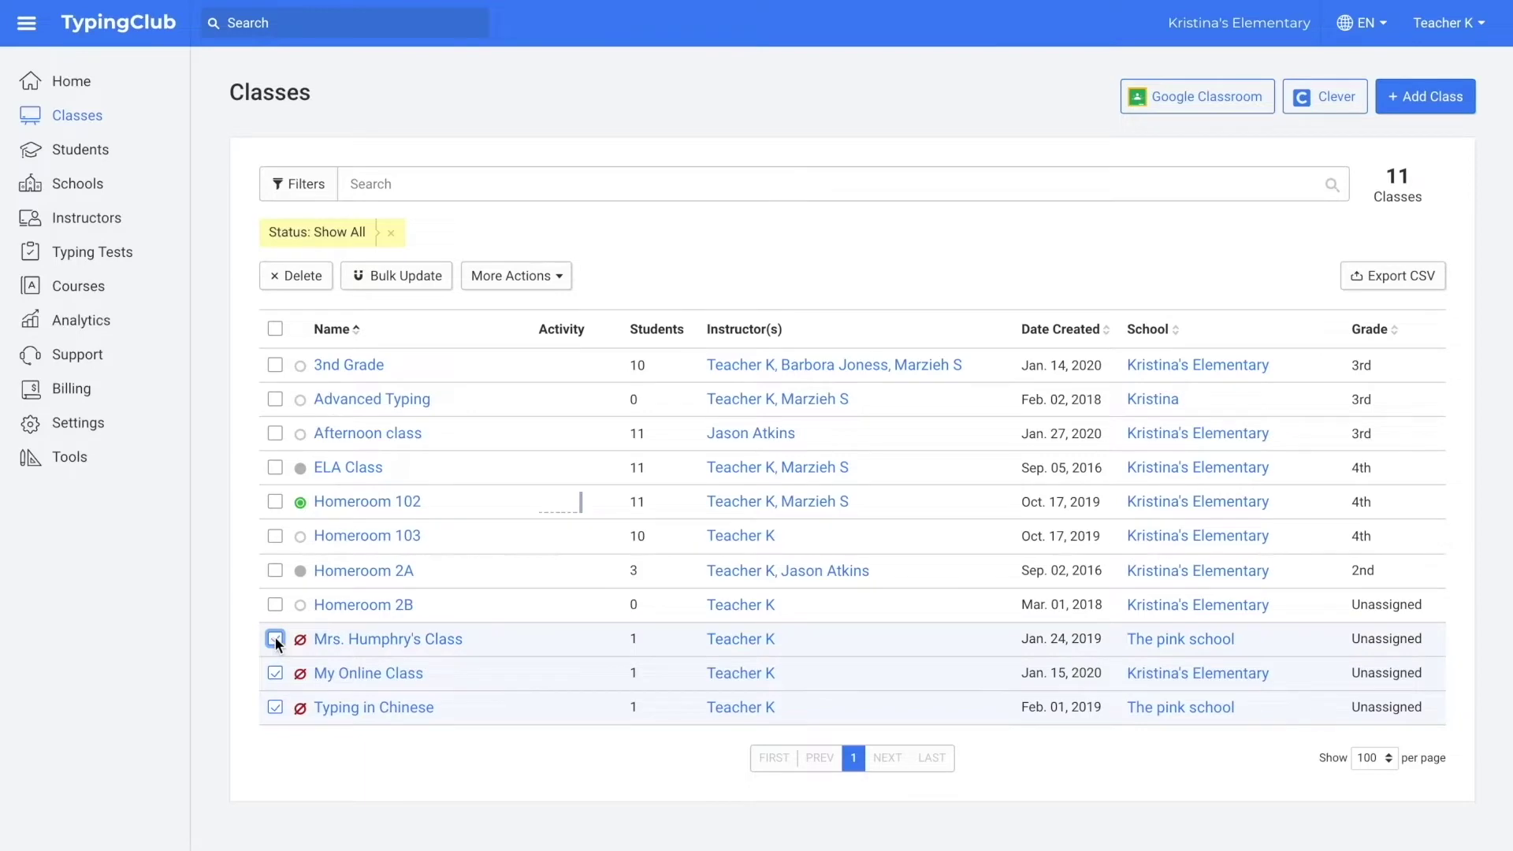
pyautogui.click(554, 277)
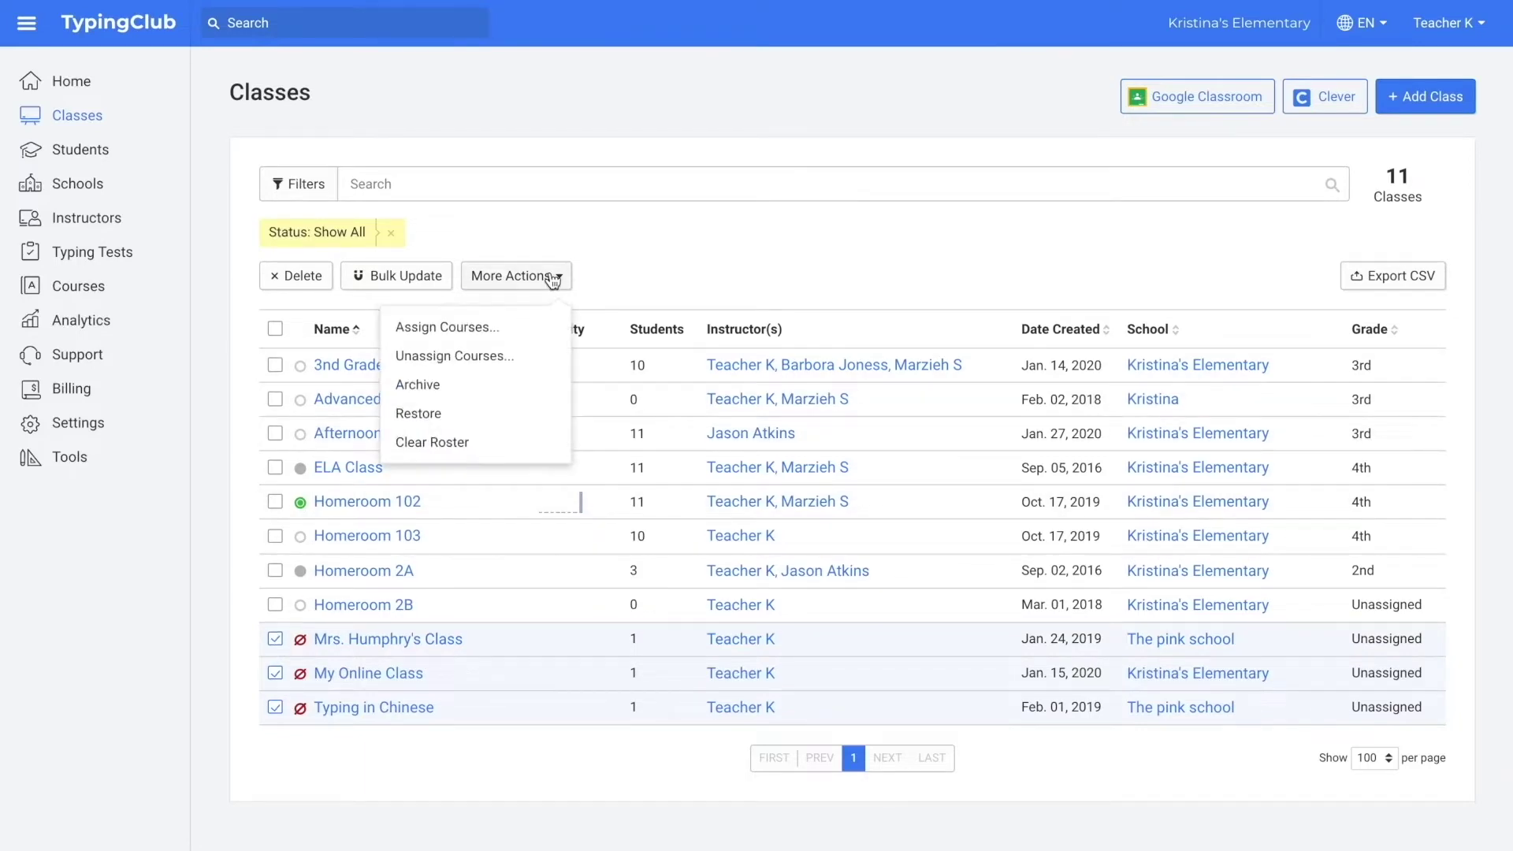
pyautogui.click(476, 413)
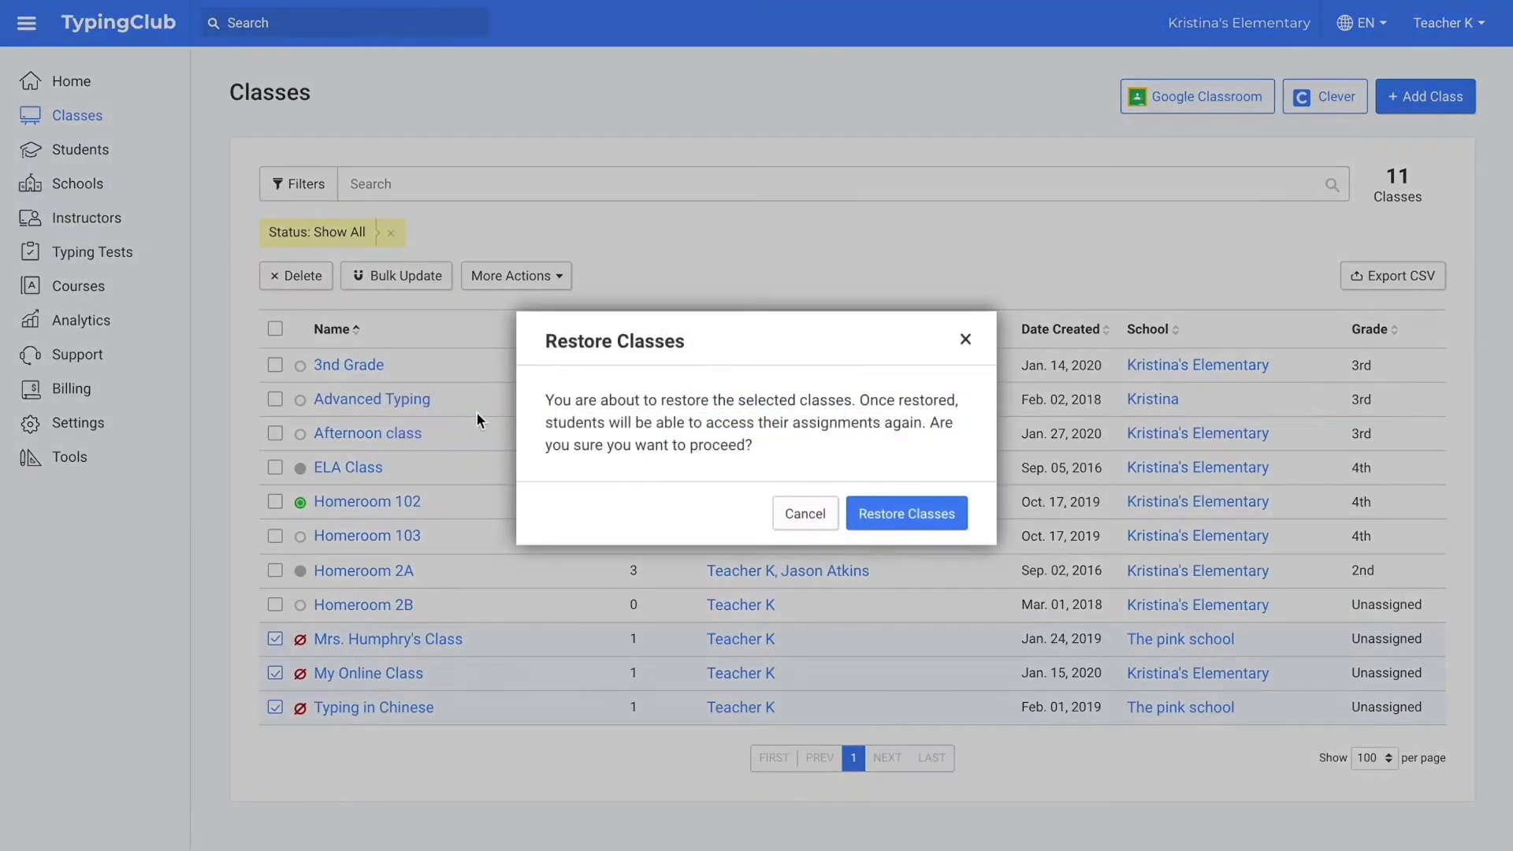
pyautogui.click(921, 527)
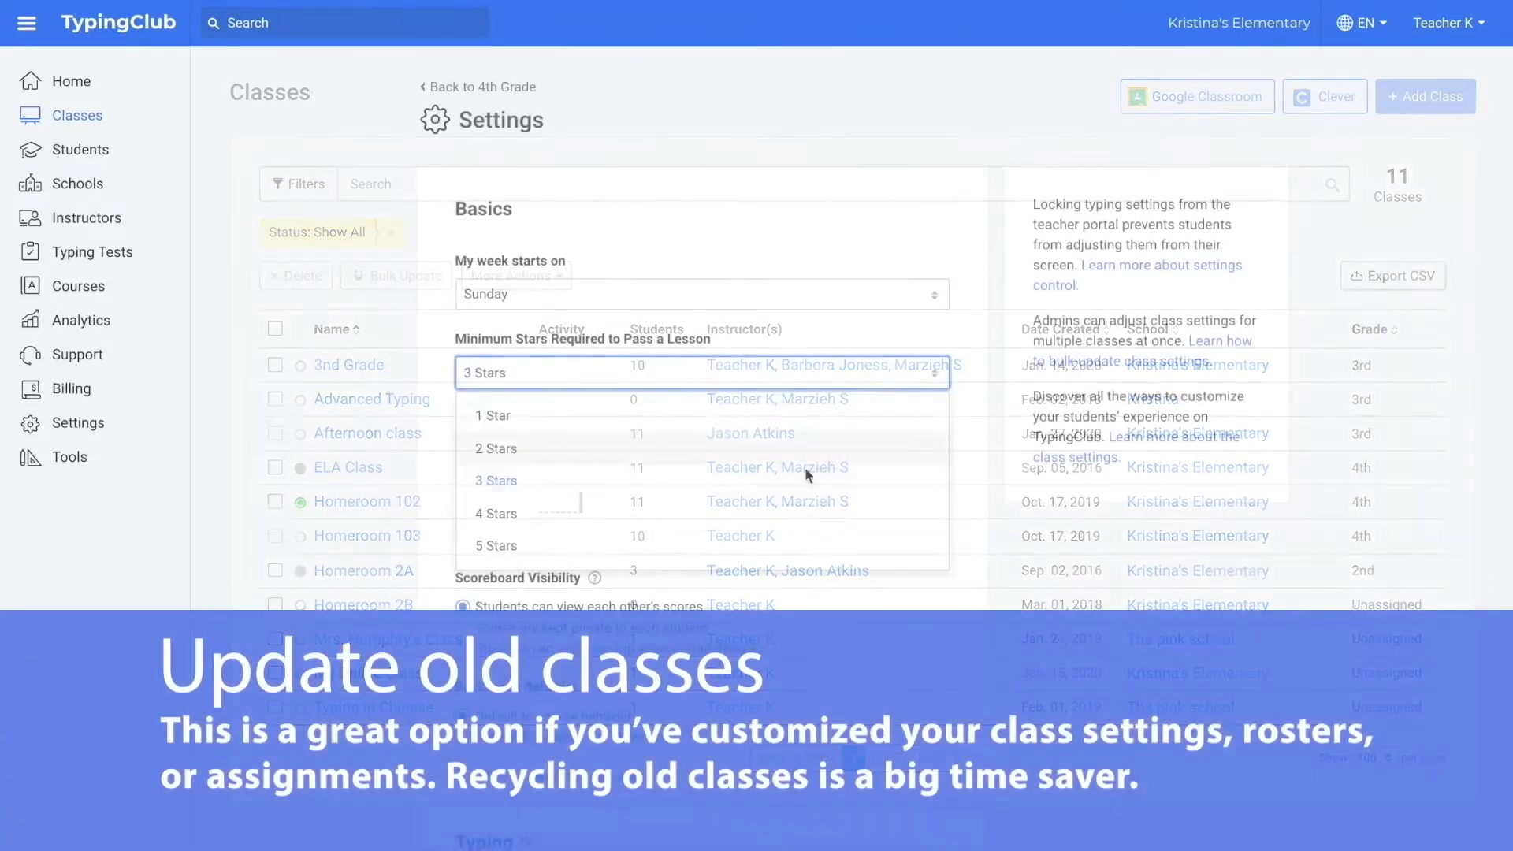
# Require 4 stars, set 15-minute daily and 45-minute weekly goals, keep scores private, then open 3nd Grade.
pyautogui.click(788, 513)
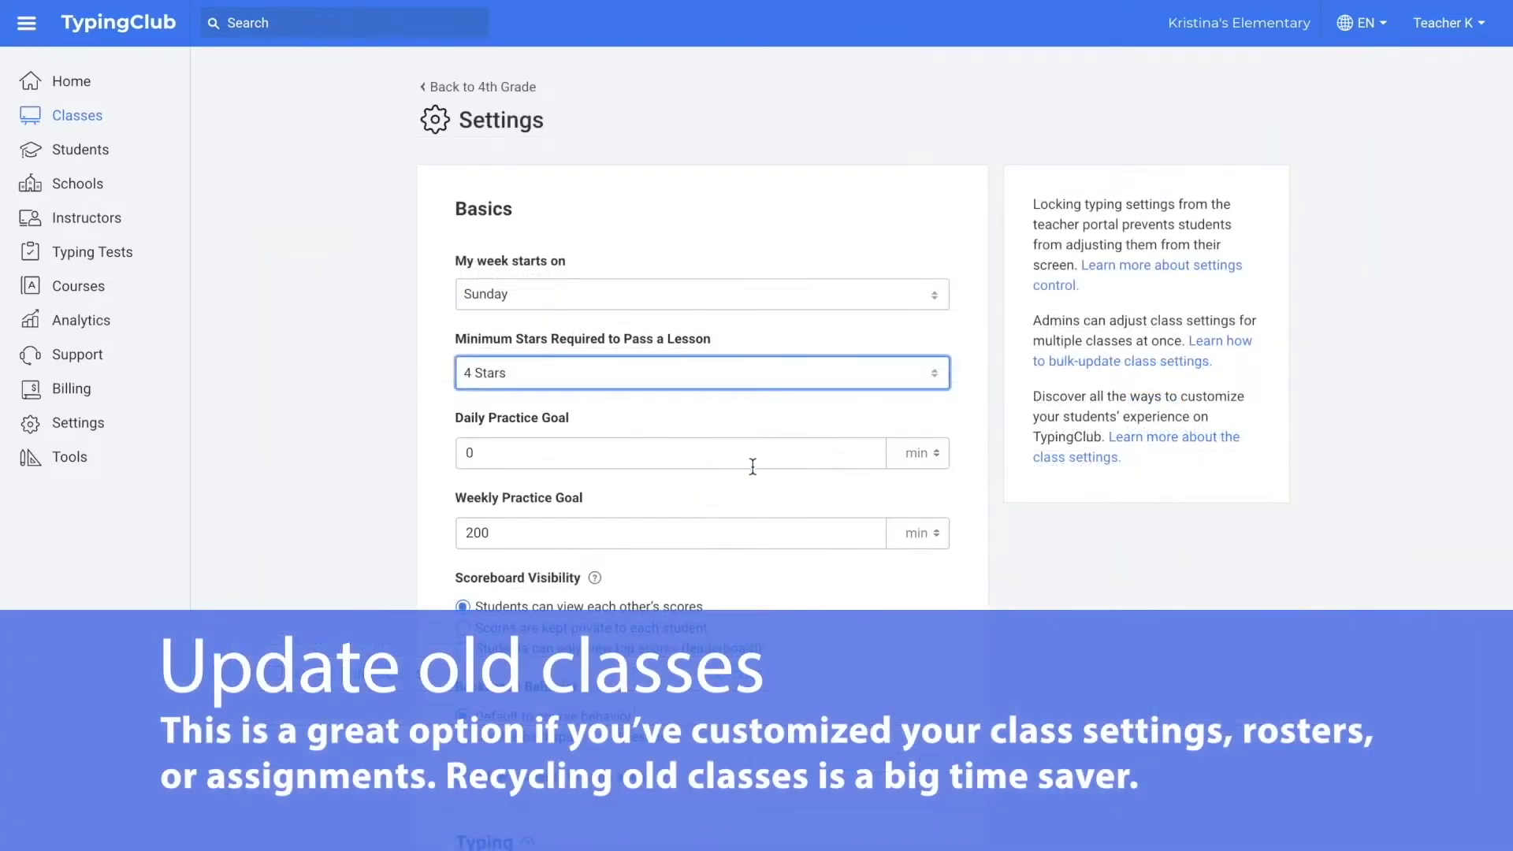
pyautogui.click(749, 458)
pyautogui.write('15')
pyautogui.doubleClick(484, 533)
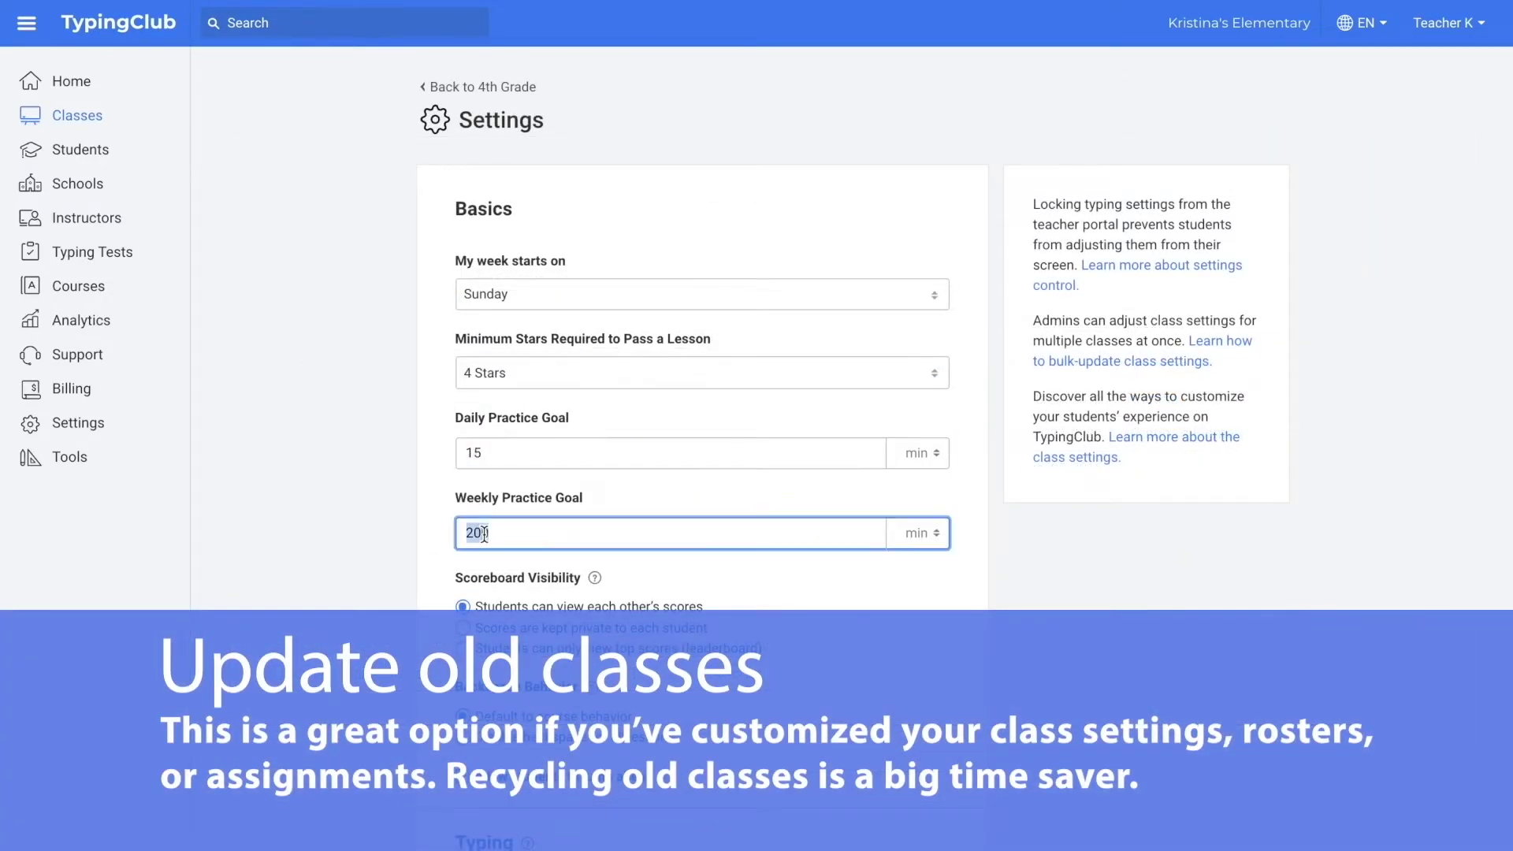
pyautogui.write('45')
pyautogui.click(486, 631)
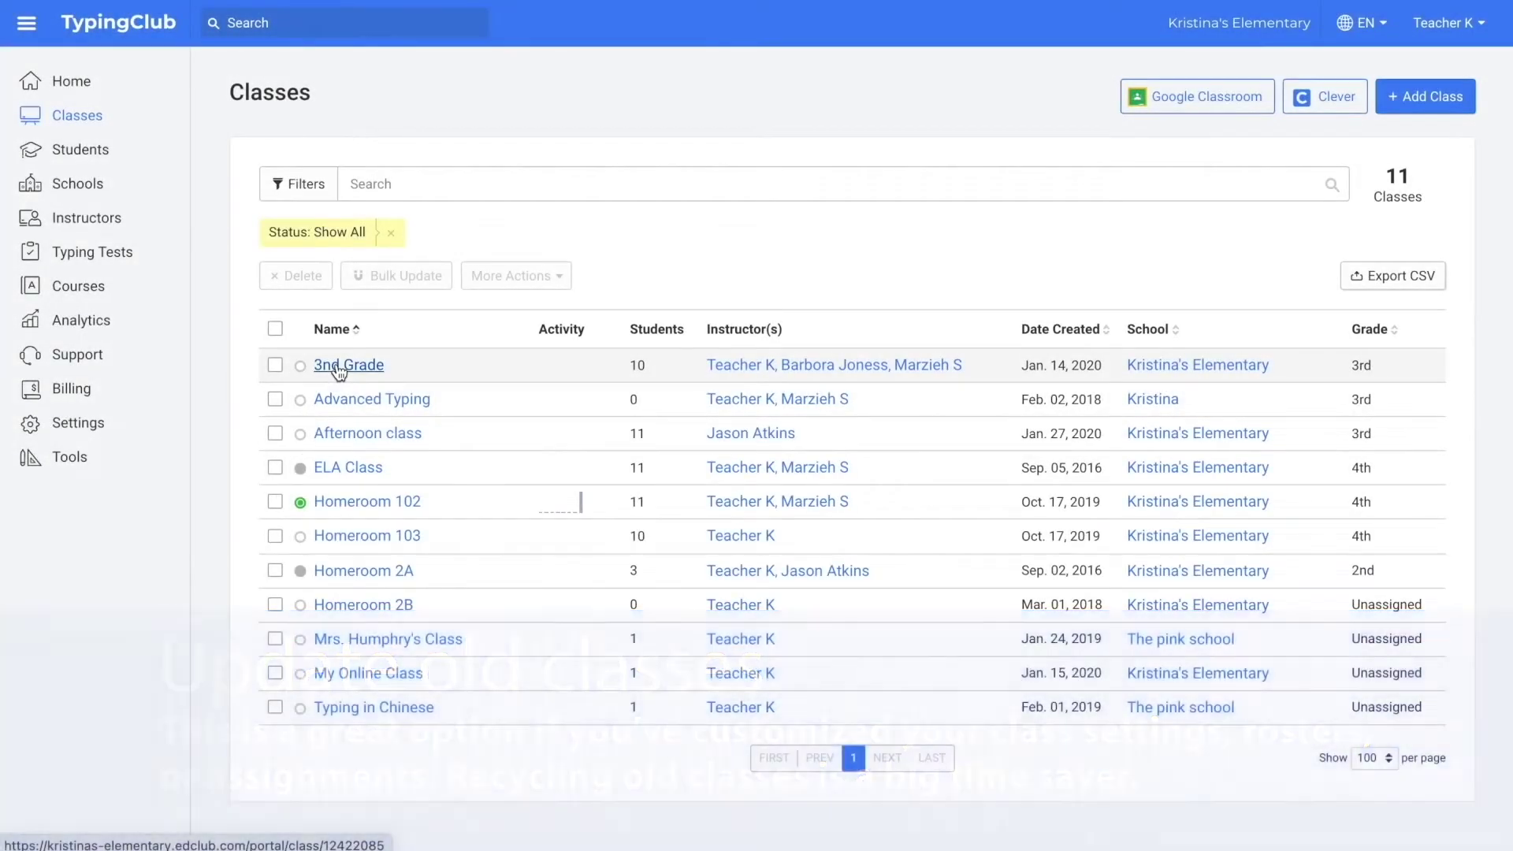
pyautogui.click(338, 366)
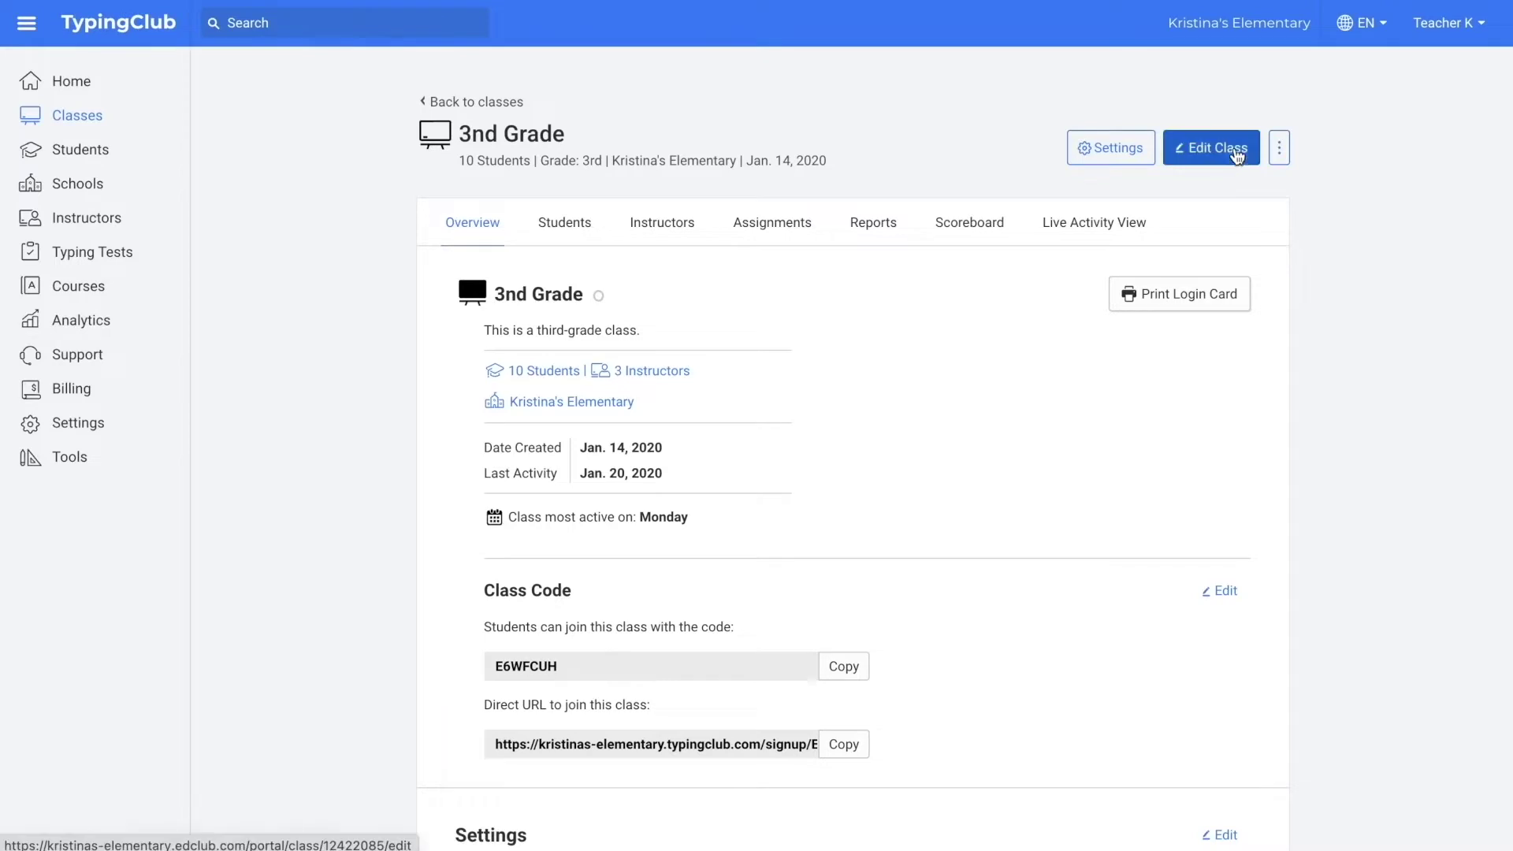
# Rename 3nd Grade to 4th Grade, change 'third' to 'fourth' in the description, and set grade 4th.
pyautogui.click(1235, 148)
pyautogui.doubleClick(476, 229)
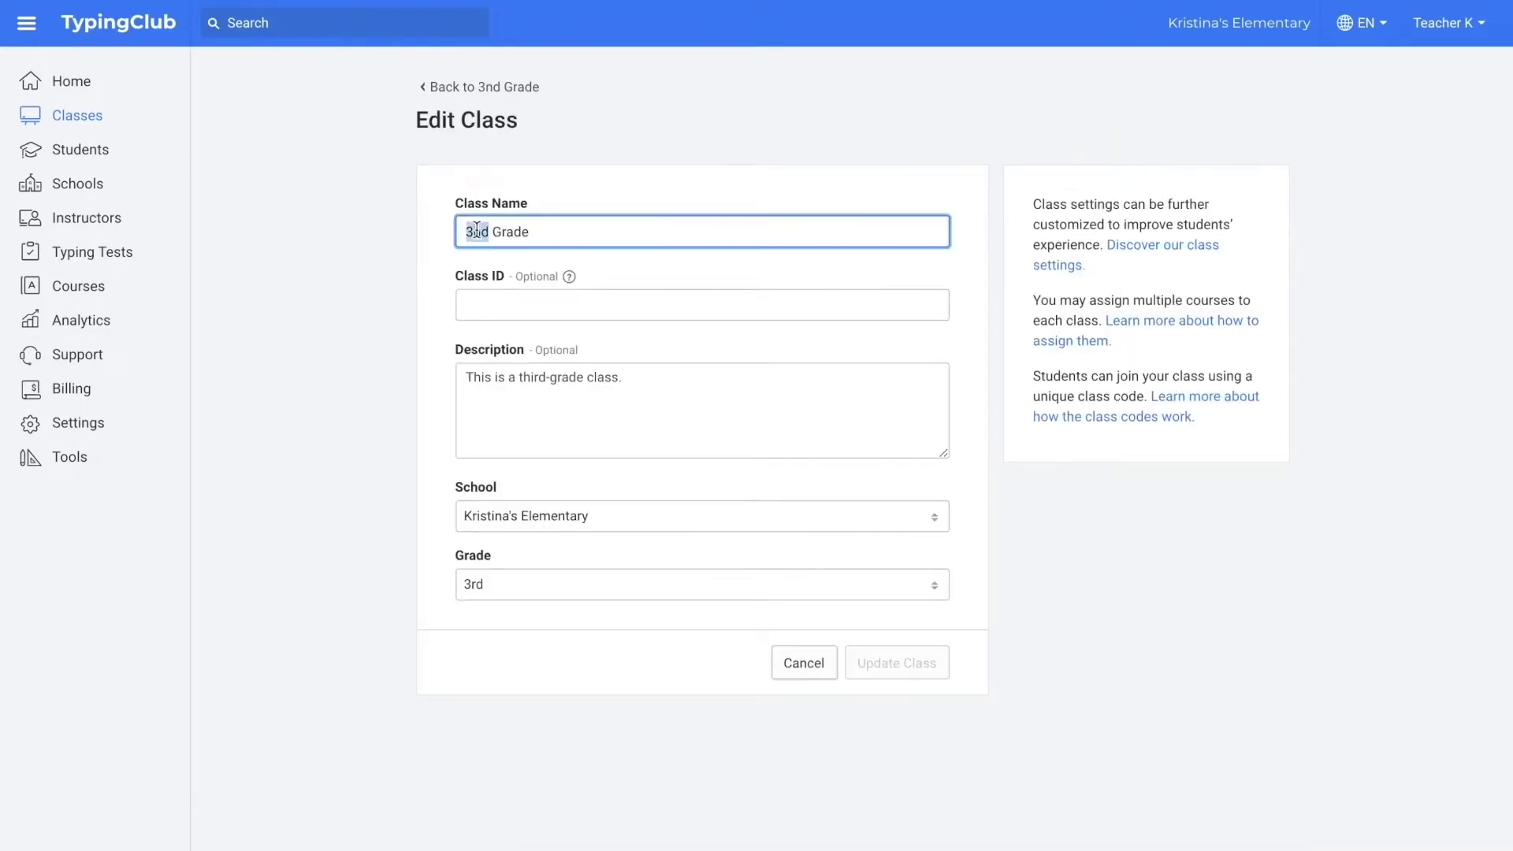
pyautogui.write('4th')
pyautogui.click(534, 377)
pyautogui.doubleClick(534, 376)
pyautogui.write('fourth')
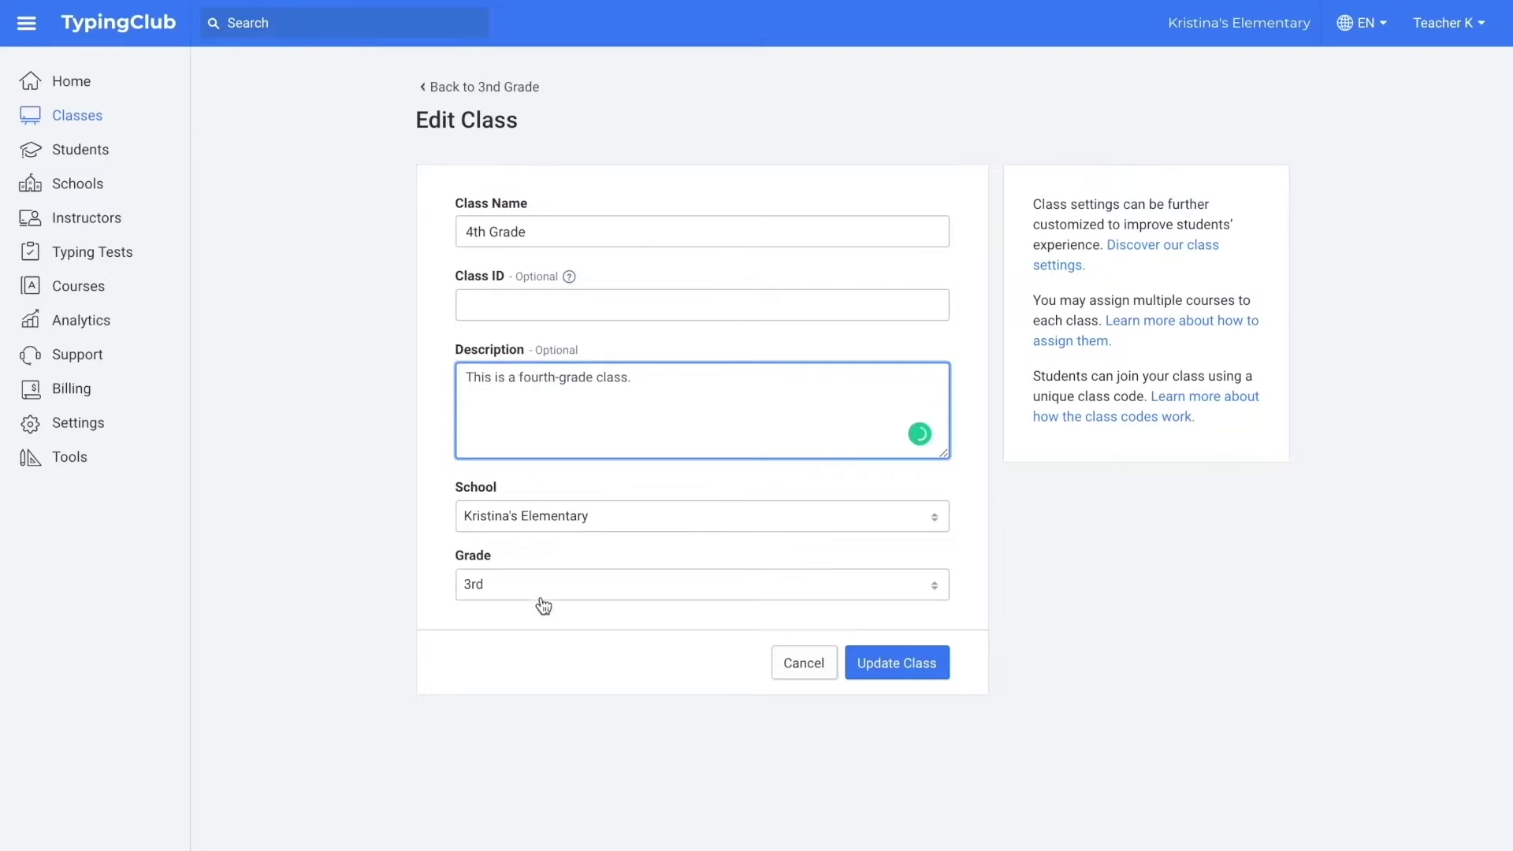
pyautogui.click(544, 587)
pyautogui.click(528, 759)
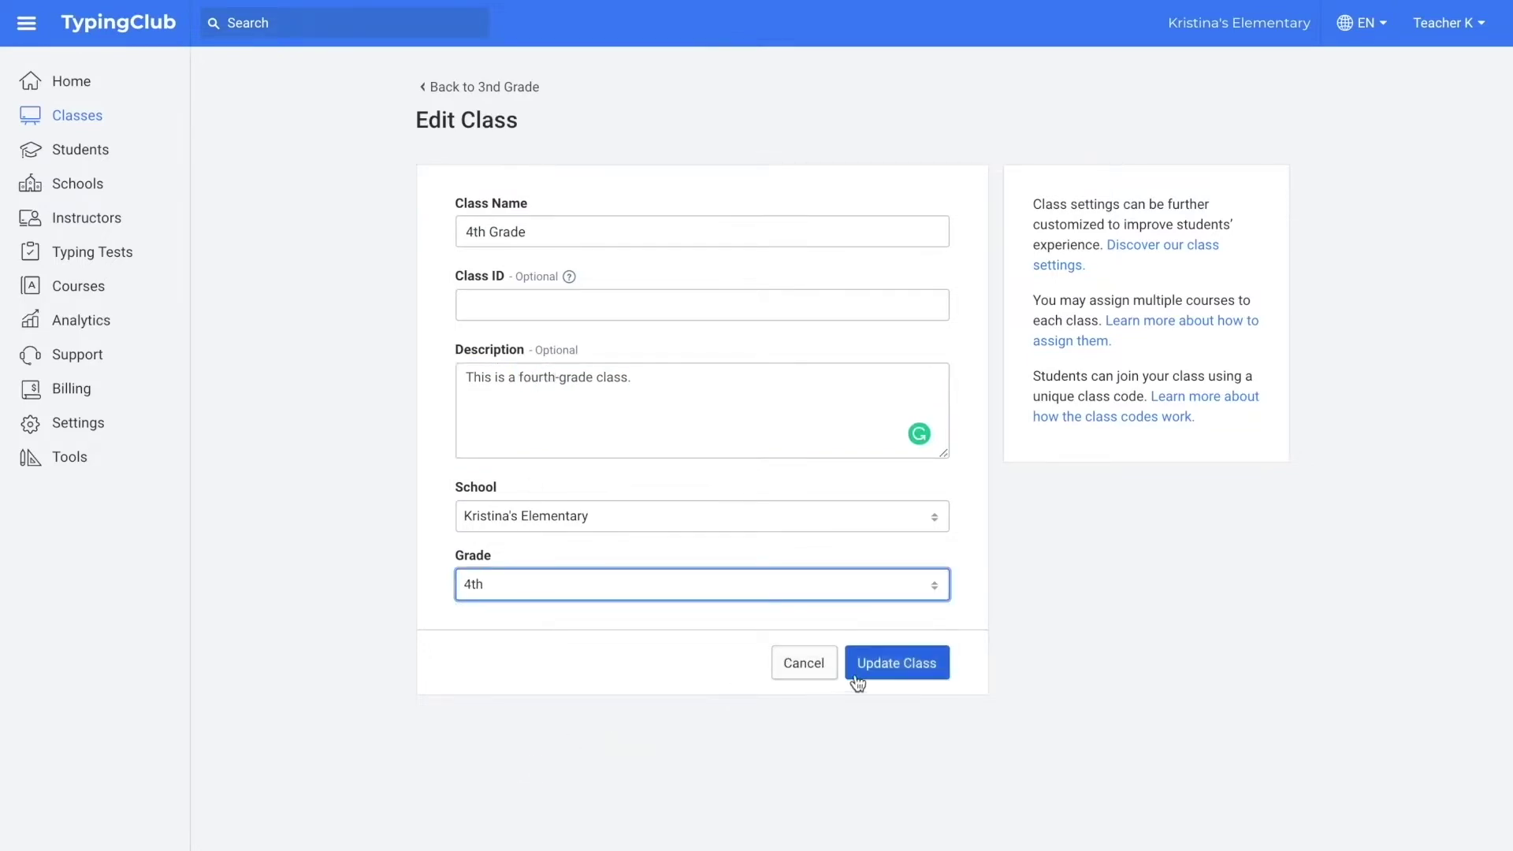
pyautogui.click(893, 666)
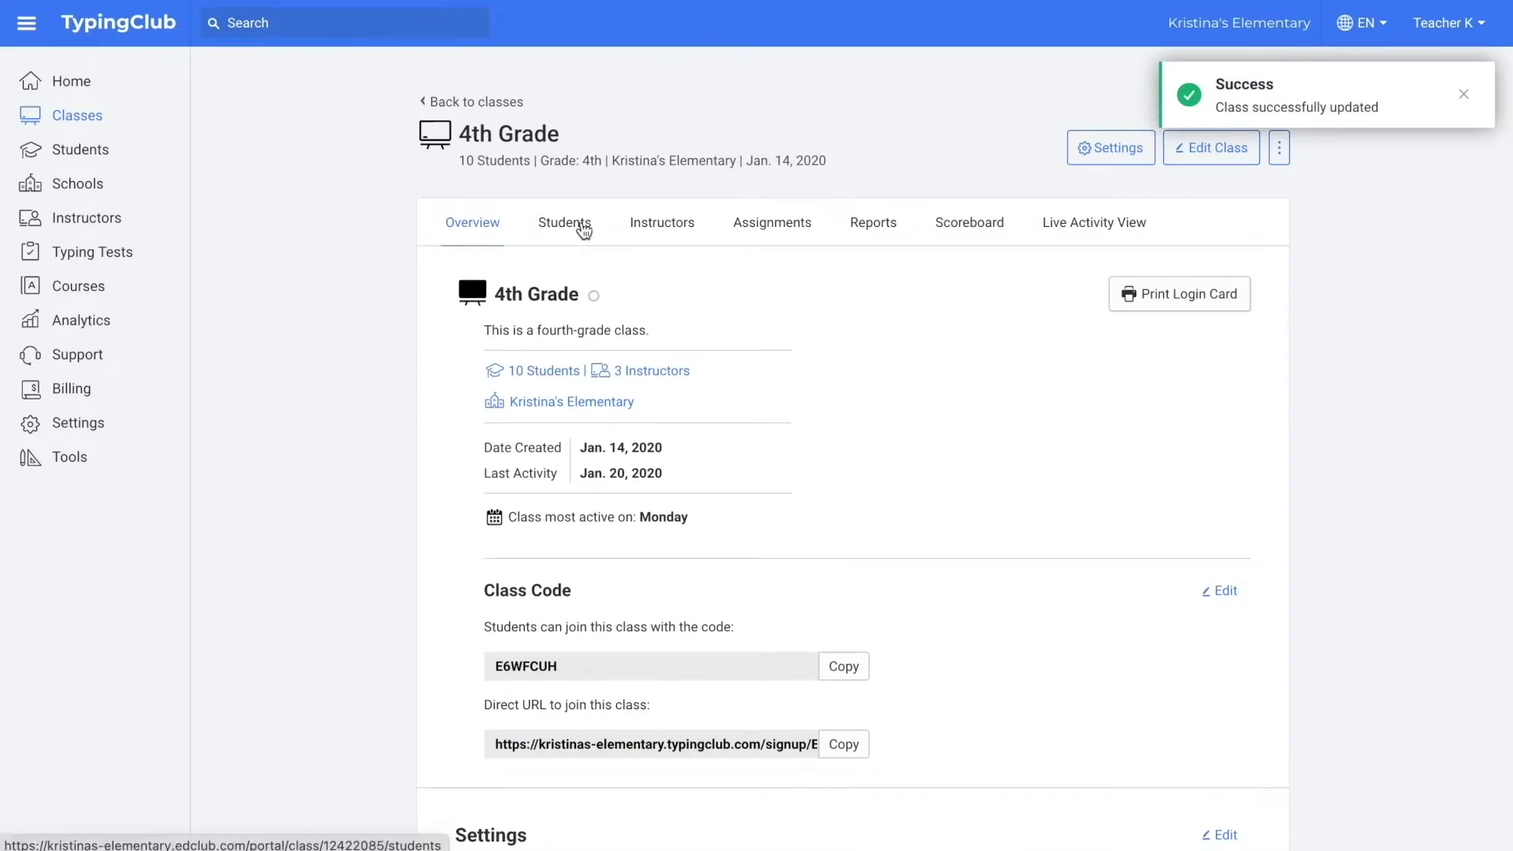
pyautogui.click(583, 230)
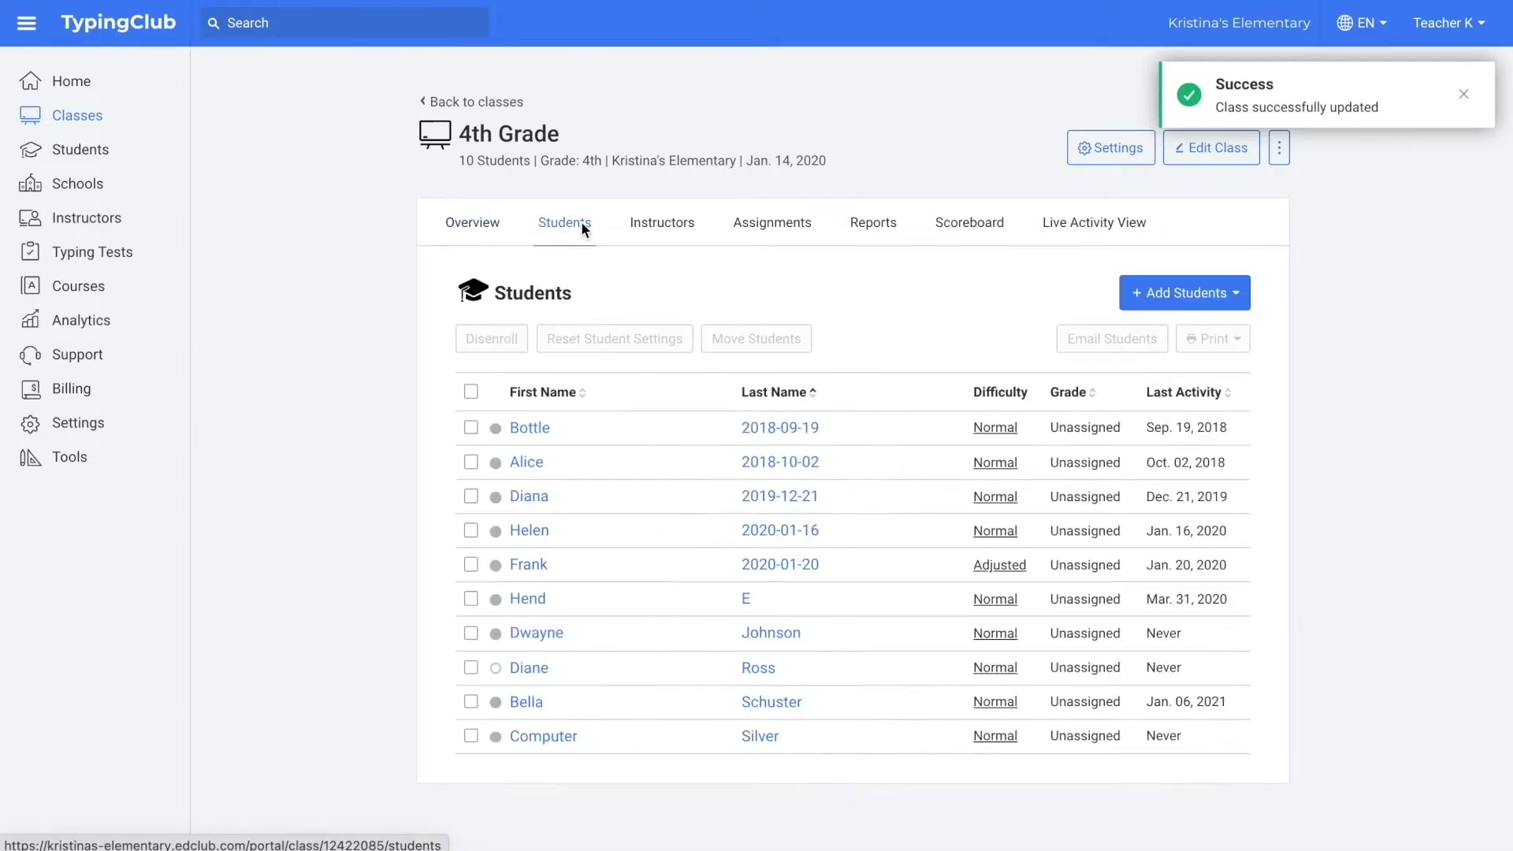
# Disenroll Alice, Diana and Helen from 4th Grade, then return to the Classes list.
pyautogui.click(471, 461)
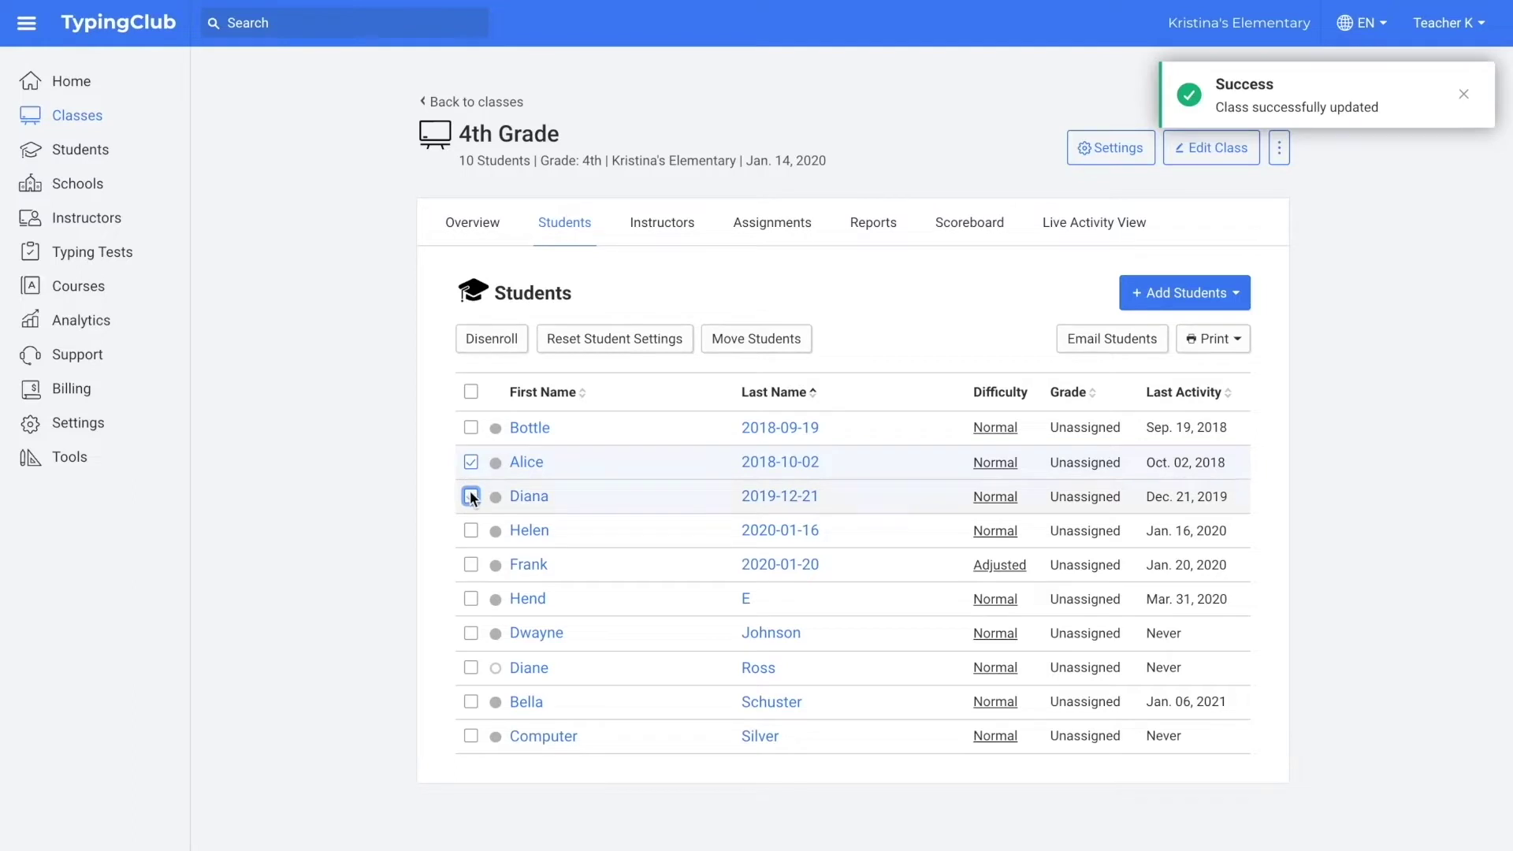
pyautogui.click(471, 495)
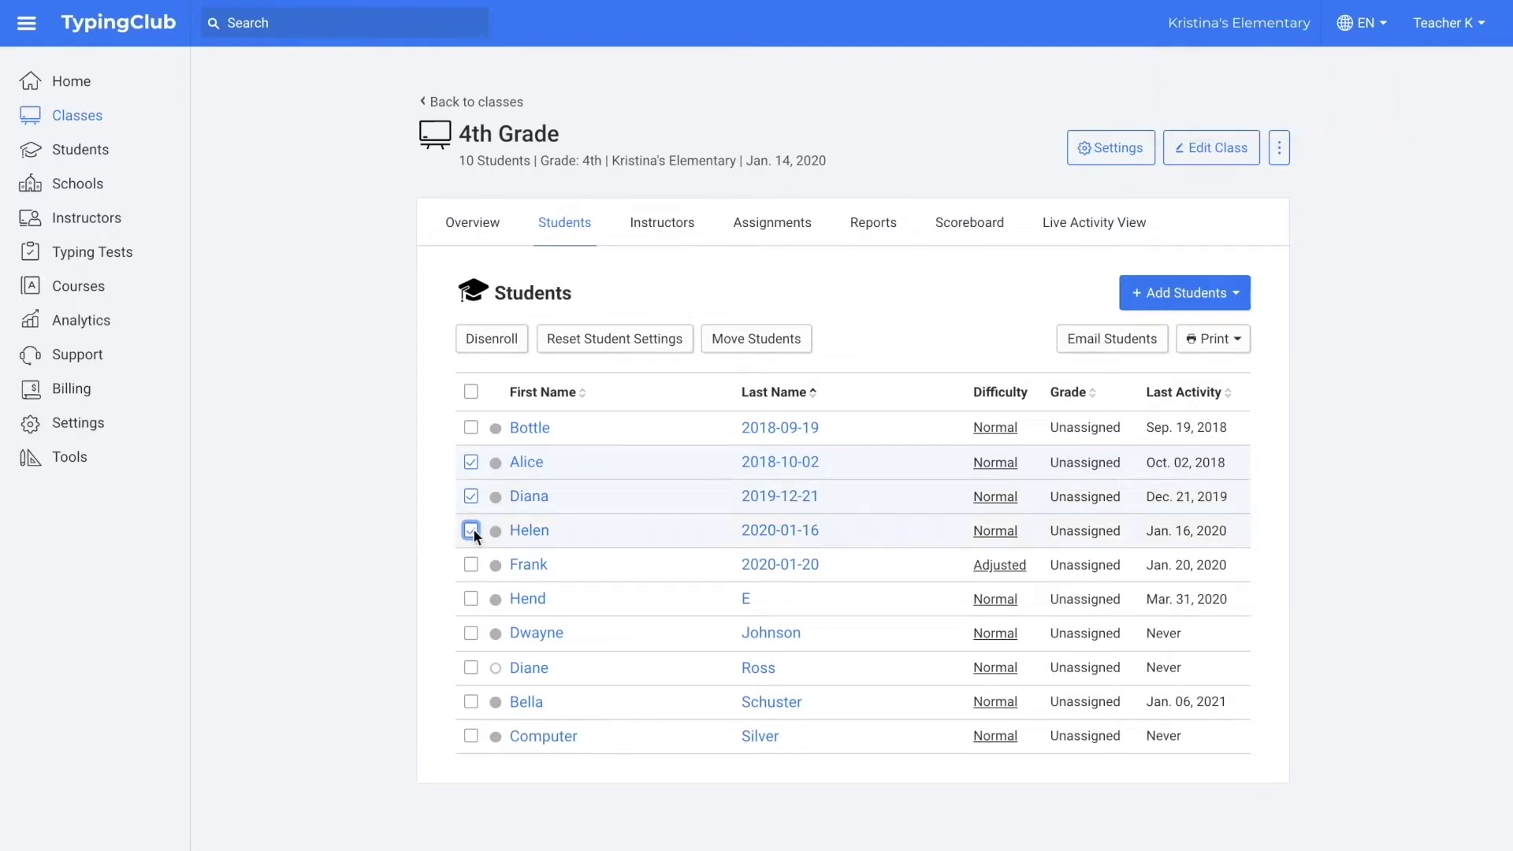
pyautogui.click(471, 531)
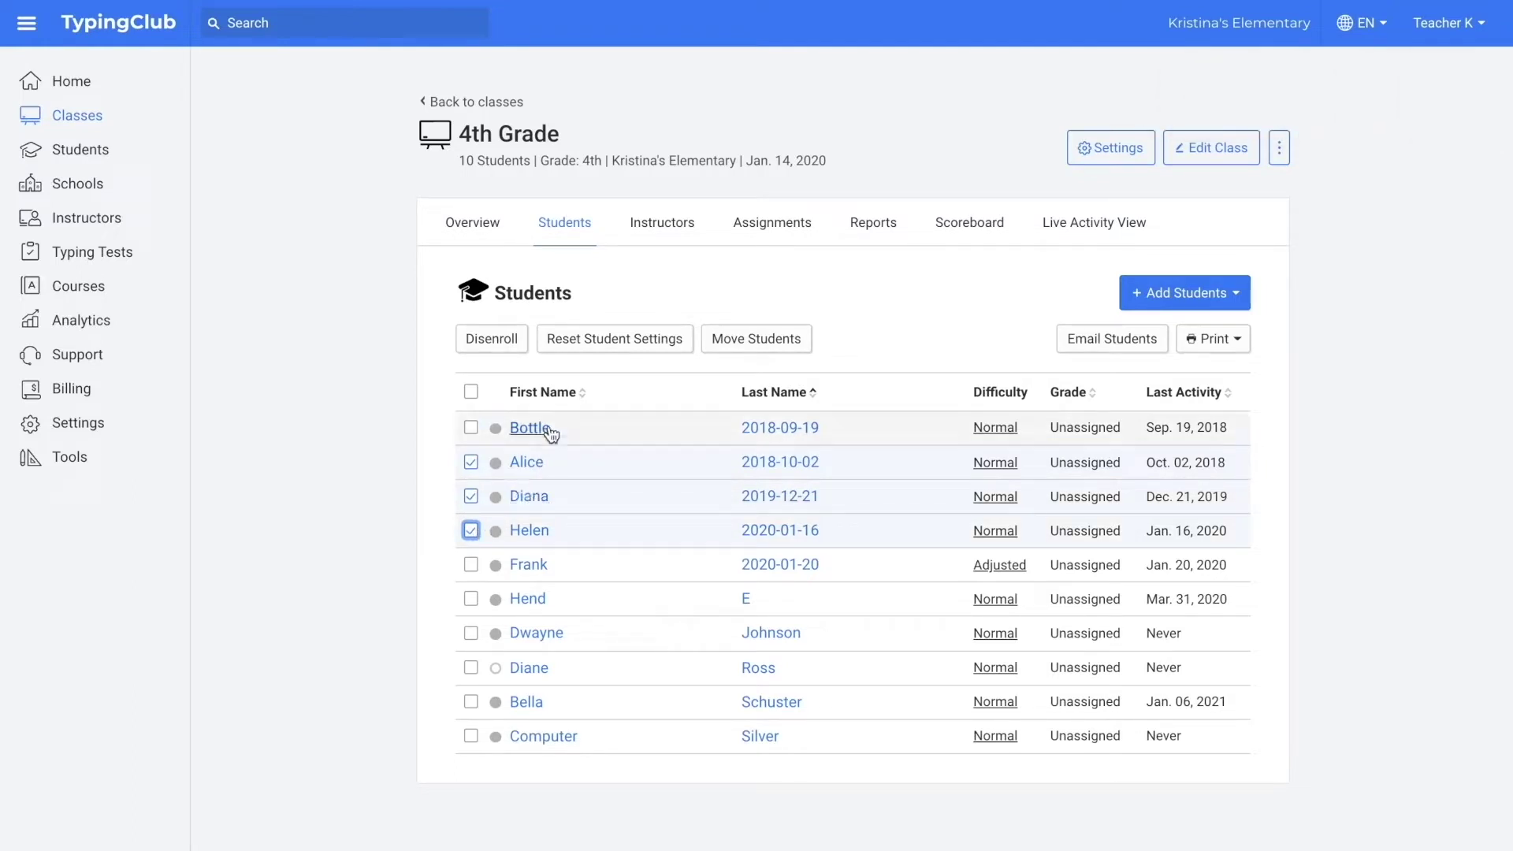
pyautogui.click(505, 342)
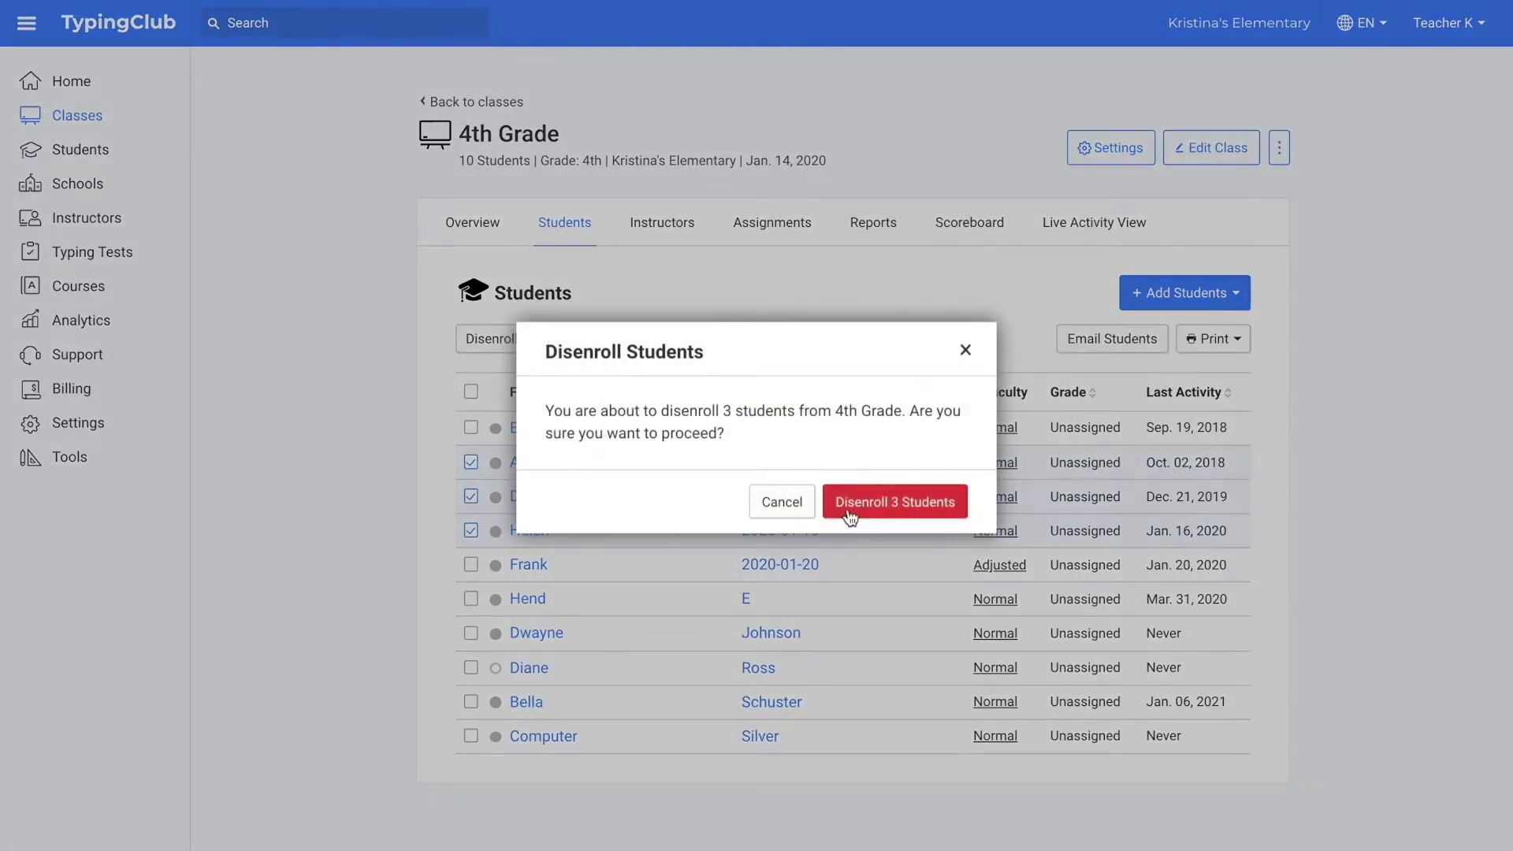
pyautogui.click(847, 510)
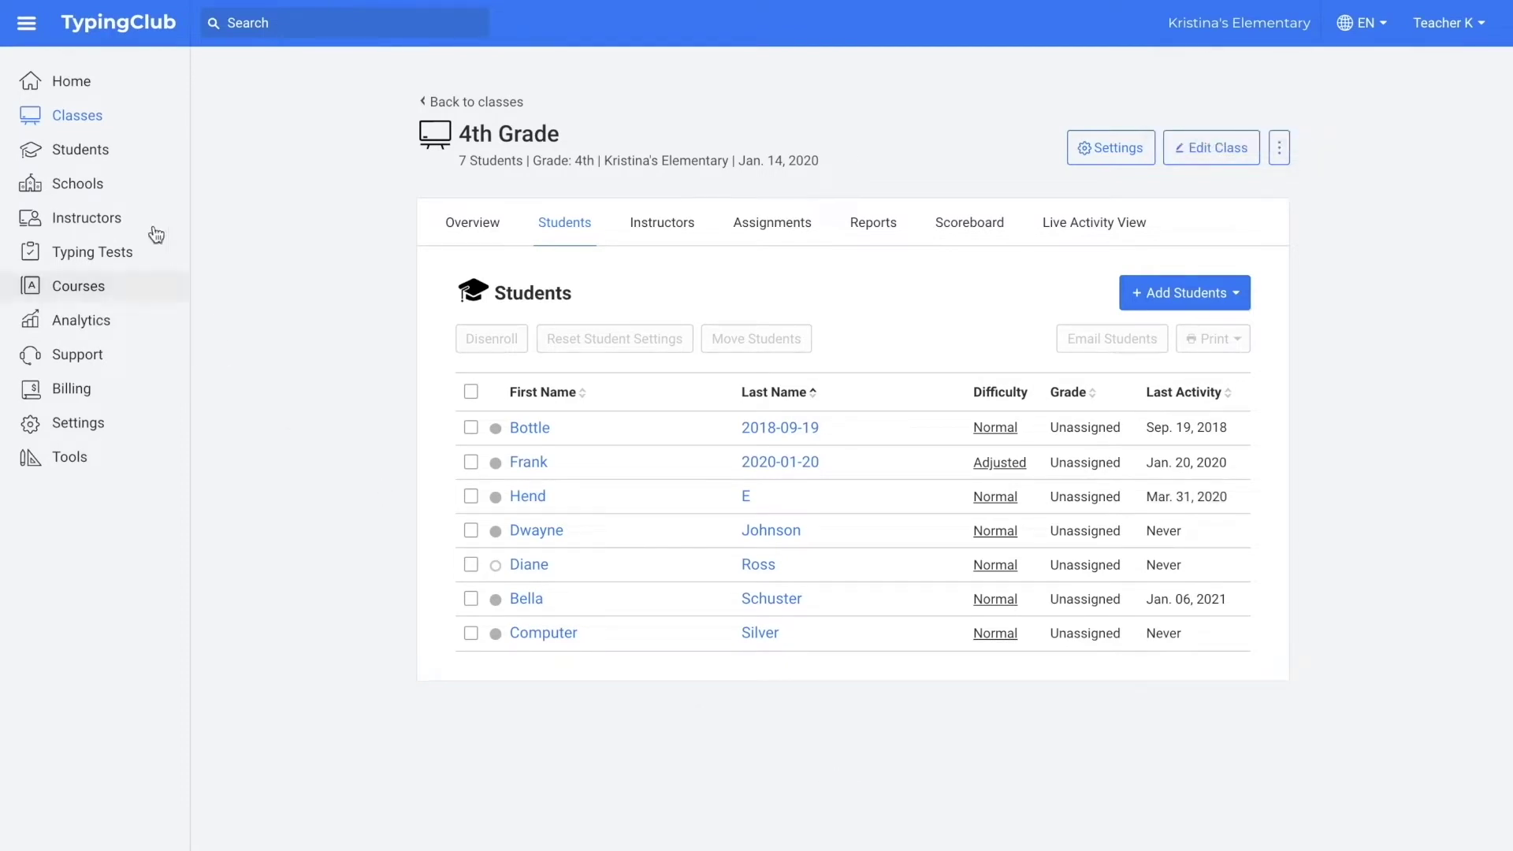
pyautogui.click(93, 118)
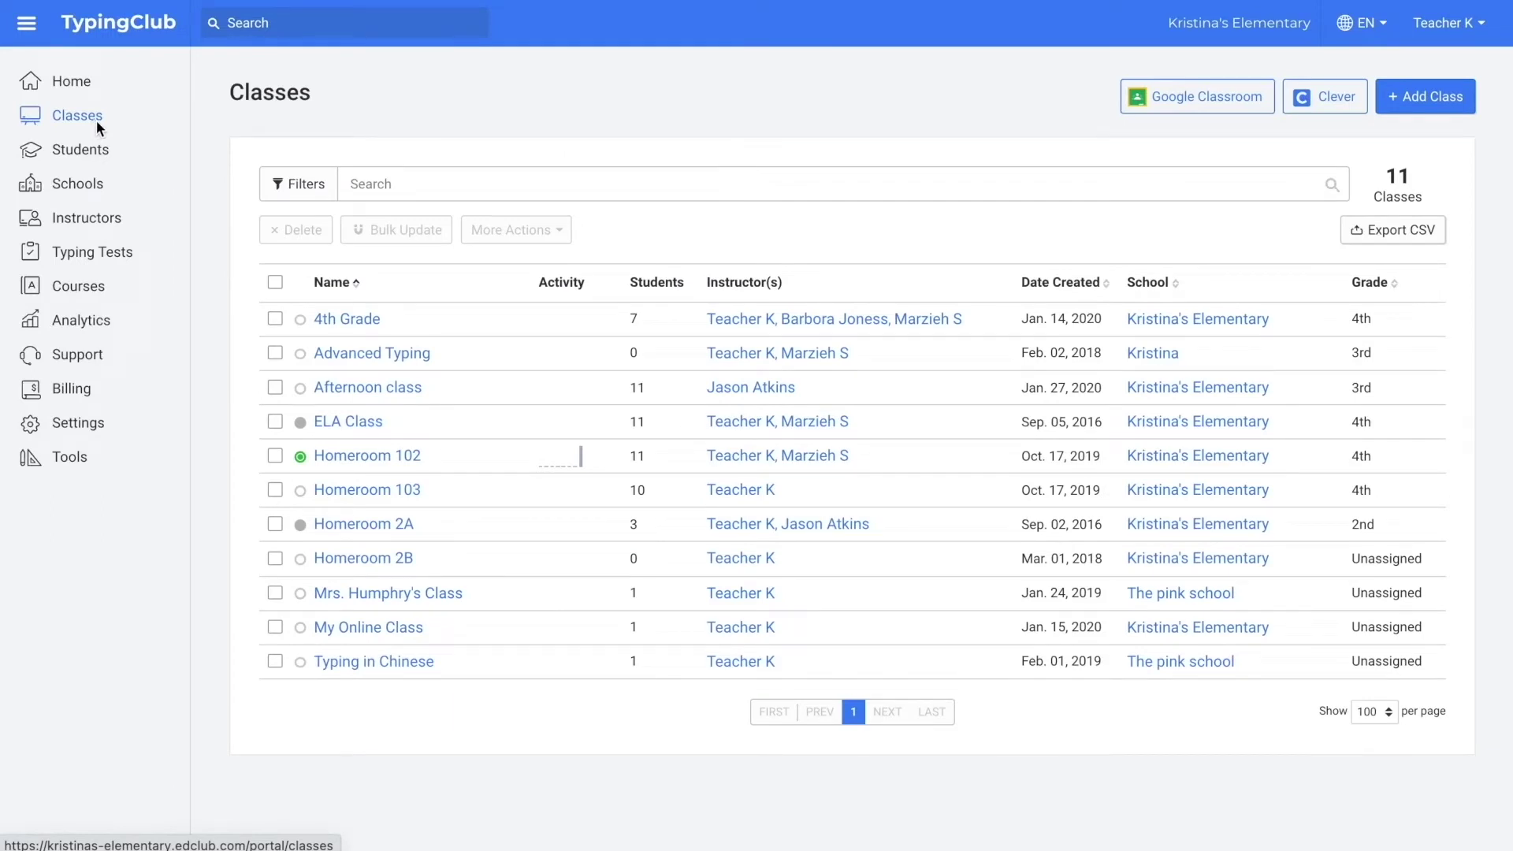
# Clear the Advanced Typing and Afternoon class rosters to 0 students, then open the Students list.
pyautogui.click(274, 388)
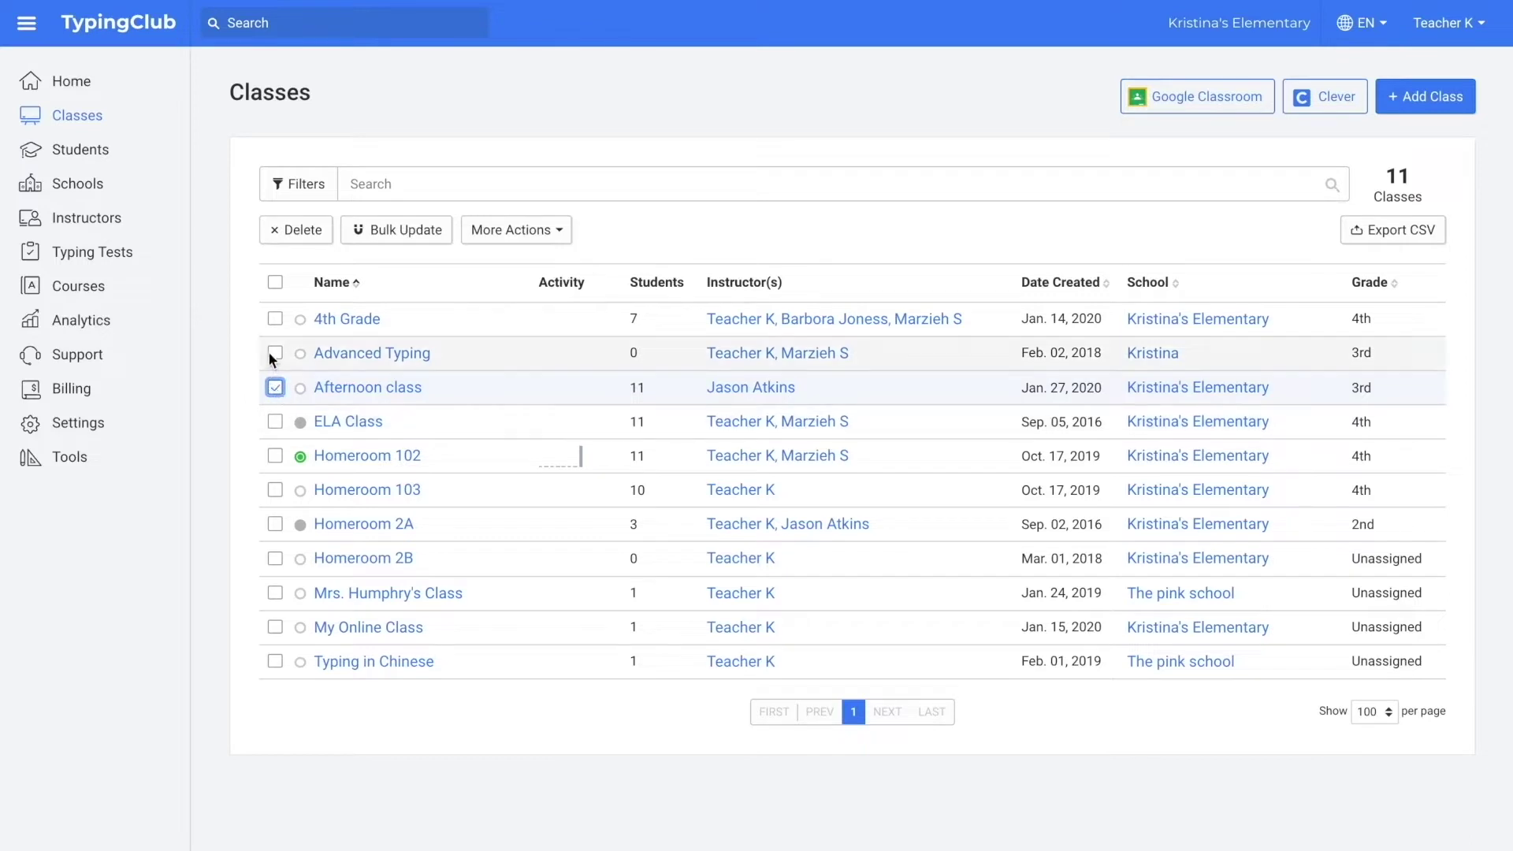
pyautogui.click(505, 230)
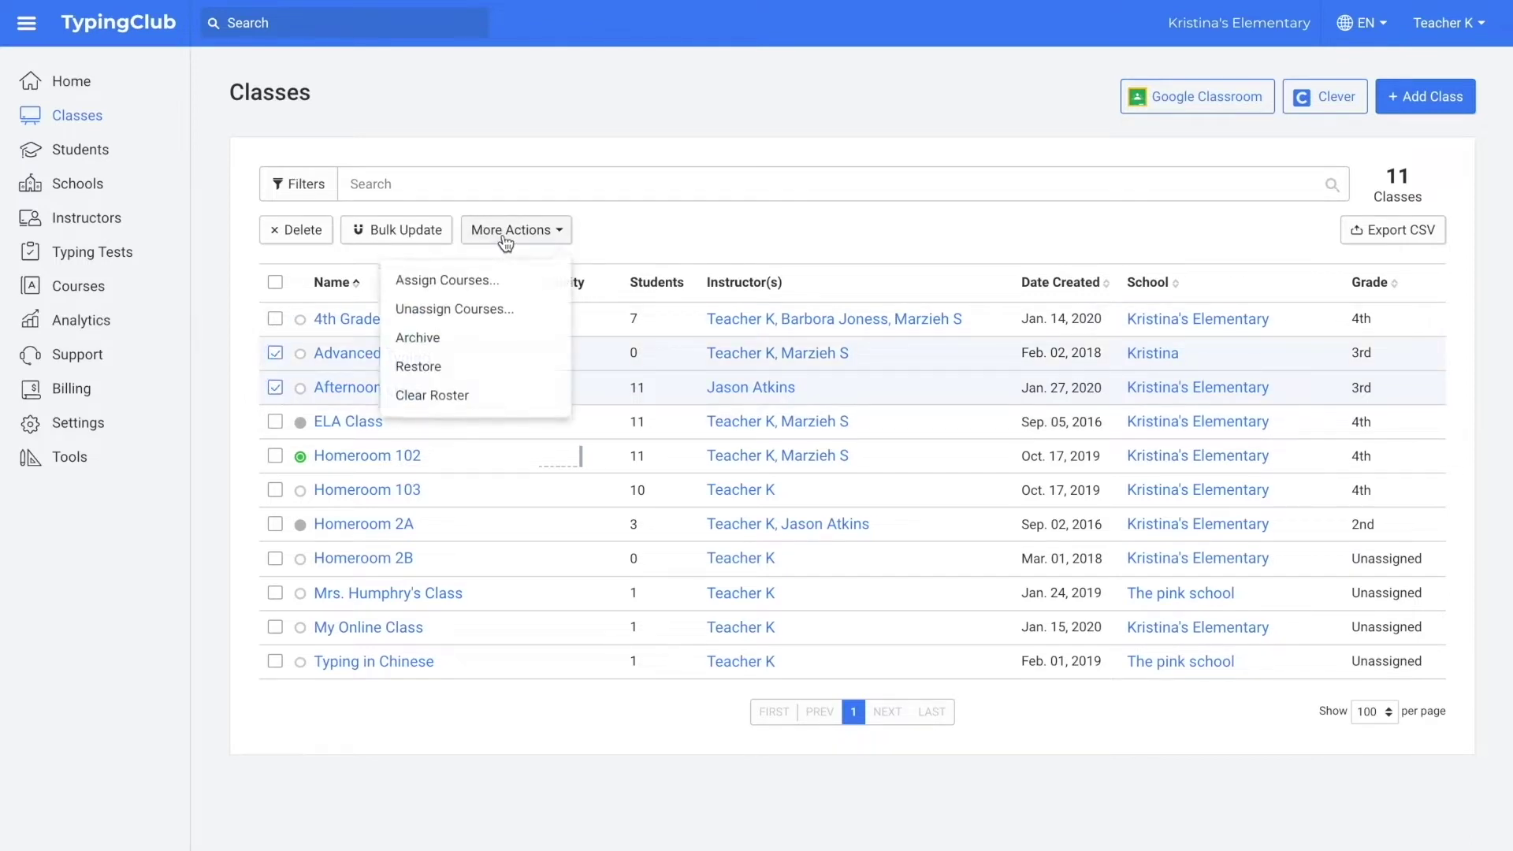
pyautogui.click(495, 397)
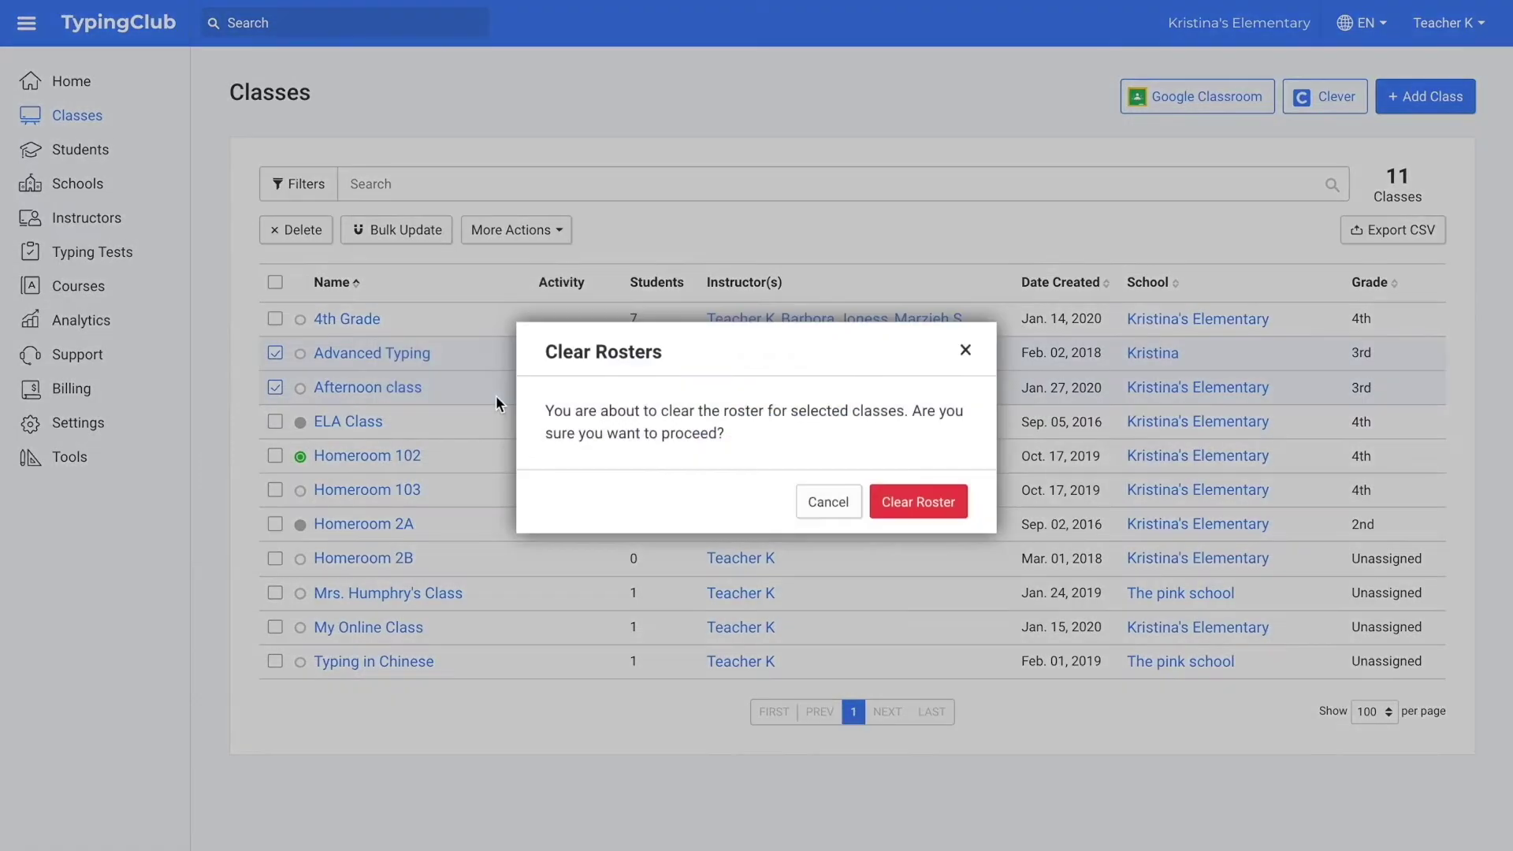
pyautogui.click(896, 513)
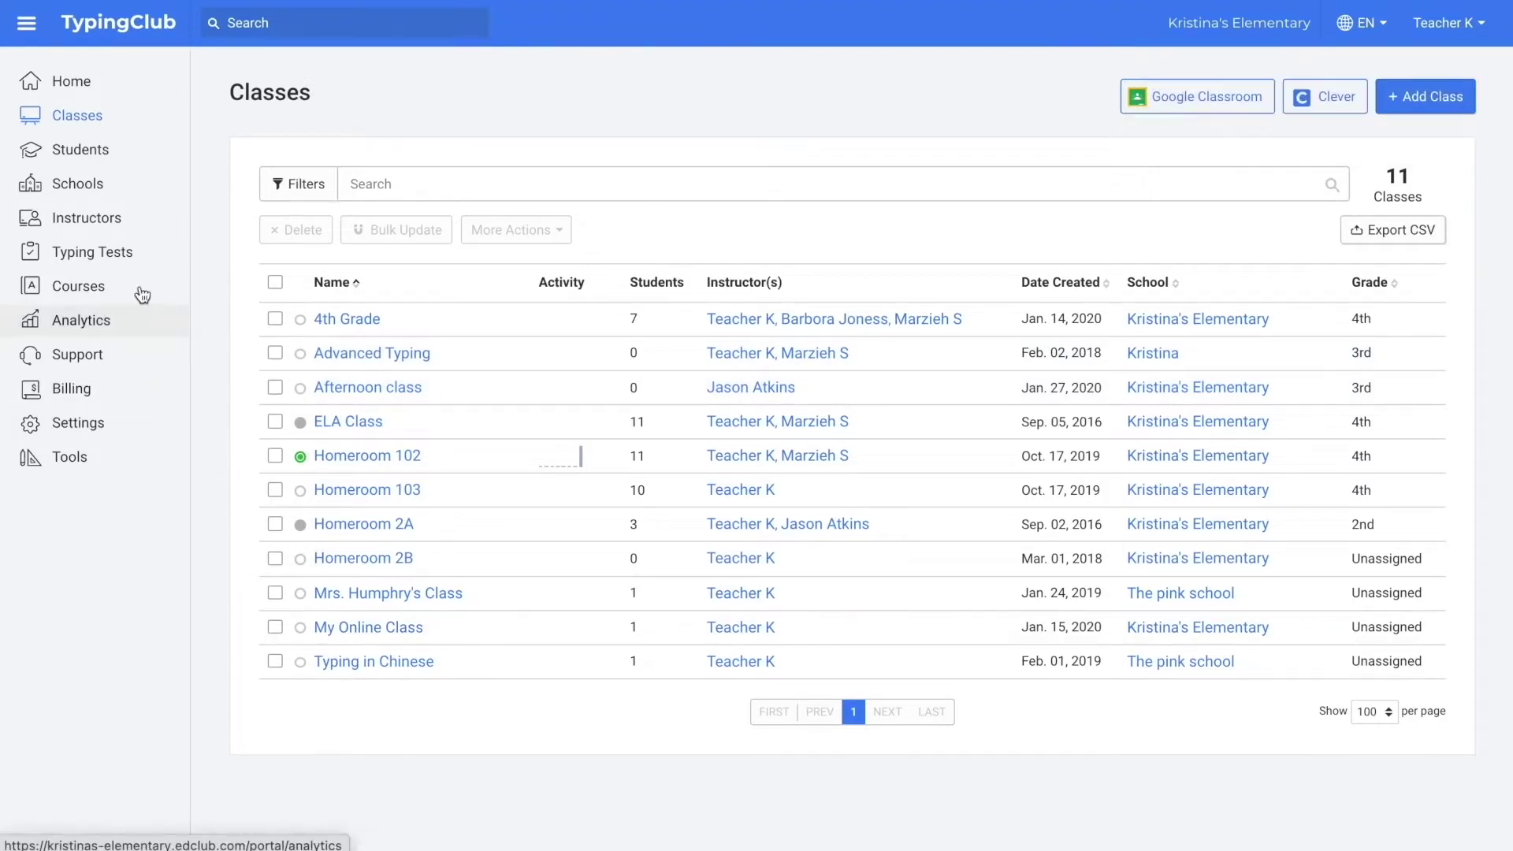
pyautogui.click(96, 155)
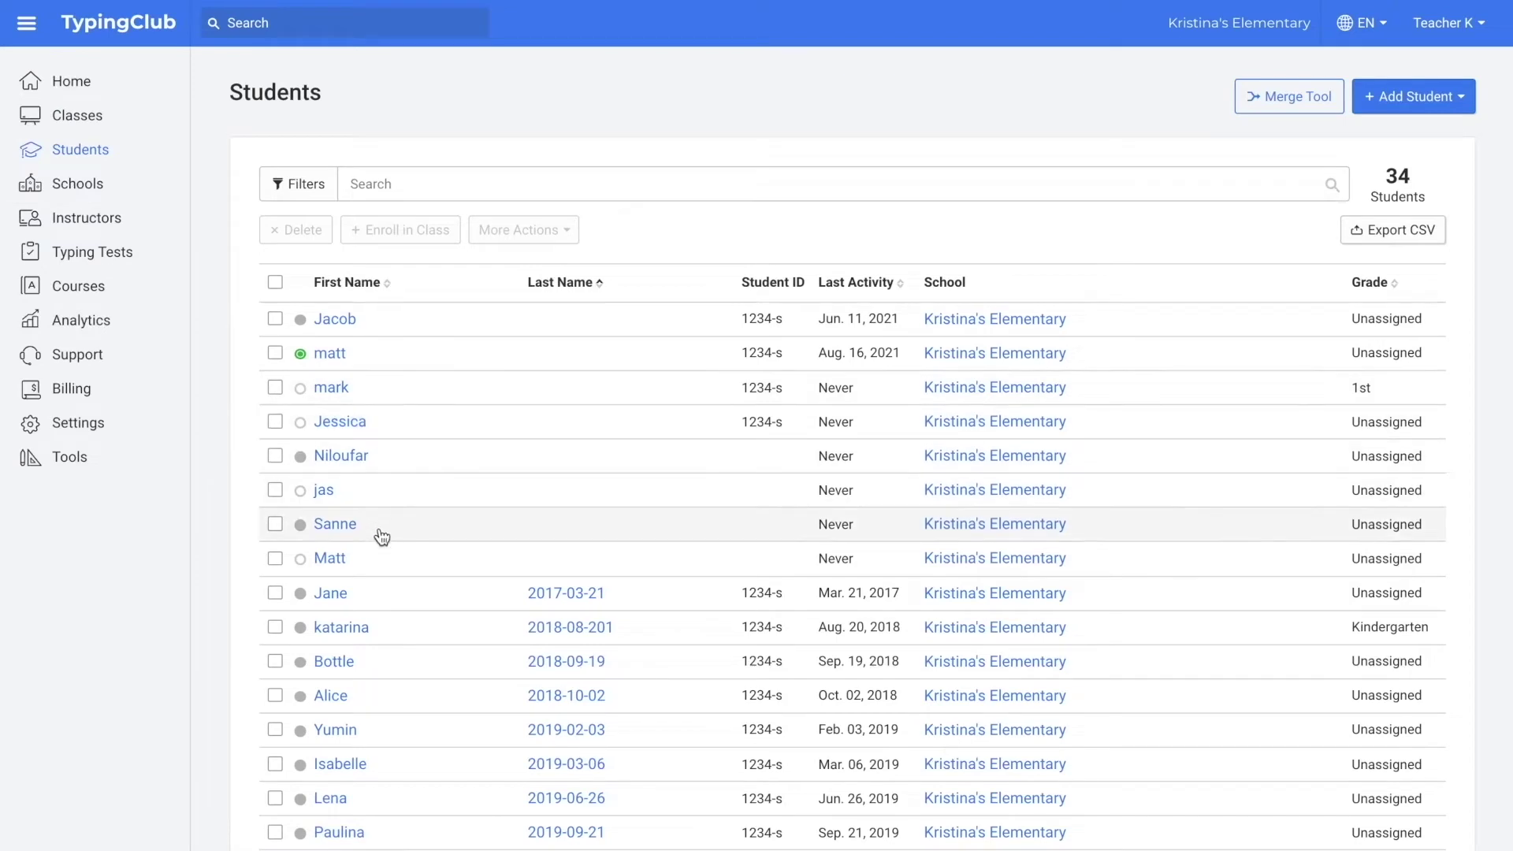
# Enroll the recently active student in 4th Grade, then return to the Classes list.
pyautogui.click(337, 354)
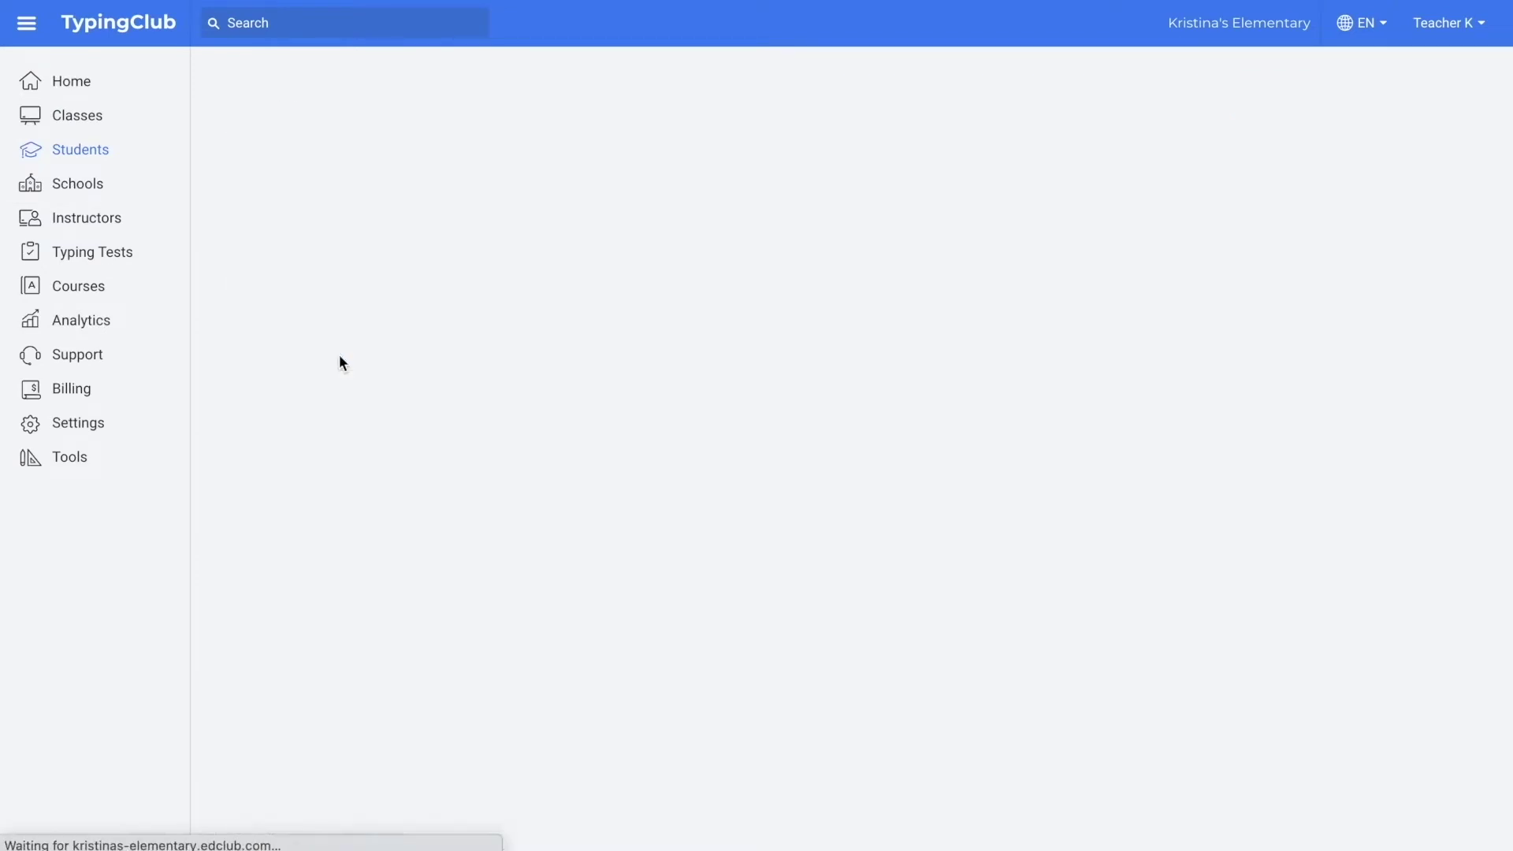
pyautogui.click(558, 224)
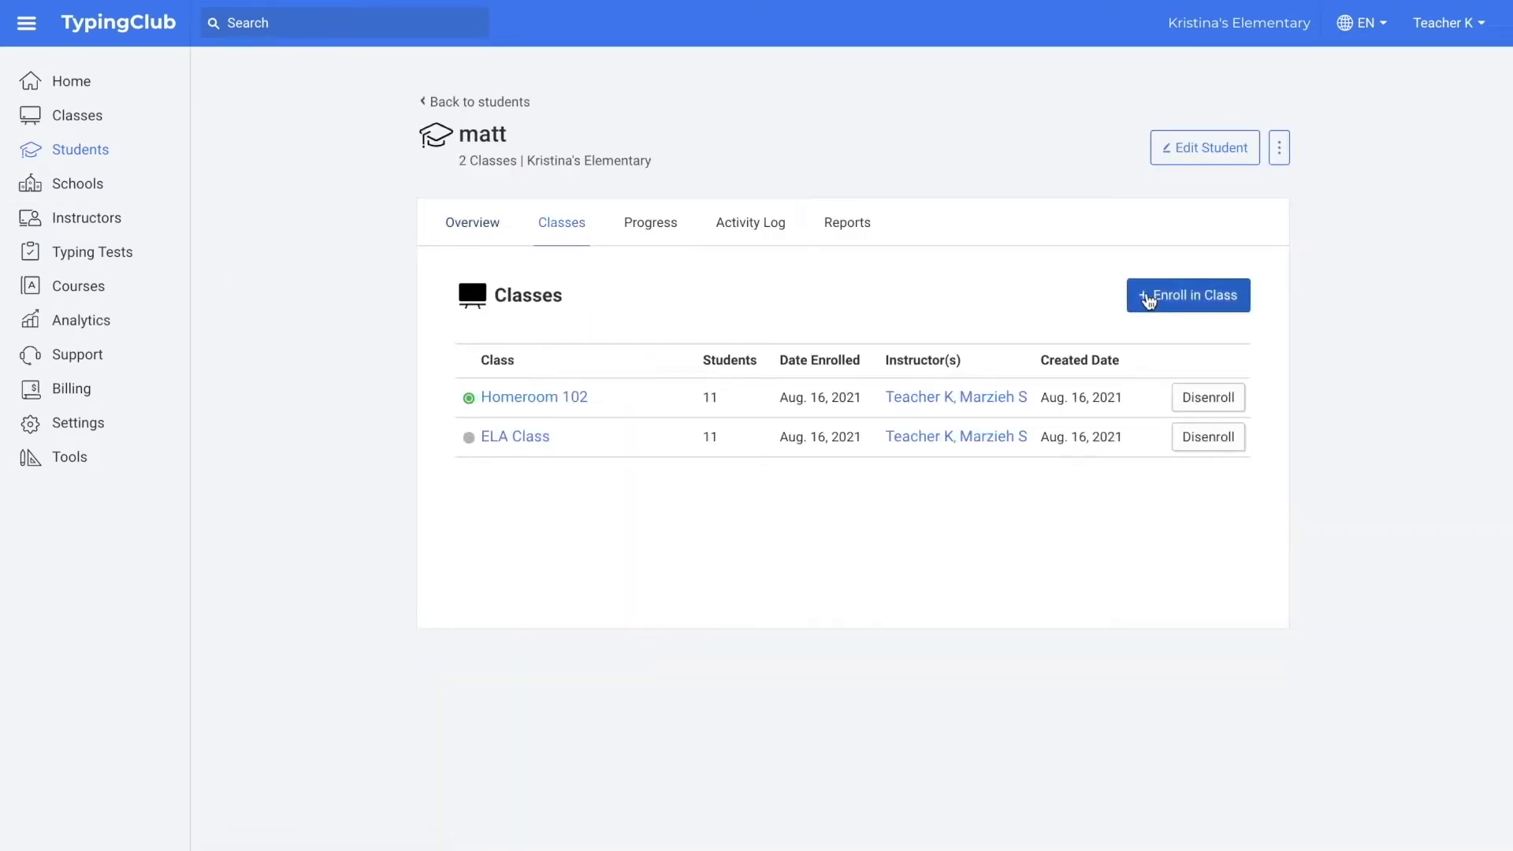
pyautogui.click(1190, 296)
pyautogui.click(613, 371)
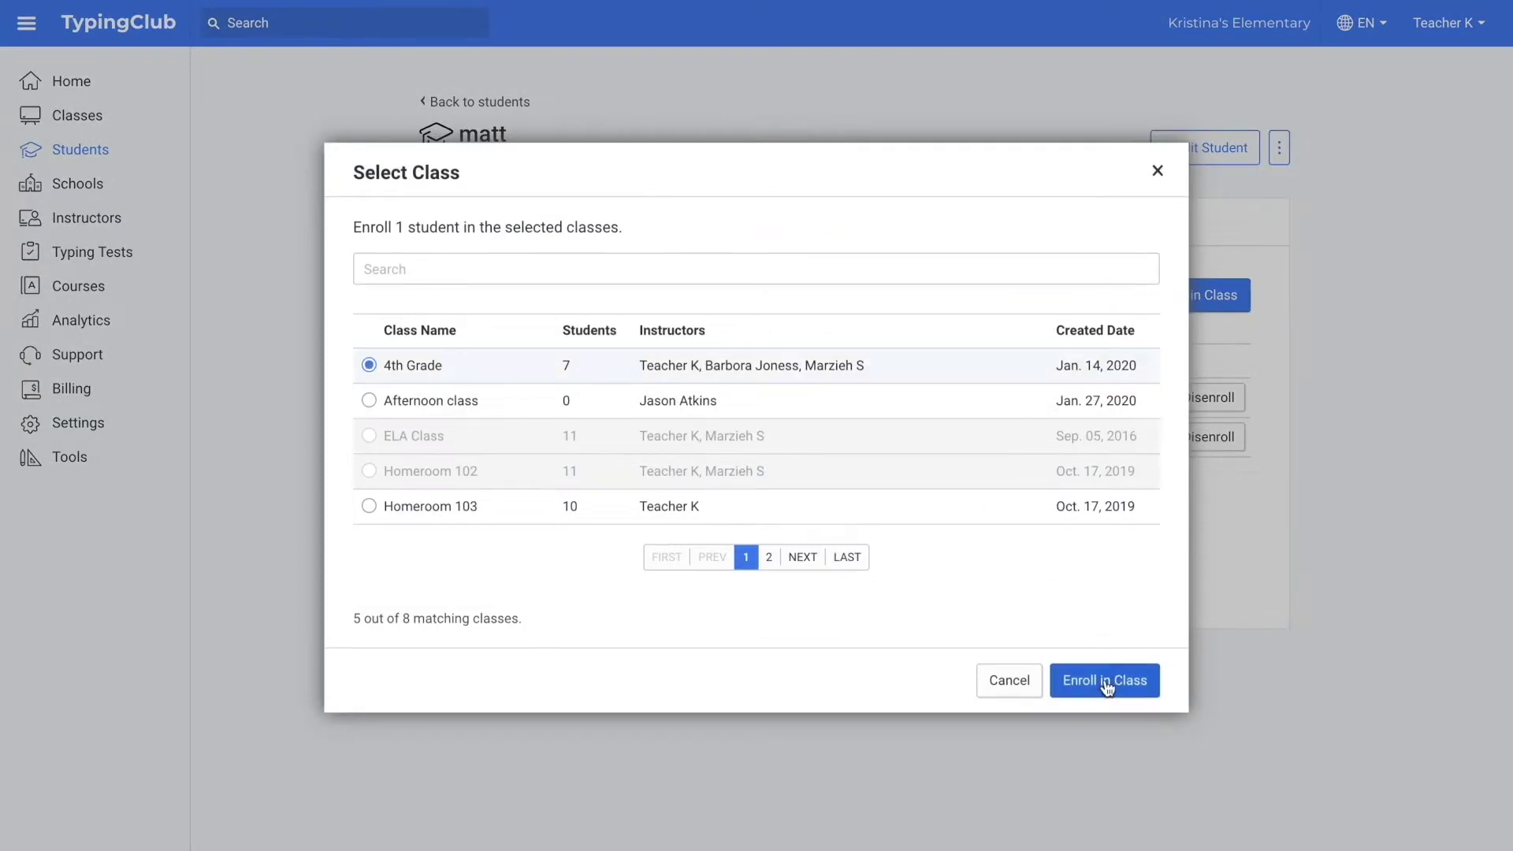
pyautogui.click(1105, 683)
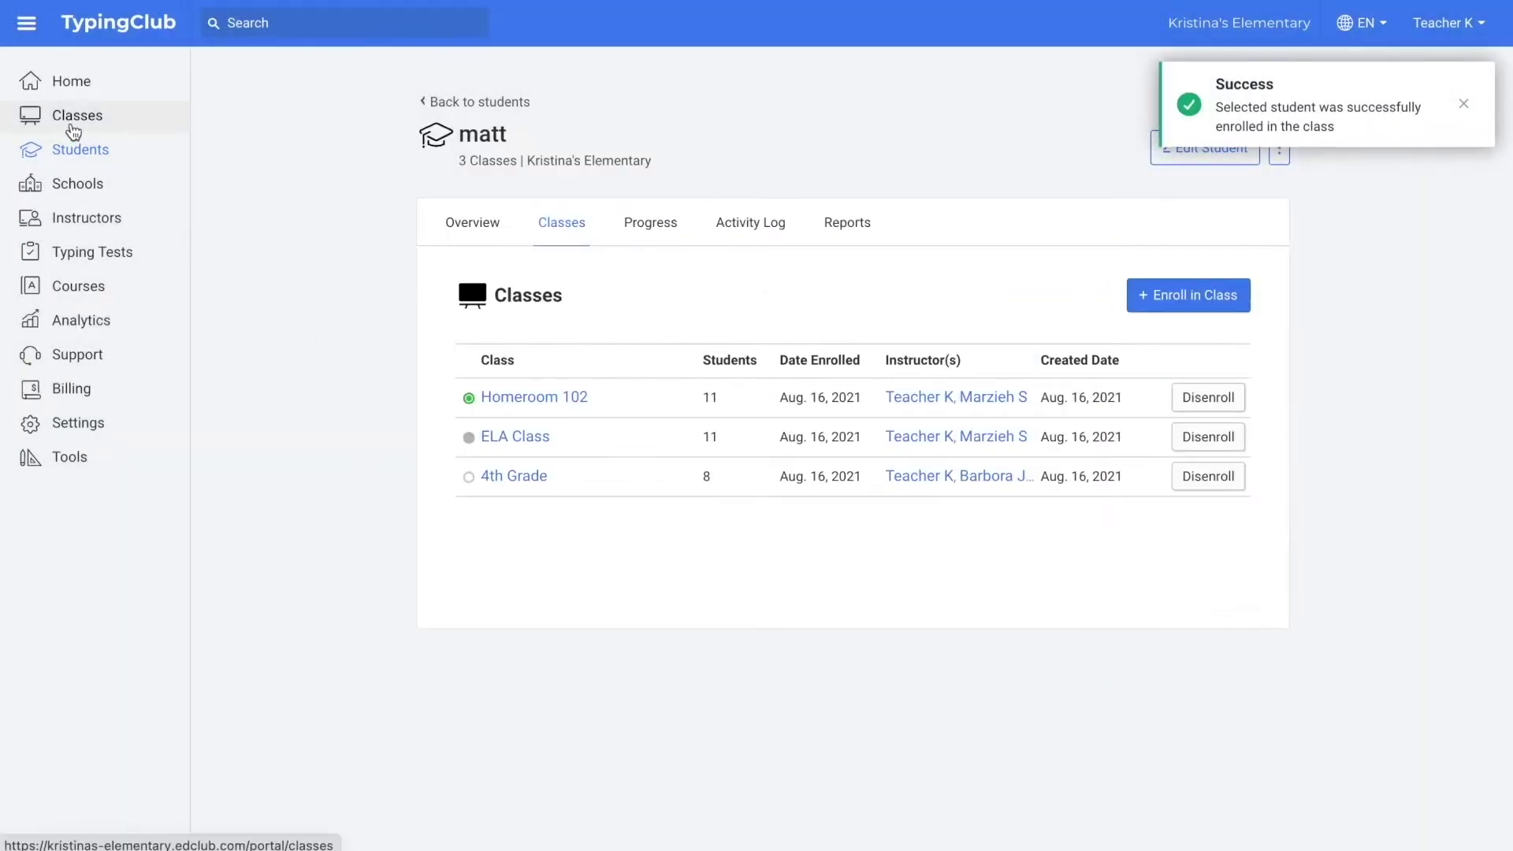
pyautogui.click(72, 126)
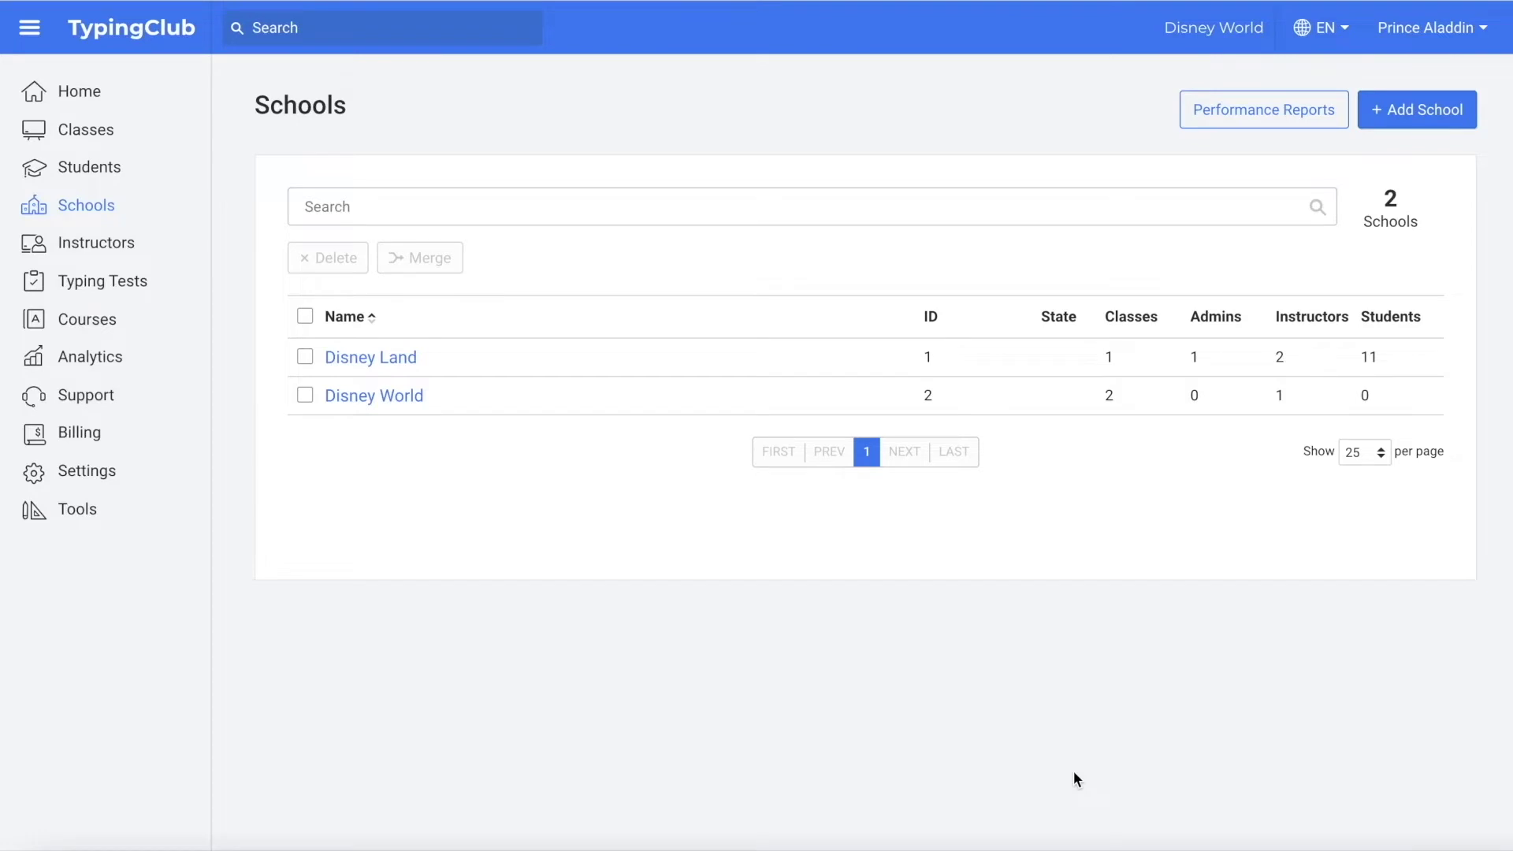
# Add the school Springfield Elementary, ID 1004, with a Texas address and zip code 78695.
pyautogui.click(1415, 116)
pyautogui.click(855, 228)
pyautogui.write('Springfield Elementary')
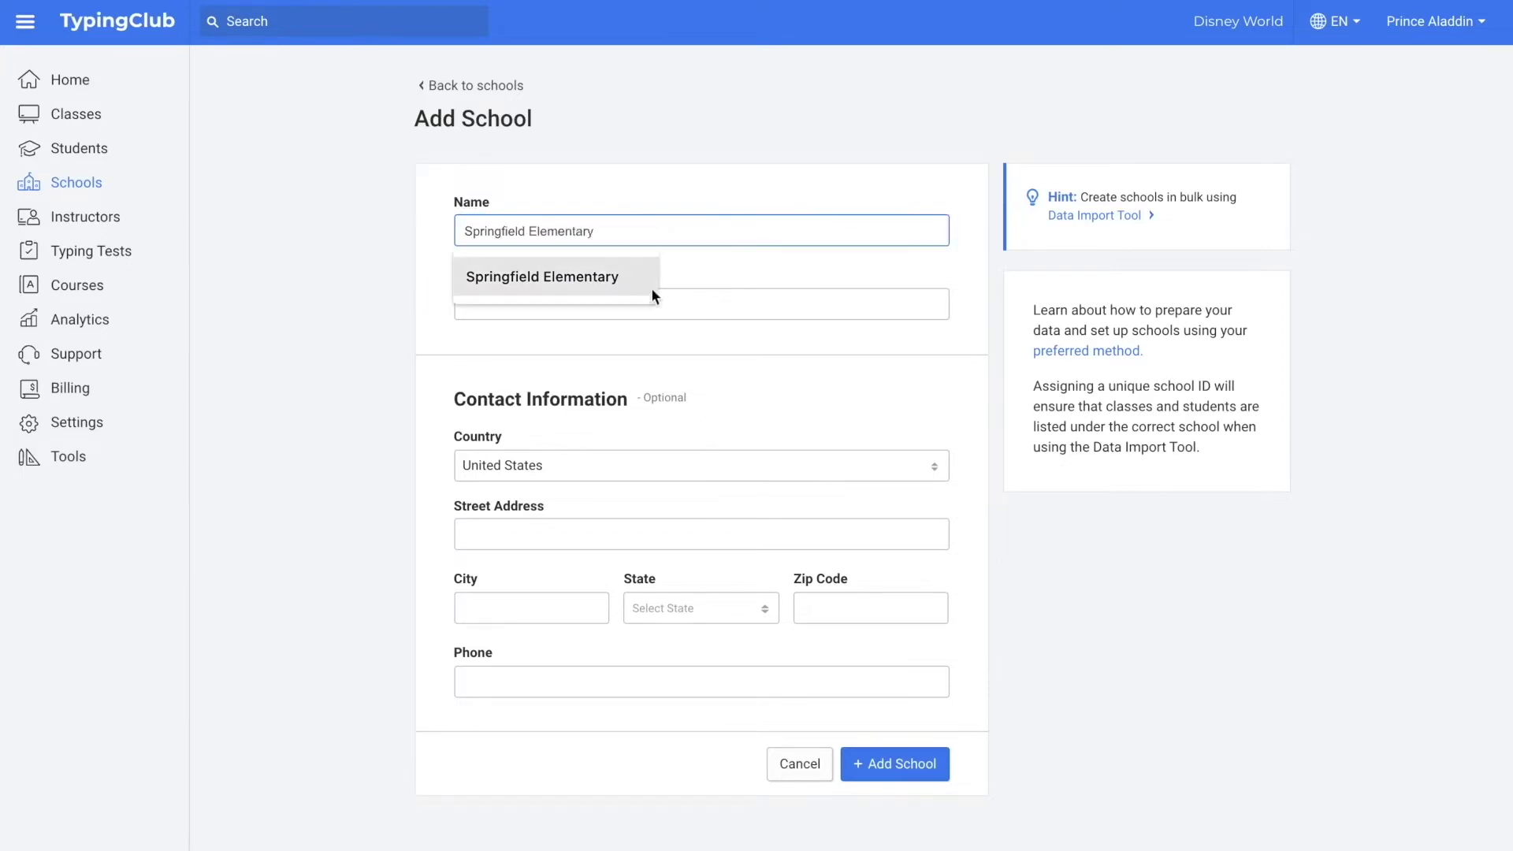
pyautogui.click(630, 285)
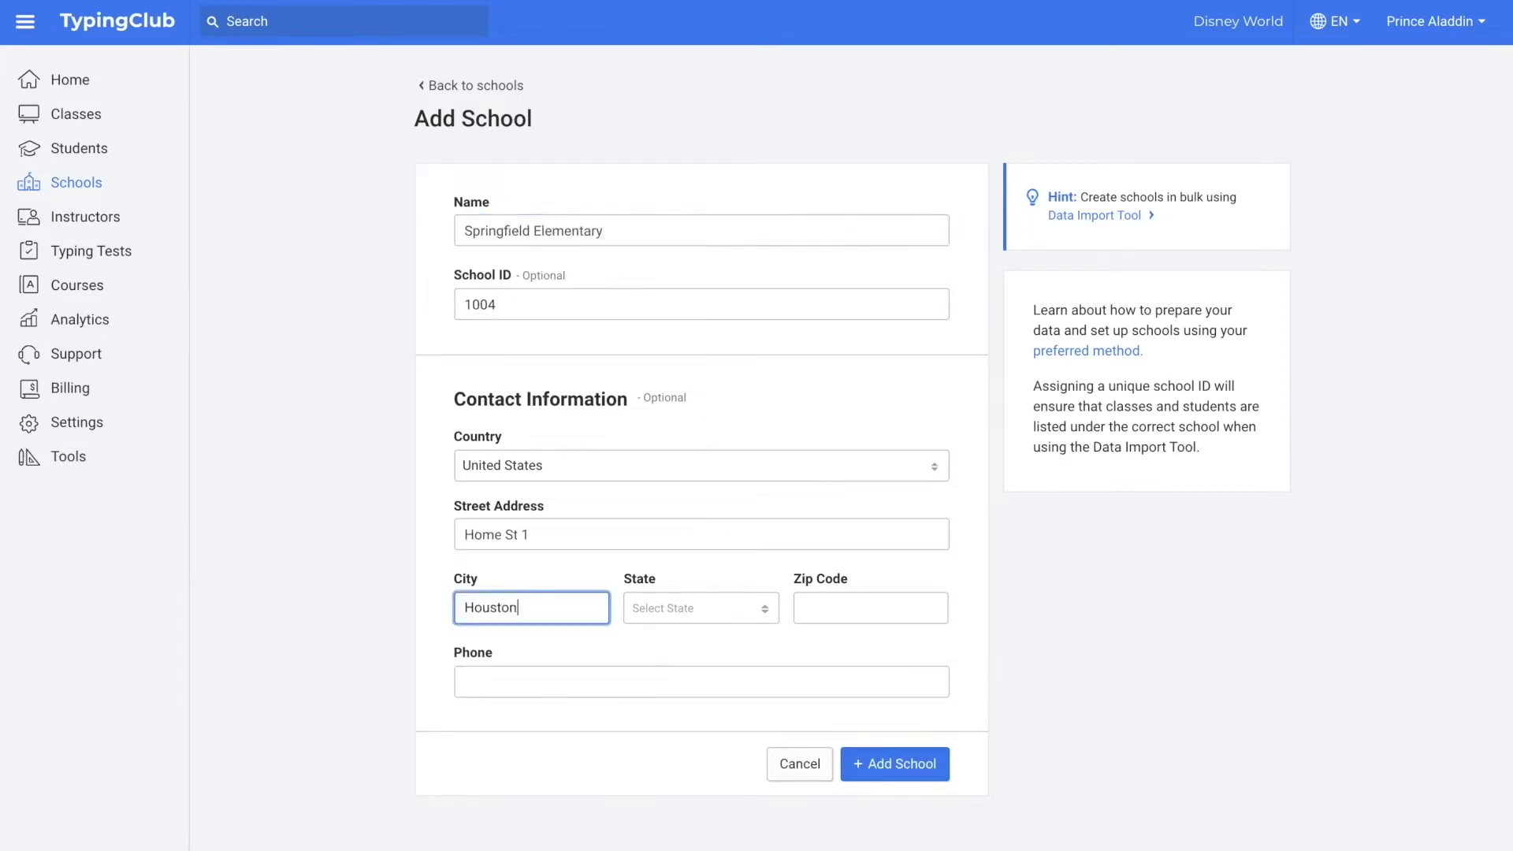
pyautogui.click(719, 613)
pyautogui.press('t')
pyautogui.press('Down')
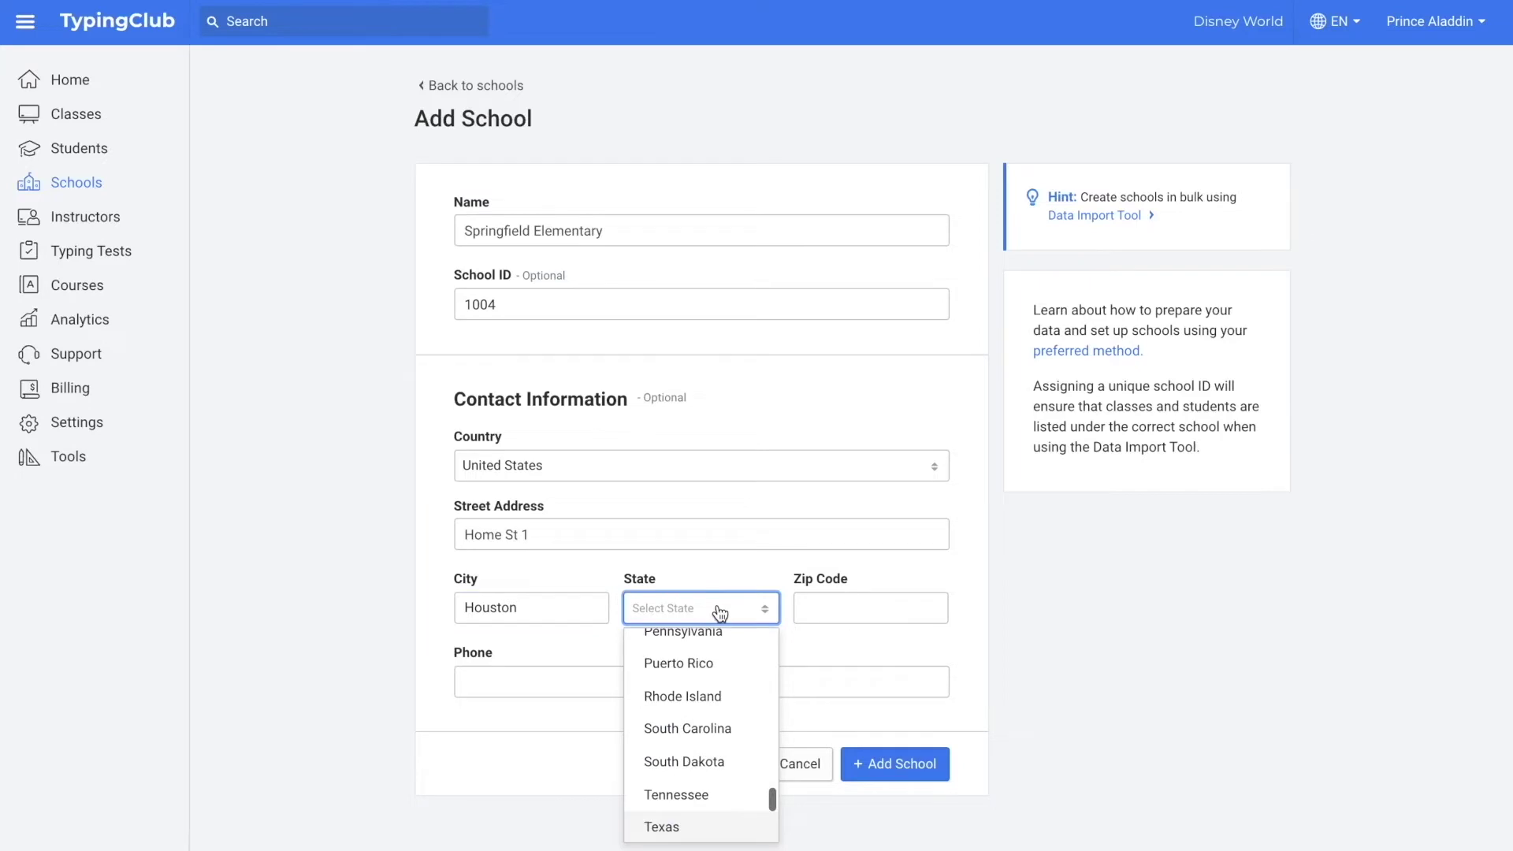
pyautogui.press('Tab')
pyautogui.write('78695')
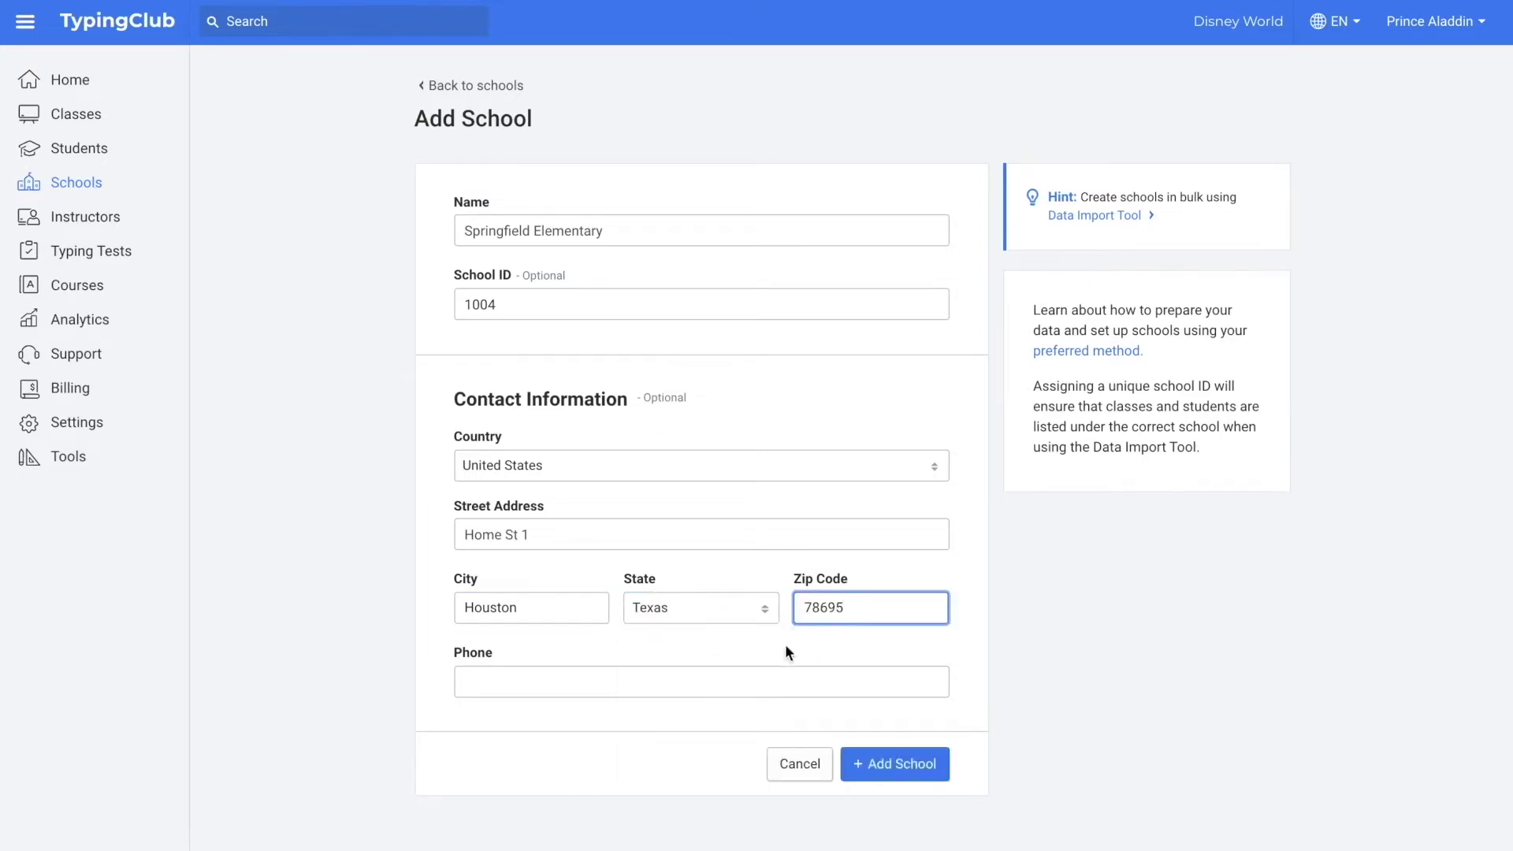
pyautogui.click(903, 764)
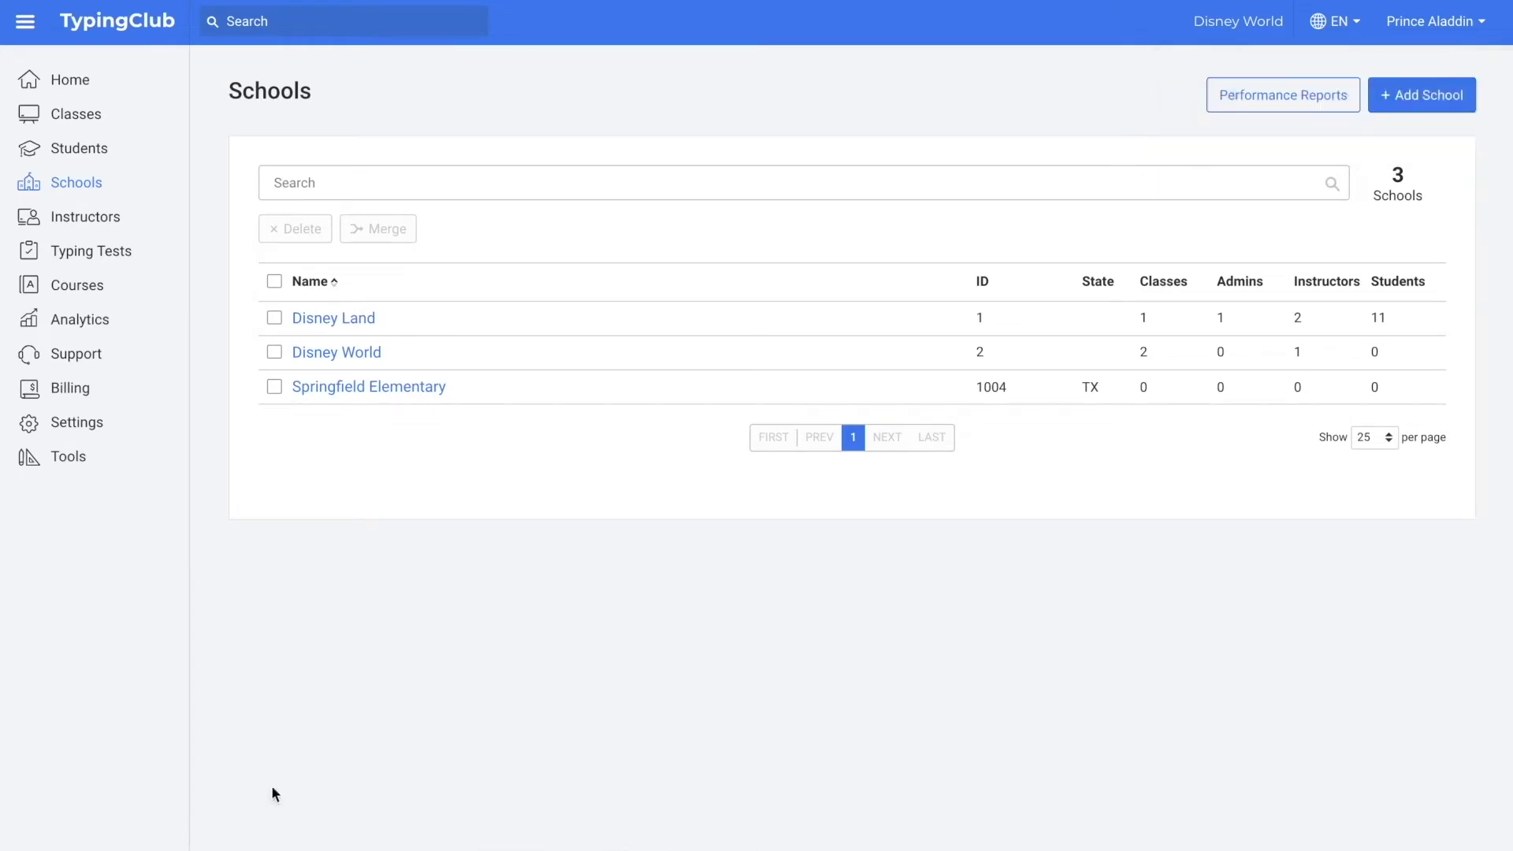
# Delete Springfield Elementary along with all its data, then go to the Instructors list.
pyautogui.click(274, 387)
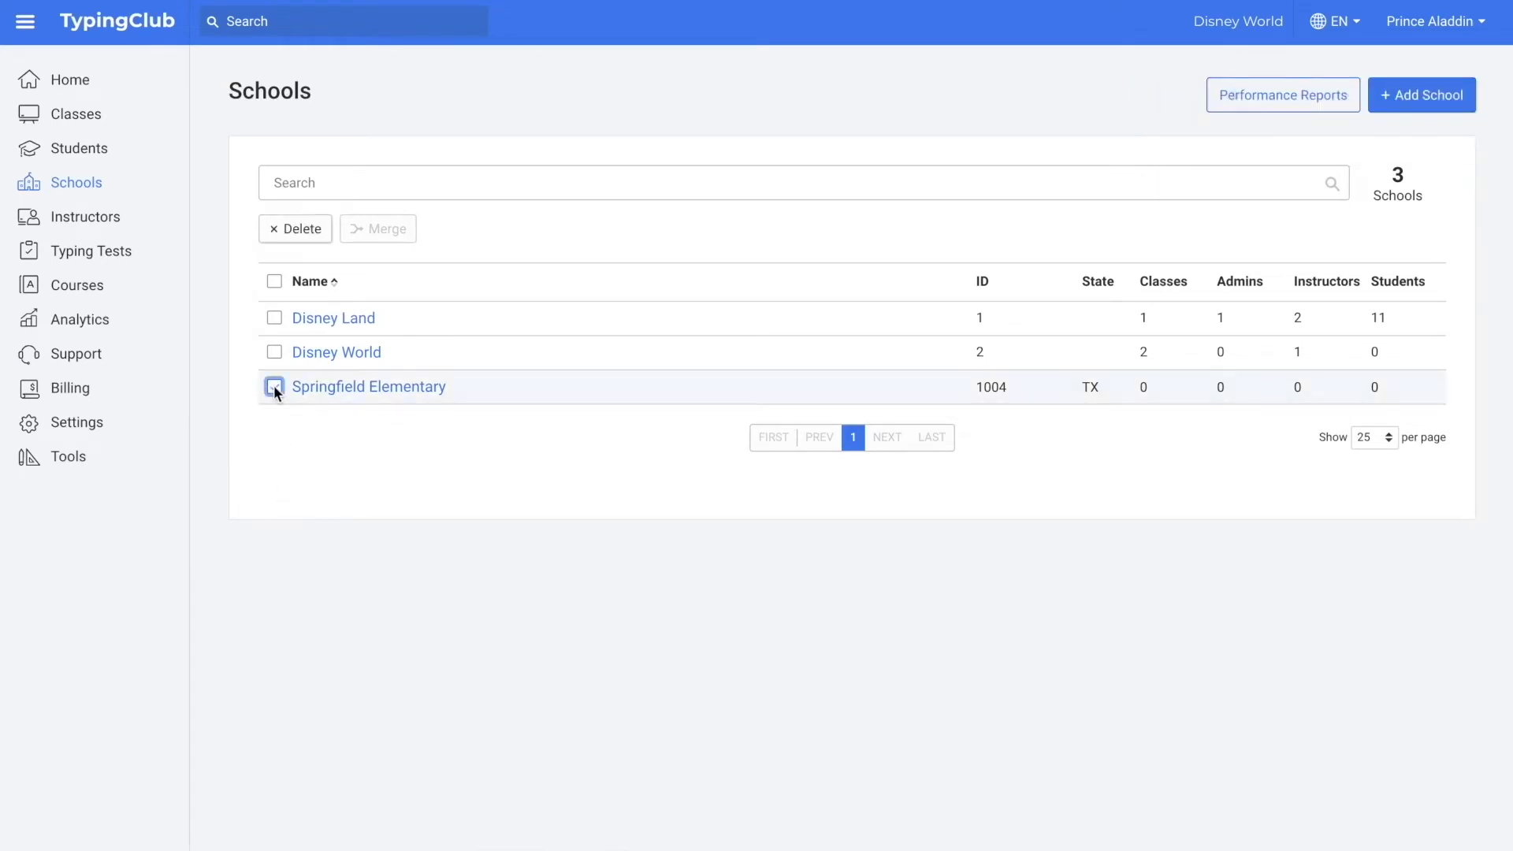
pyautogui.click(290, 230)
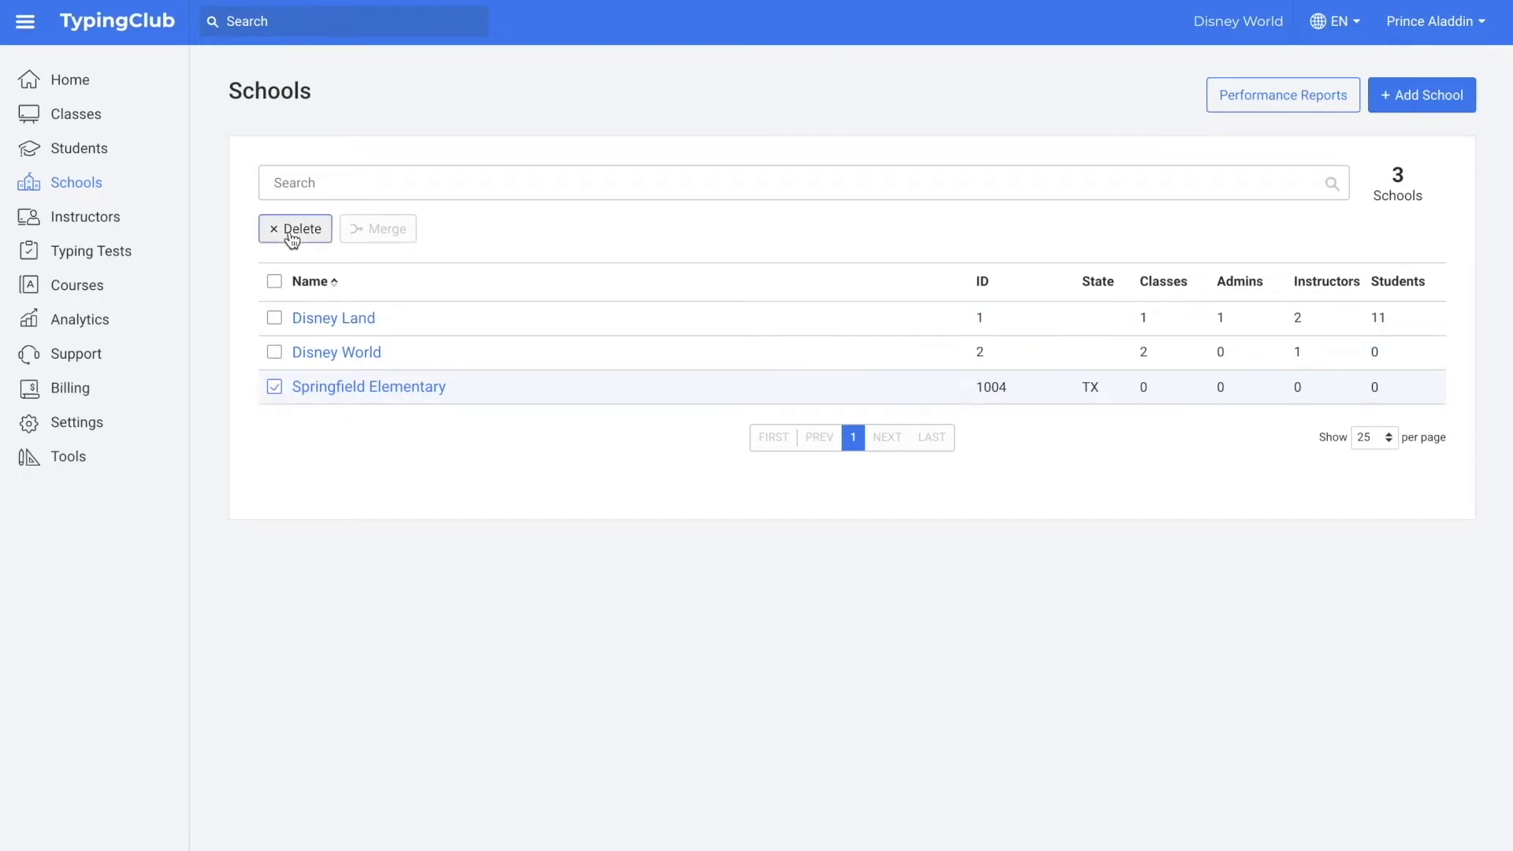
pyautogui.click(528, 502)
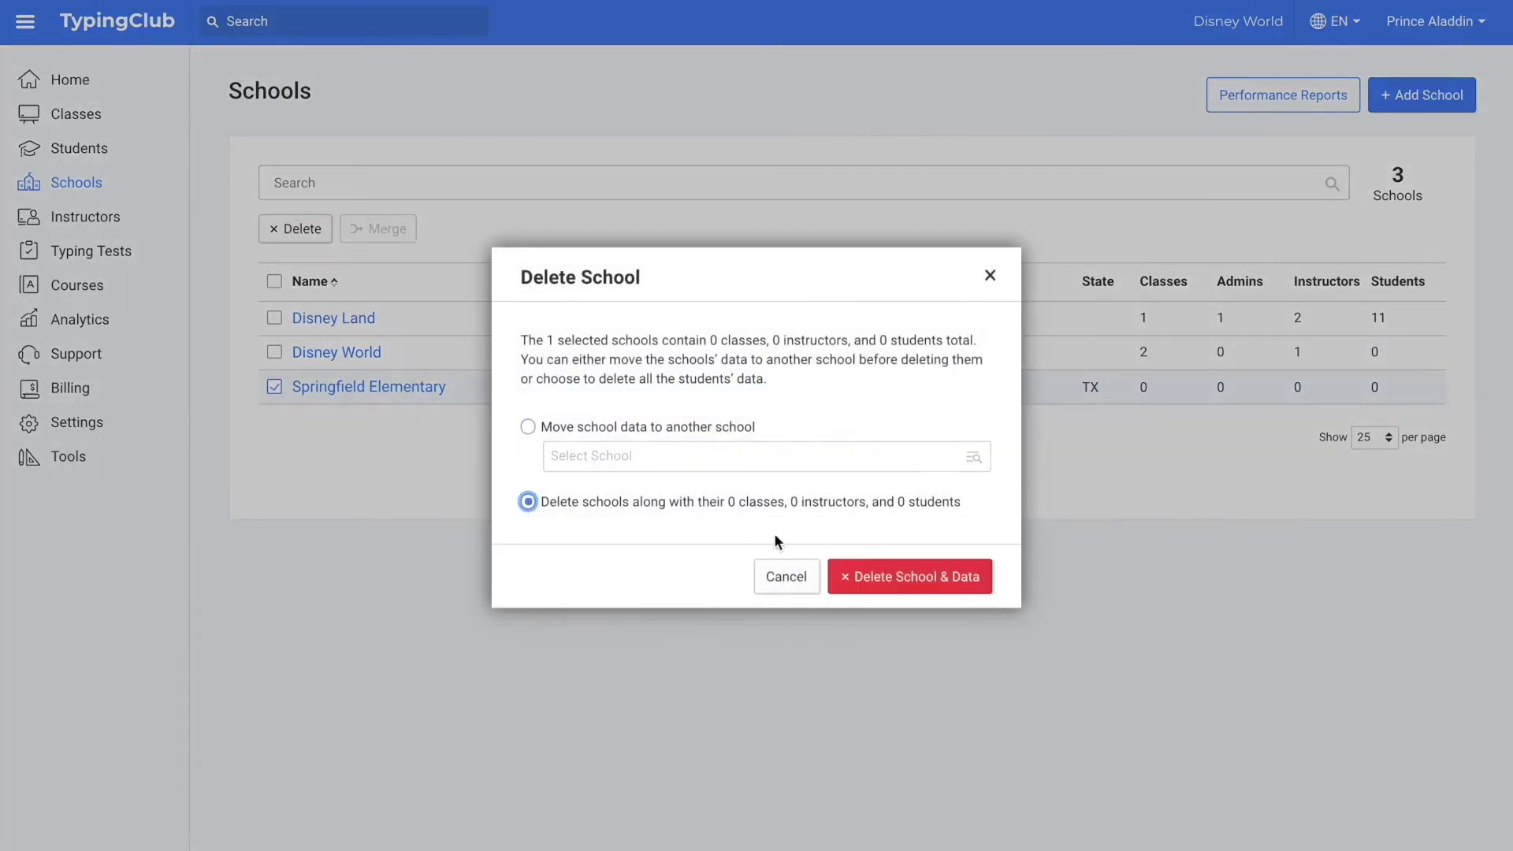
pyautogui.click(896, 585)
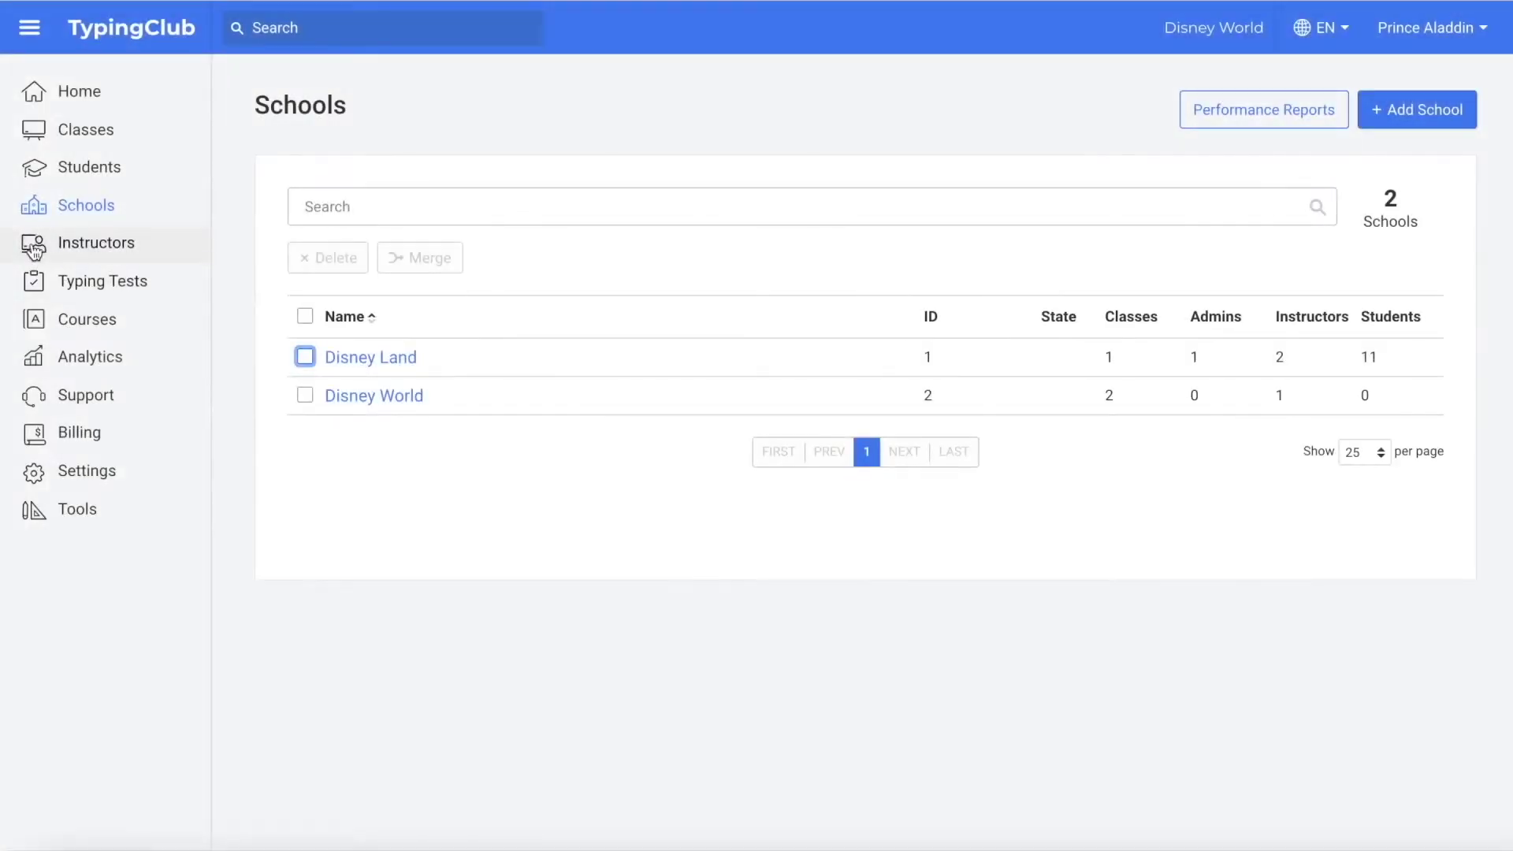
pyautogui.click(87, 246)
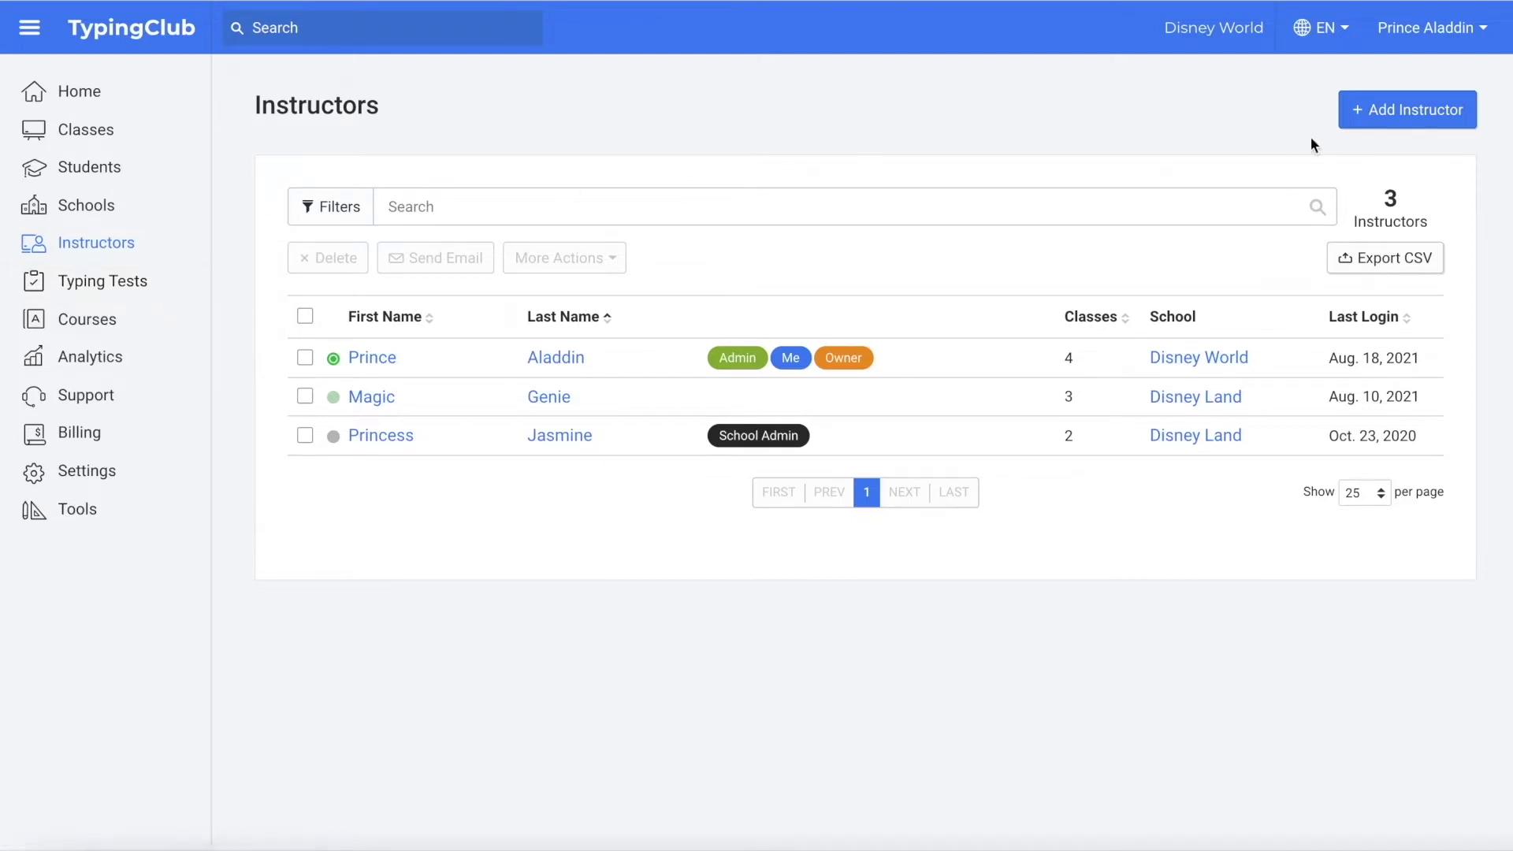
# Start a new instructor with their first and last name, e-mail address and instructor ID 234.
pyautogui.click(1368, 118)
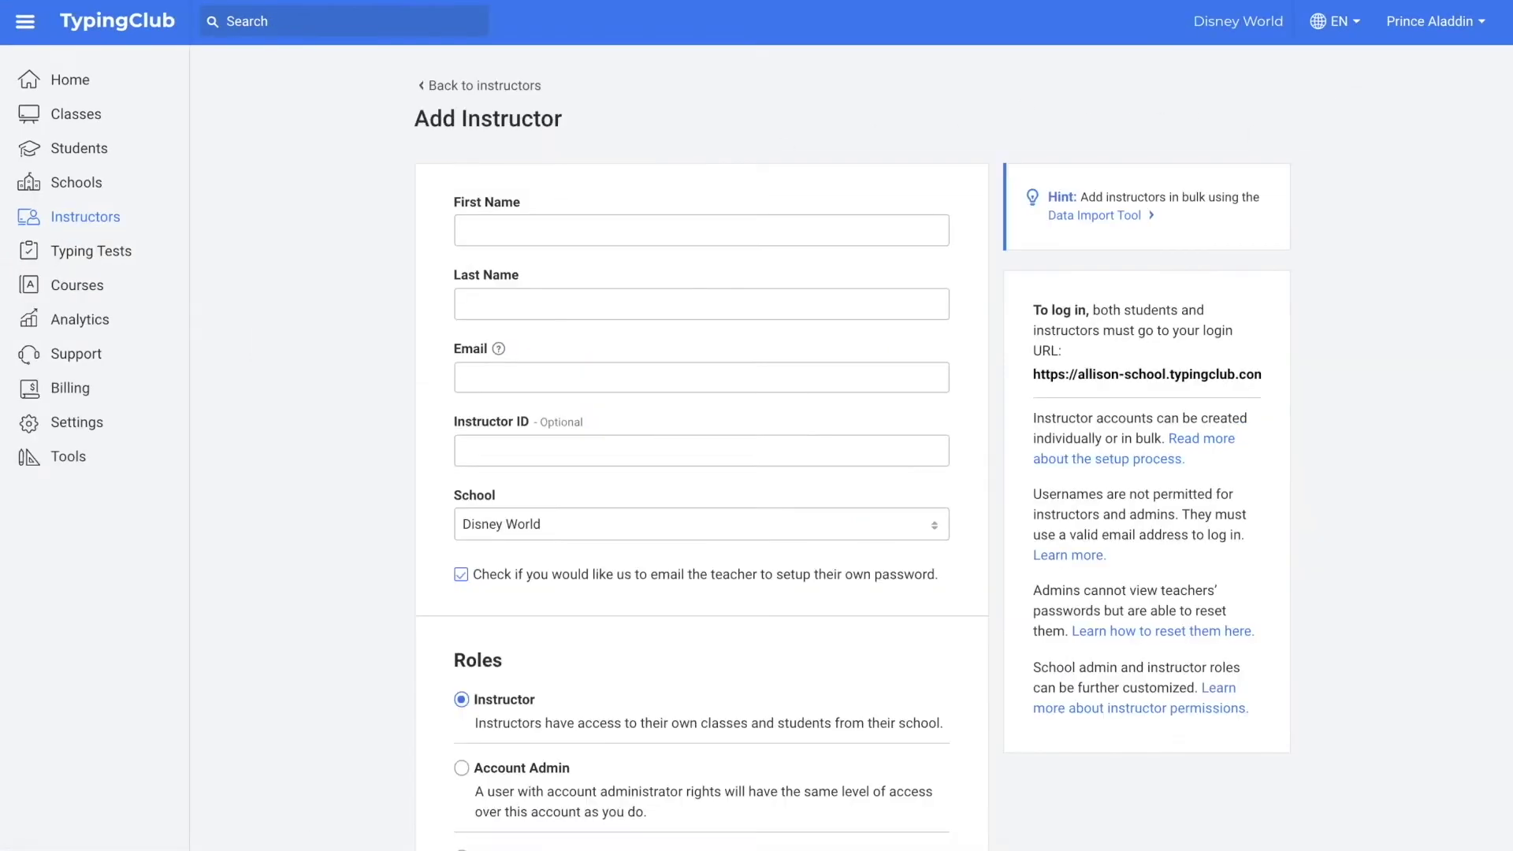
pyautogui.click(477, 230)
pyautogui.press('Tab')
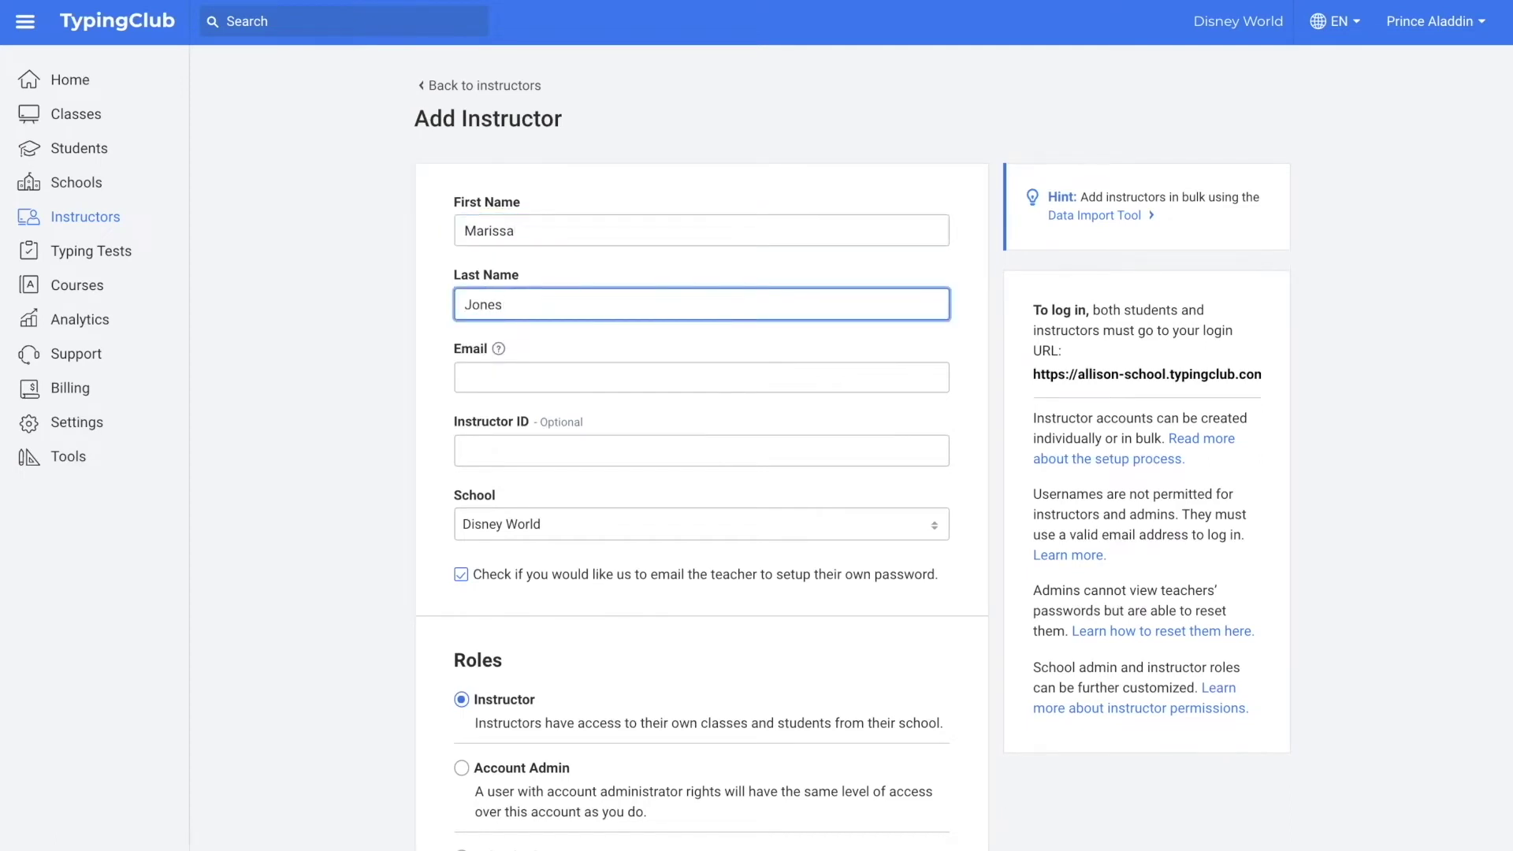
pyautogui.press('Tab')
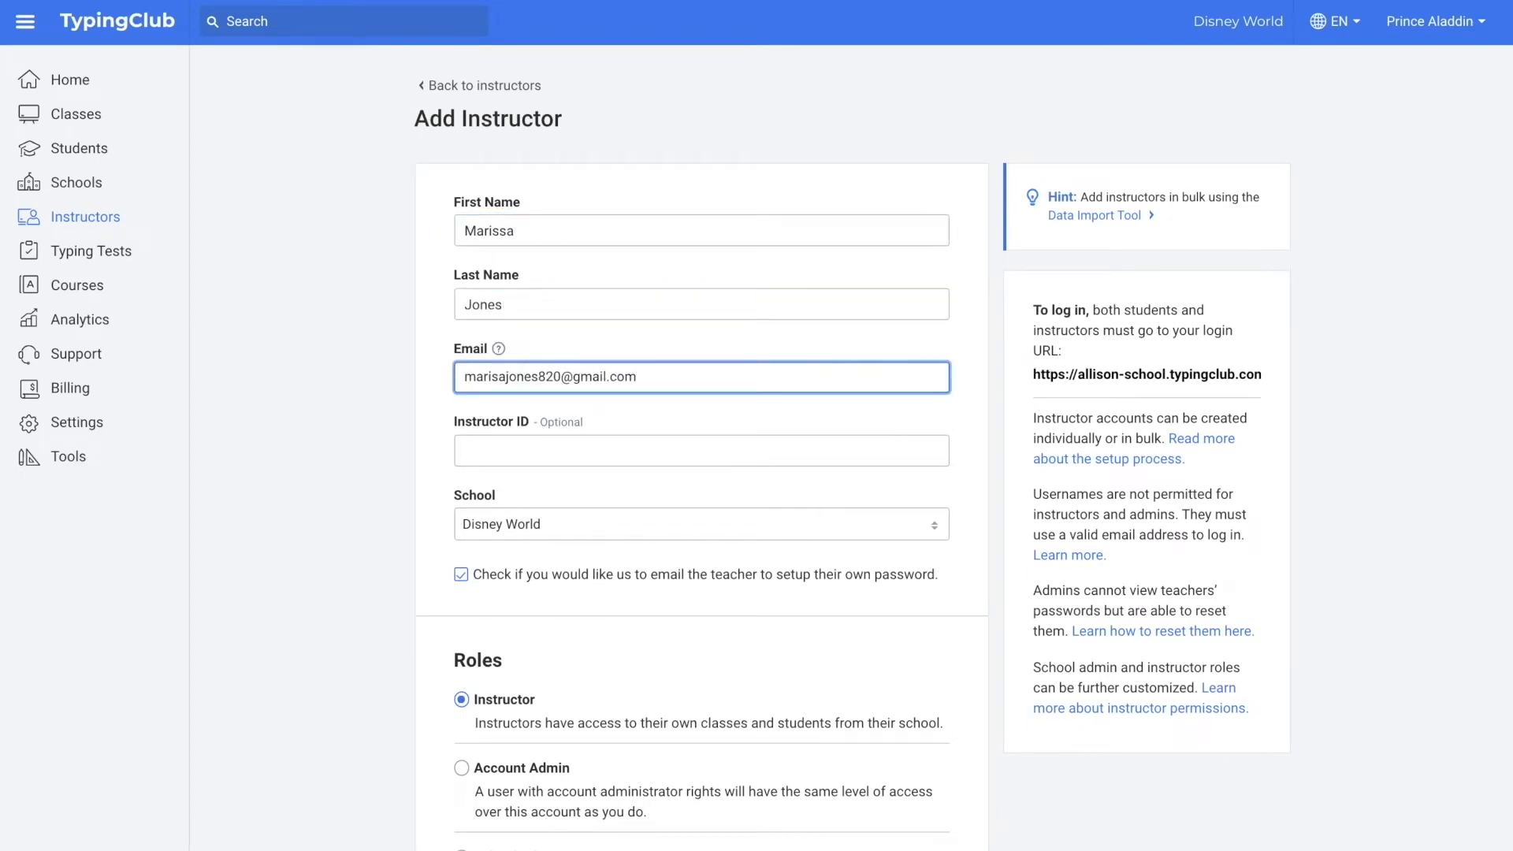
pyautogui.click(485, 455)
pyautogui.write('234')
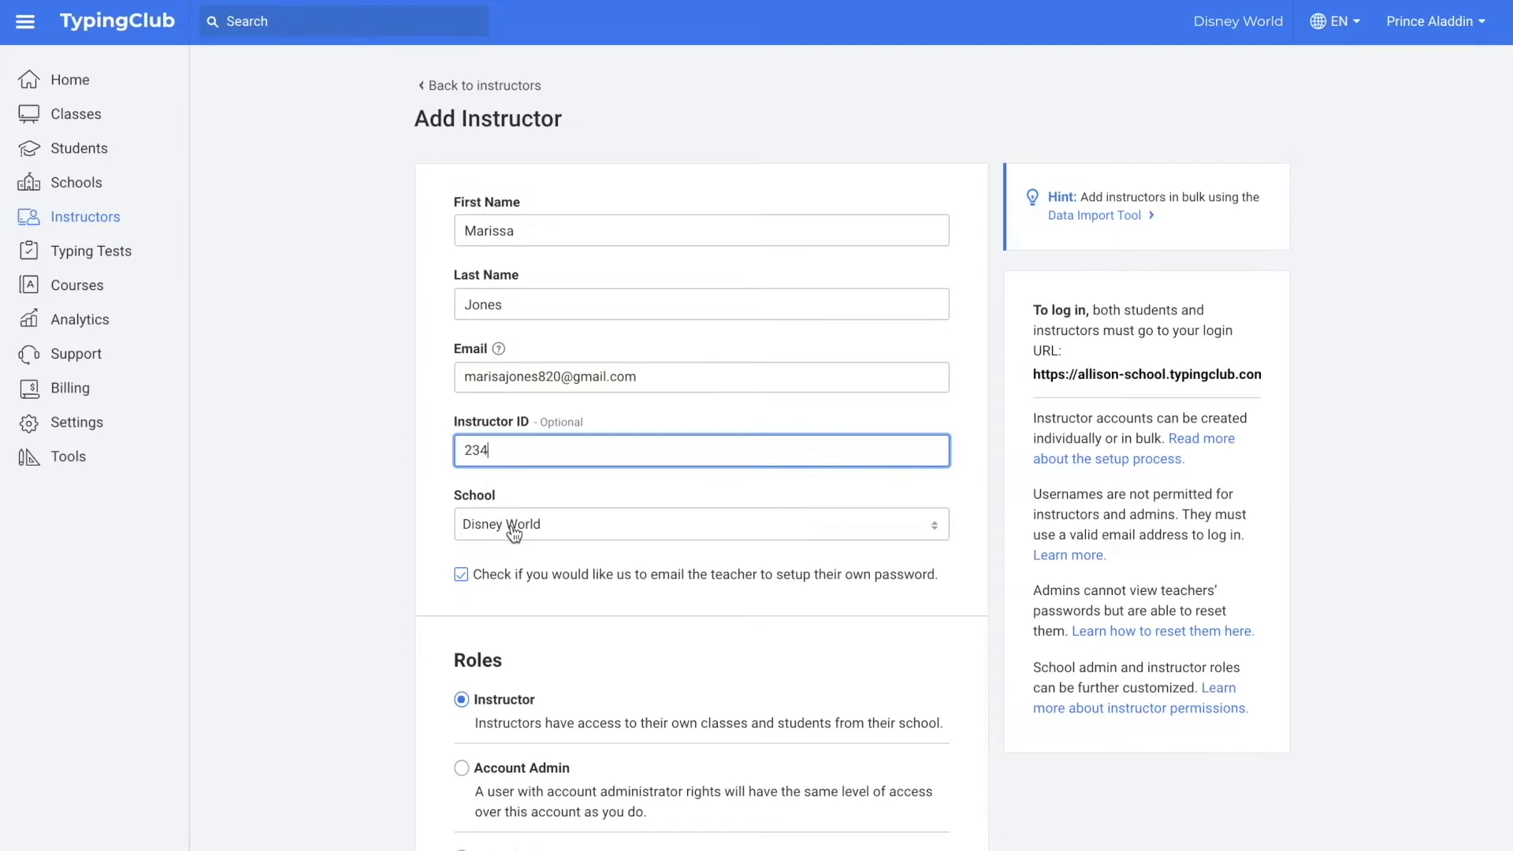
# Assign the instructor to Disney Land with the Instructor role and all-schools student access, then save.
pyautogui.click(521, 525)
pyautogui.click(591, 569)
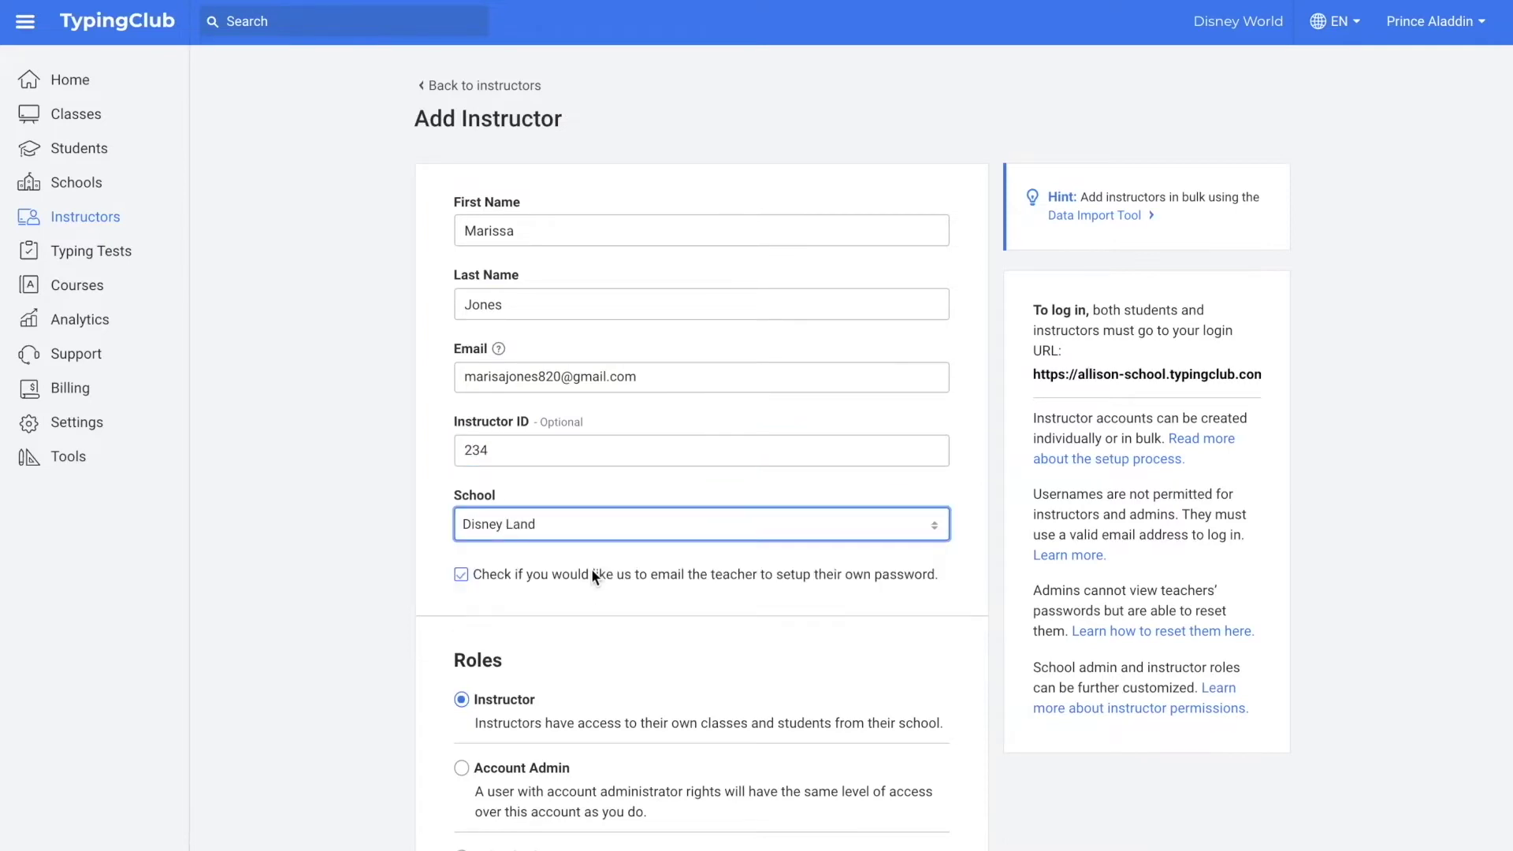
pyautogui.click(462, 579)
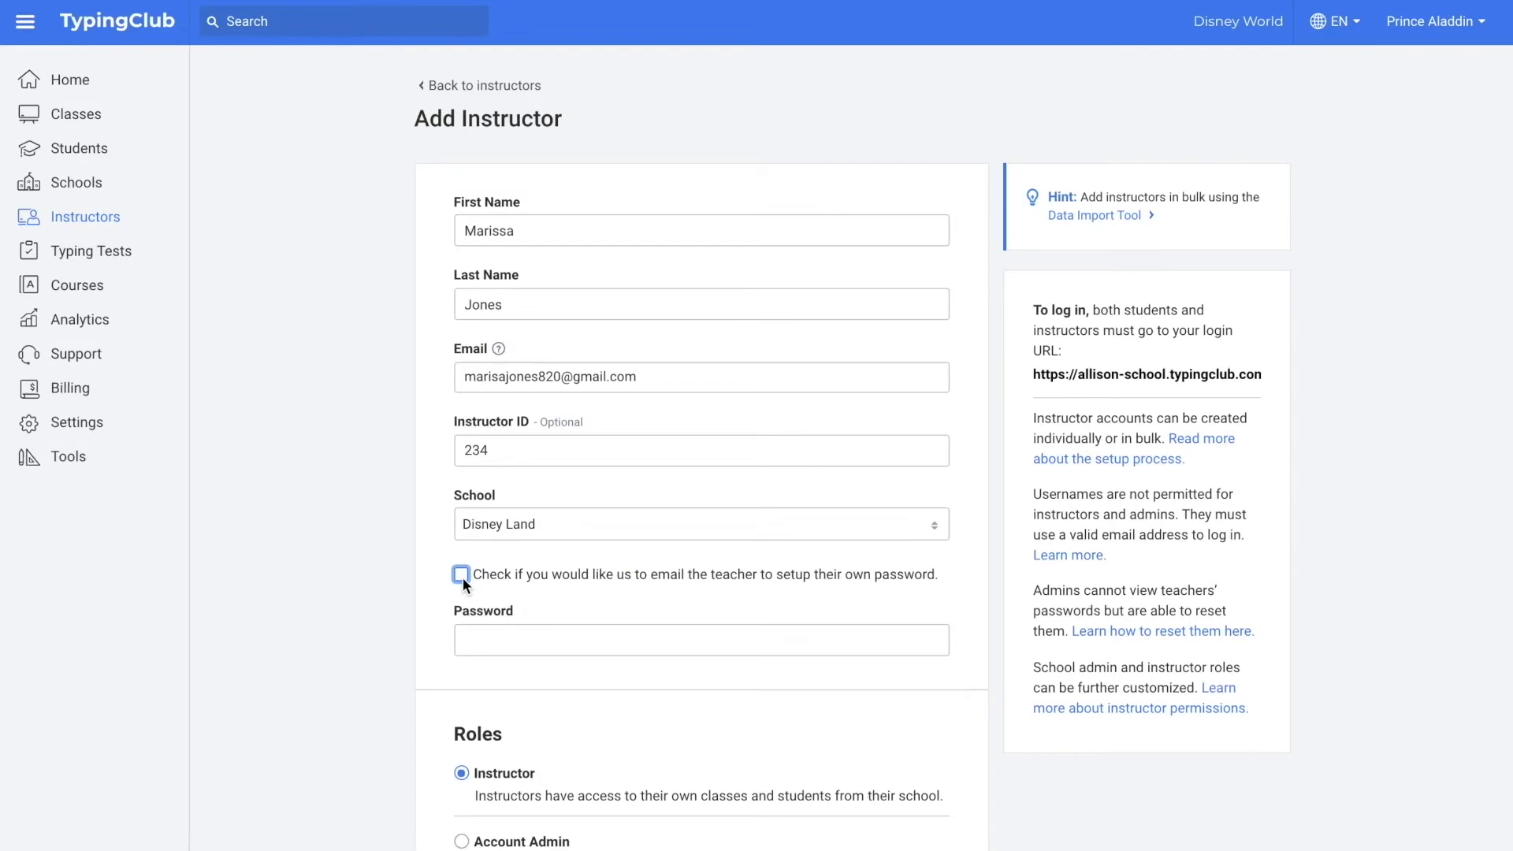
pyautogui.click(462, 578)
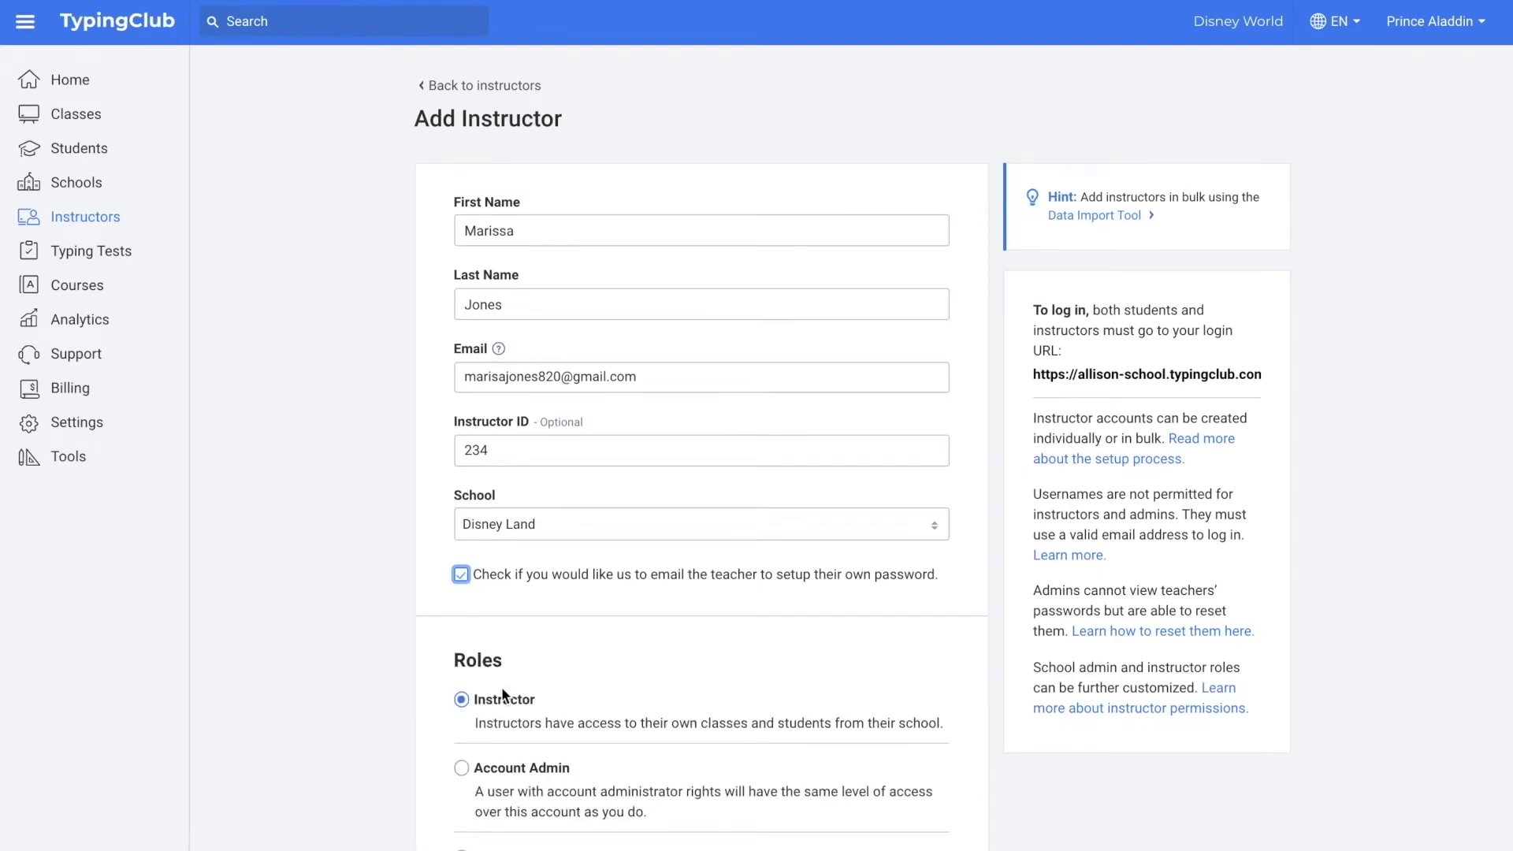
pyautogui.scroll(-3, 501, 687)
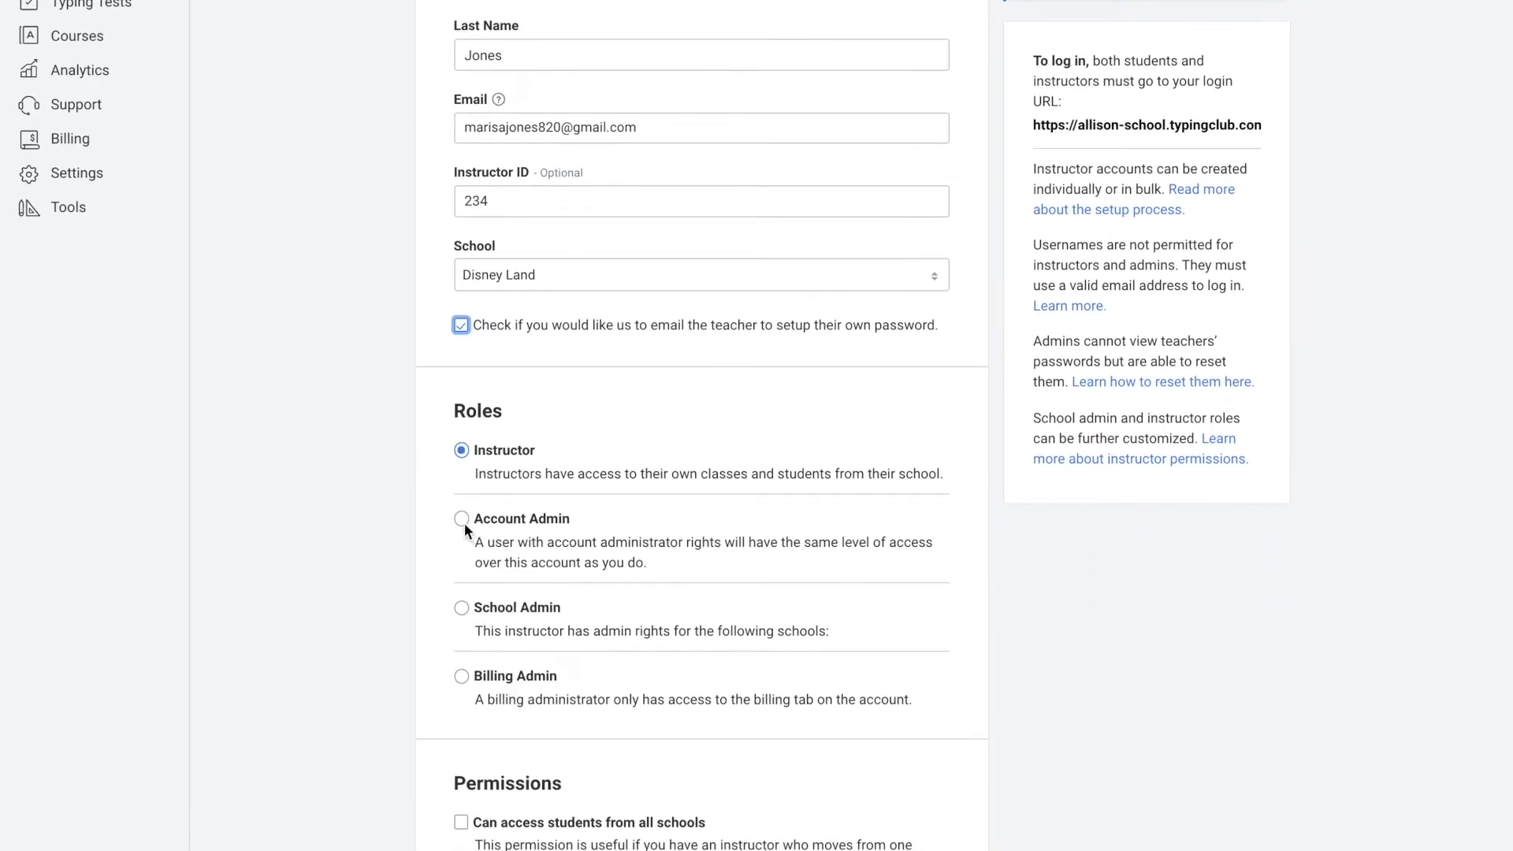
pyautogui.click(461, 519)
pyautogui.scroll(-1, 464, 441)
pyautogui.click(462, 365)
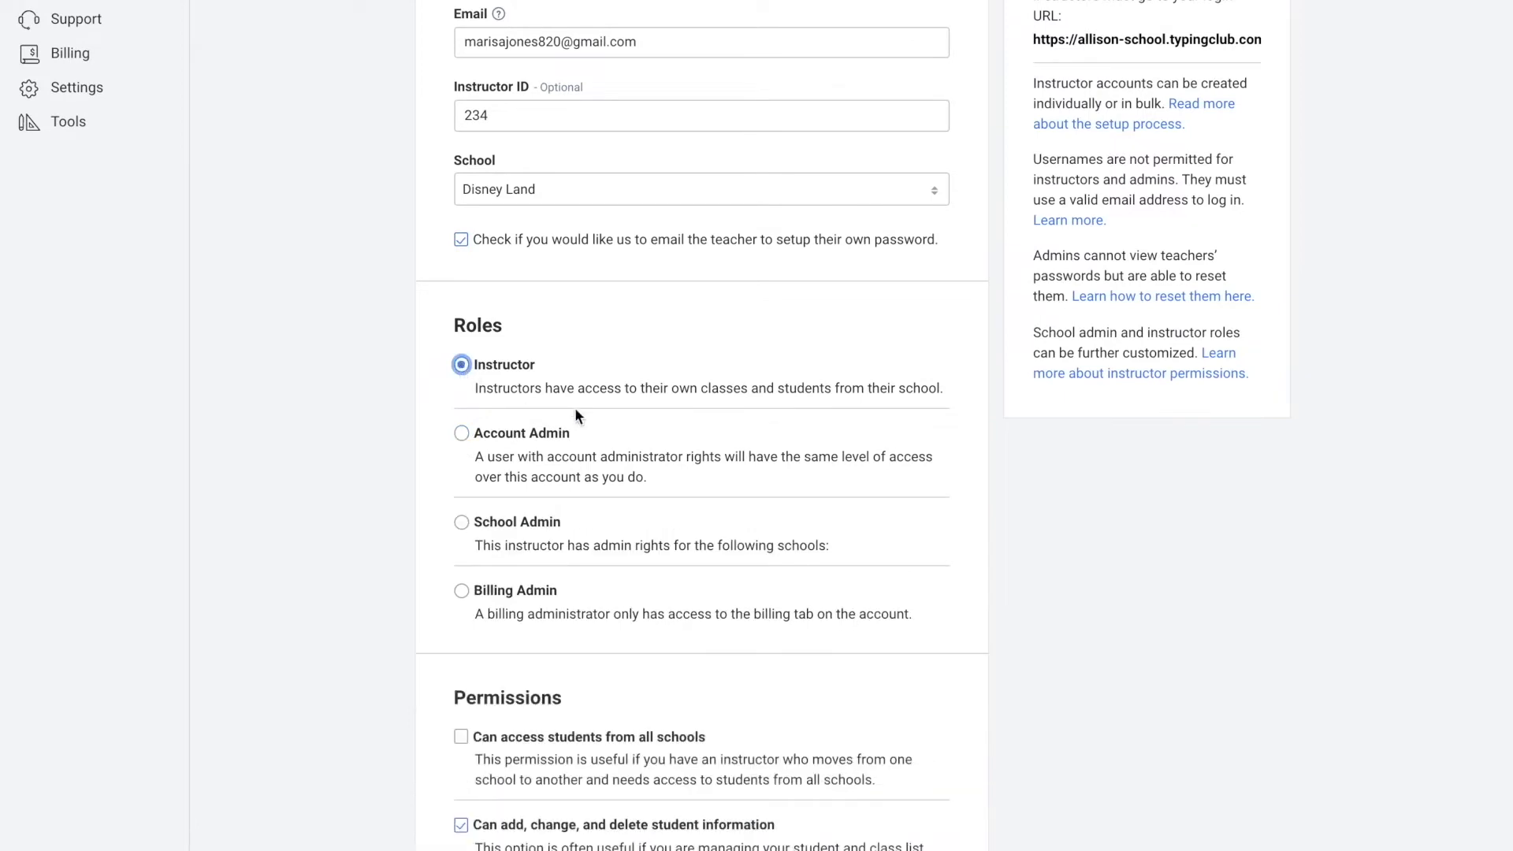
pyautogui.scroll(-3, 801, 656)
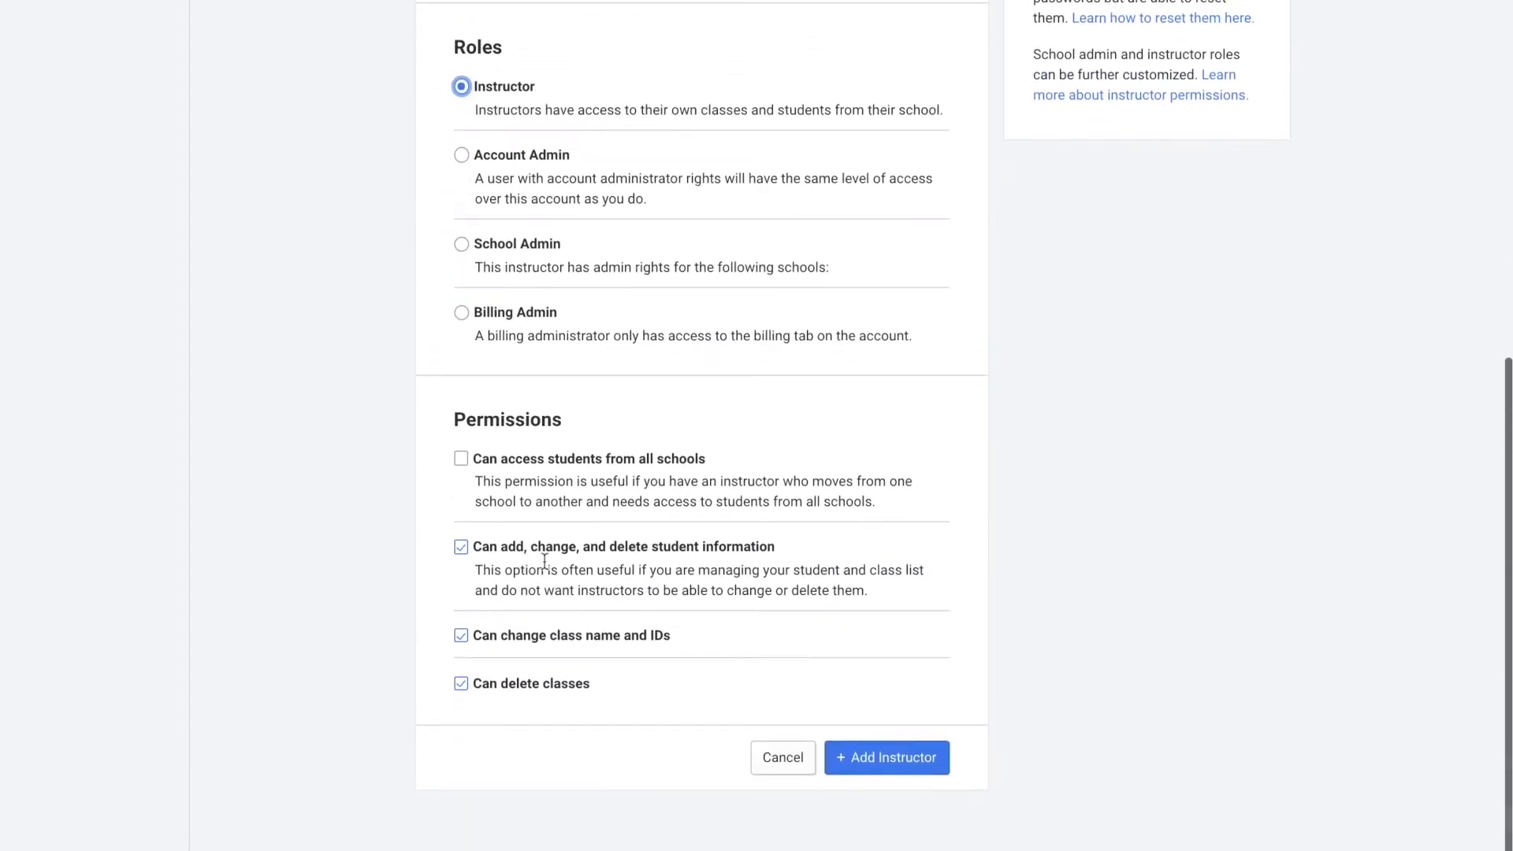
pyautogui.click(462, 459)
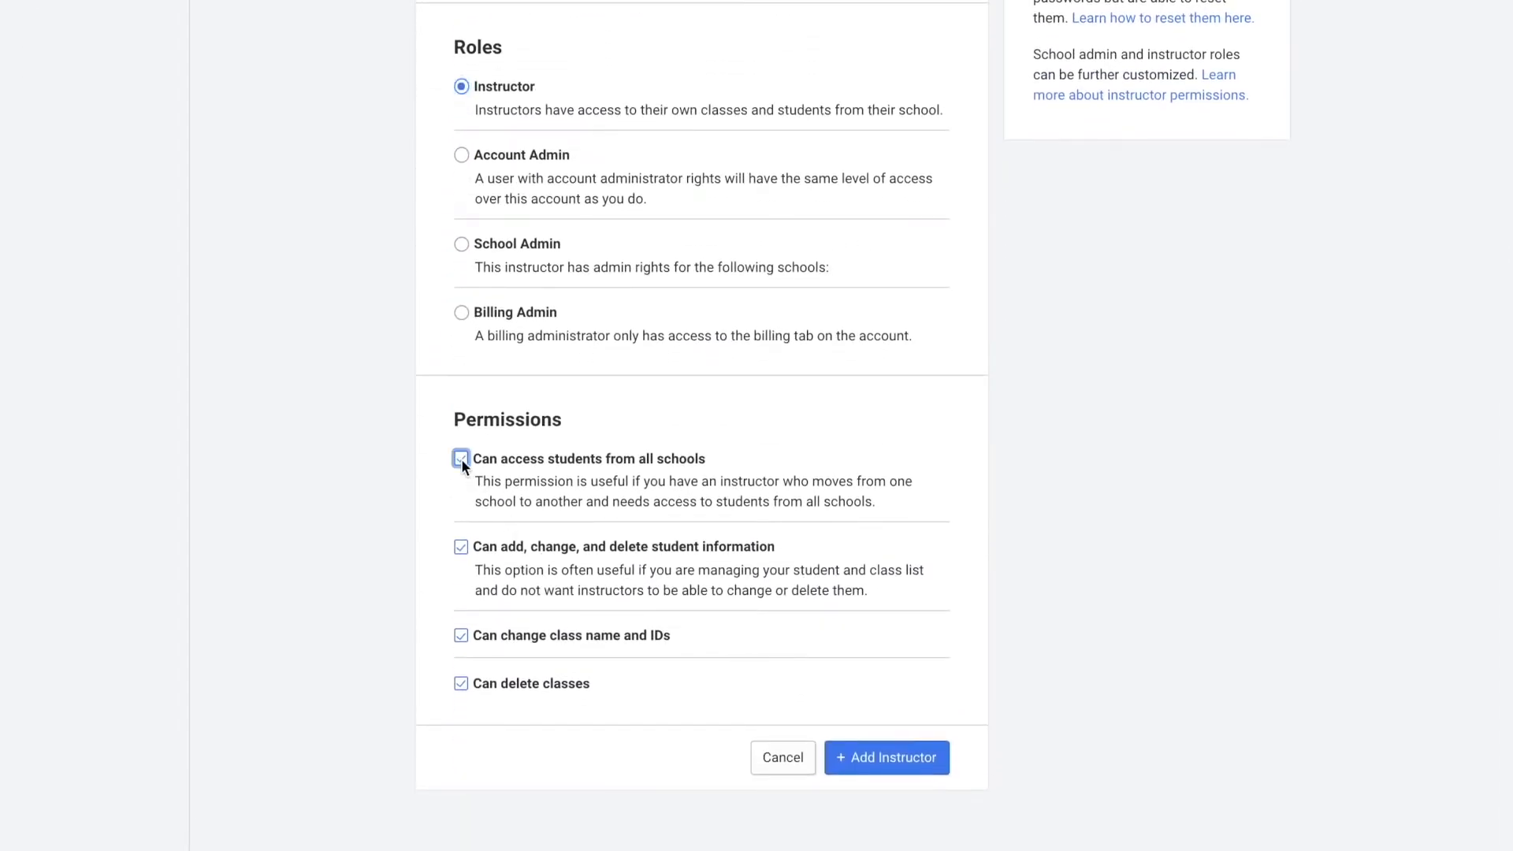
pyautogui.click(867, 762)
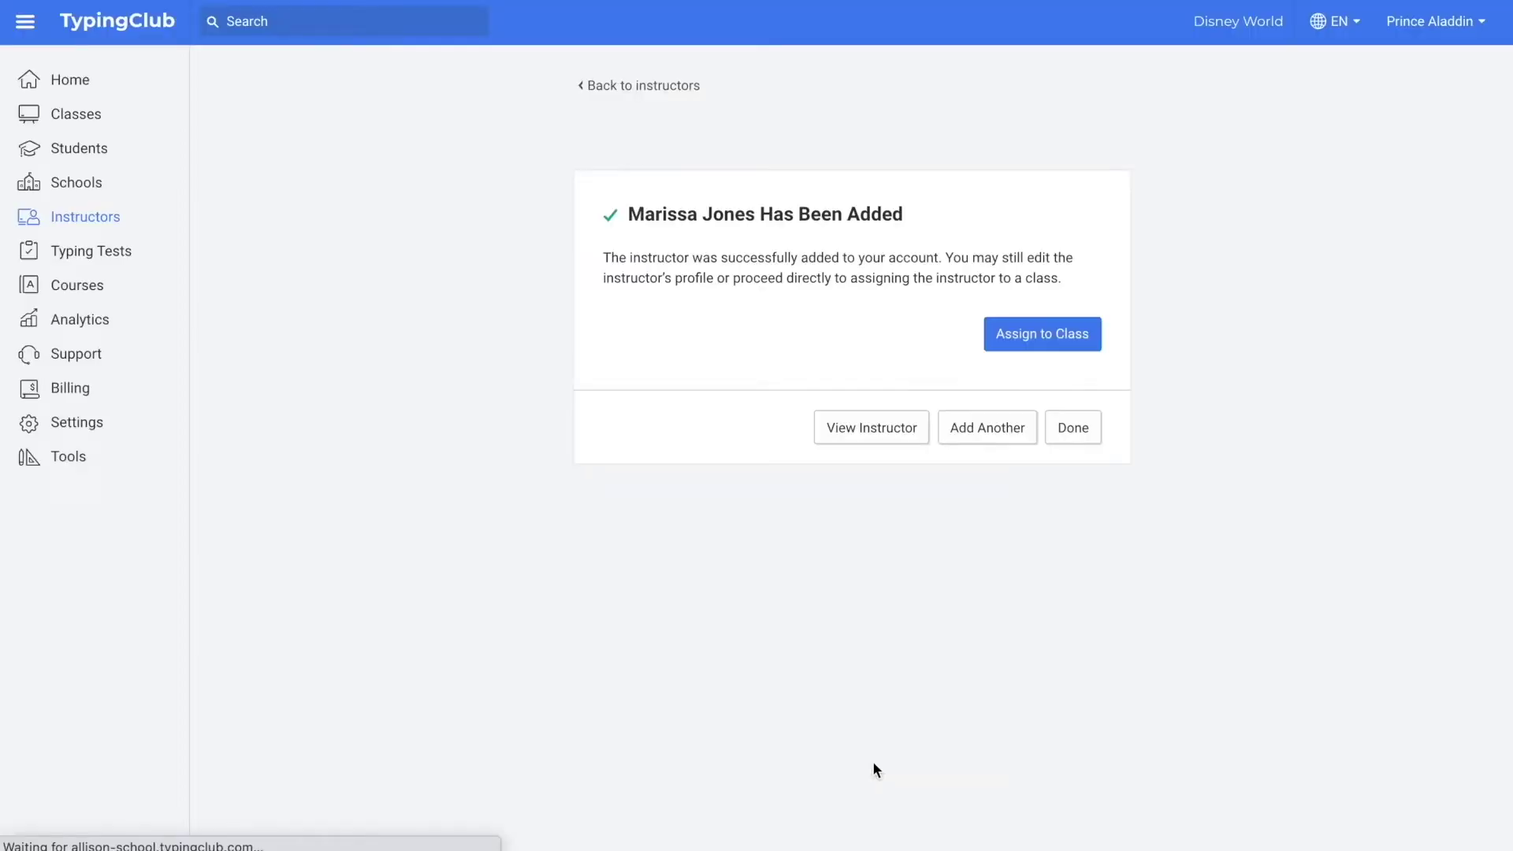
pyautogui.click(1076, 430)
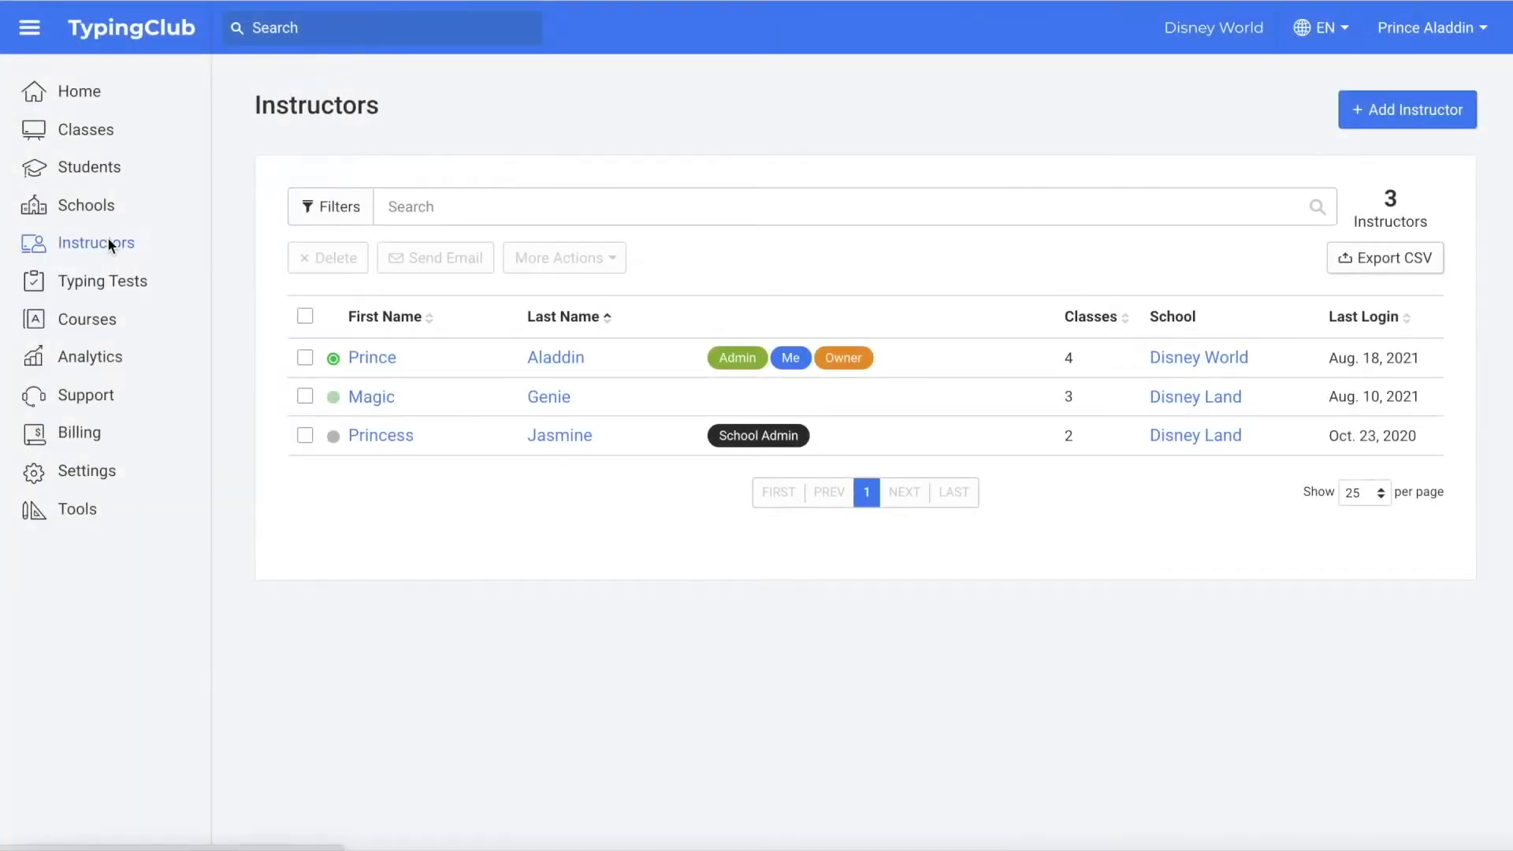
# Change the three-class Disney Land instructor's role to Account Admin and save the profile.
pyautogui.click(386, 402)
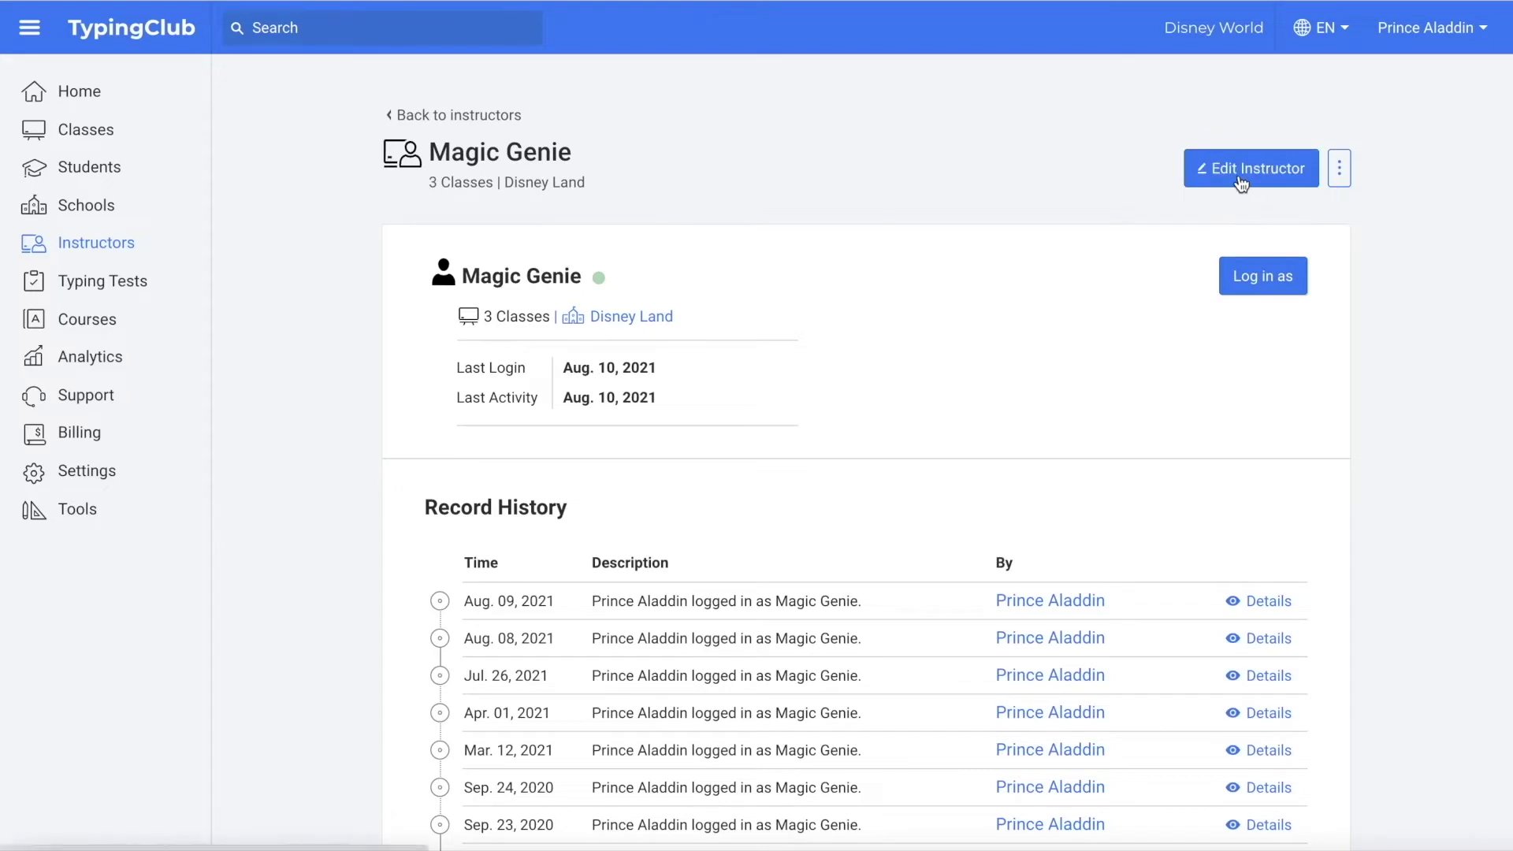
pyautogui.click(1242, 183)
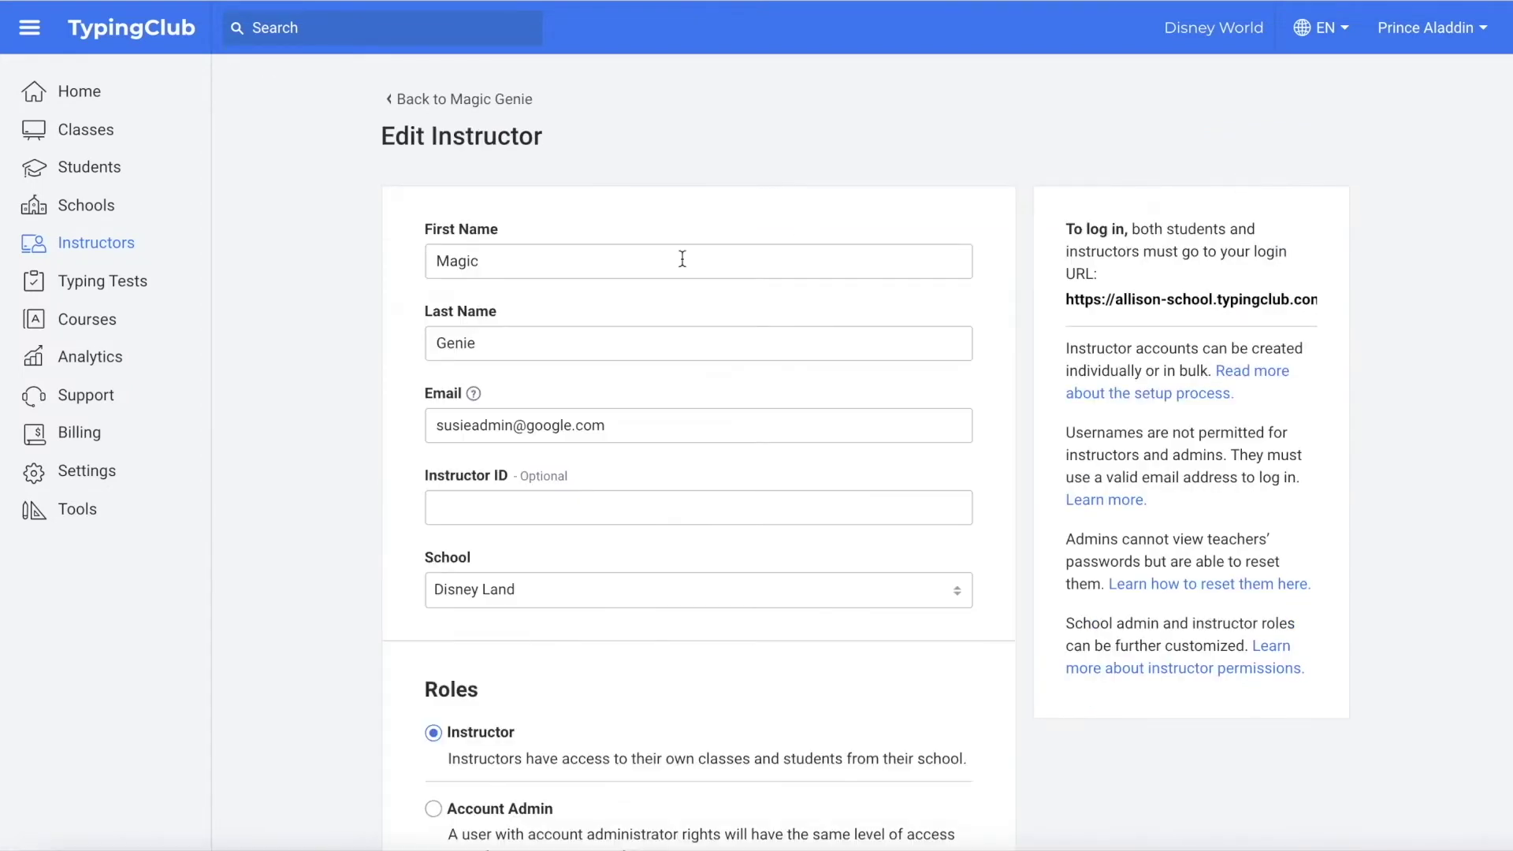
pyautogui.scroll(-5, 333, 444)
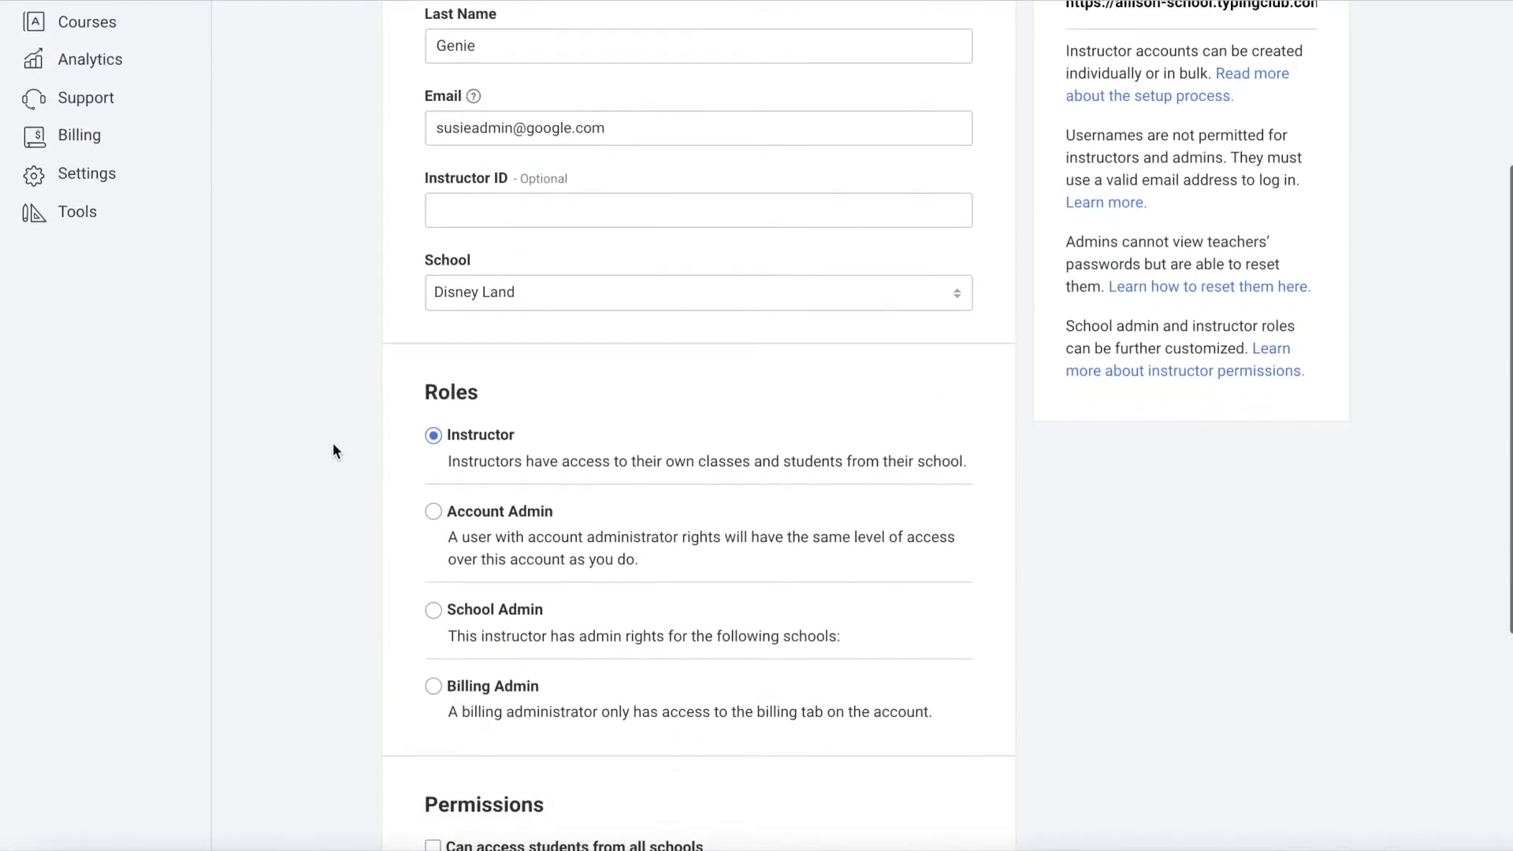
pyautogui.scroll(-3, 333, 445)
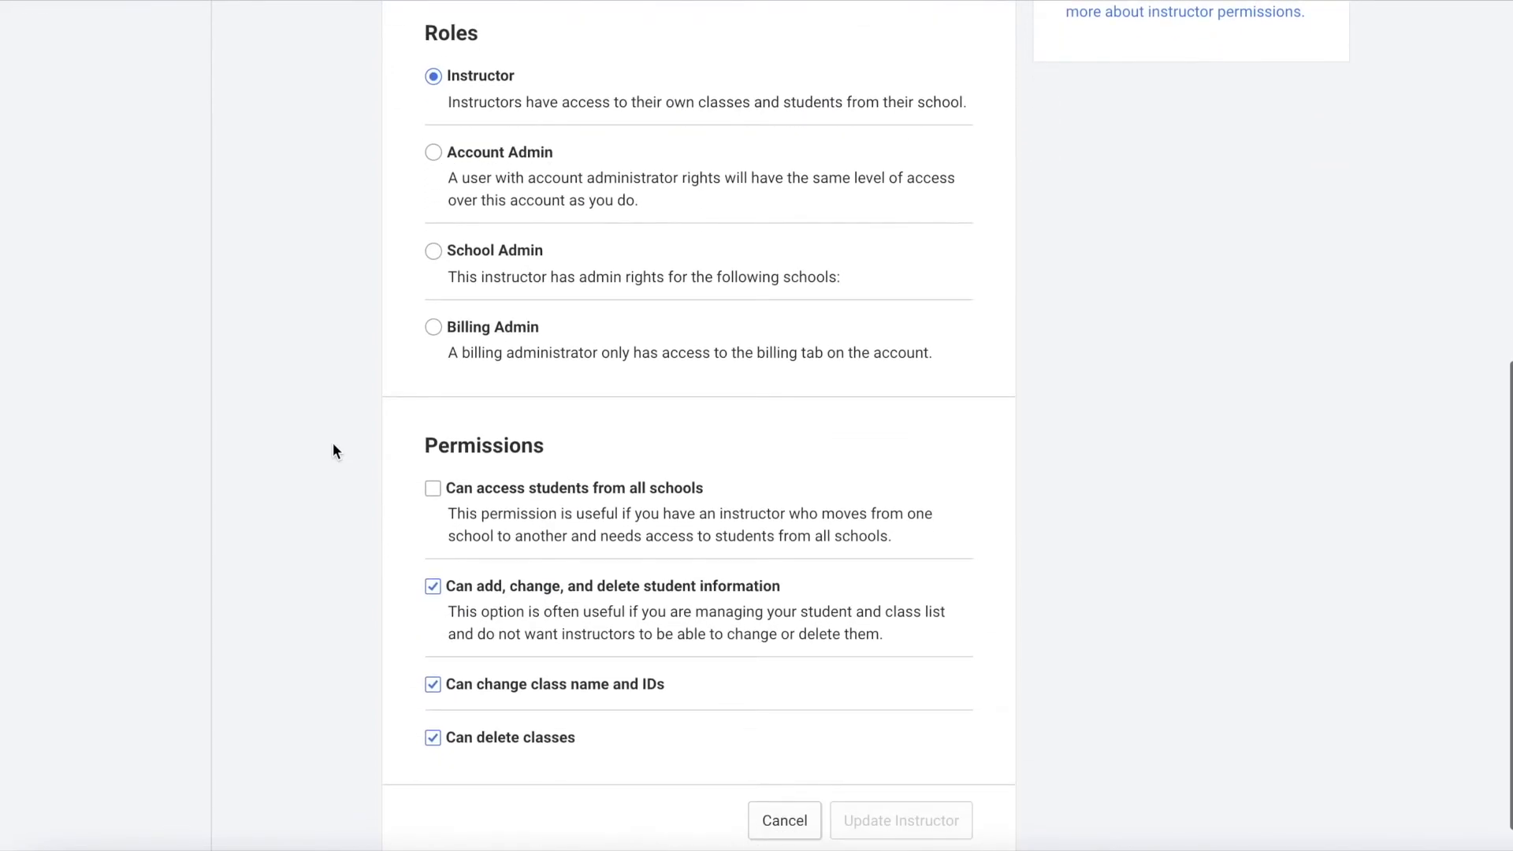
pyautogui.click(433, 152)
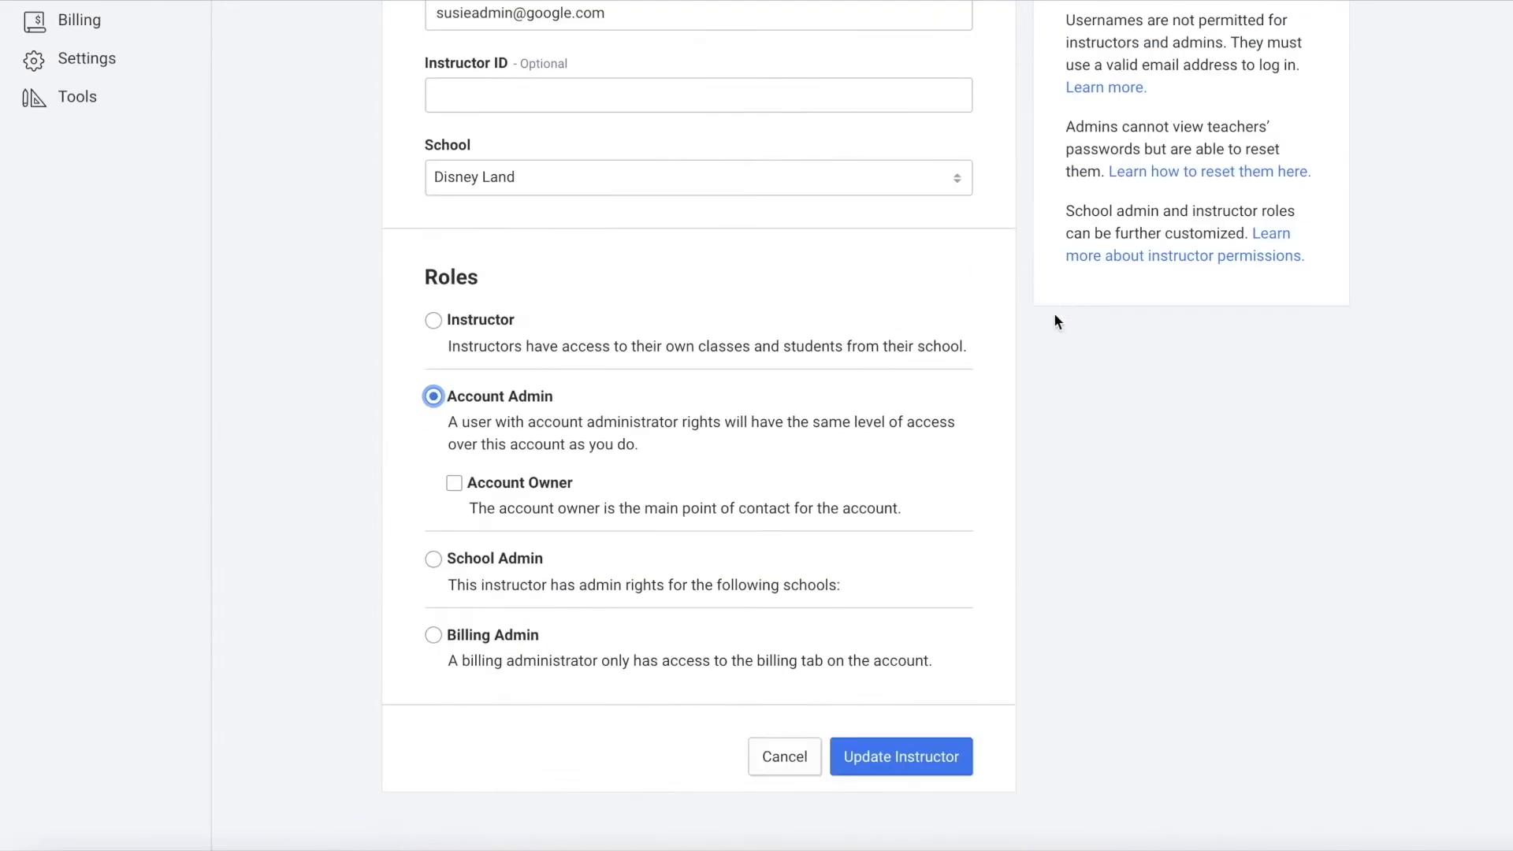
pyautogui.click(900, 757)
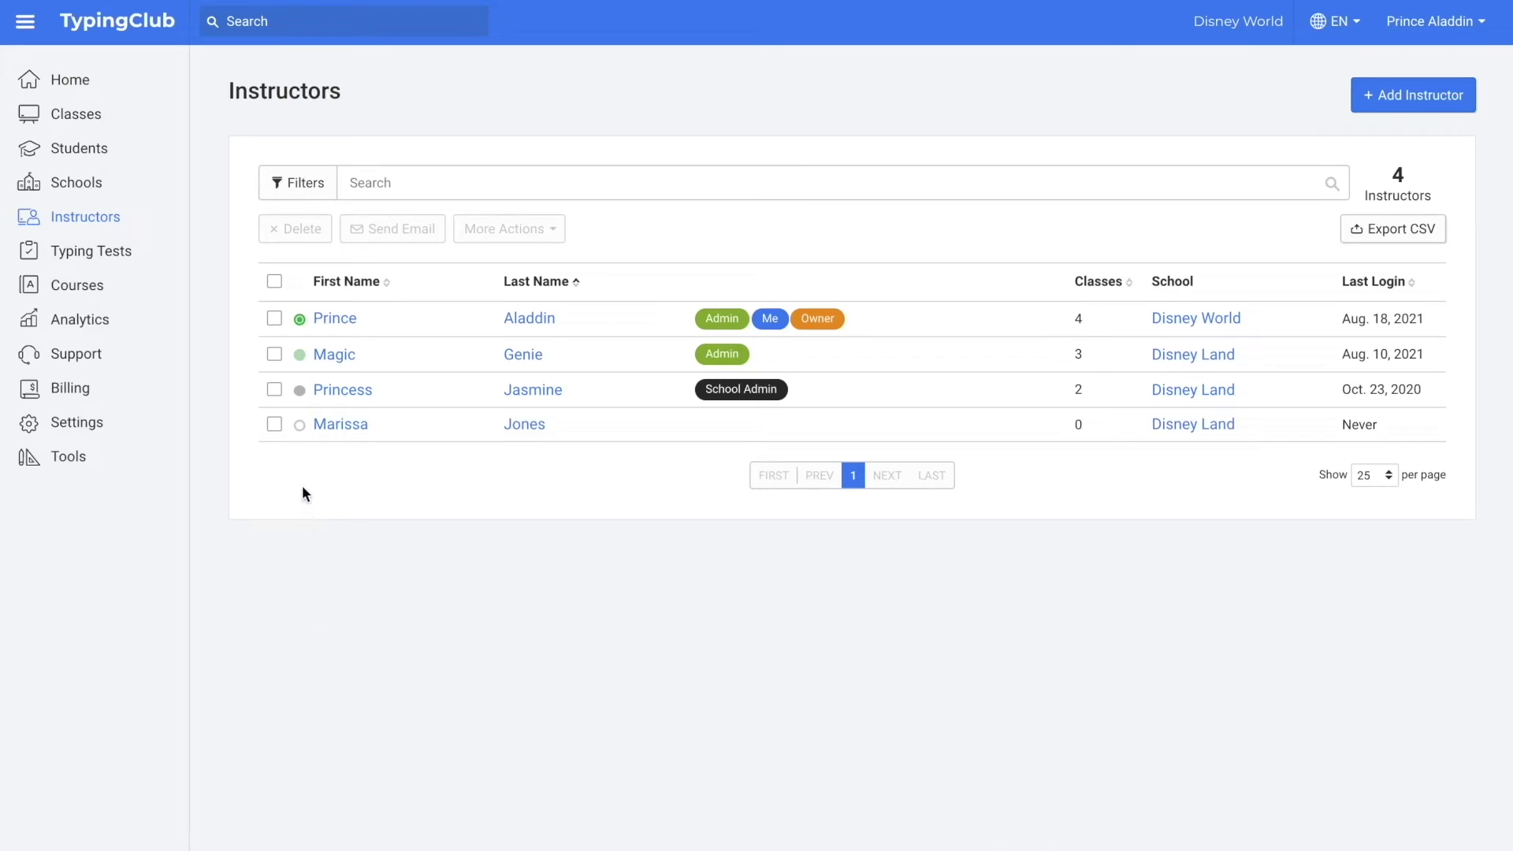
# Permanently delete the instructor who has no classes.
pyautogui.click(273, 423)
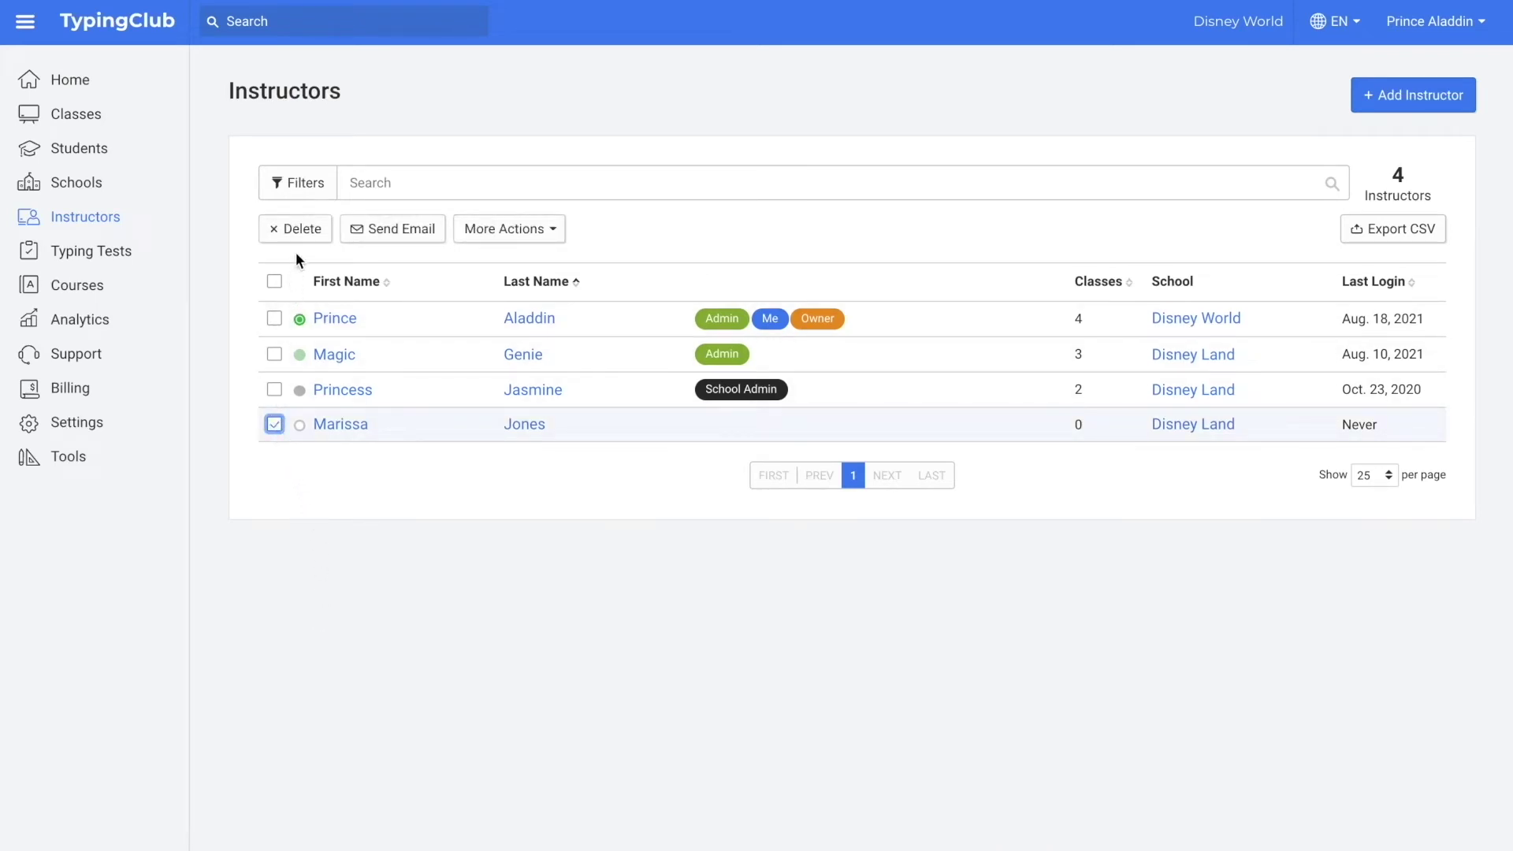
pyautogui.click(293, 229)
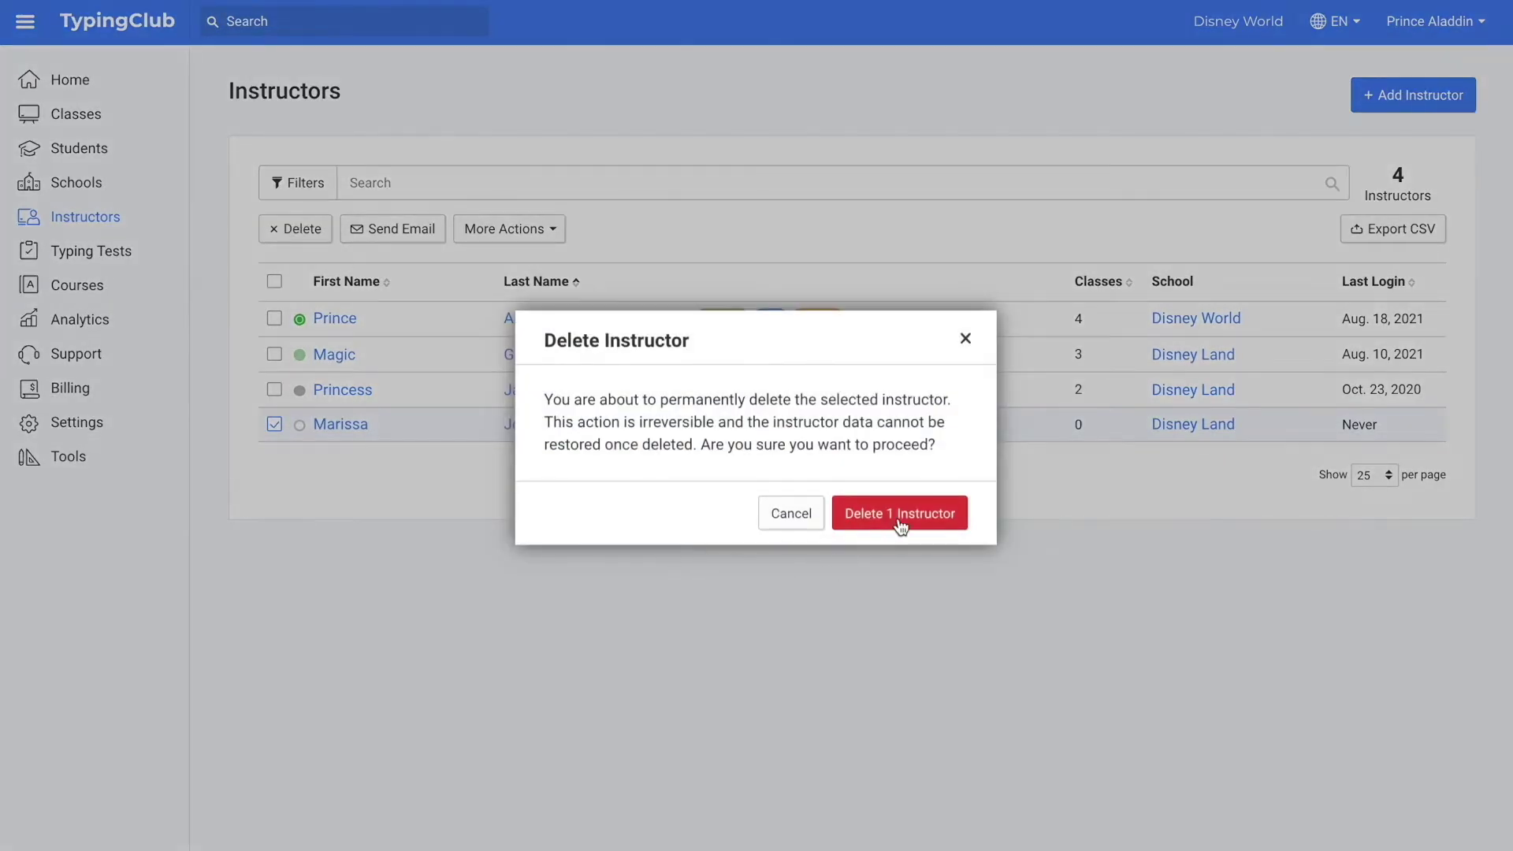
pyautogui.click(898, 520)
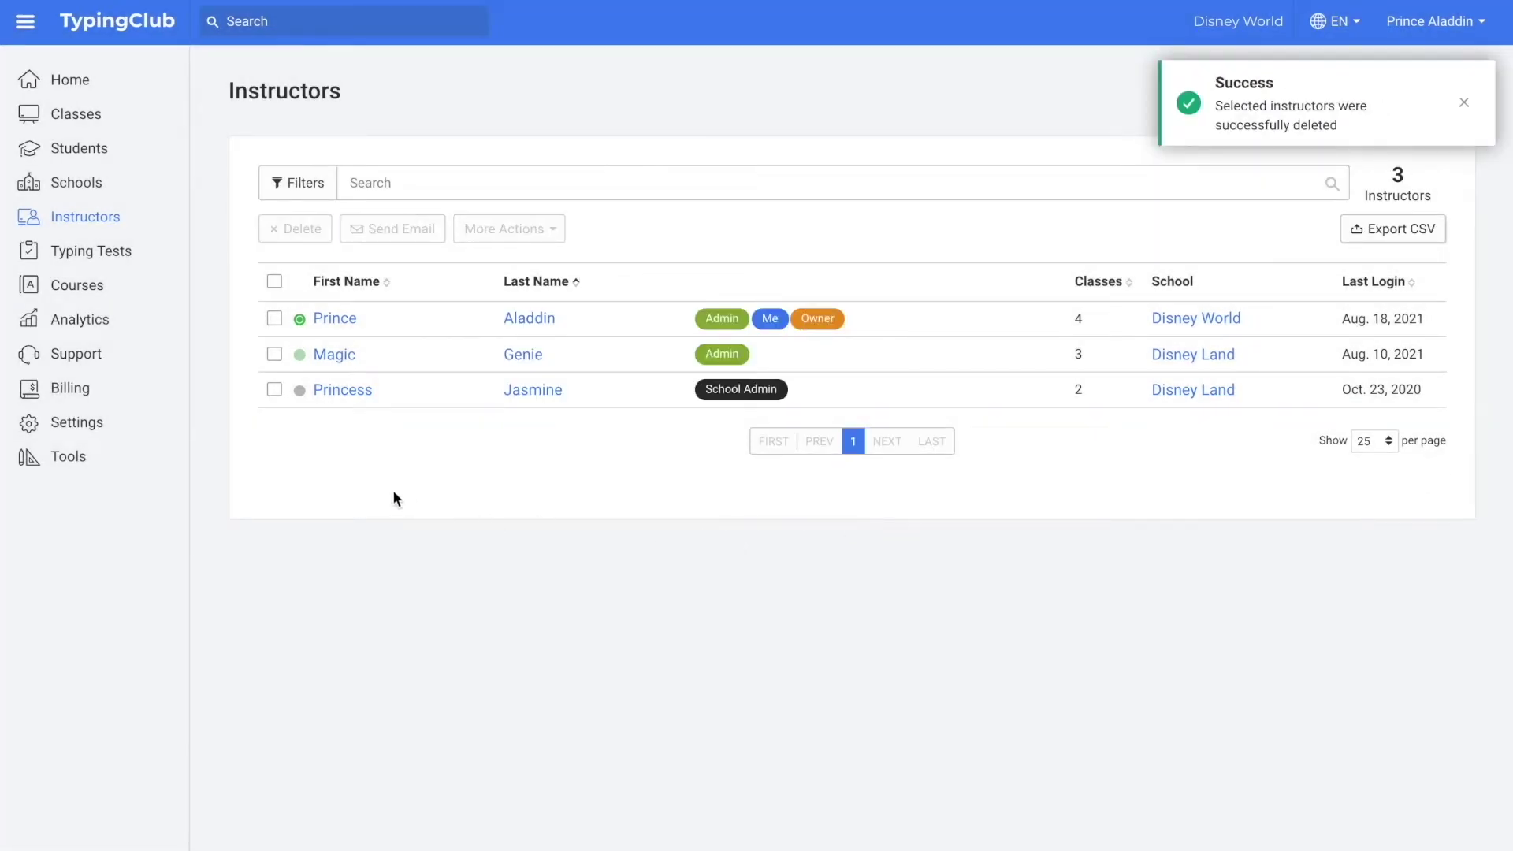
# Archive the School Admin instructor through More Actions.
pyautogui.click(273, 390)
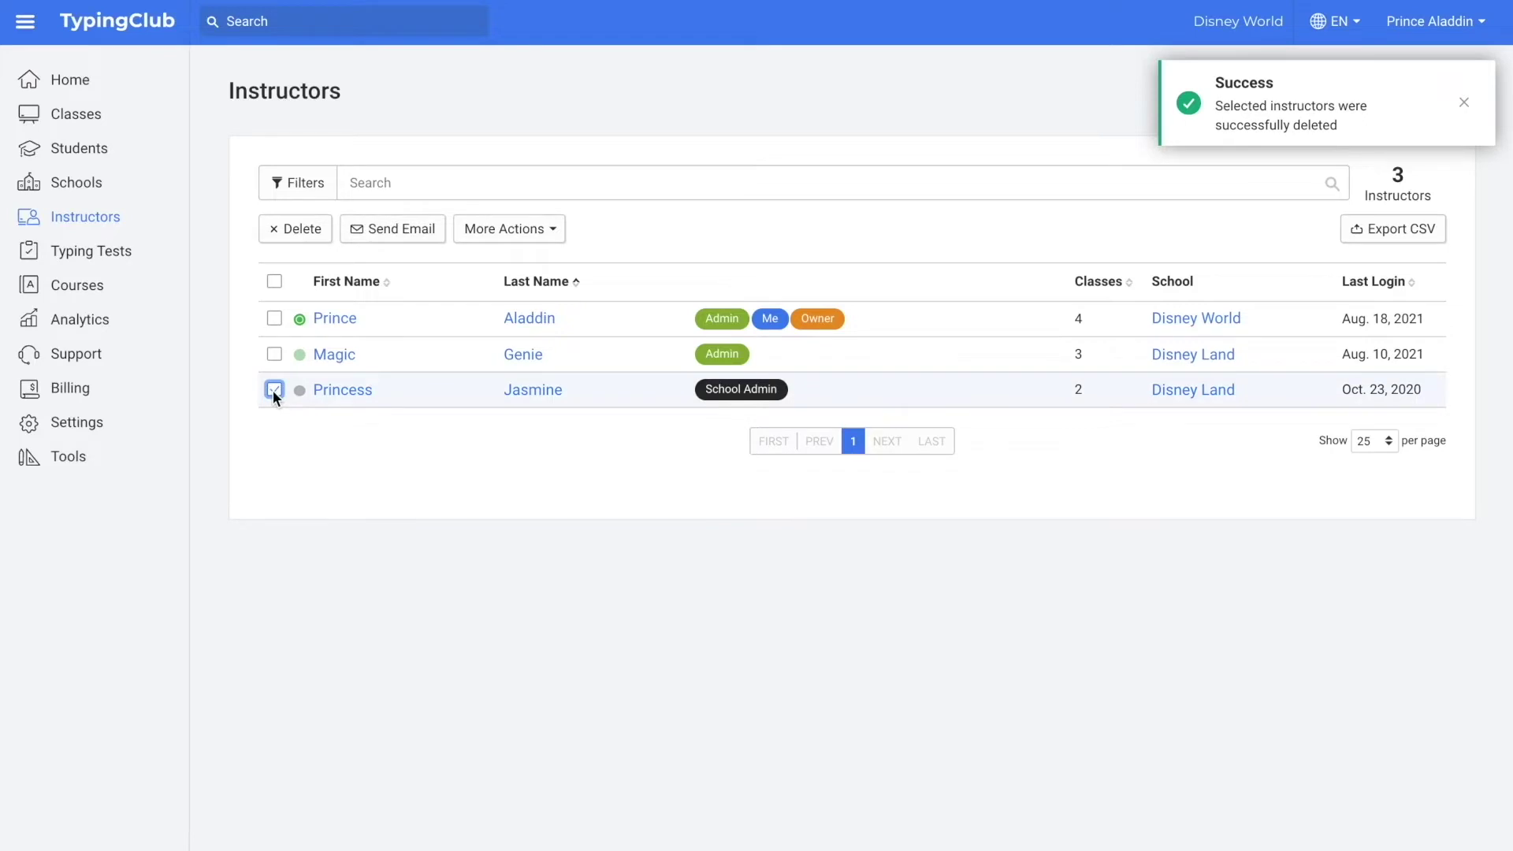
pyautogui.click(548, 230)
pyautogui.click(495, 276)
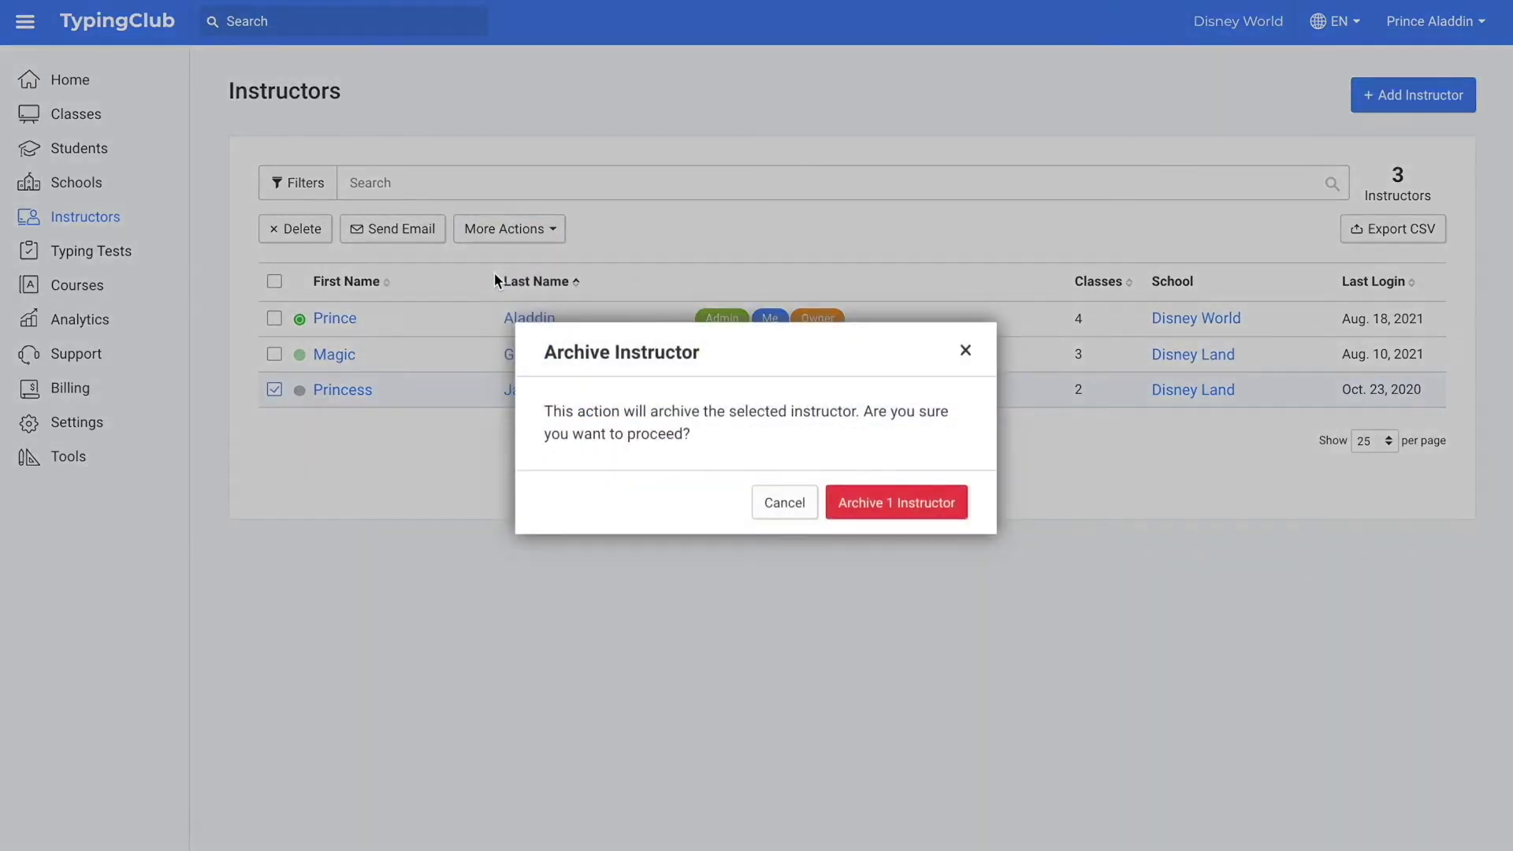
pyautogui.click(888, 524)
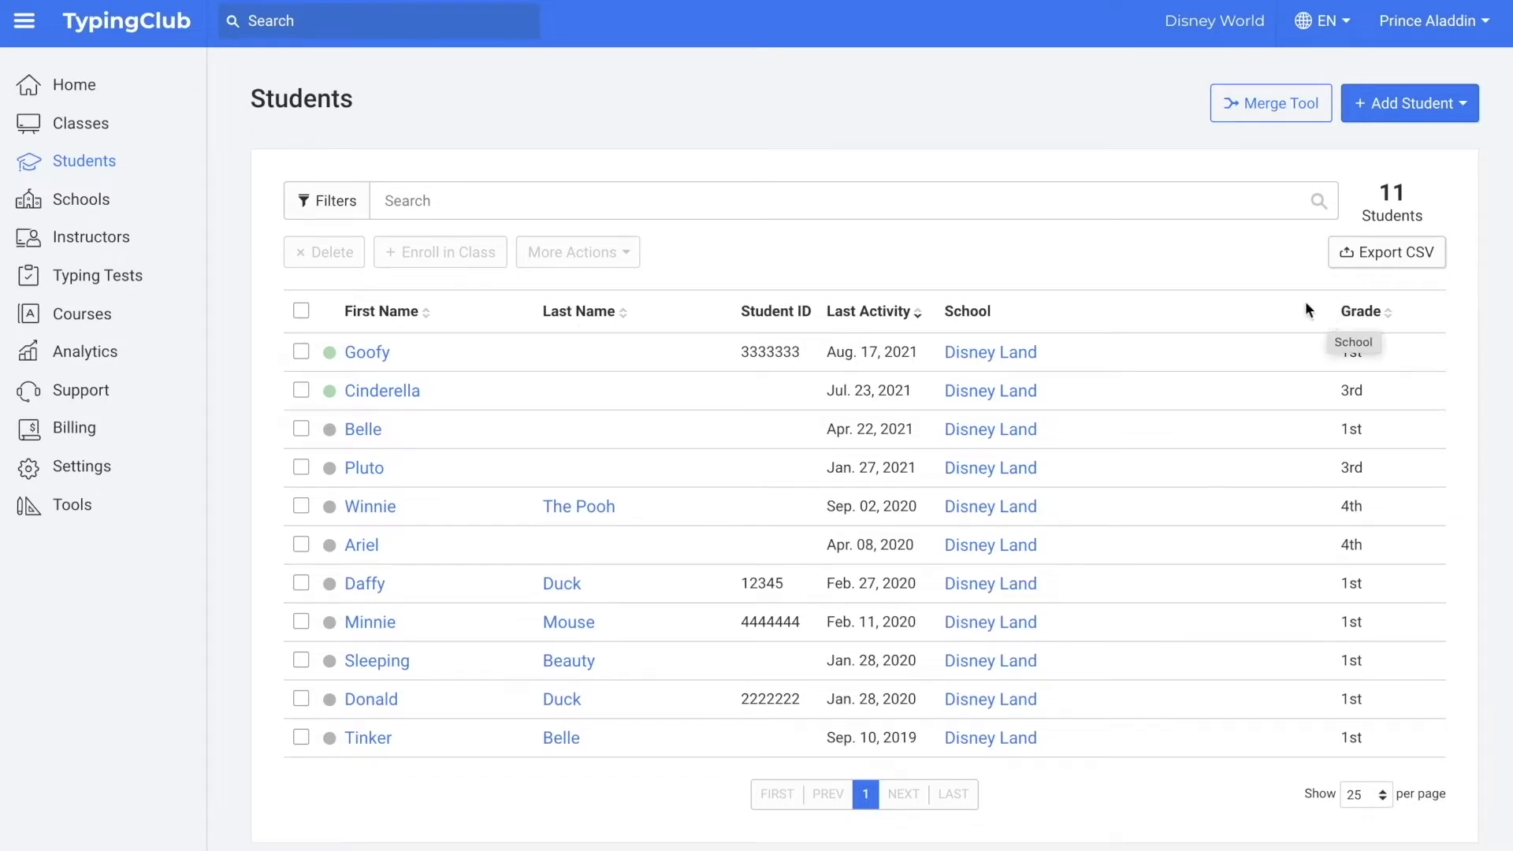
# Sort students by first name, then by last activity newest first, and bring up the filters.
pyautogui.click(426, 322)
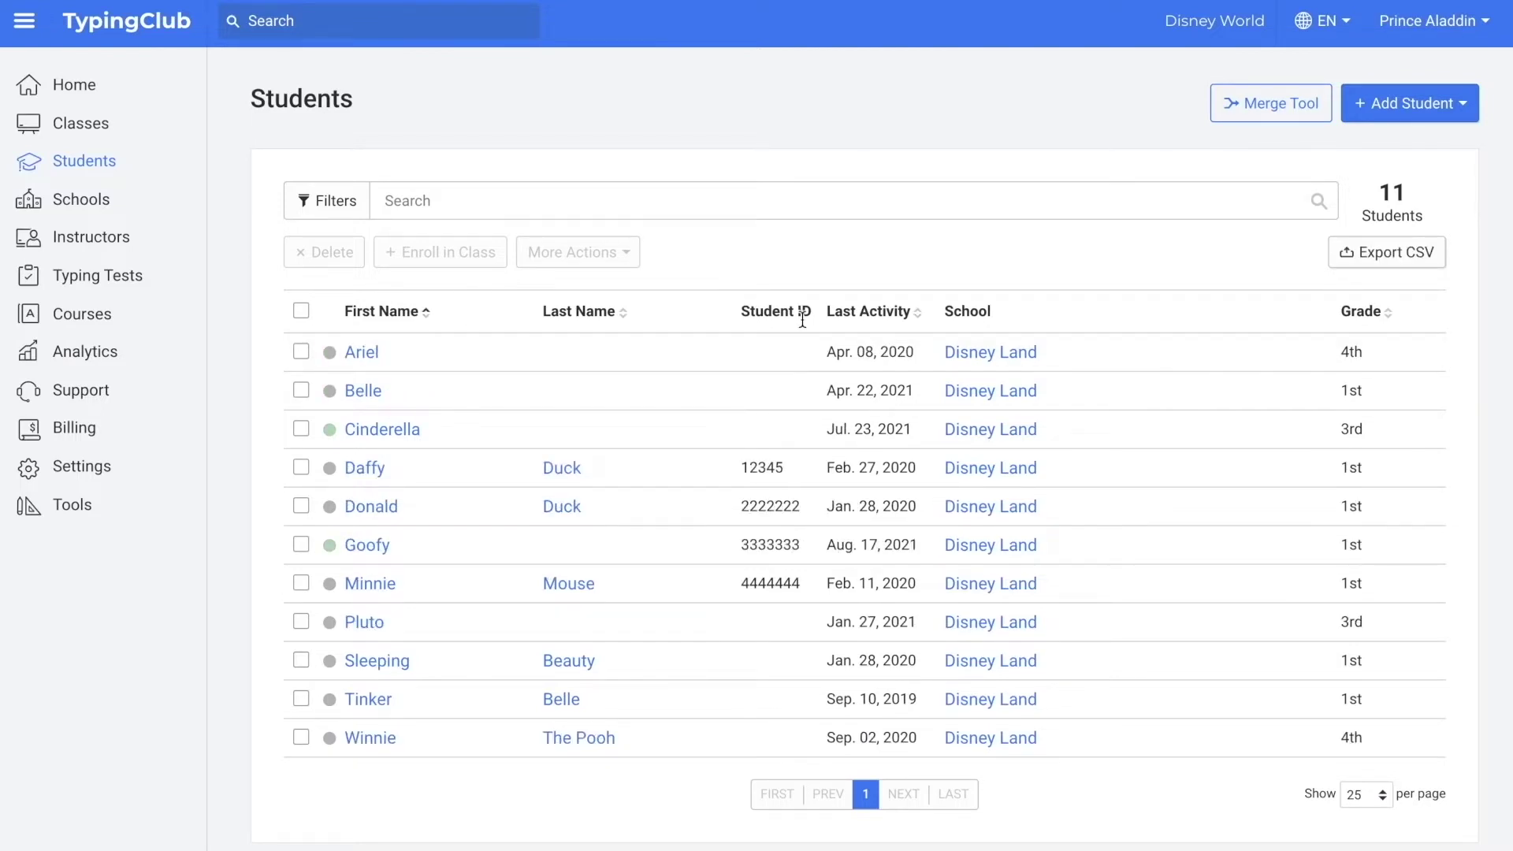
pyautogui.click(922, 315)
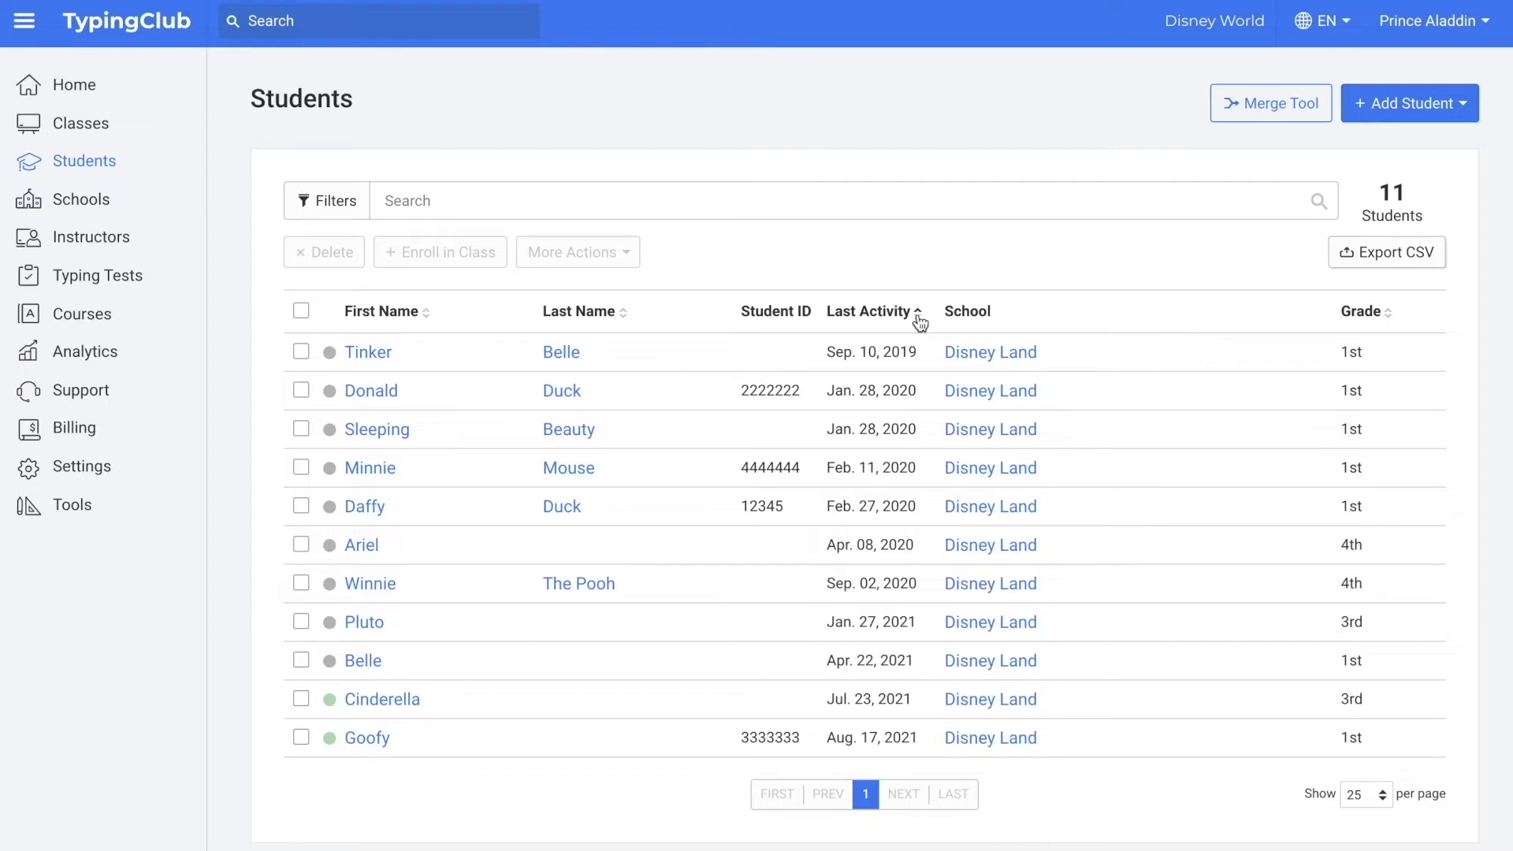
pyautogui.click(919, 321)
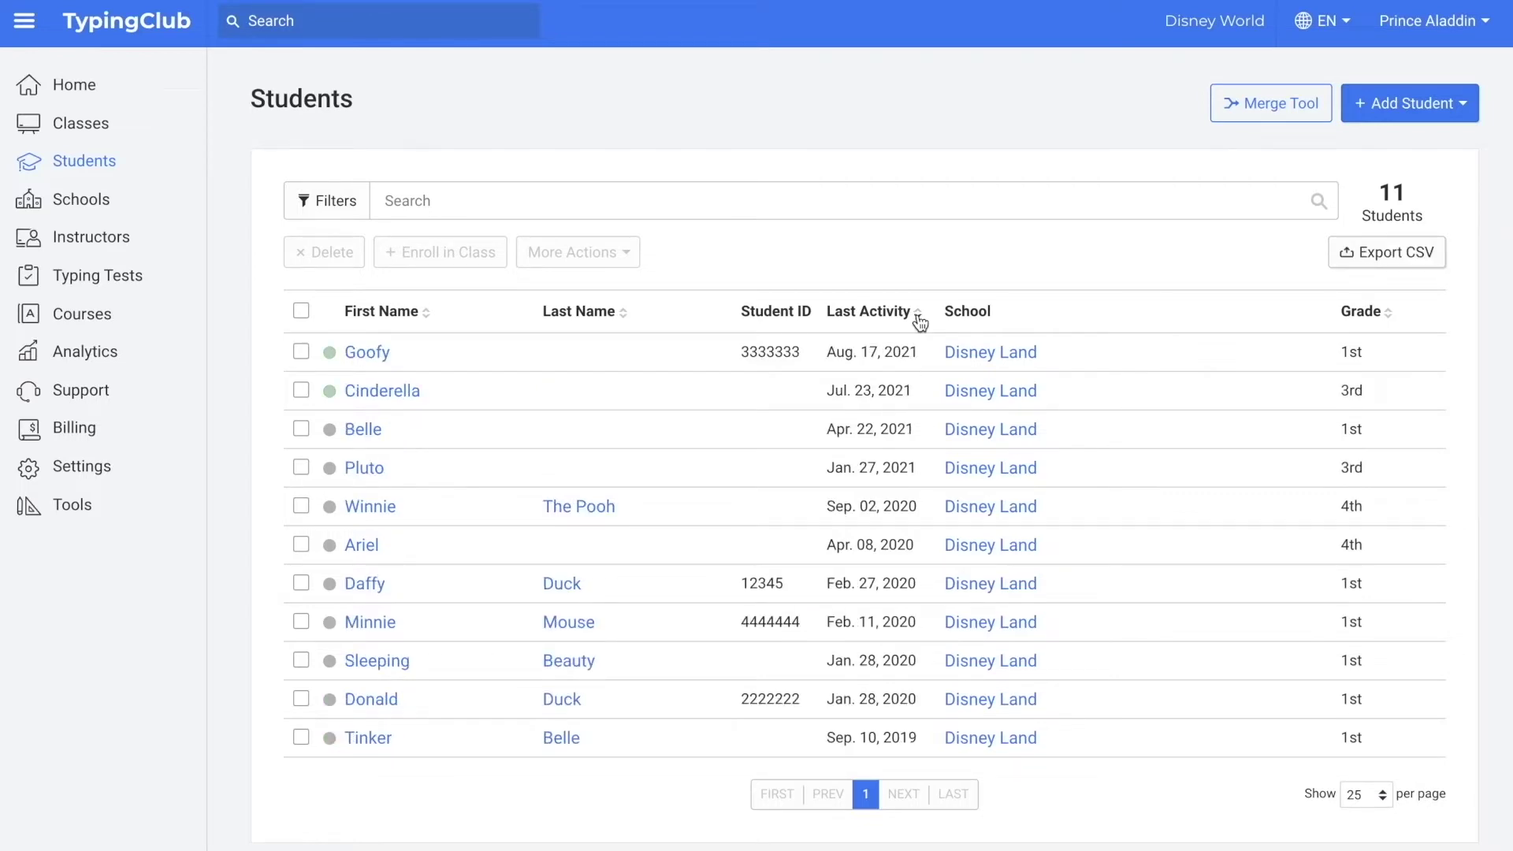
pyautogui.click(337, 201)
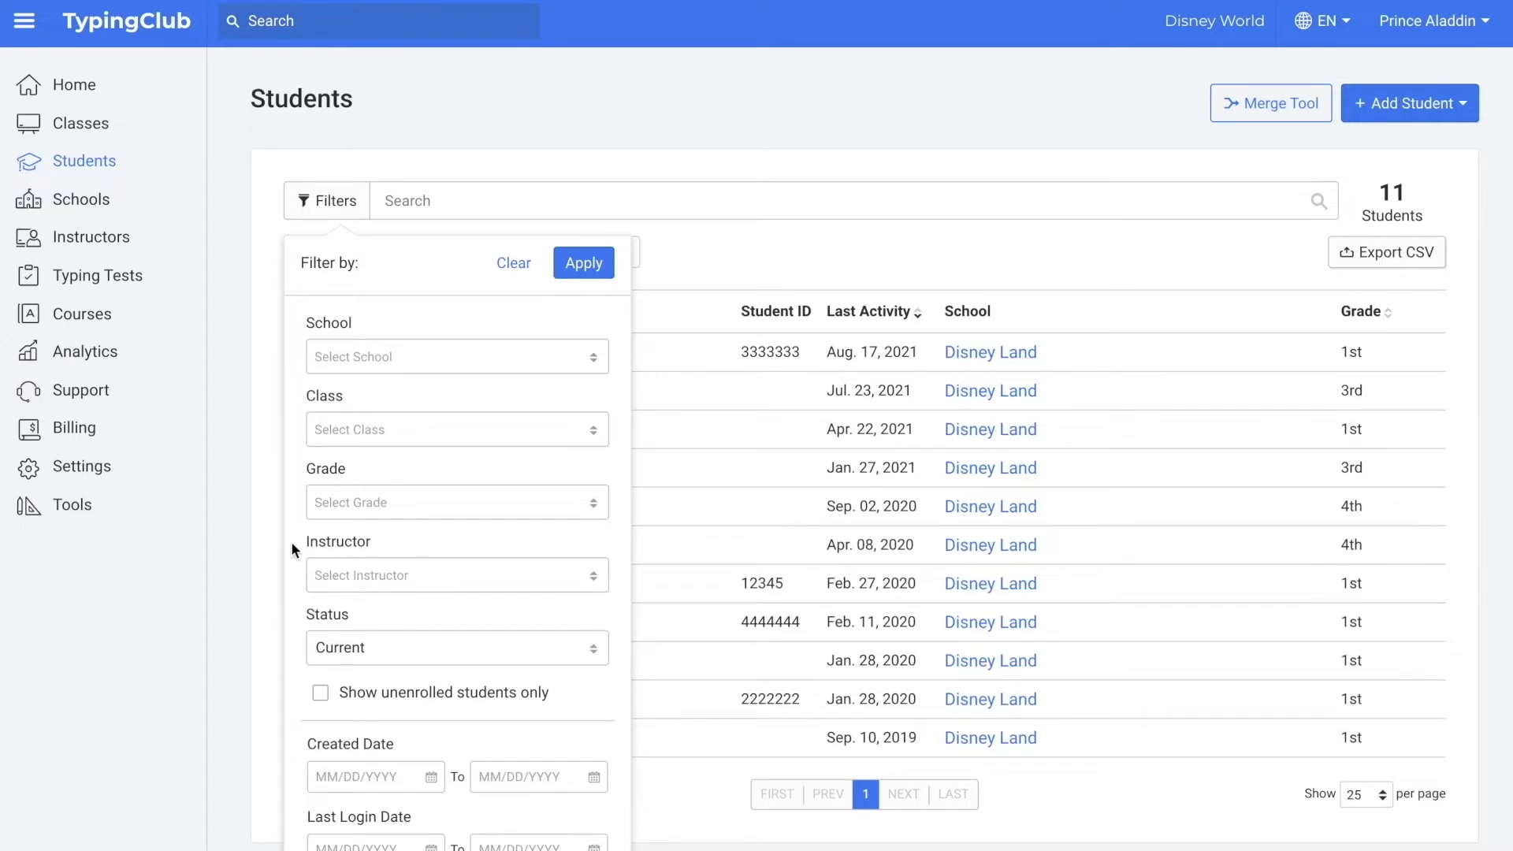
# Filter Current students to grade 4th and select both listed students.
pyautogui.click(370, 647)
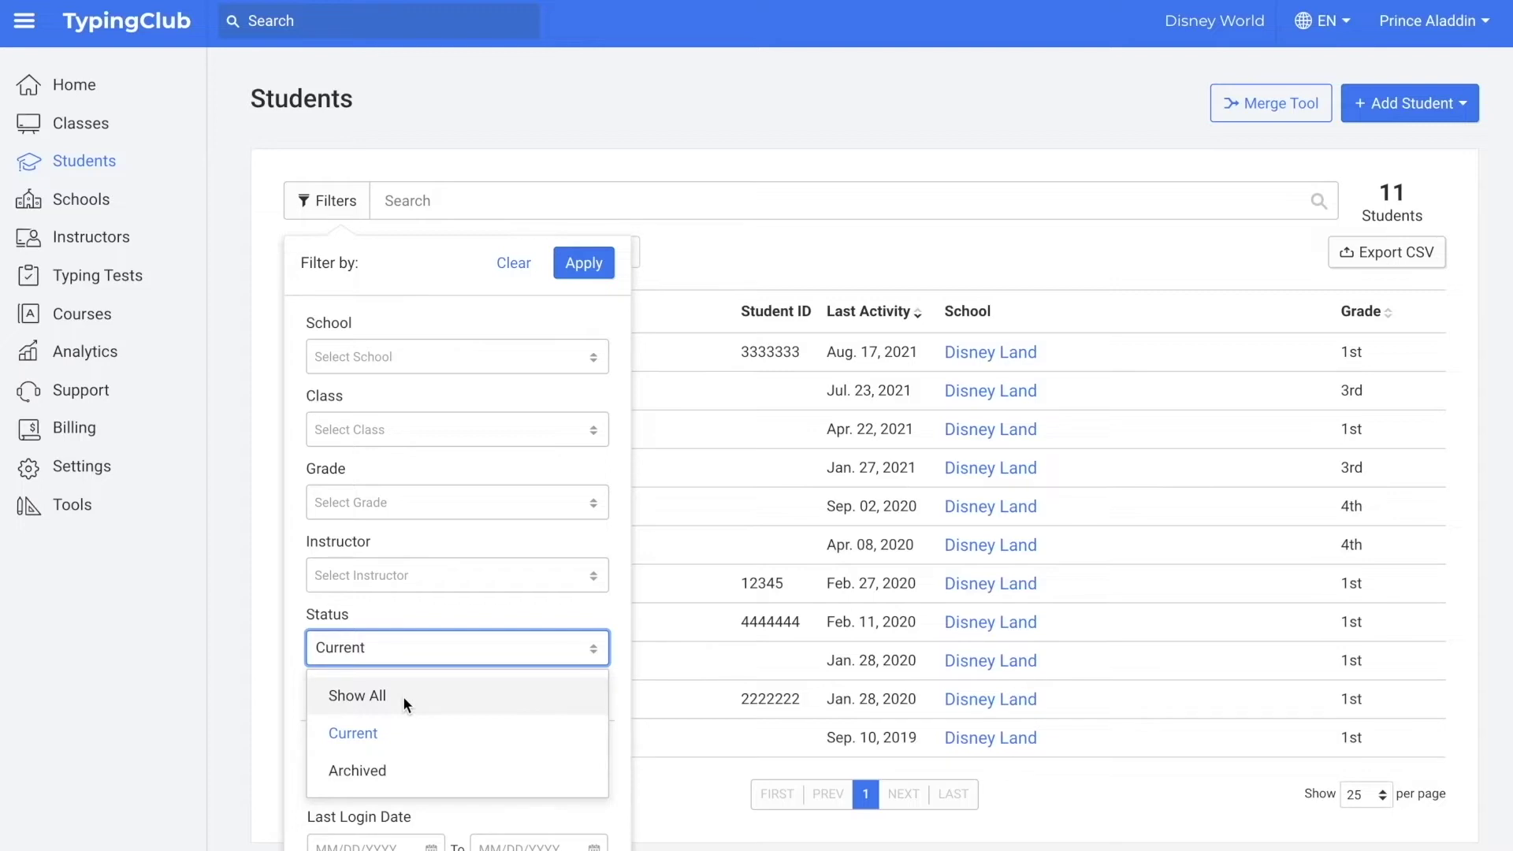
pyautogui.click(402, 649)
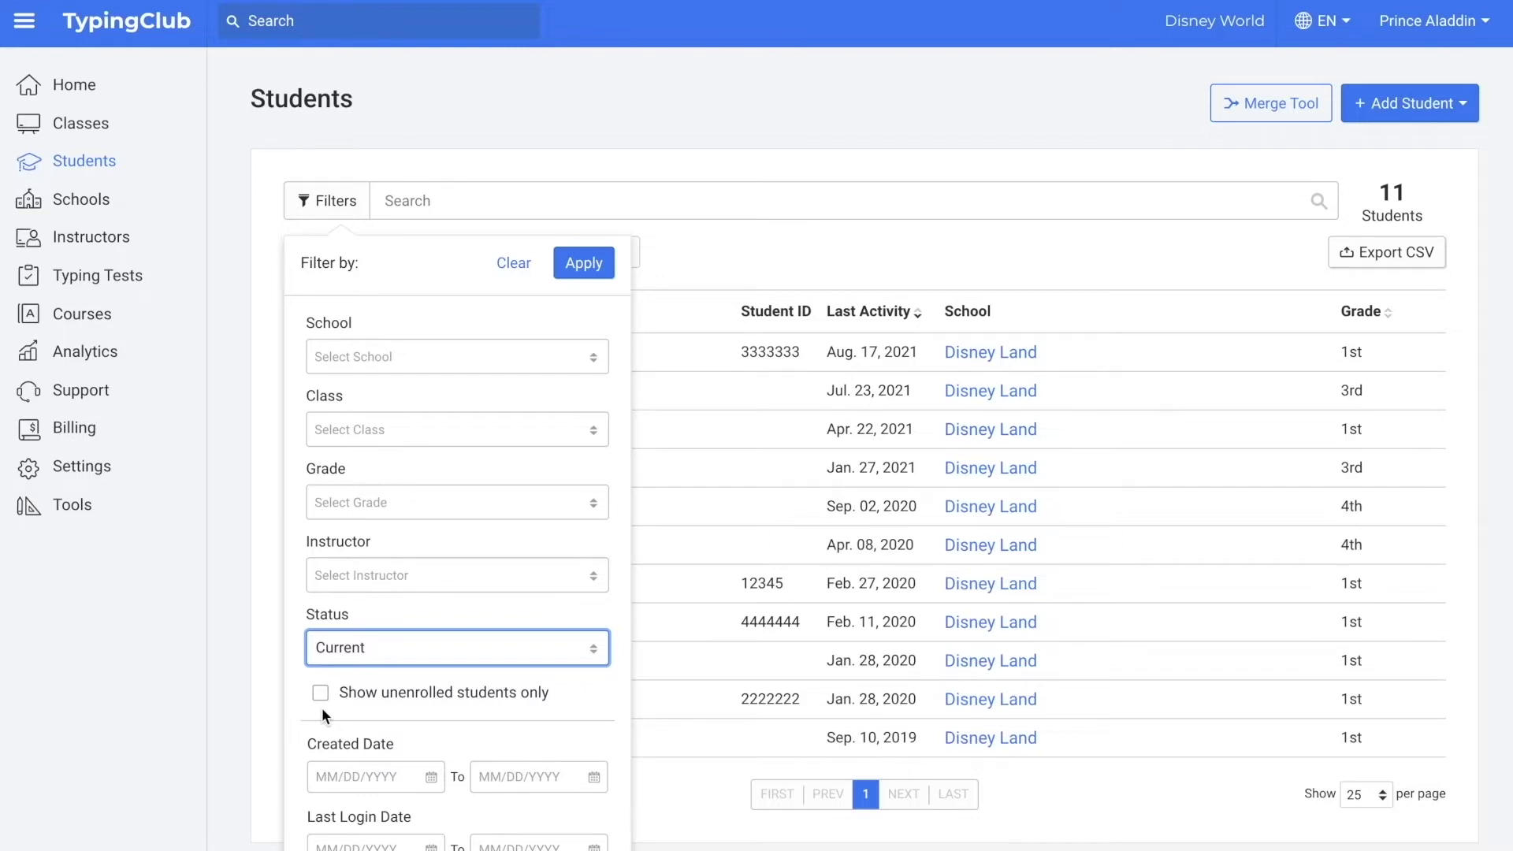
pyautogui.scroll(-2, 301, 693)
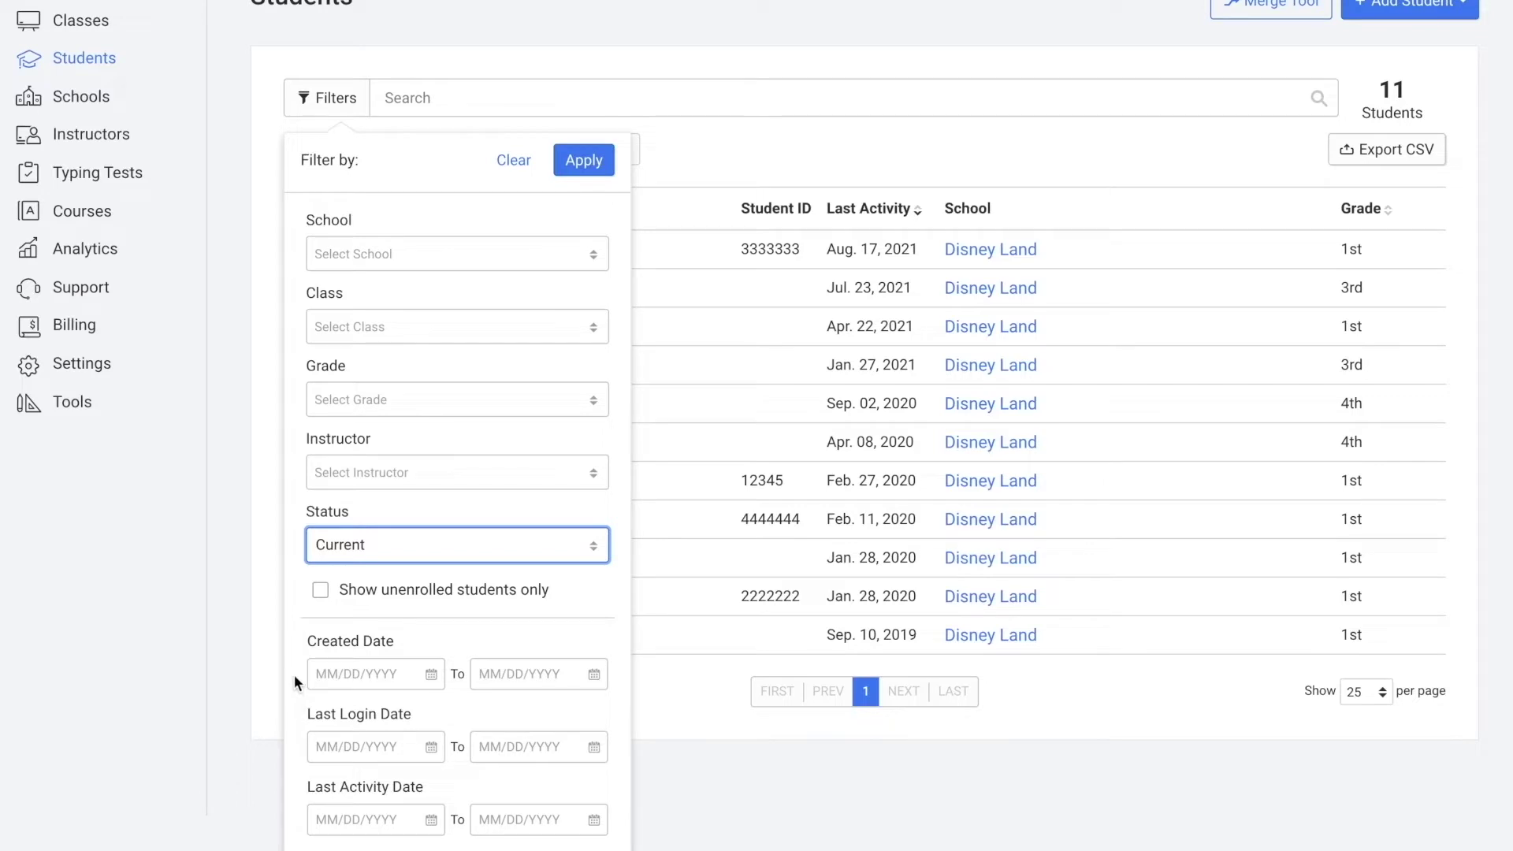
pyautogui.scroll(2, 296, 682)
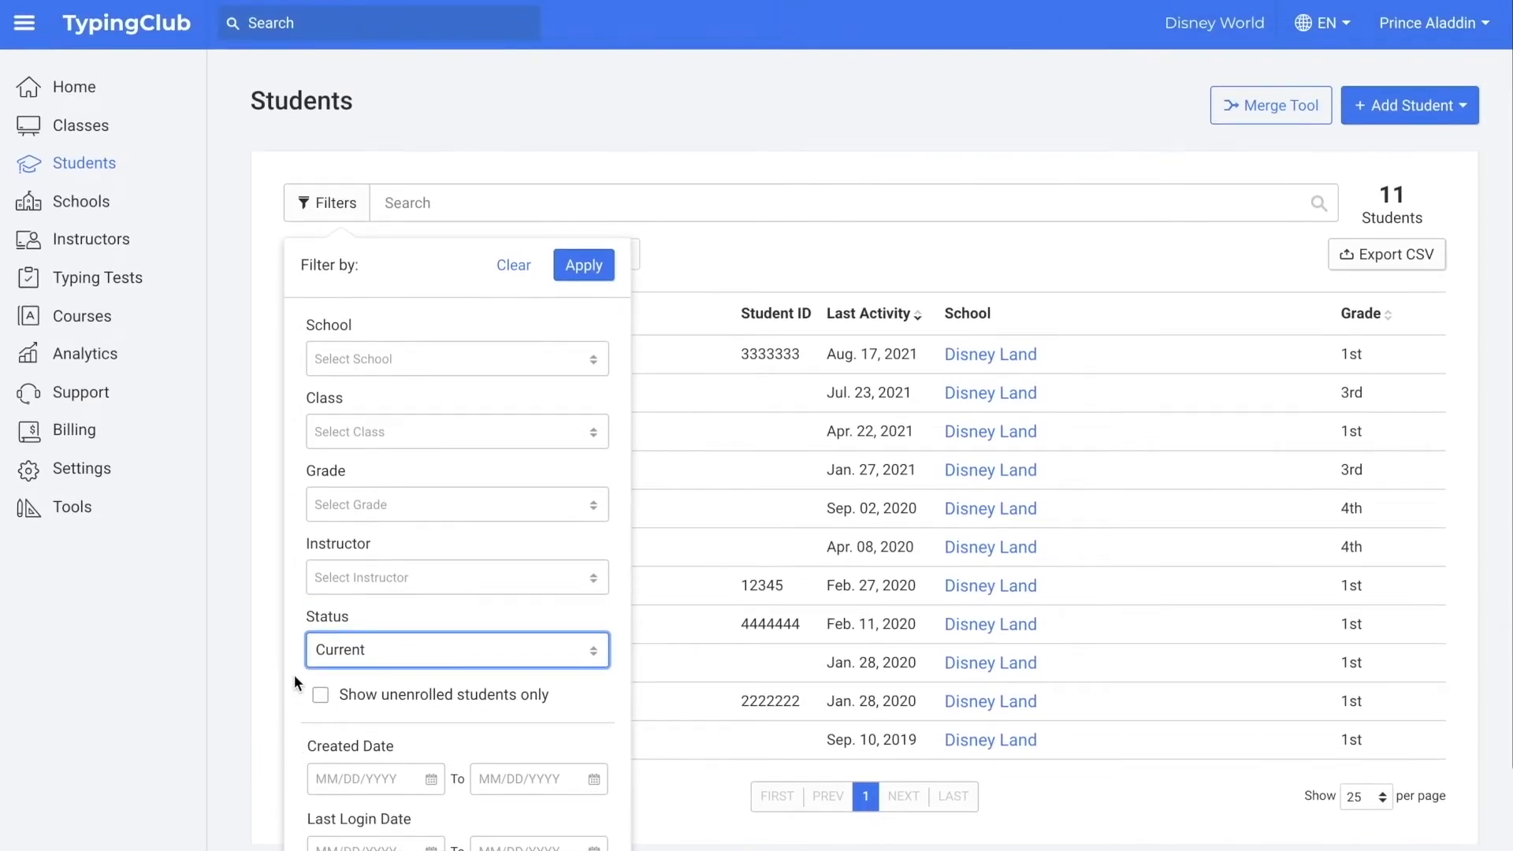
pyautogui.click(386, 507)
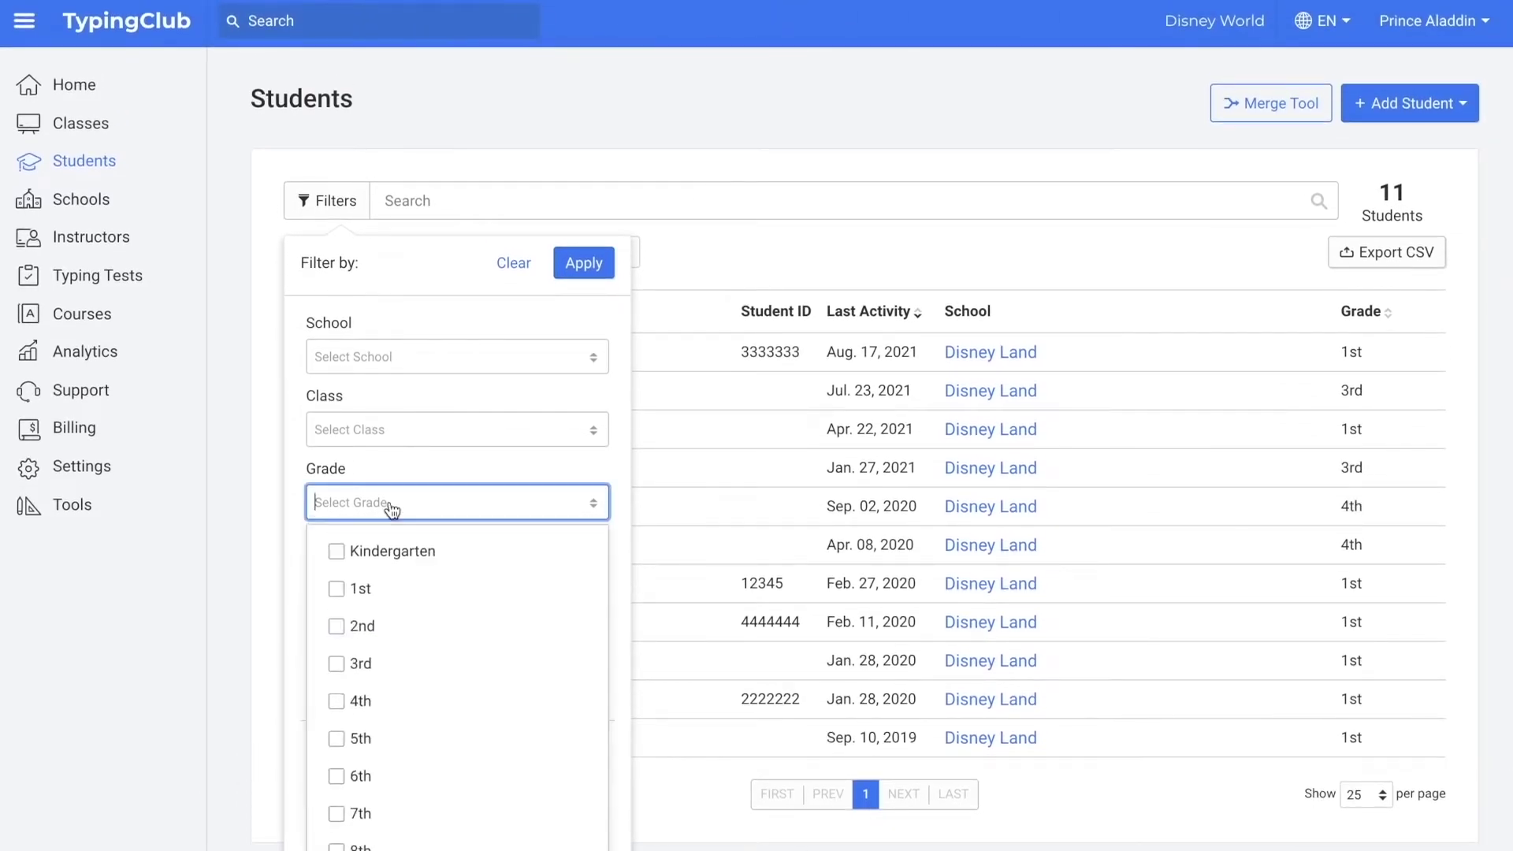
pyautogui.click(335, 698)
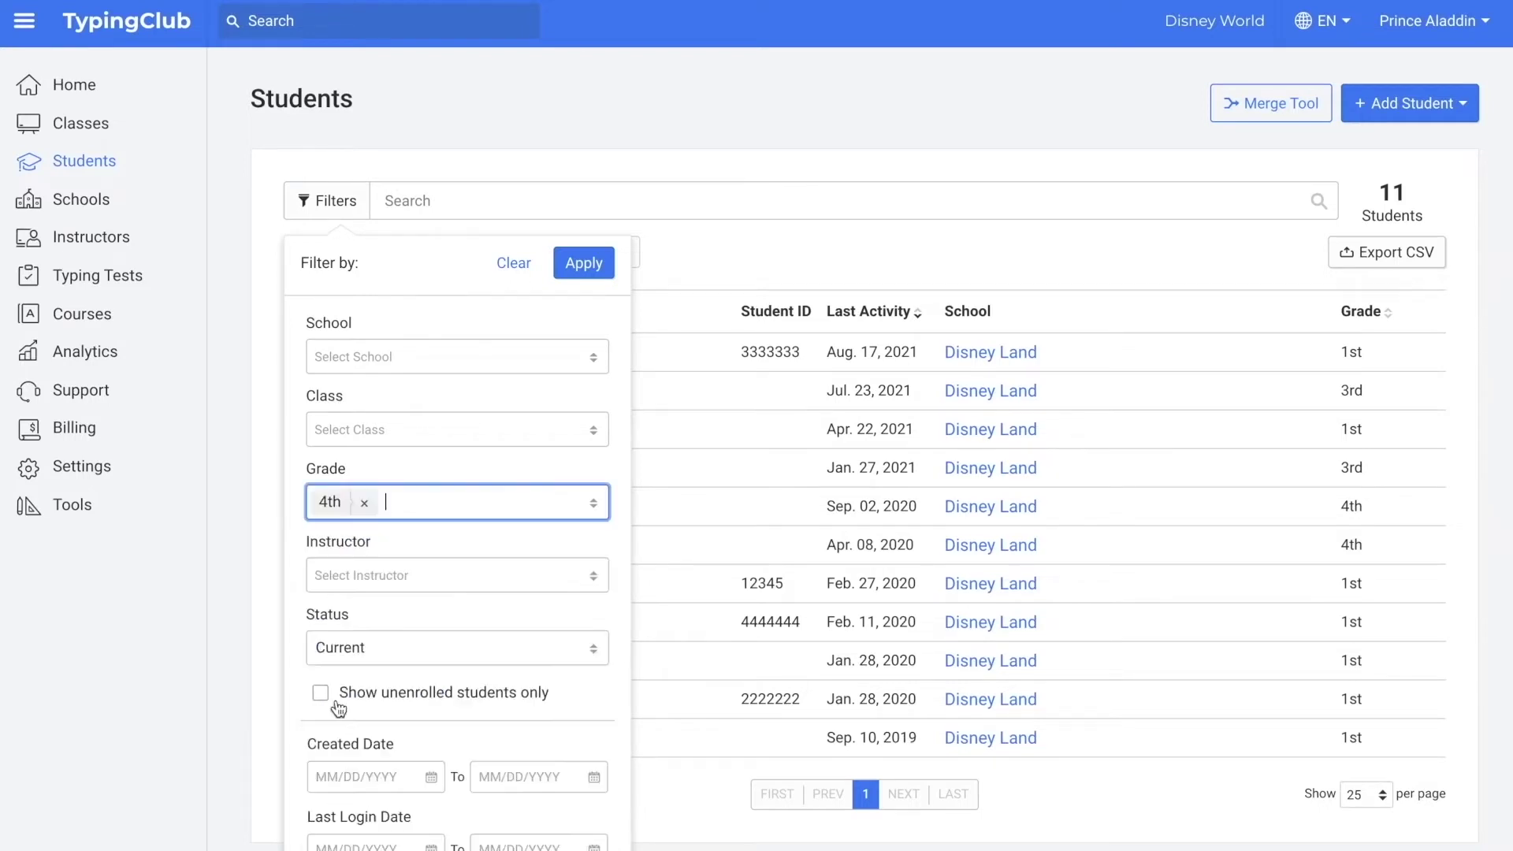
pyautogui.click(598, 264)
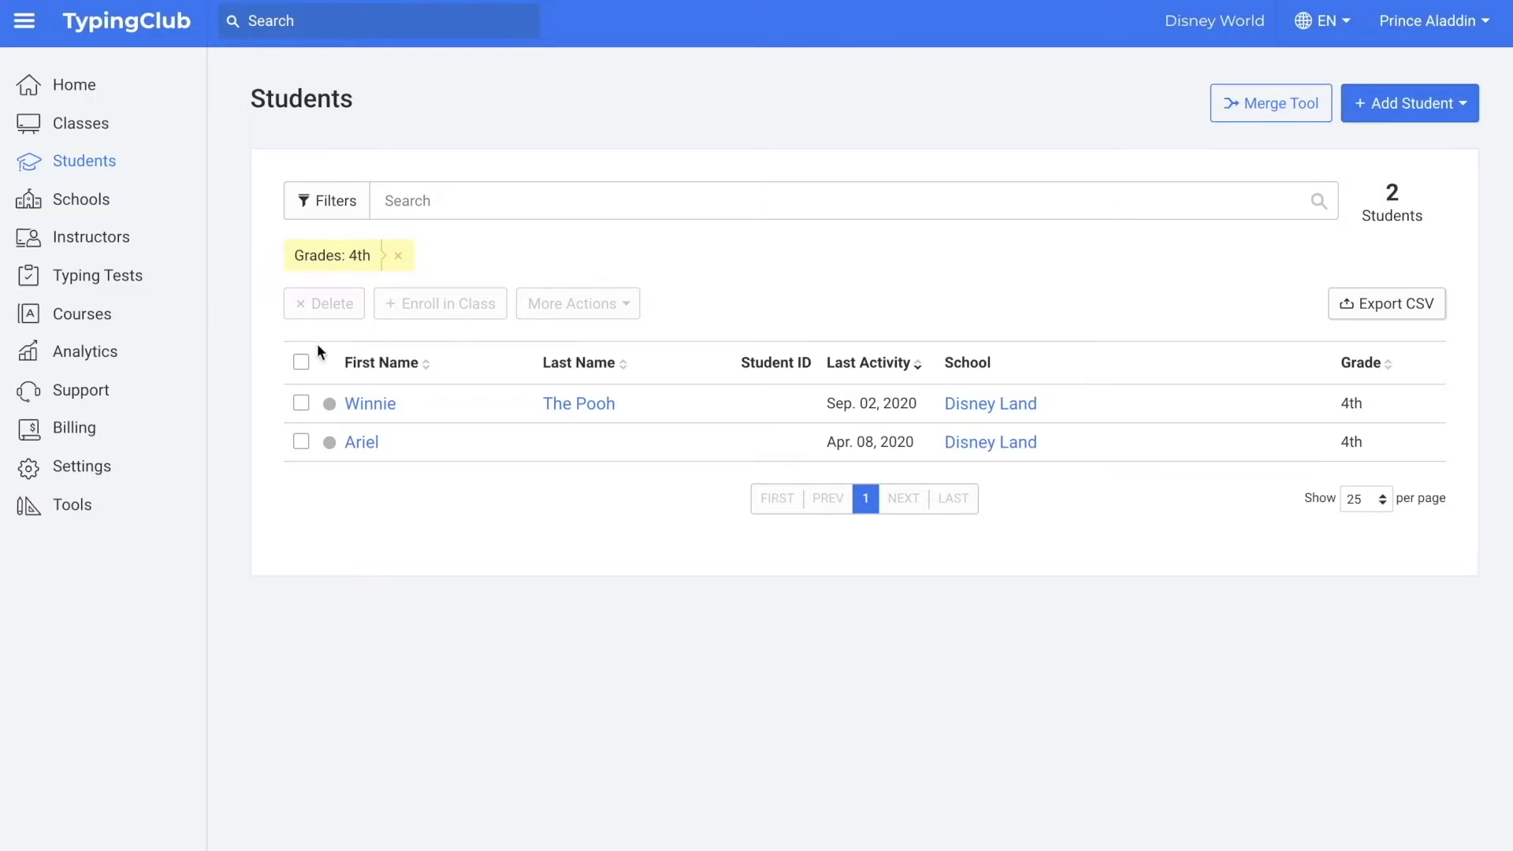
pyautogui.click(301, 361)
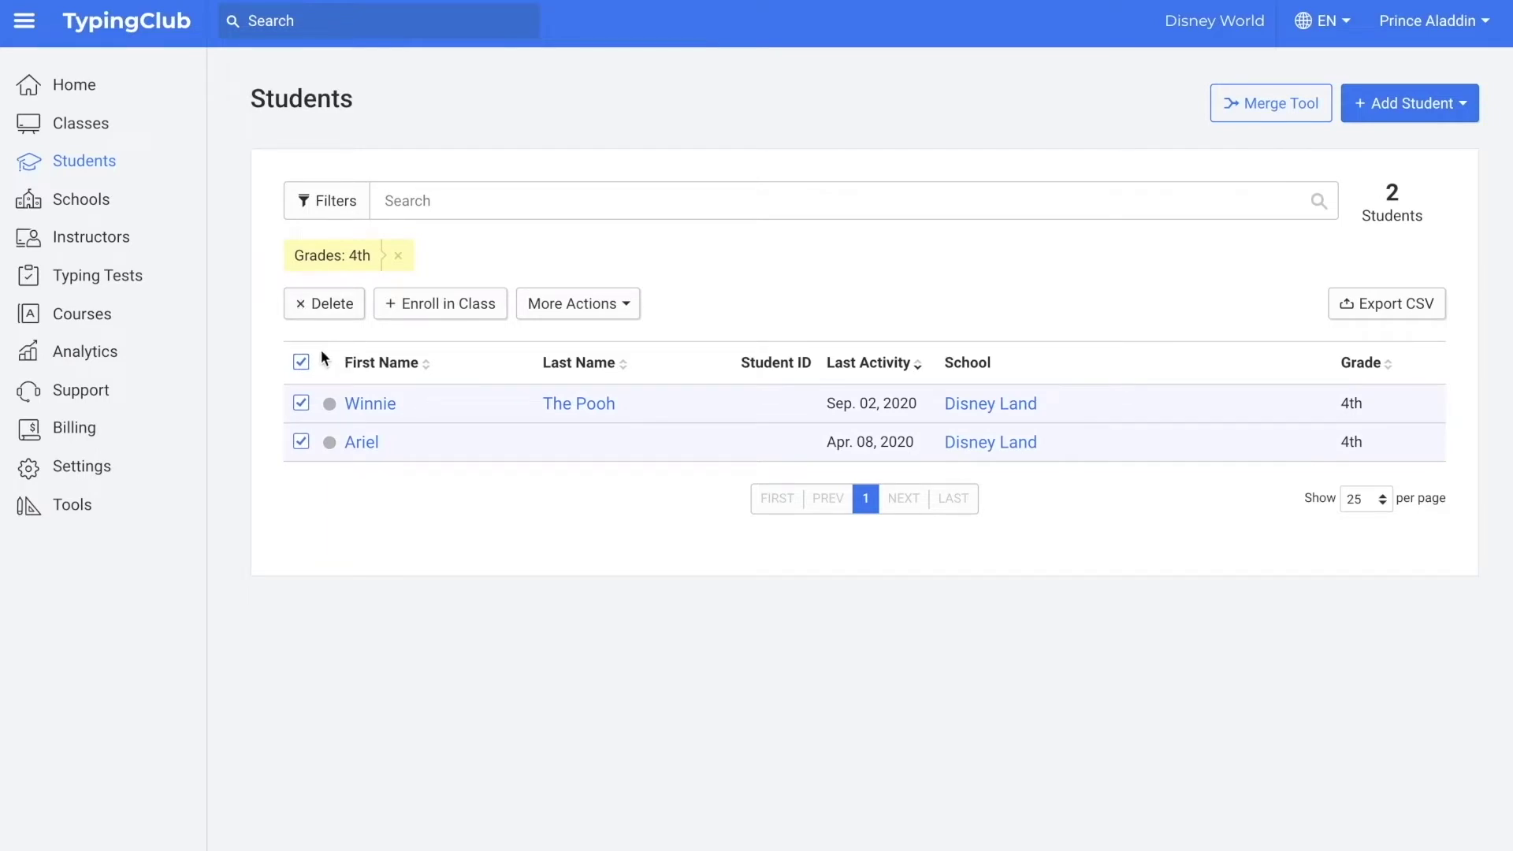
# Archive the two selected 4th-grade students and remove the Grades: 4th filter.
pyautogui.click(618, 302)
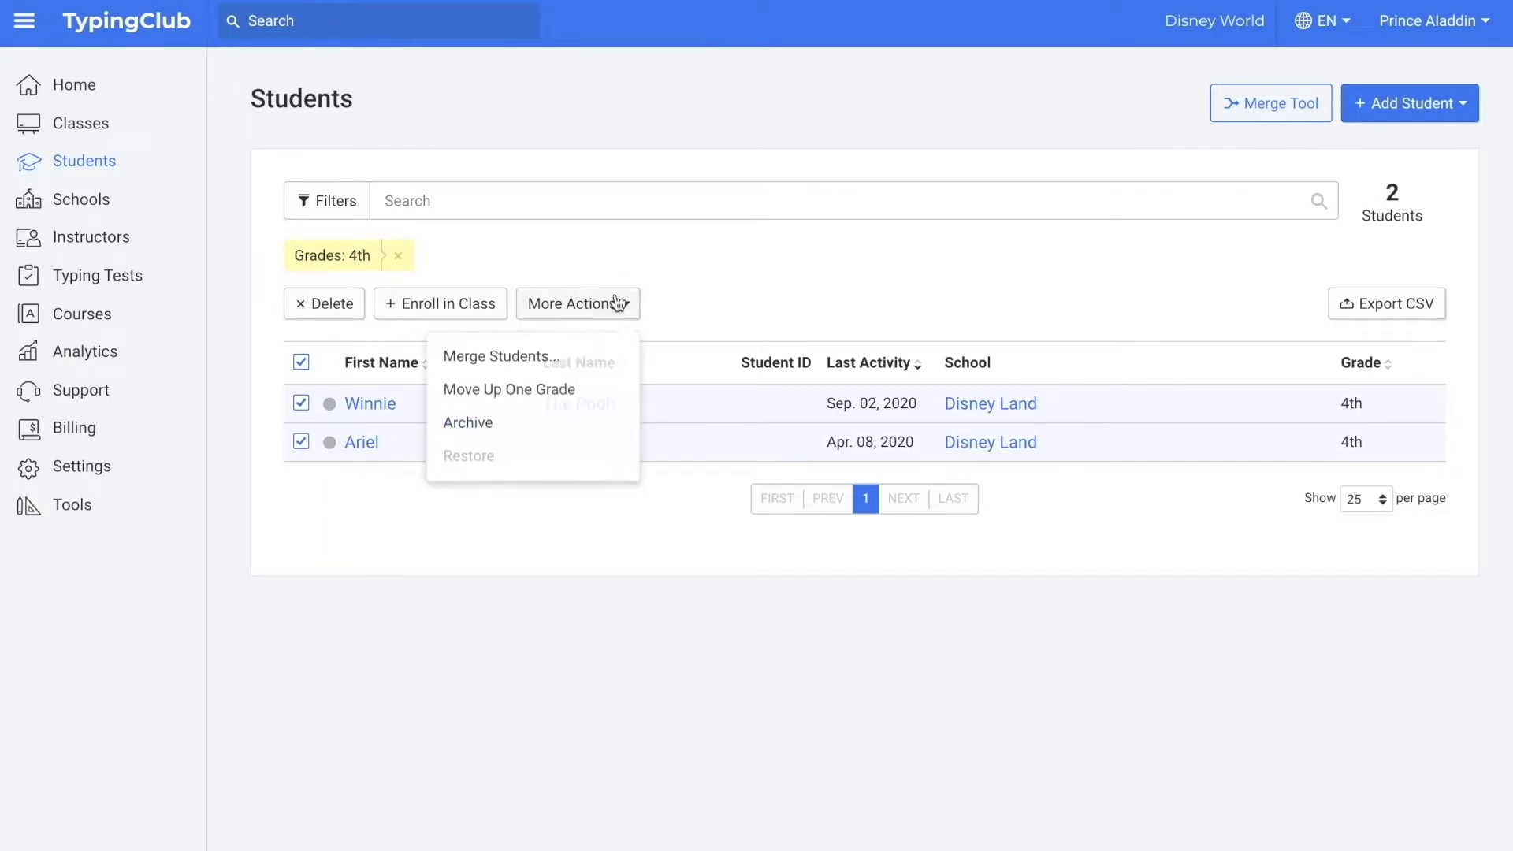
pyautogui.click(538, 428)
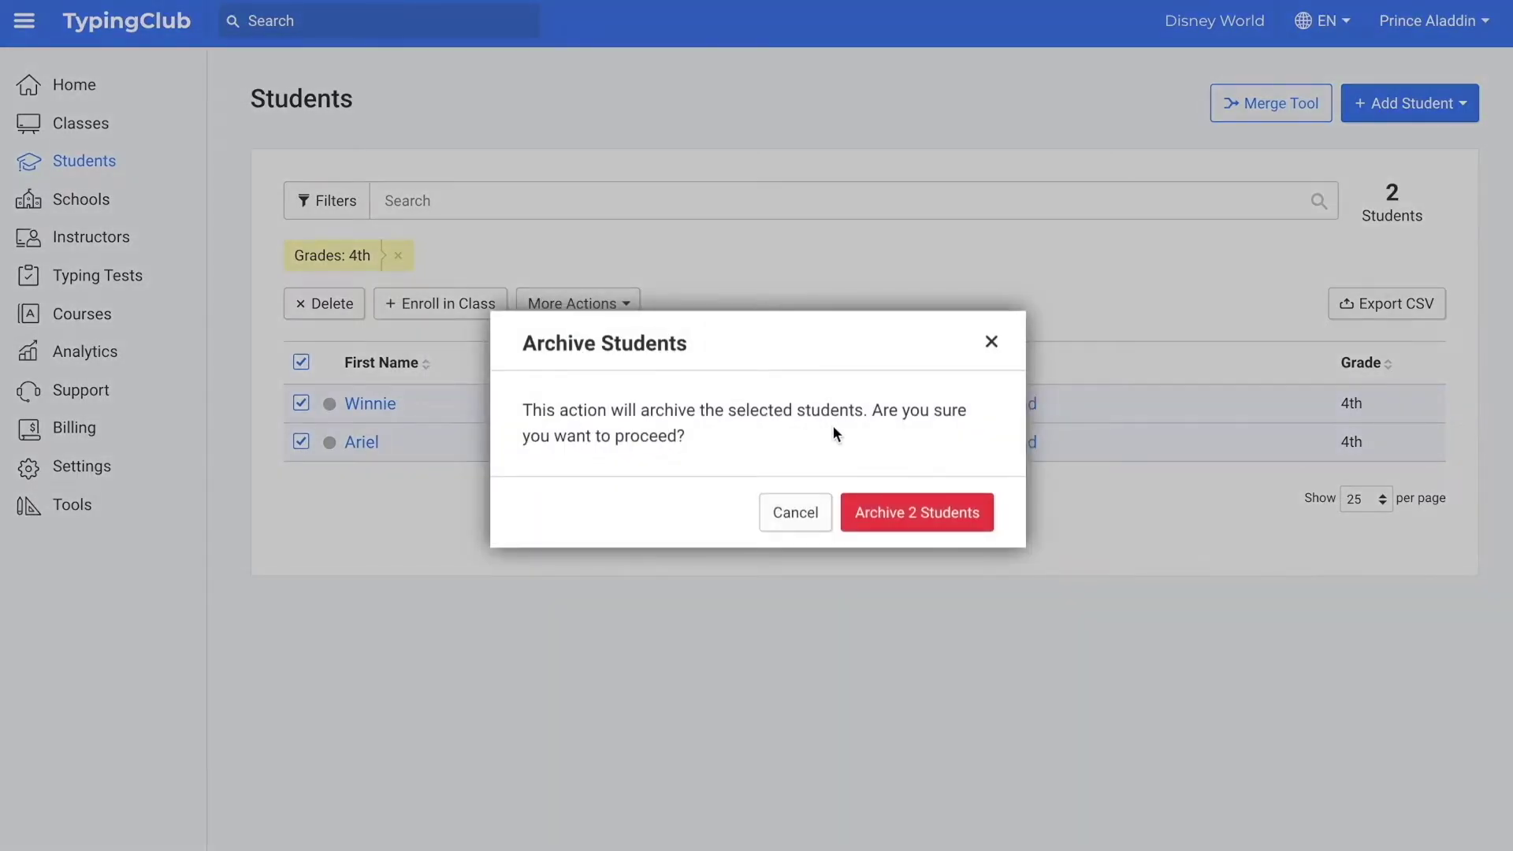
pyautogui.click(923, 513)
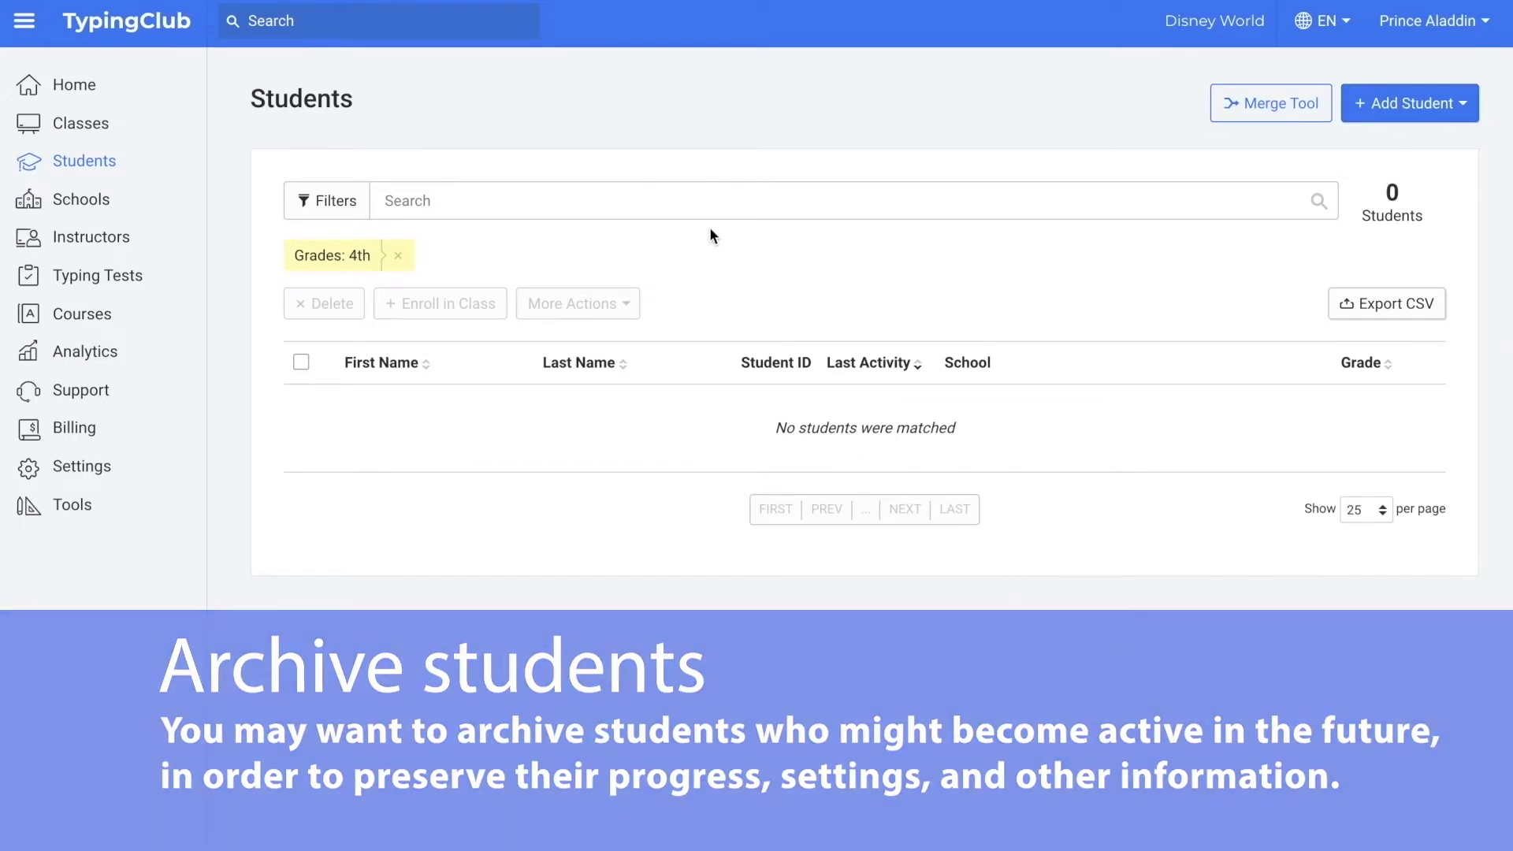
pyautogui.click(404, 257)
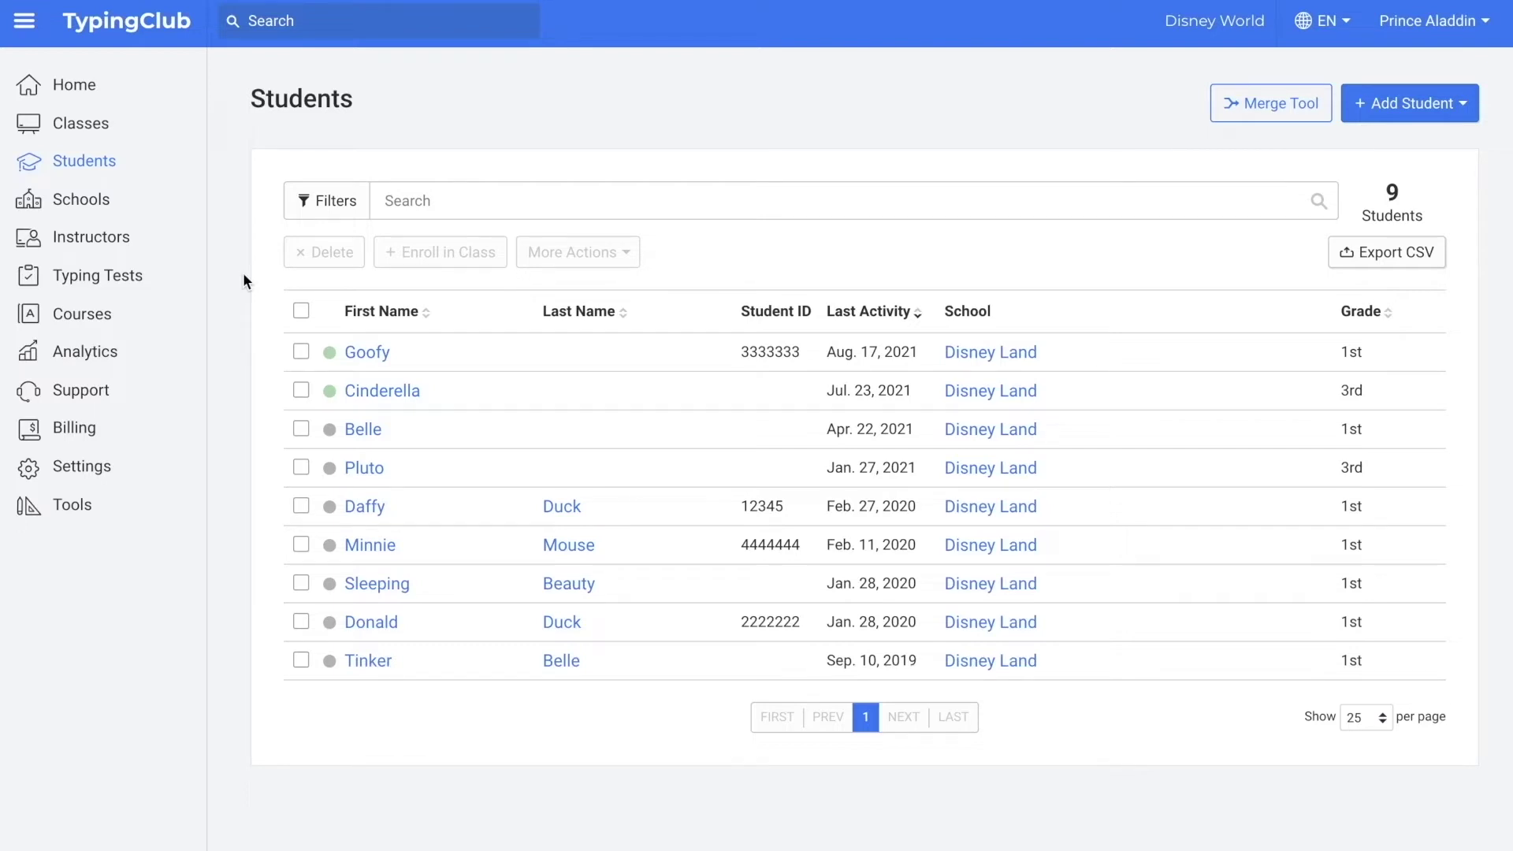
# Move all nine students up one grade via More Actions.
pyautogui.click(301, 311)
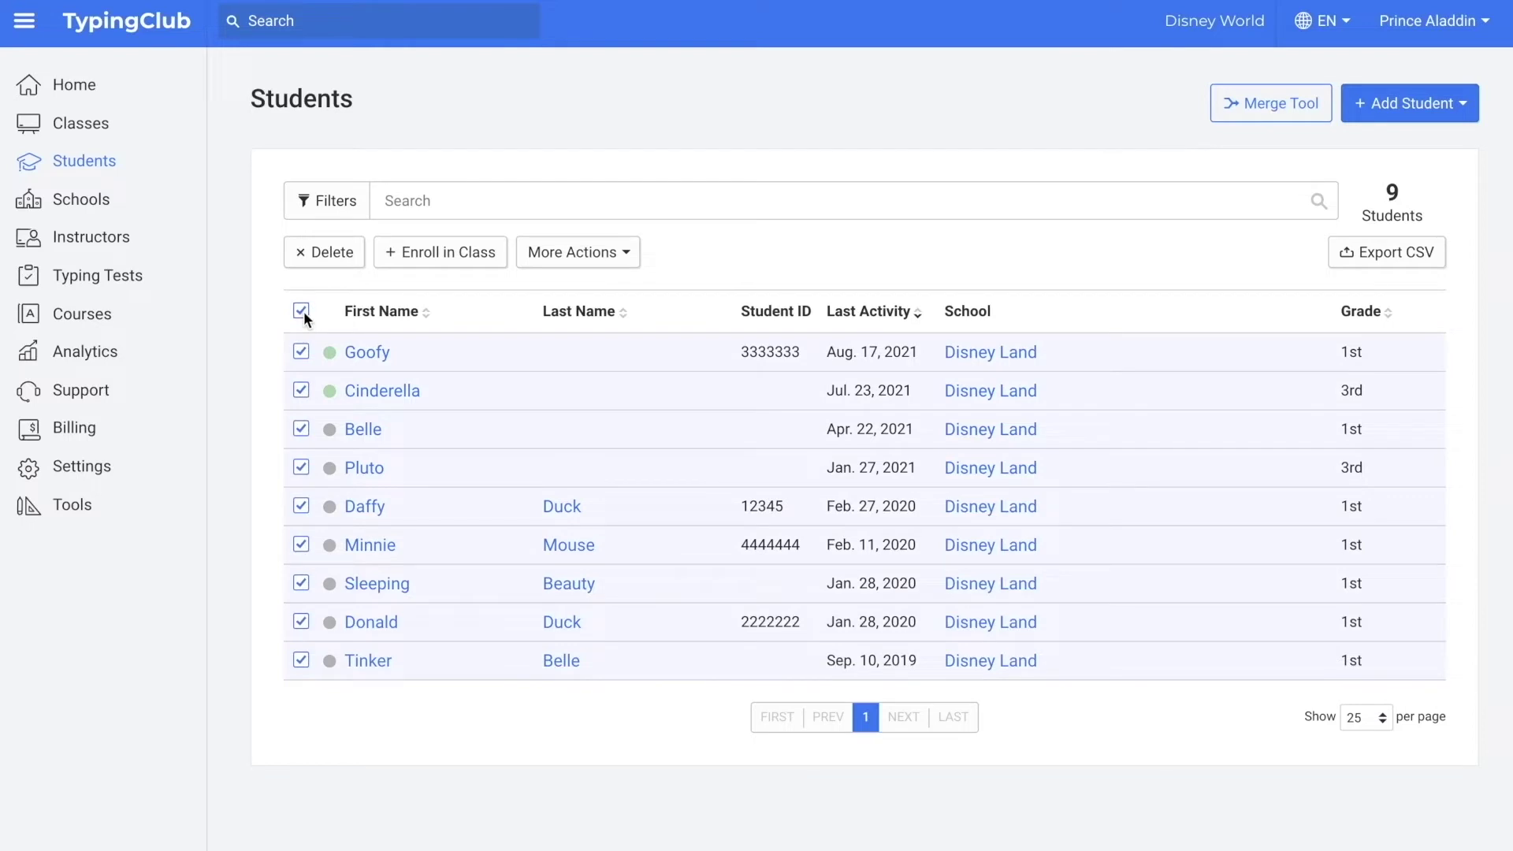
pyautogui.click(587, 260)
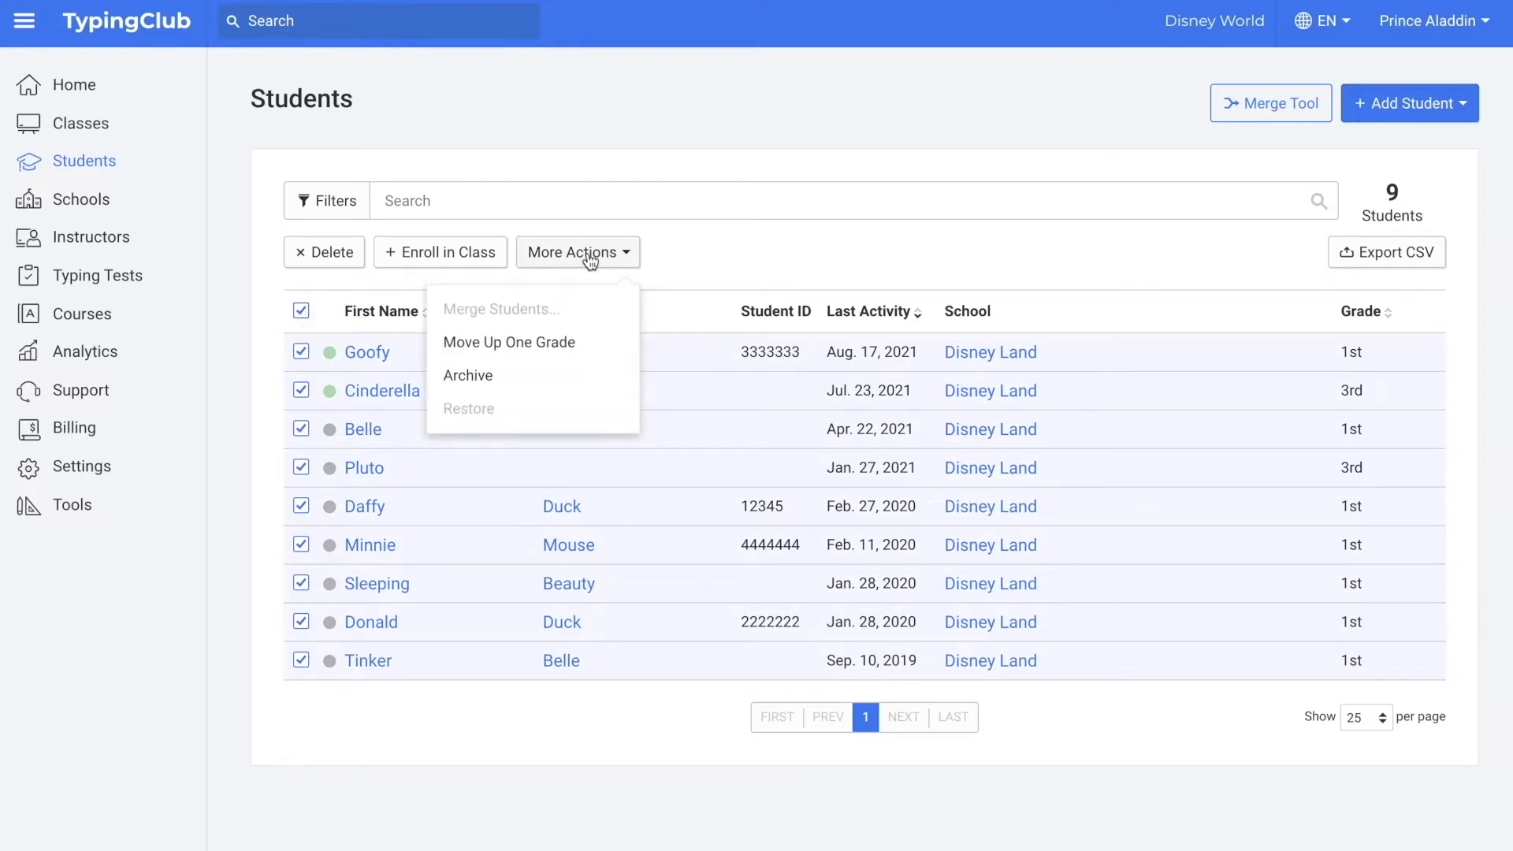
pyautogui.click(577, 344)
pyautogui.click(914, 524)
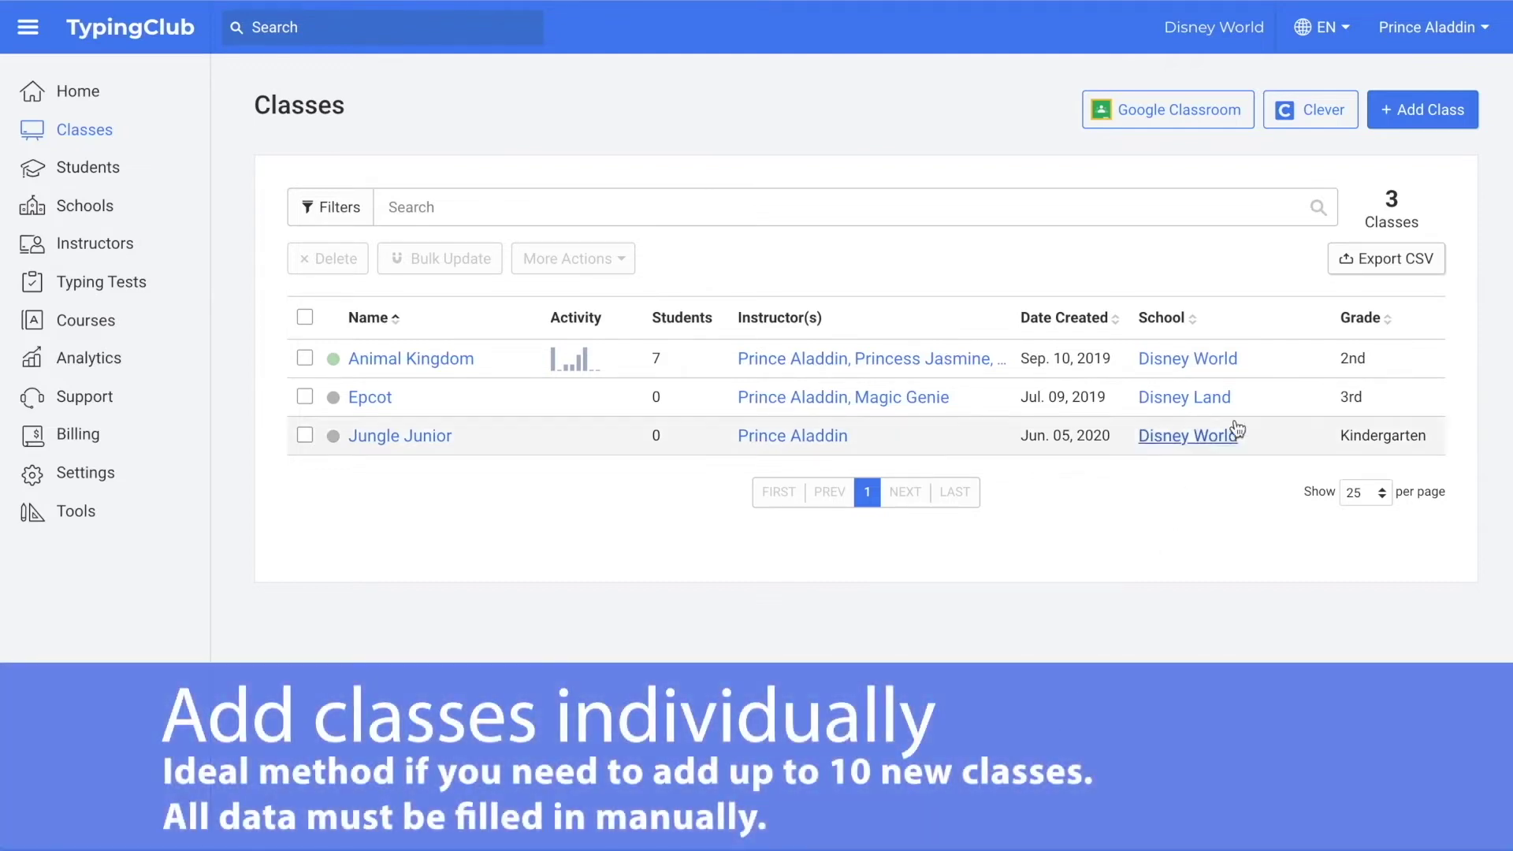
# Create the class 'Magic Kingdom' in Disney Land at grade 9th.
pyautogui.click(1410, 122)
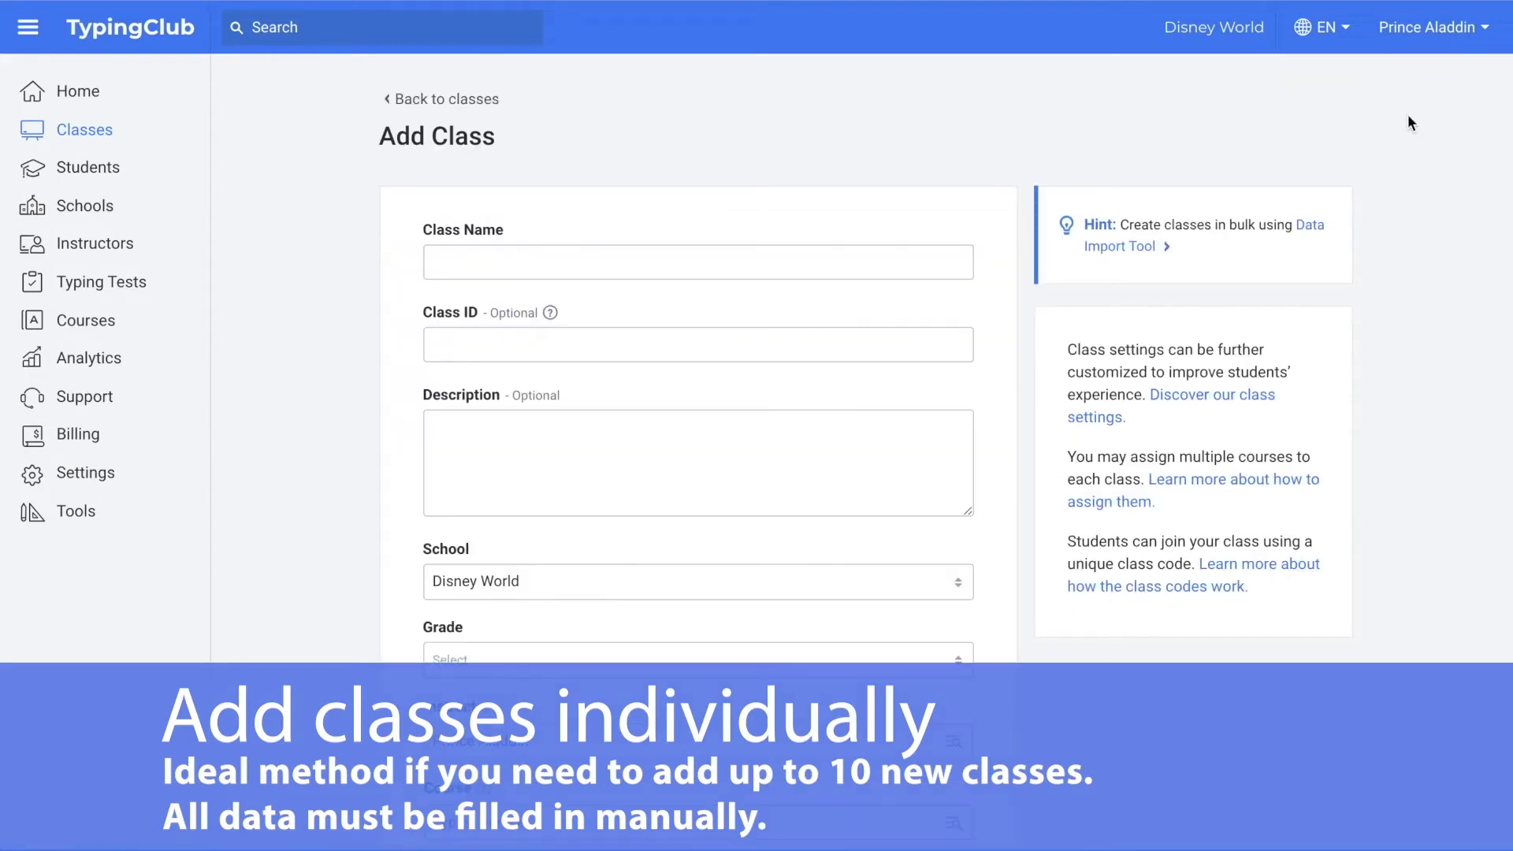
pyautogui.click(662, 263)
pyautogui.write('Magic')
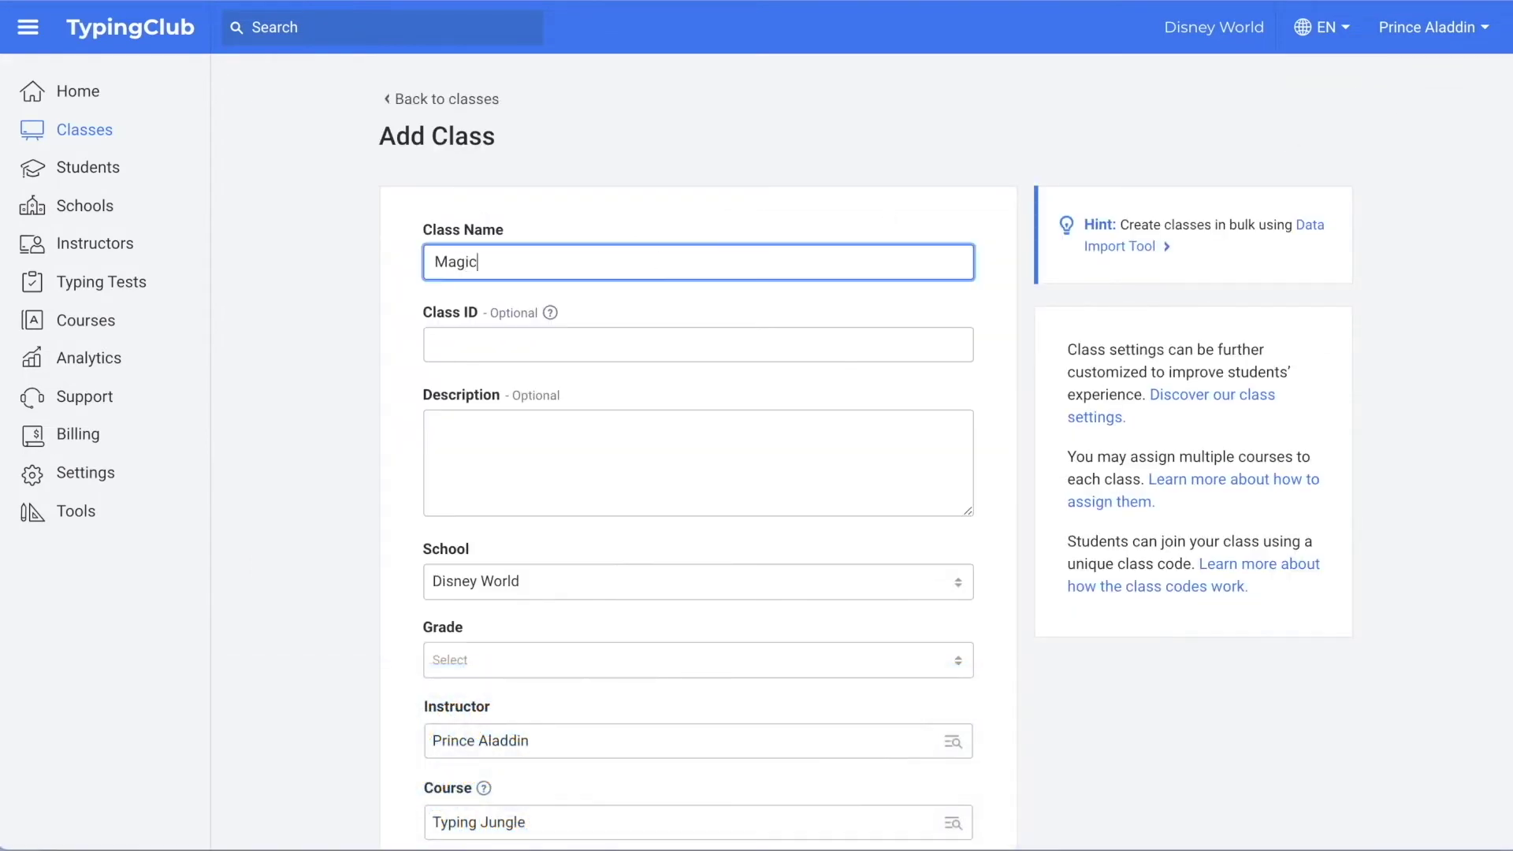
pyautogui.write(' Kingdom')
pyautogui.scroll(-2, 375, 345)
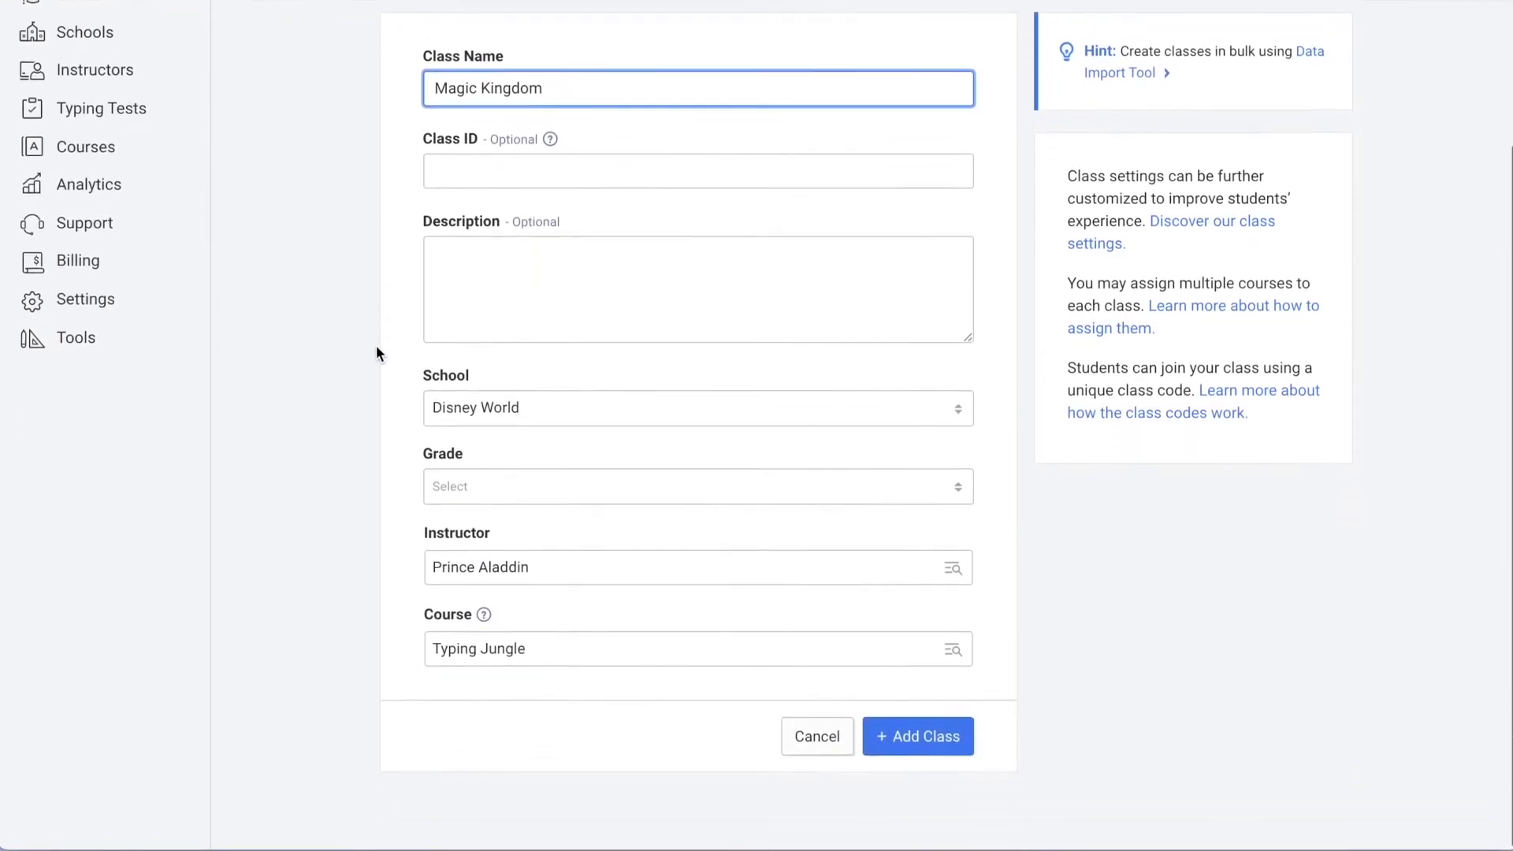
pyautogui.click(634, 411)
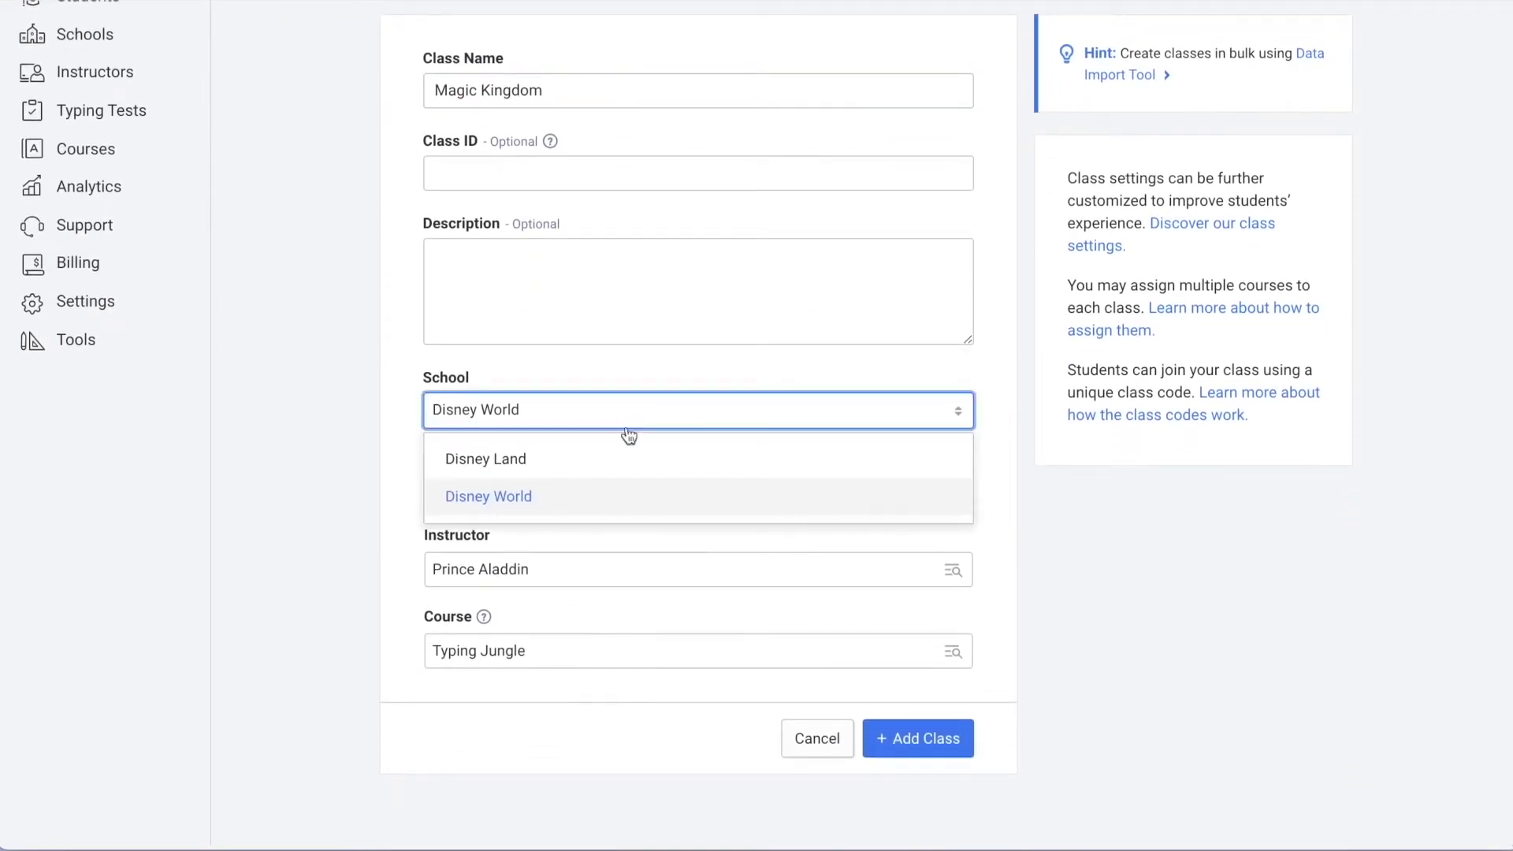
pyautogui.click(613, 460)
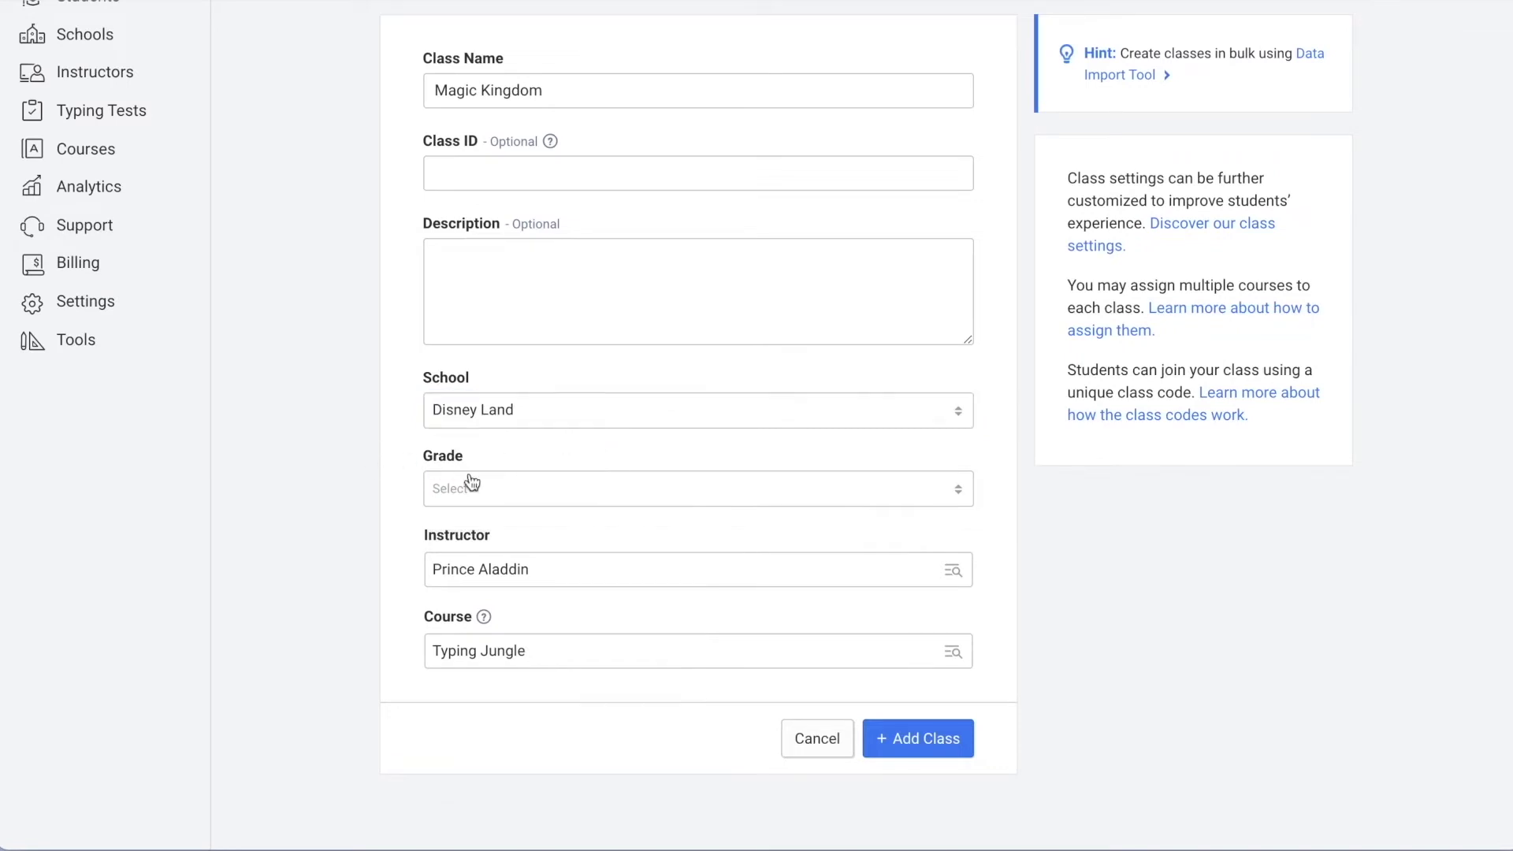
pyautogui.click(510, 493)
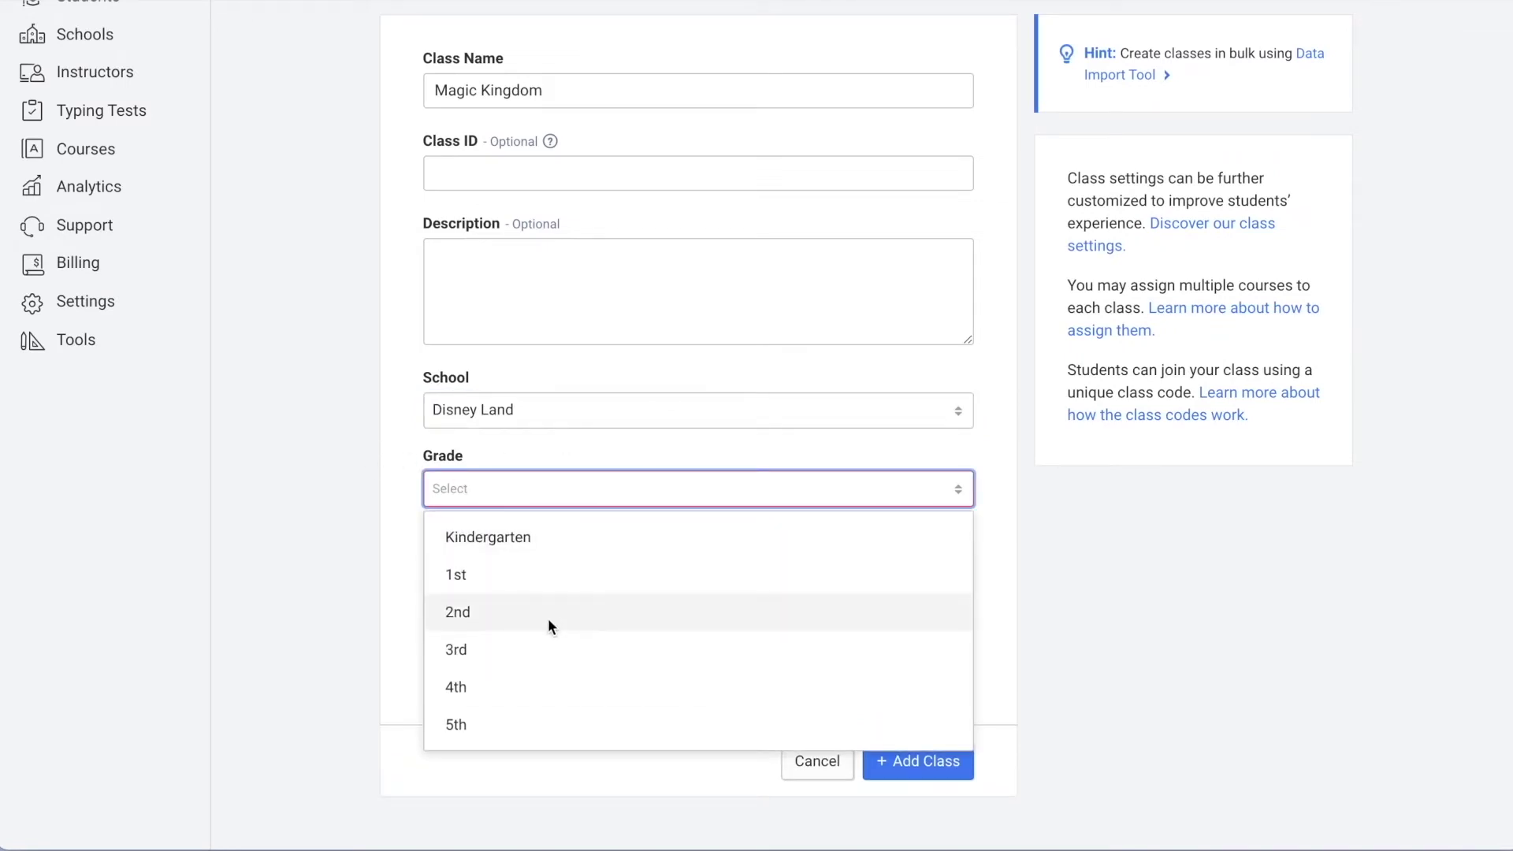
pyautogui.scroll(-4, 547, 618)
pyautogui.scroll(-1, 547, 618)
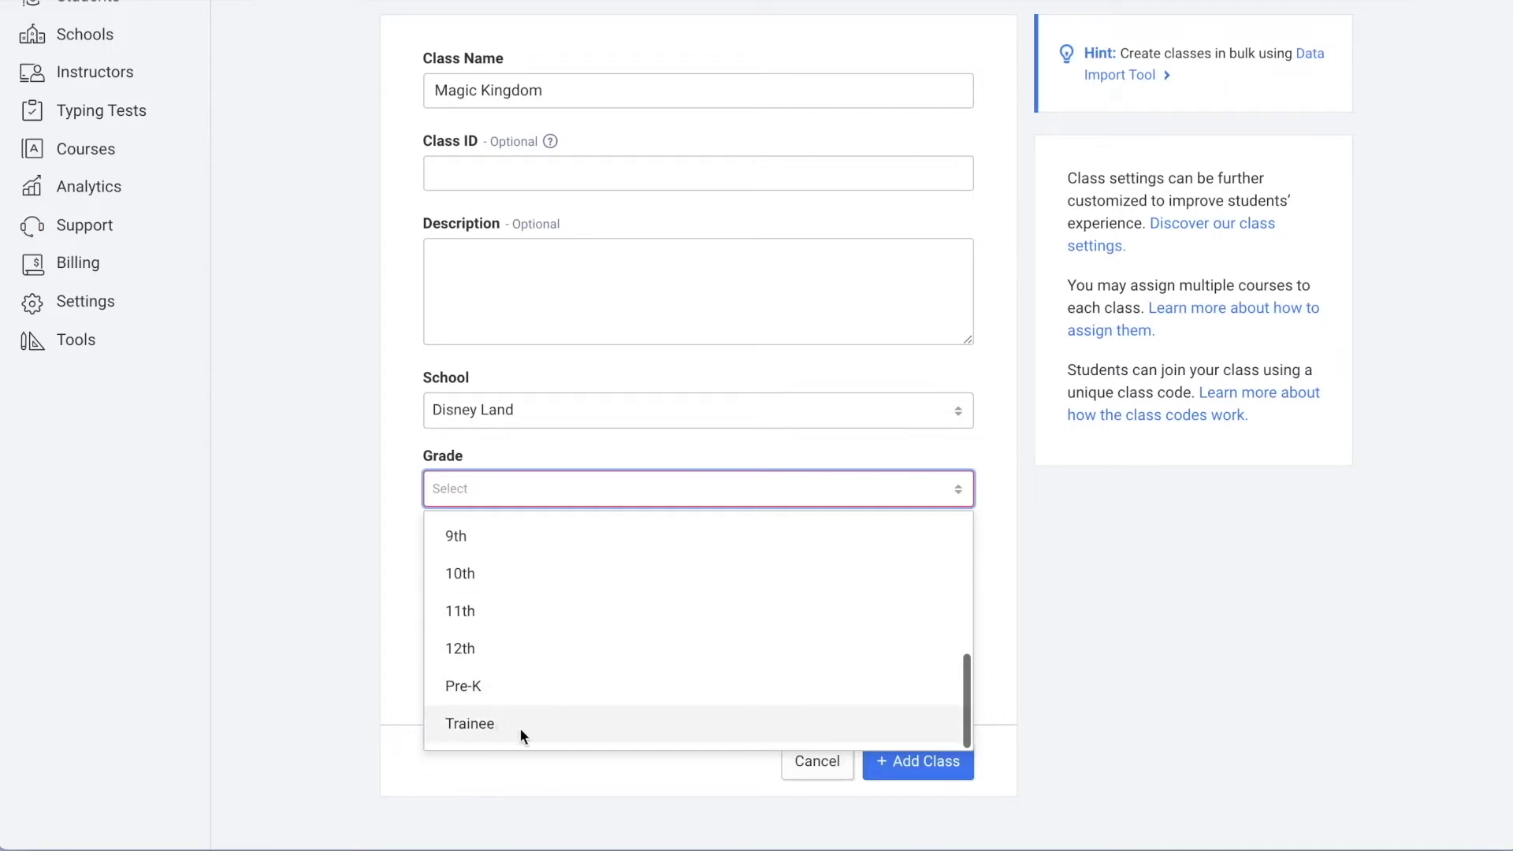
pyautogui.click(508, 537)
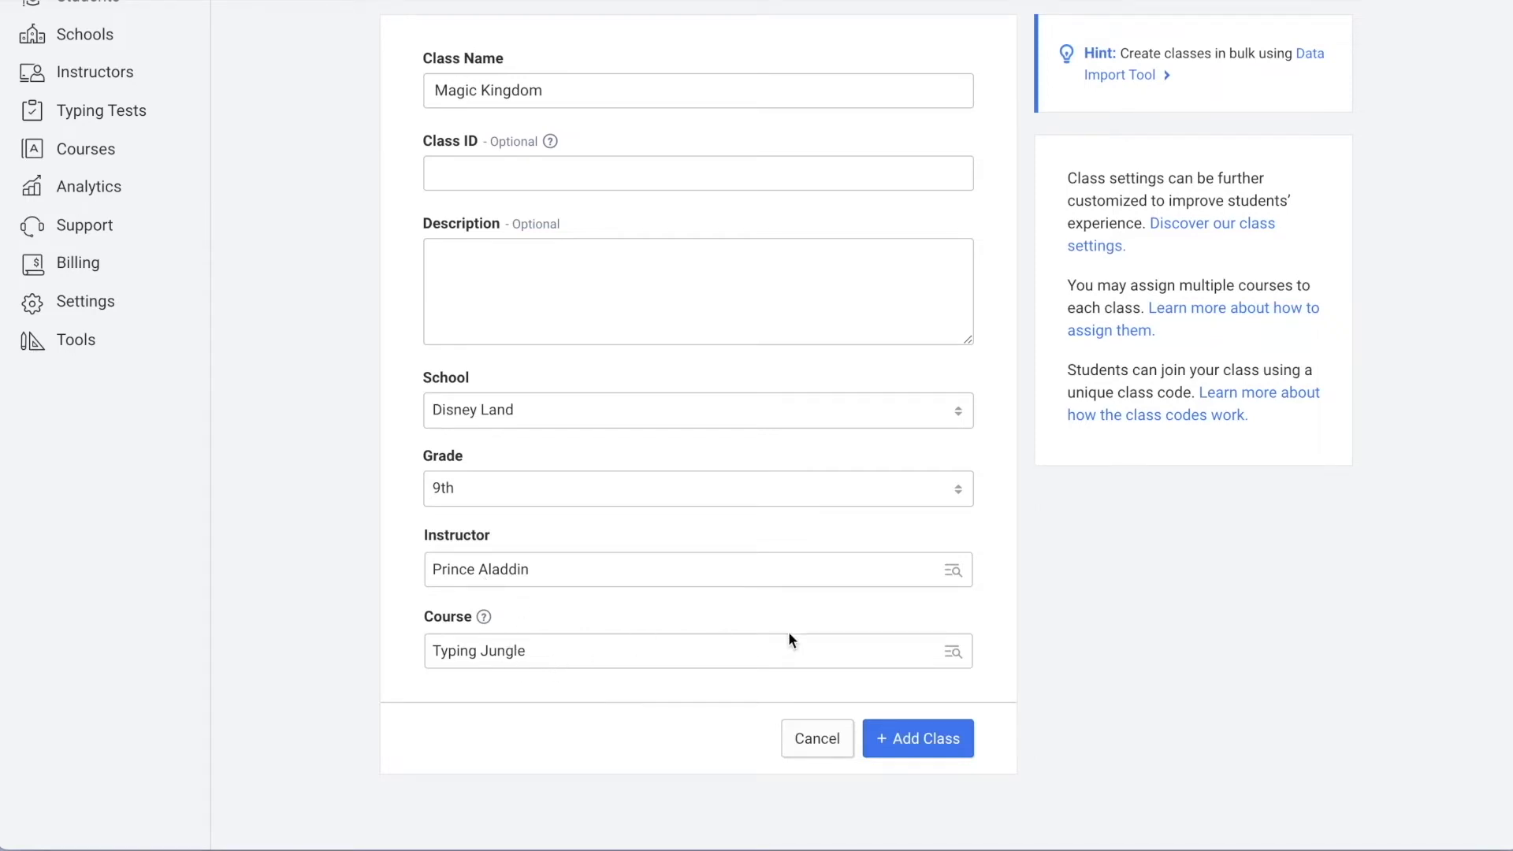
pyautogui.click(946, 744)
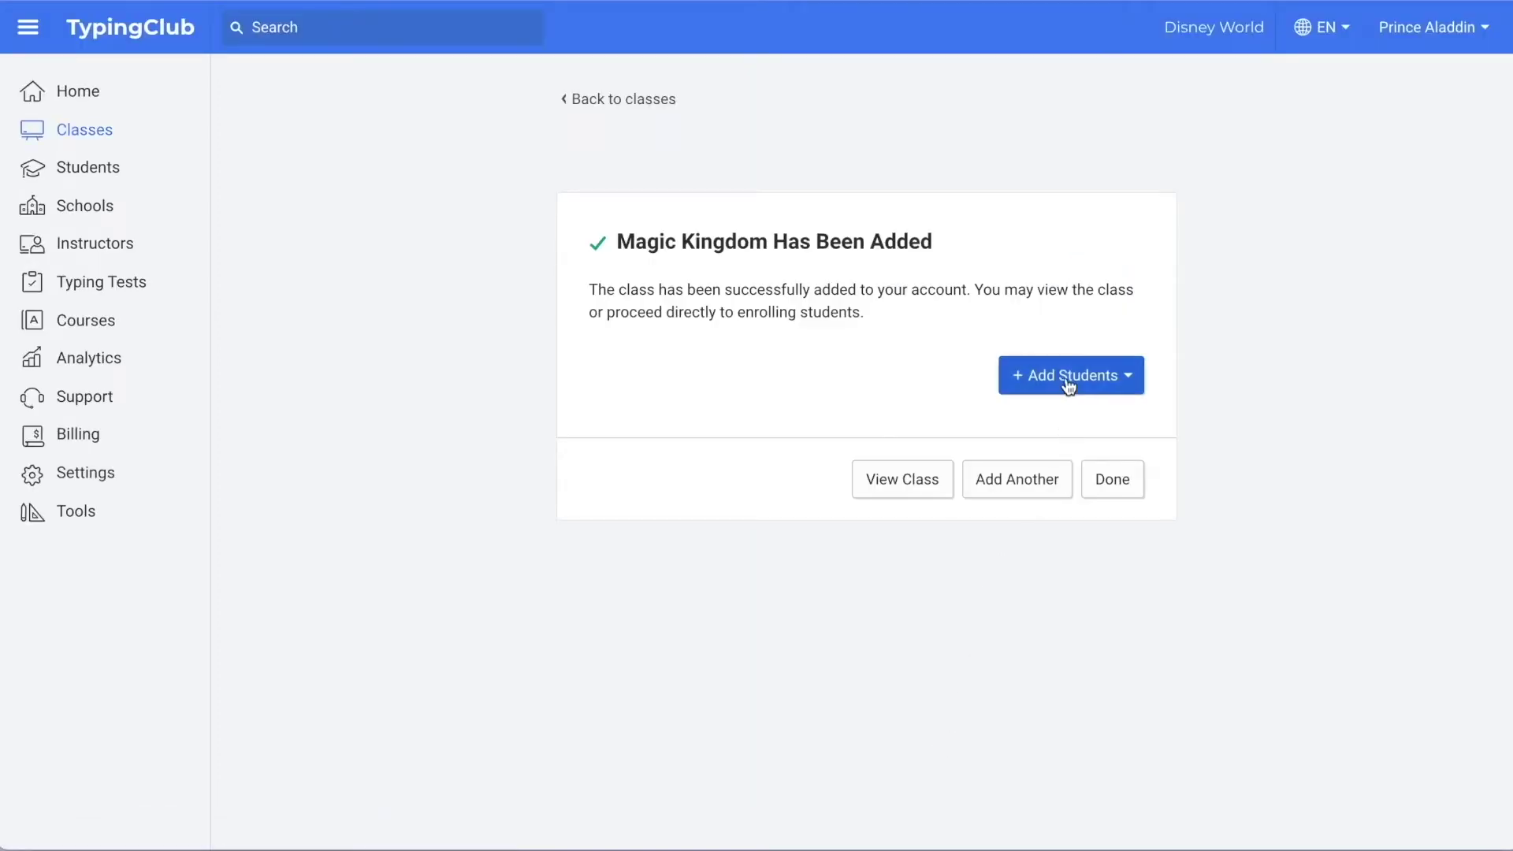
pyautogui.click(1124, 490)
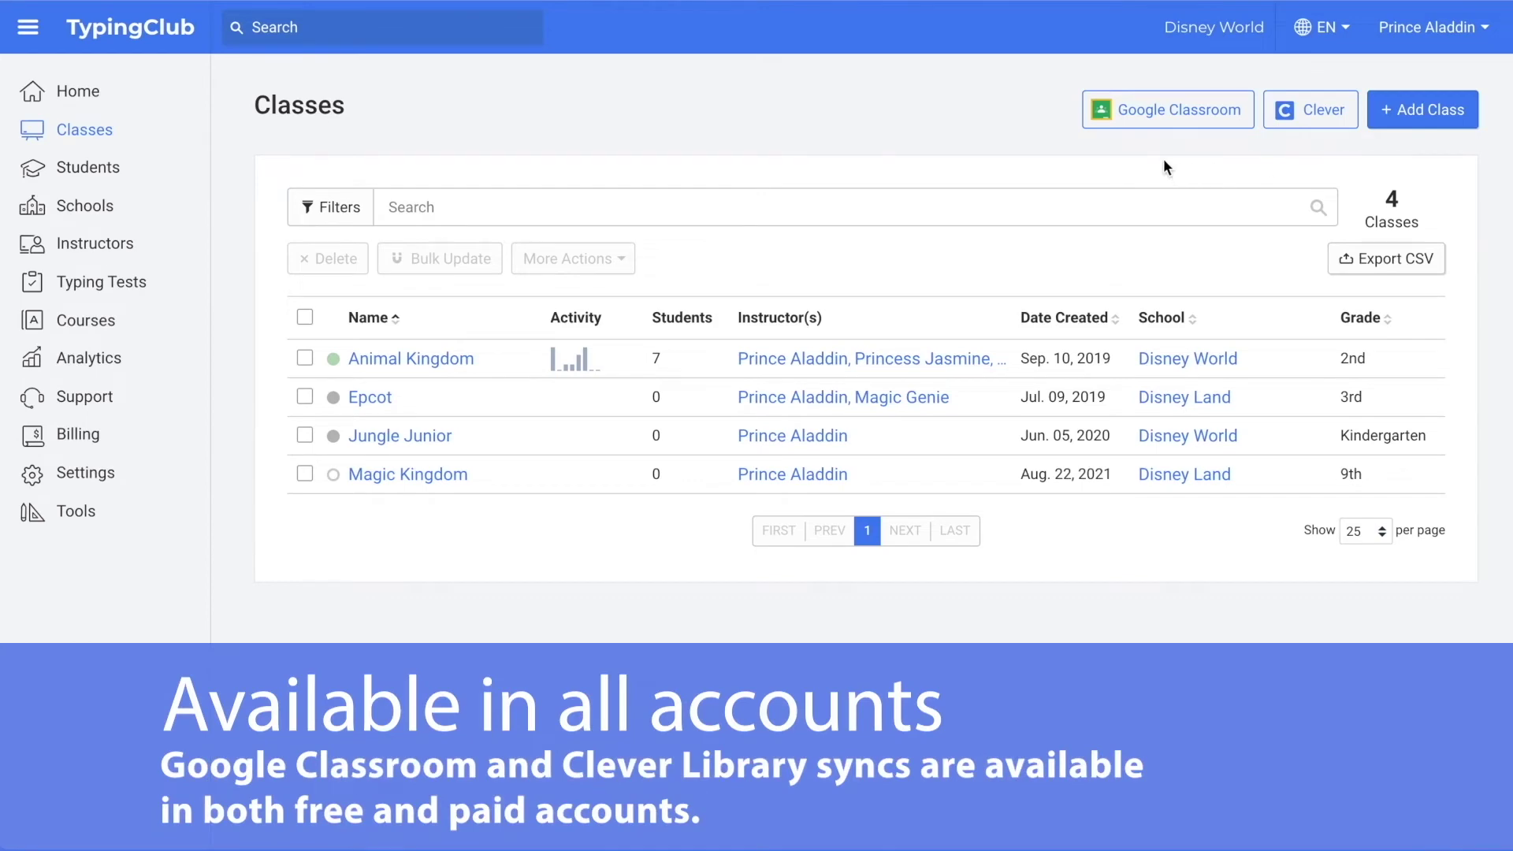
# Import the Disney 2021-2022 class from Google Classroom, bringing the Classes list to five.
pyautogui.click(1162, 110)
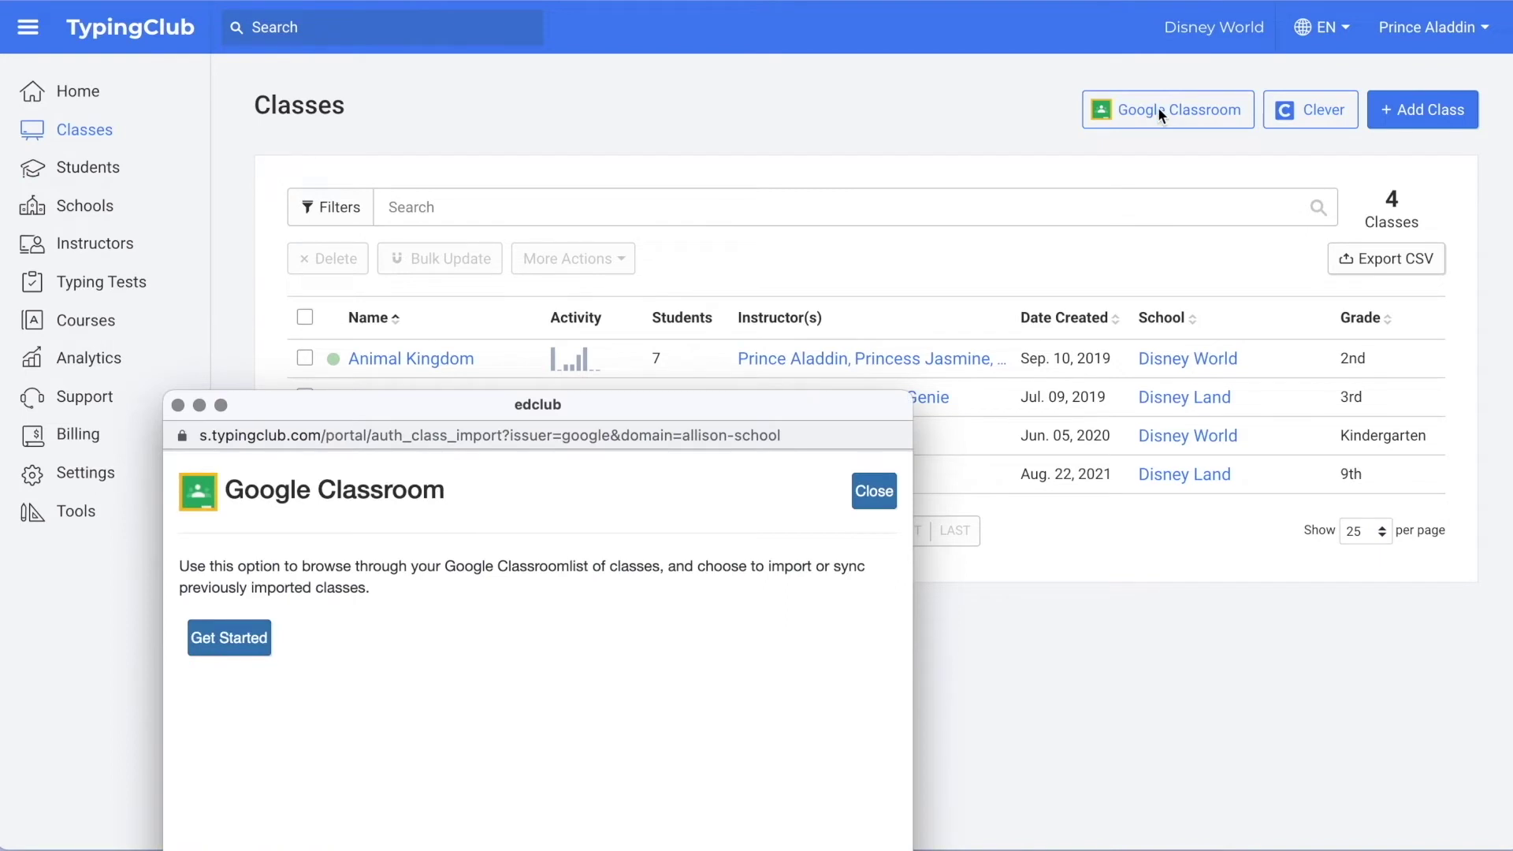
pyautogui.click(243, 645)
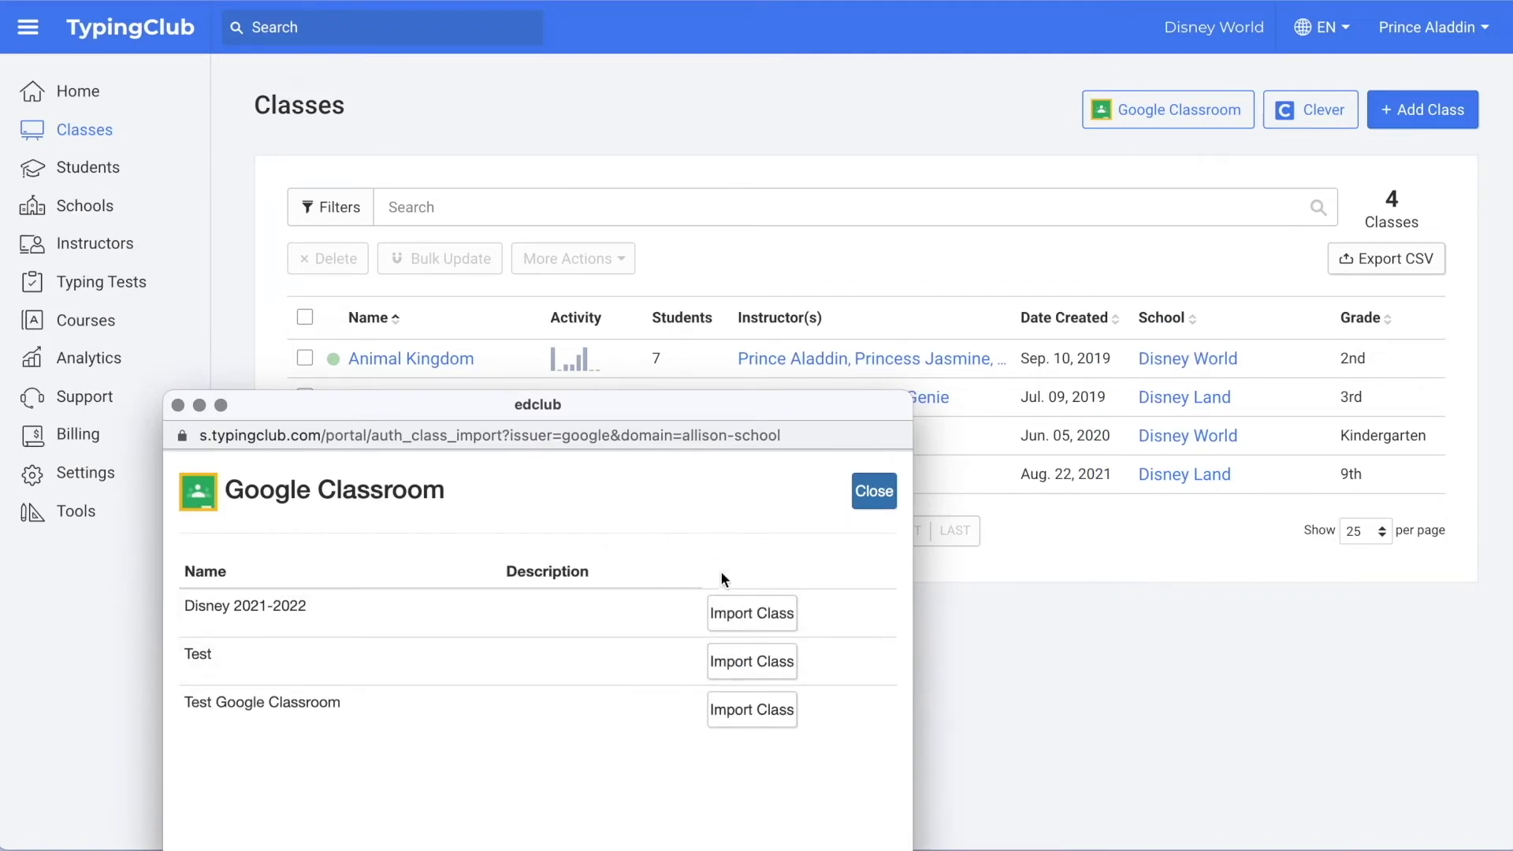
pyautogui.click(751, 614)
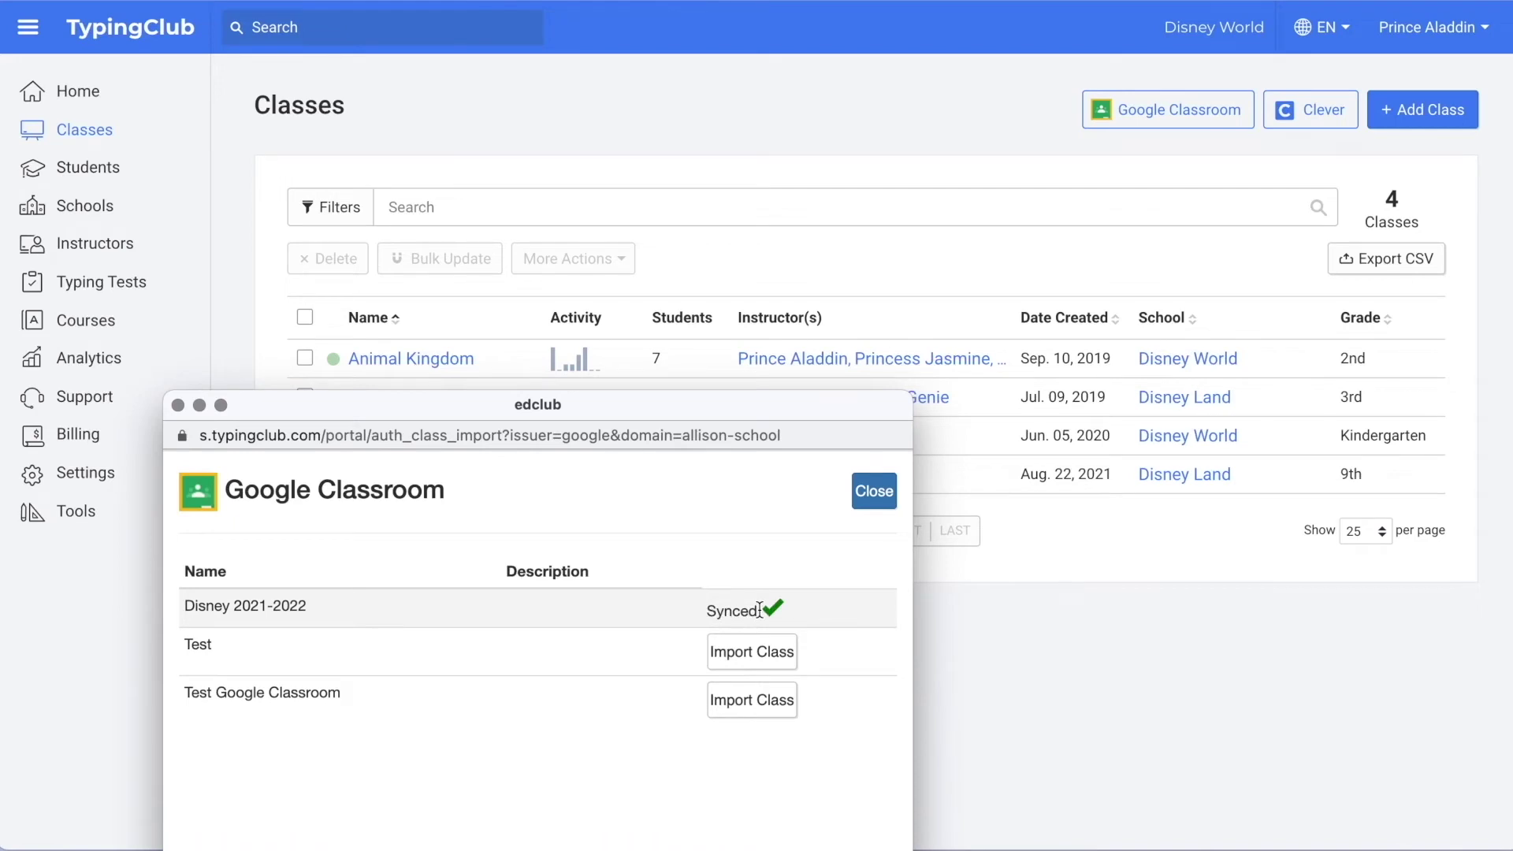
pyautogui.click(874, 491)
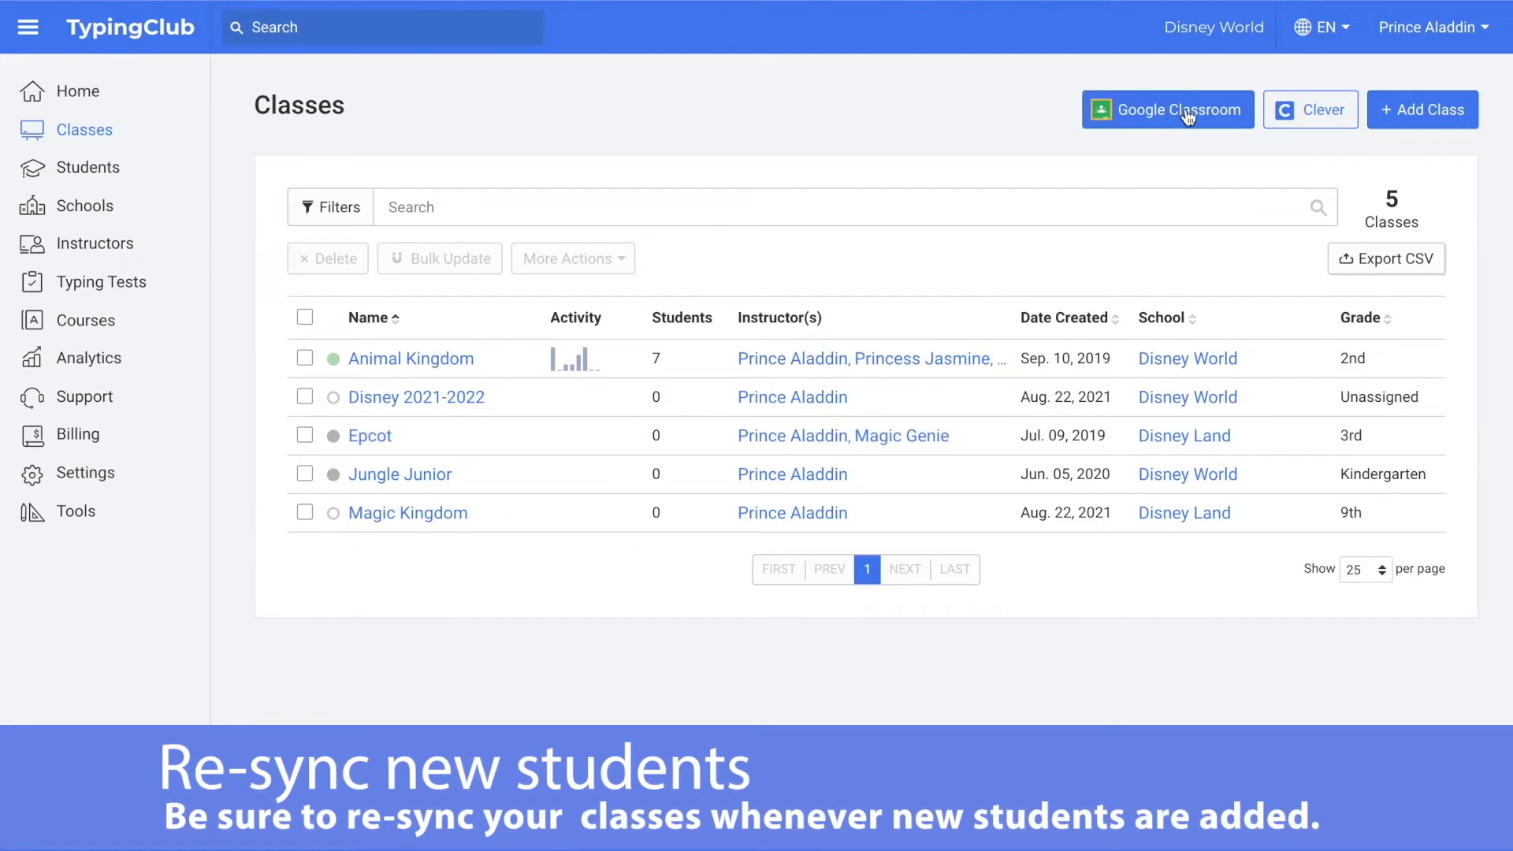
# Re-sync the Disney 2021-2022 class with Google Classroom and close the import window.
pyautogui.click(1187, 113)
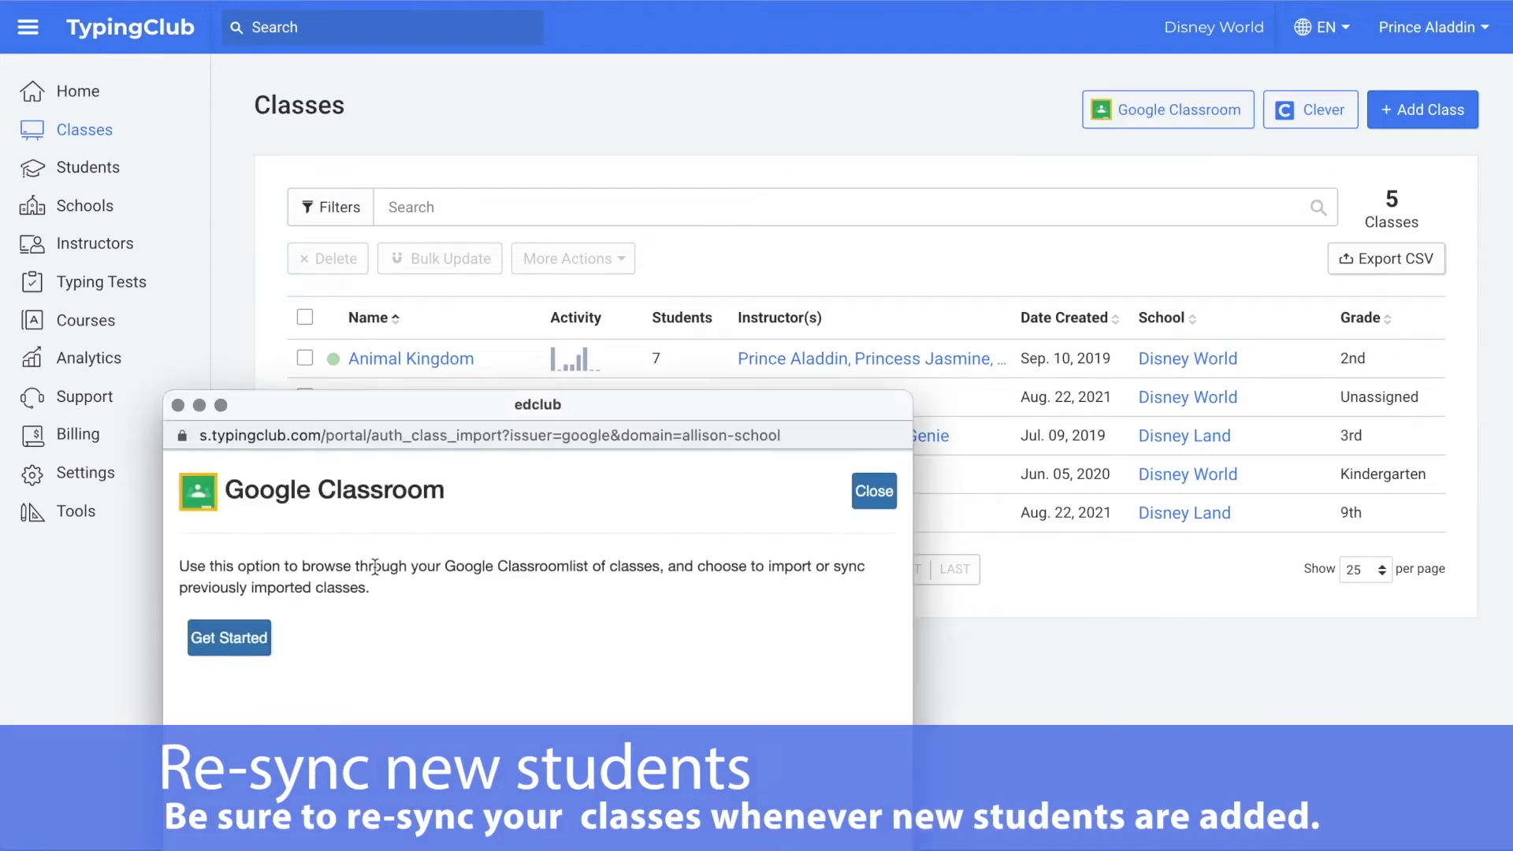
pyautogui.click(237, 640)
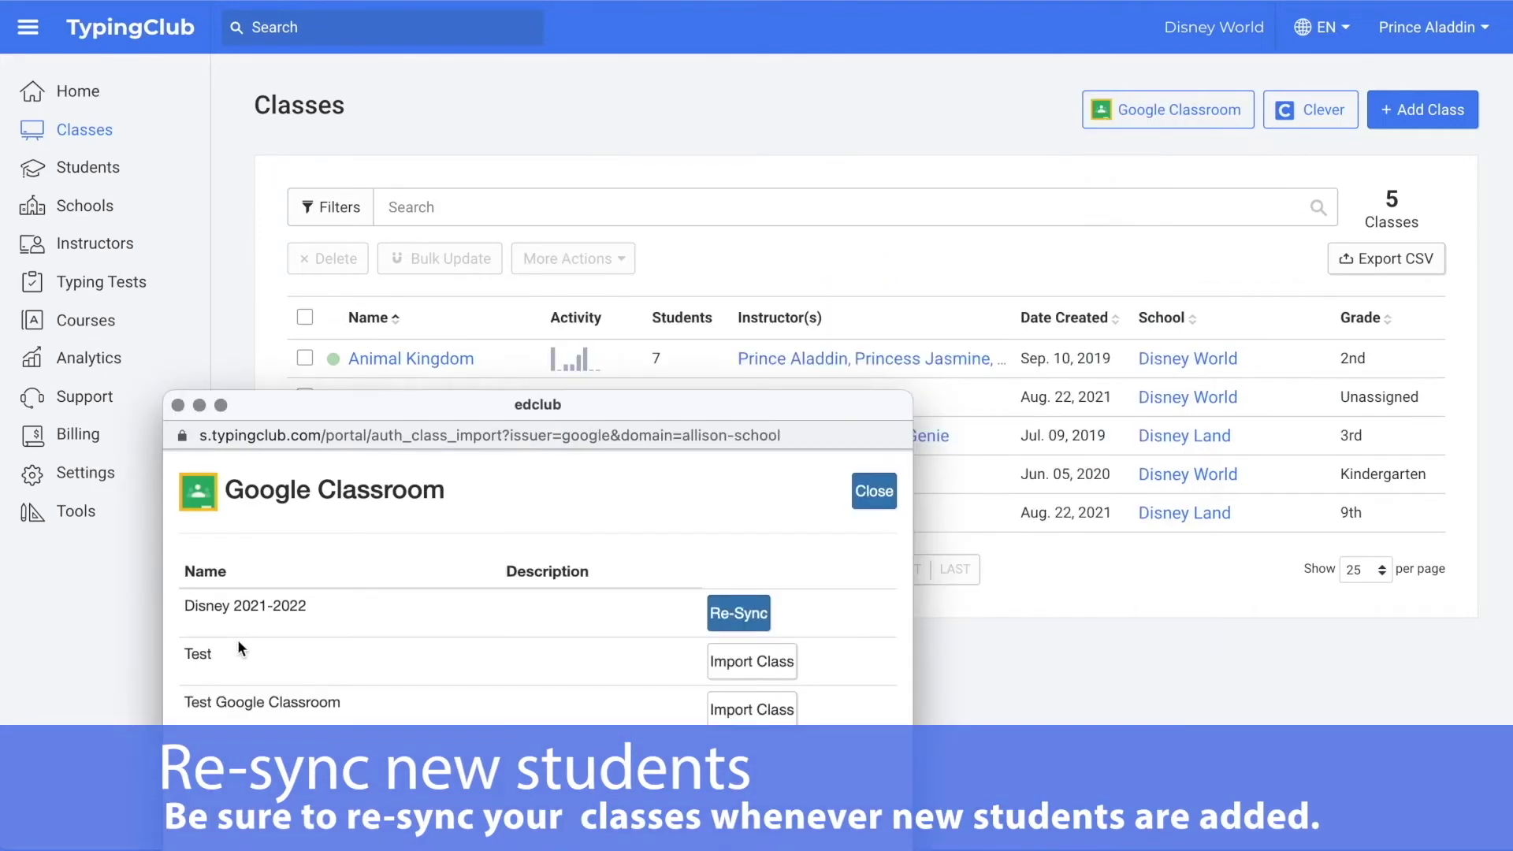
pyautogui.click(731, 613)
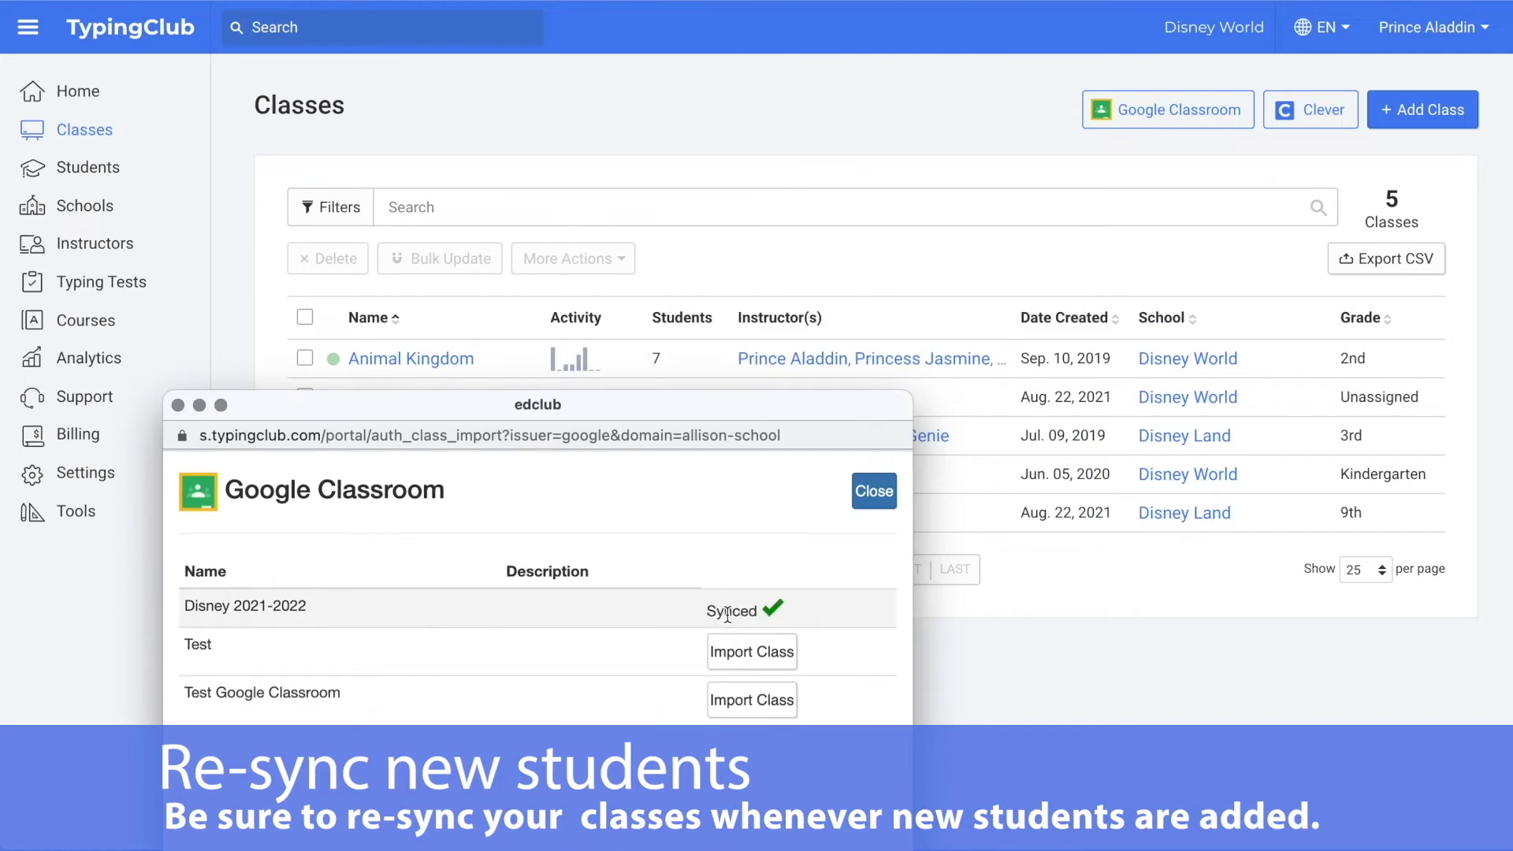
pyautogui.click(876, 493)
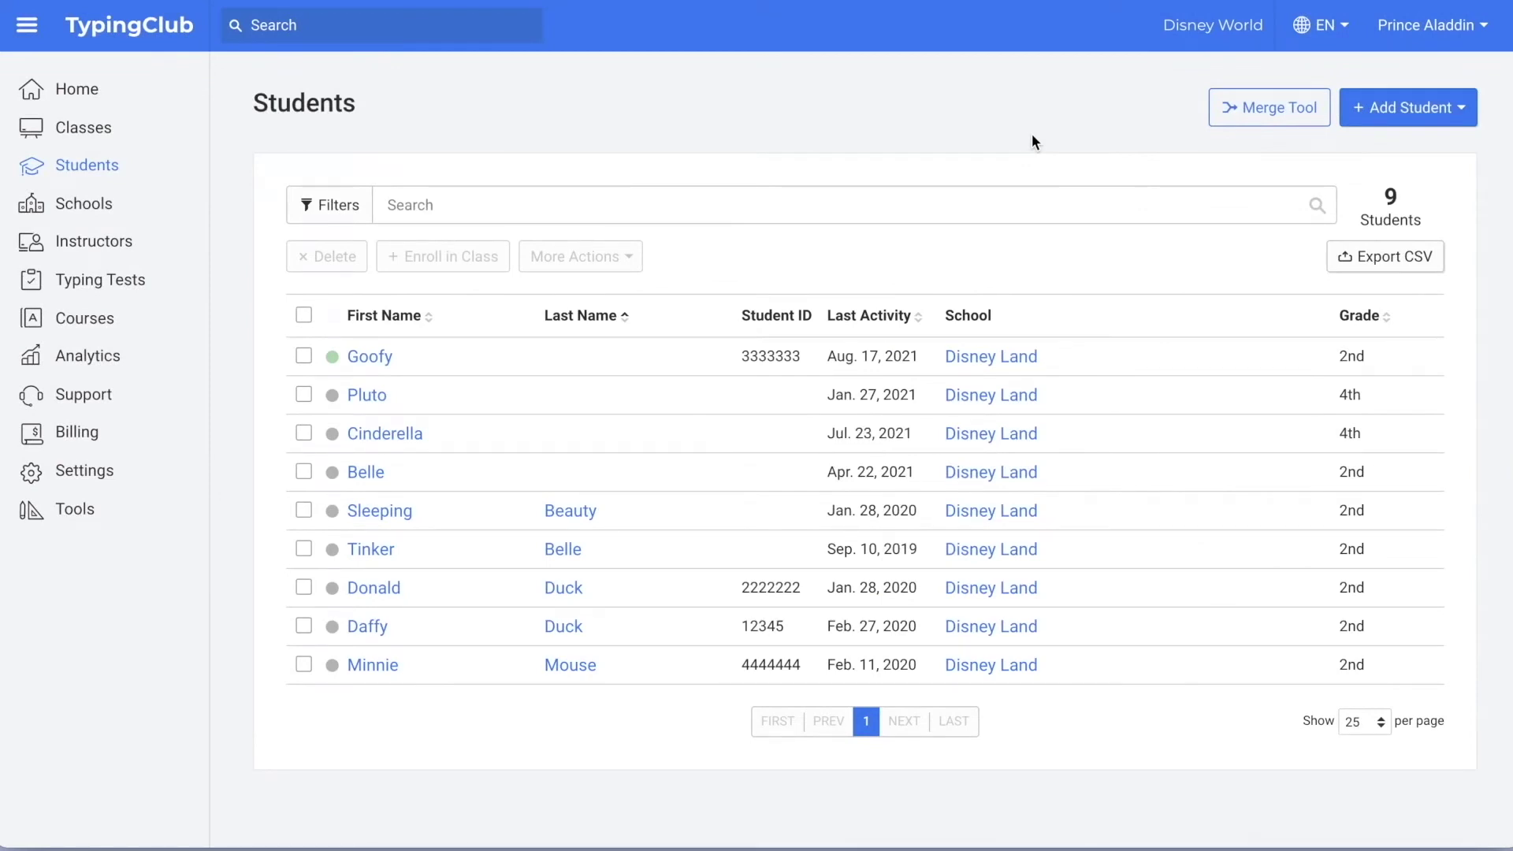
# Start a new single student and enter the student's first name, last name and username.
pyautogui.click(1442, 114)
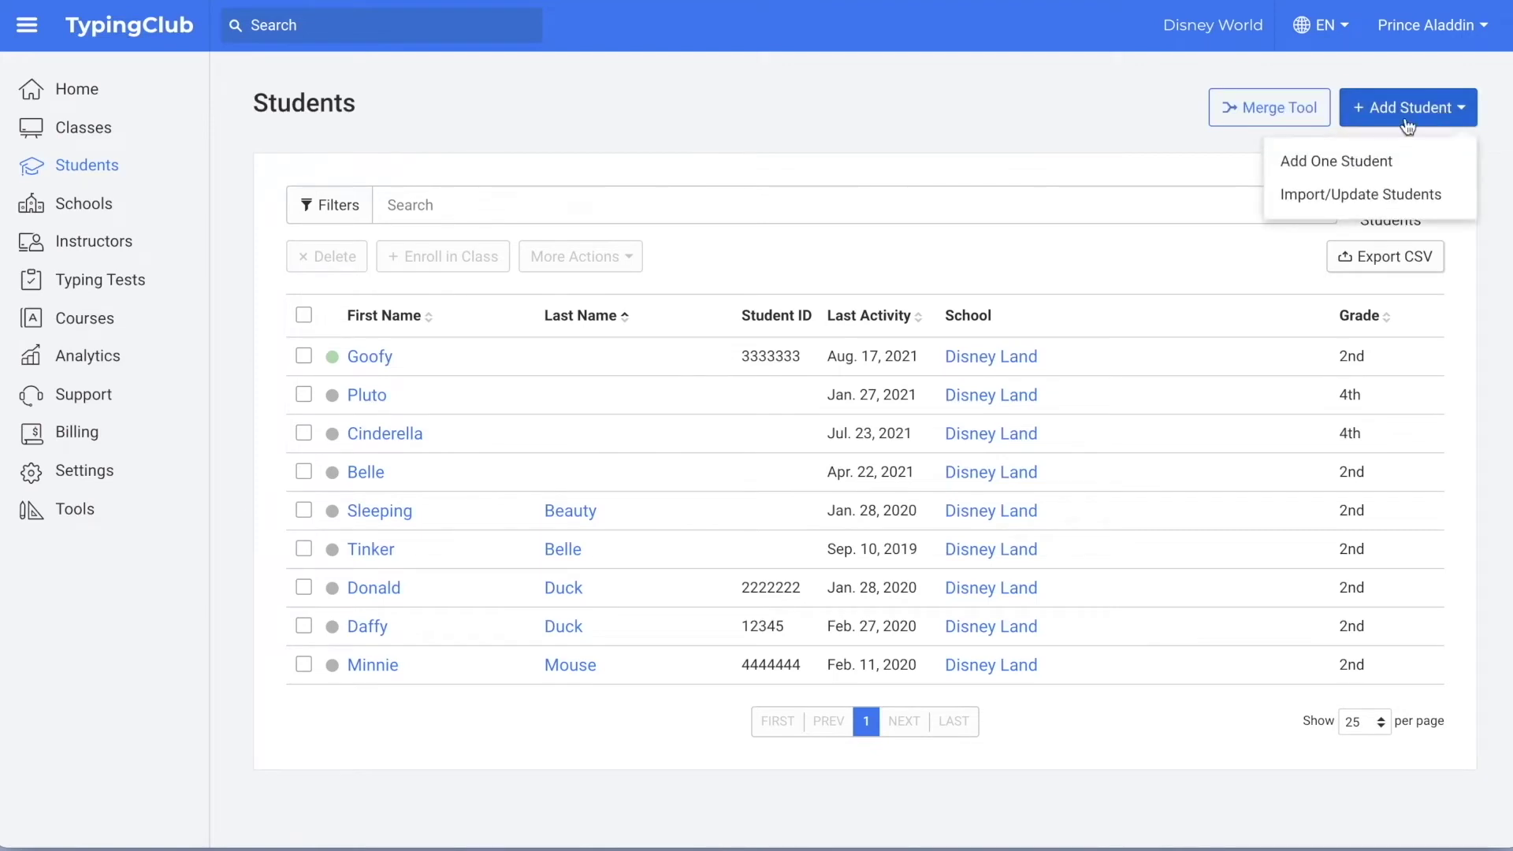
pyautogui.click(1330, 161)
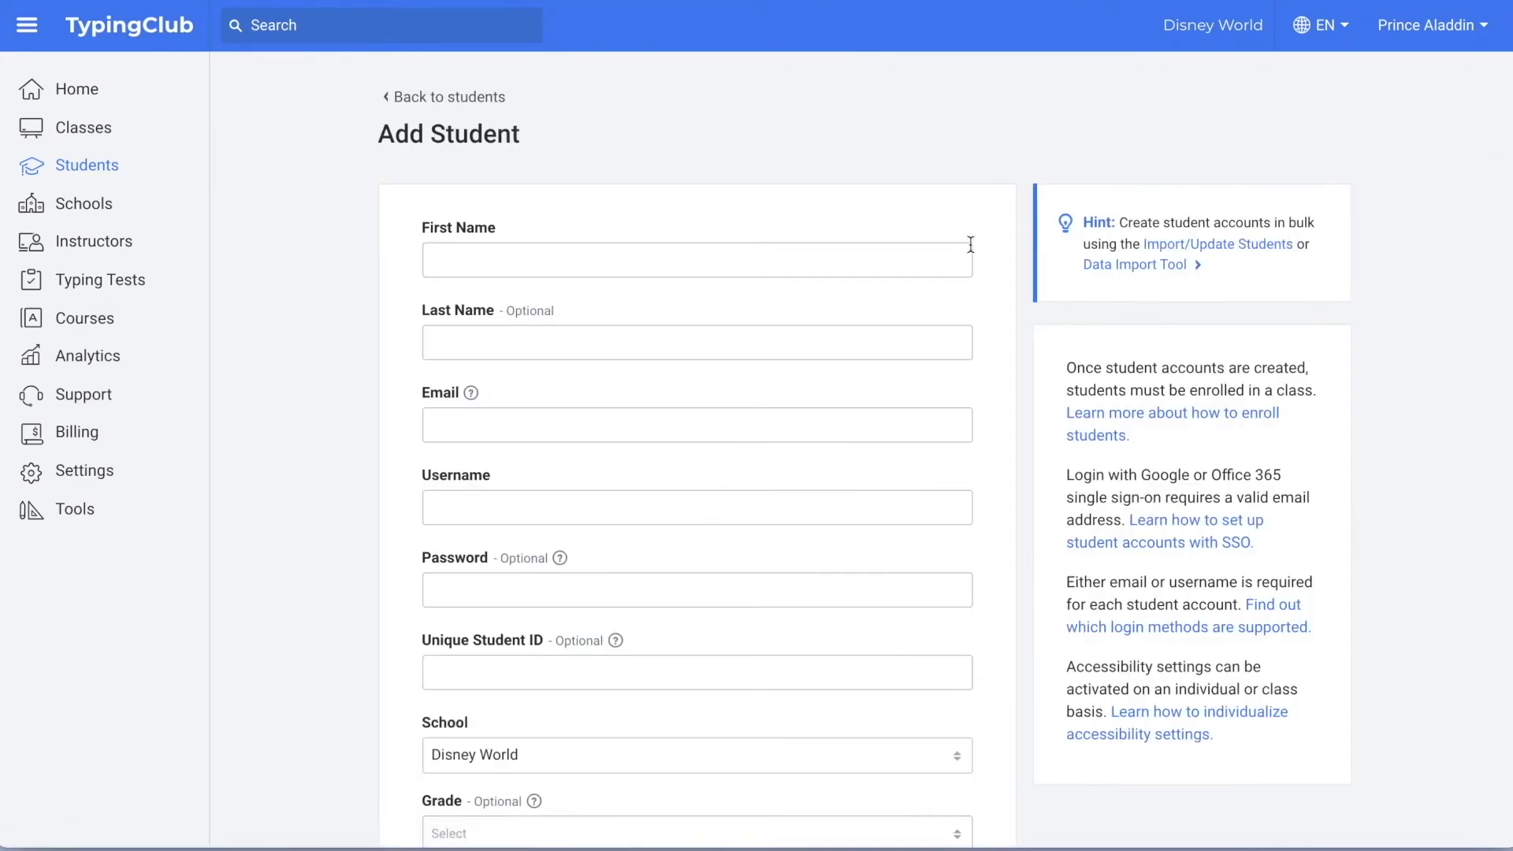
pyautogui.click(846, 265)
pyautogui.write('Peter')
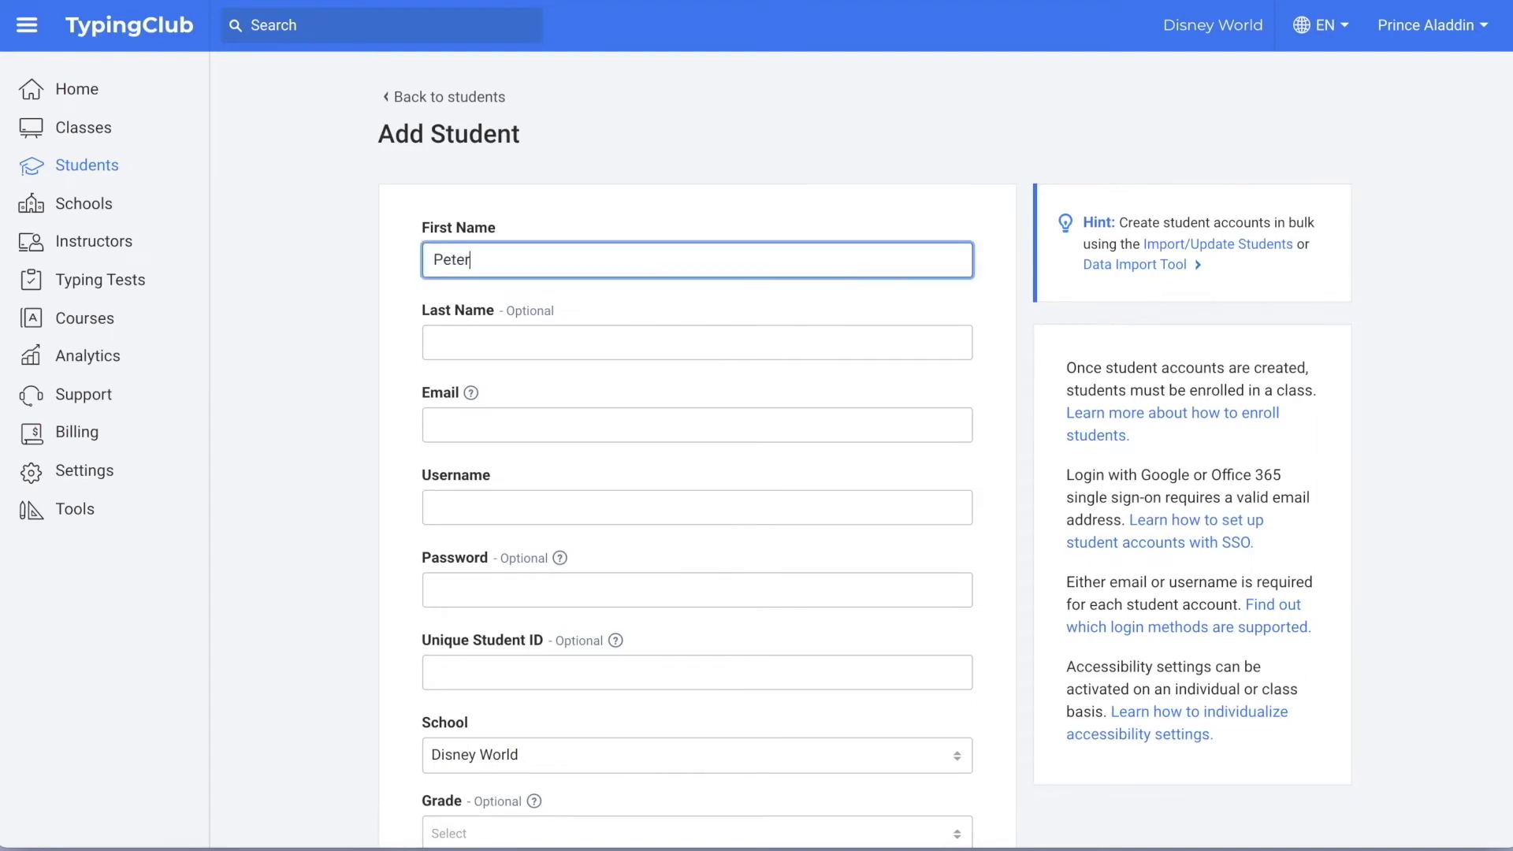
pyautogui.click(777, 334)
pyautogui.write('Pan')
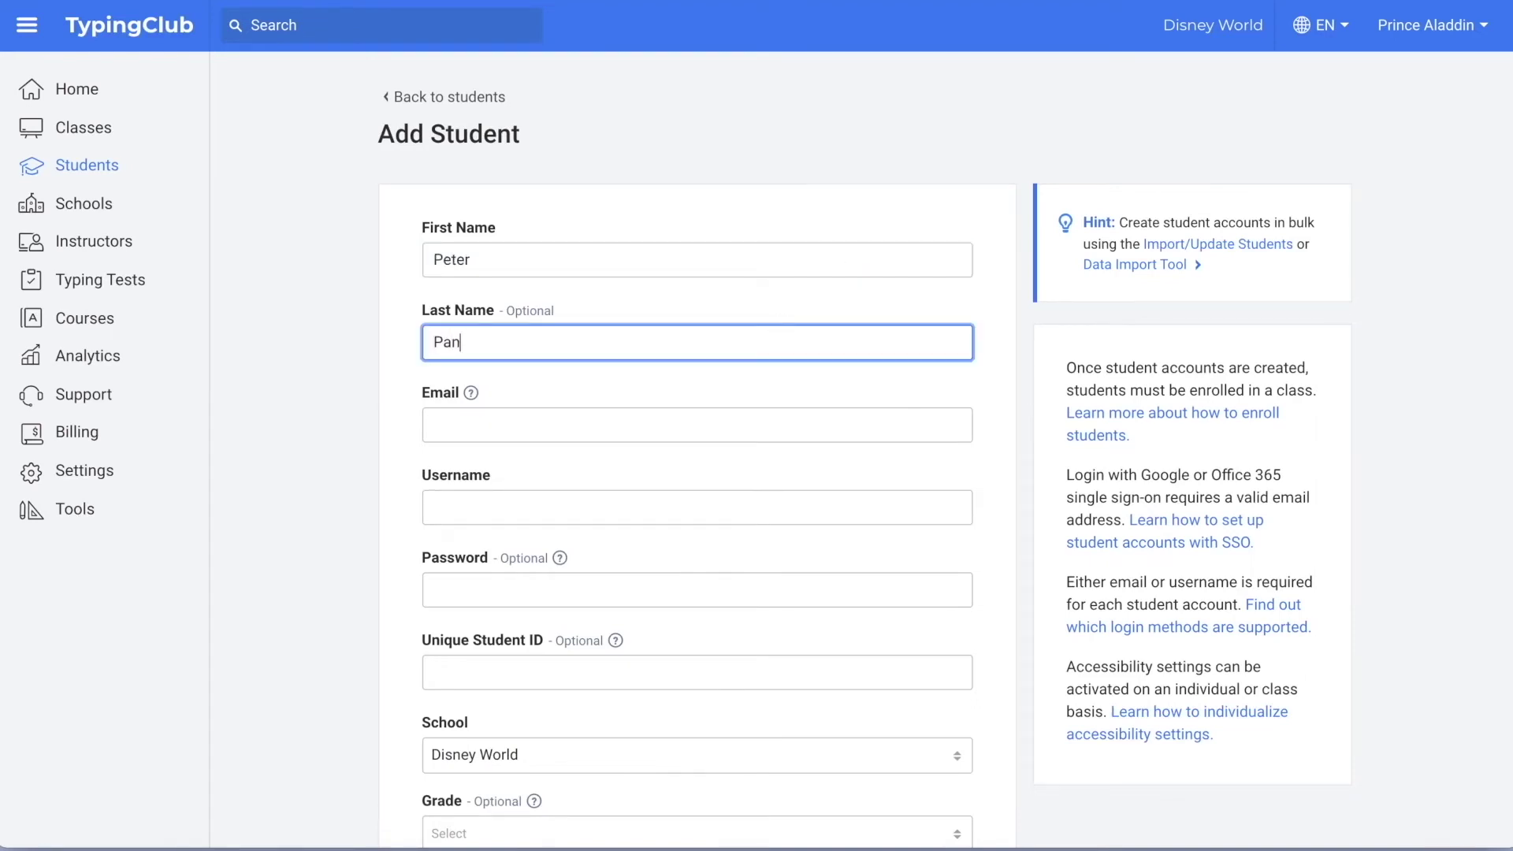
pyautogui.click(386, 431)
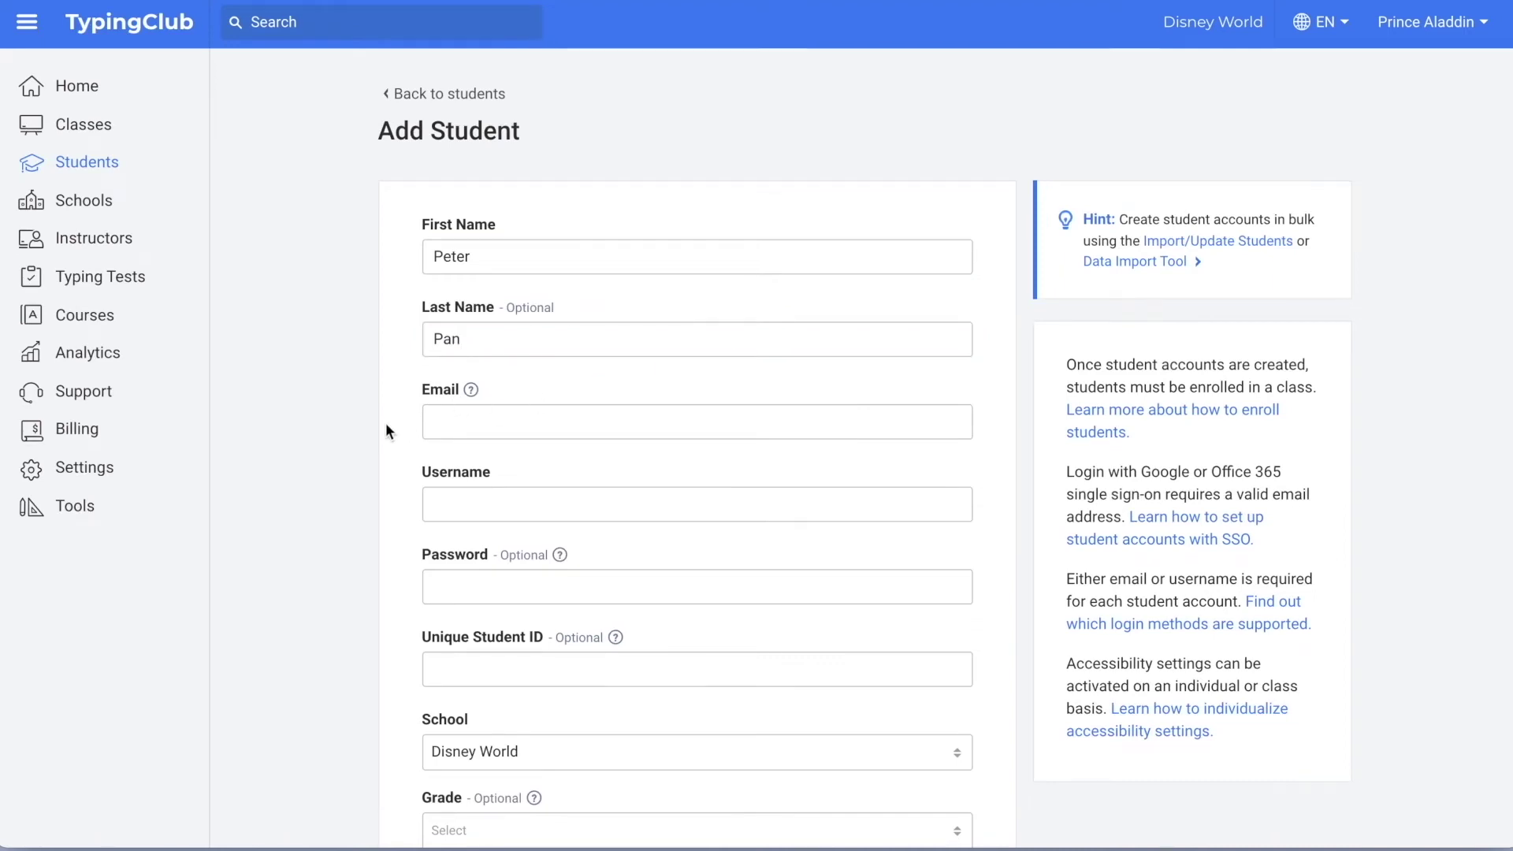
pyautogui.scroll(-2, 386, 430)
pyautogui.click(488, 362)
pyautogui.write('peterpan')
pyautogui.click(367, 380)
# Set the new student's grade to 2nd and expand the Accessibility options.
pyautogui.scroll(-1, 367, 378)
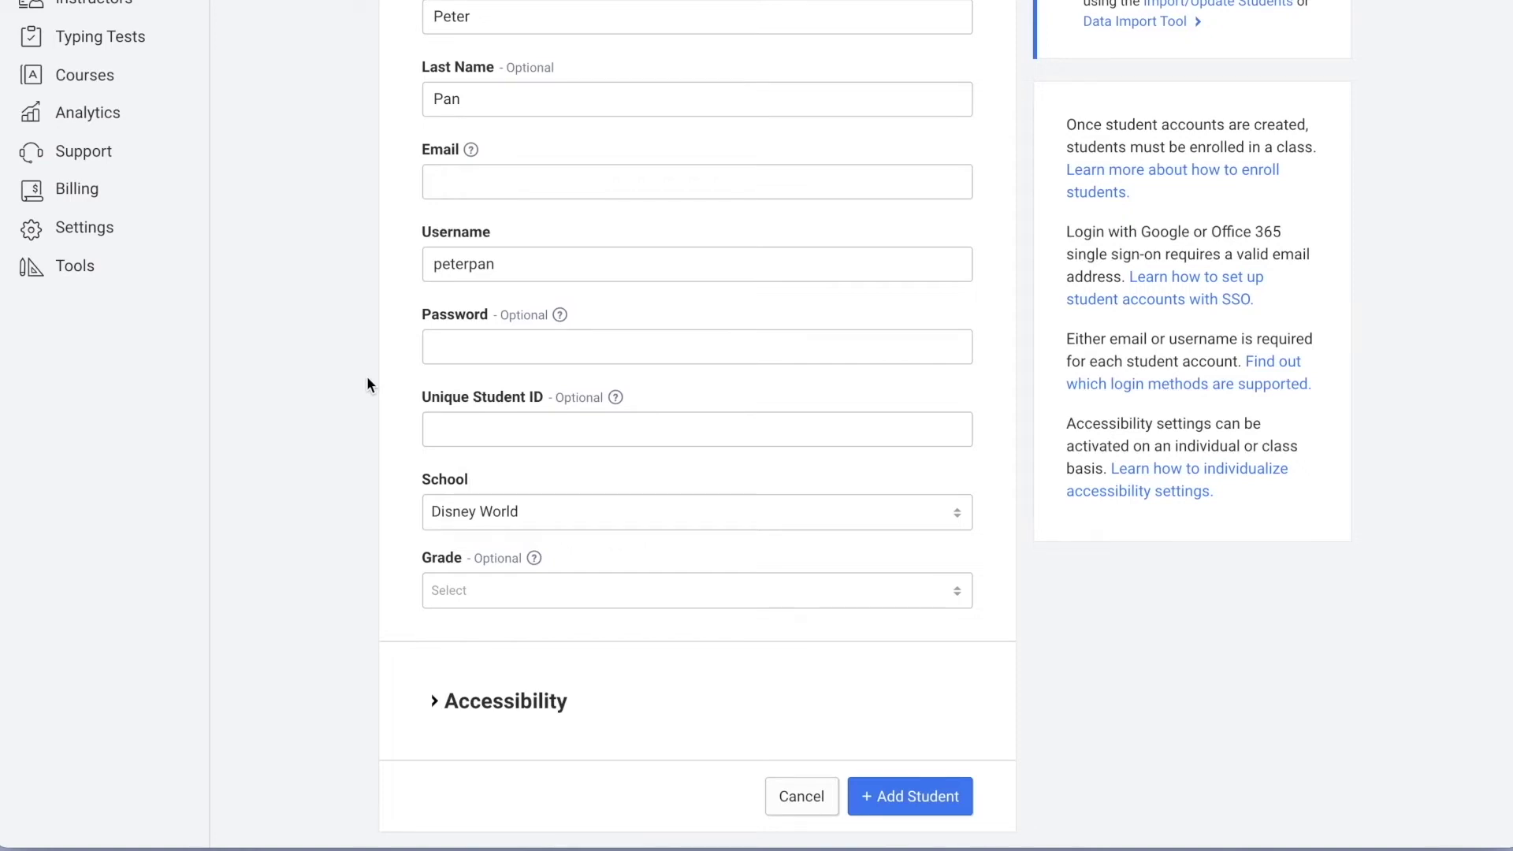
pyautogui.scroll(-1, 367, 378)
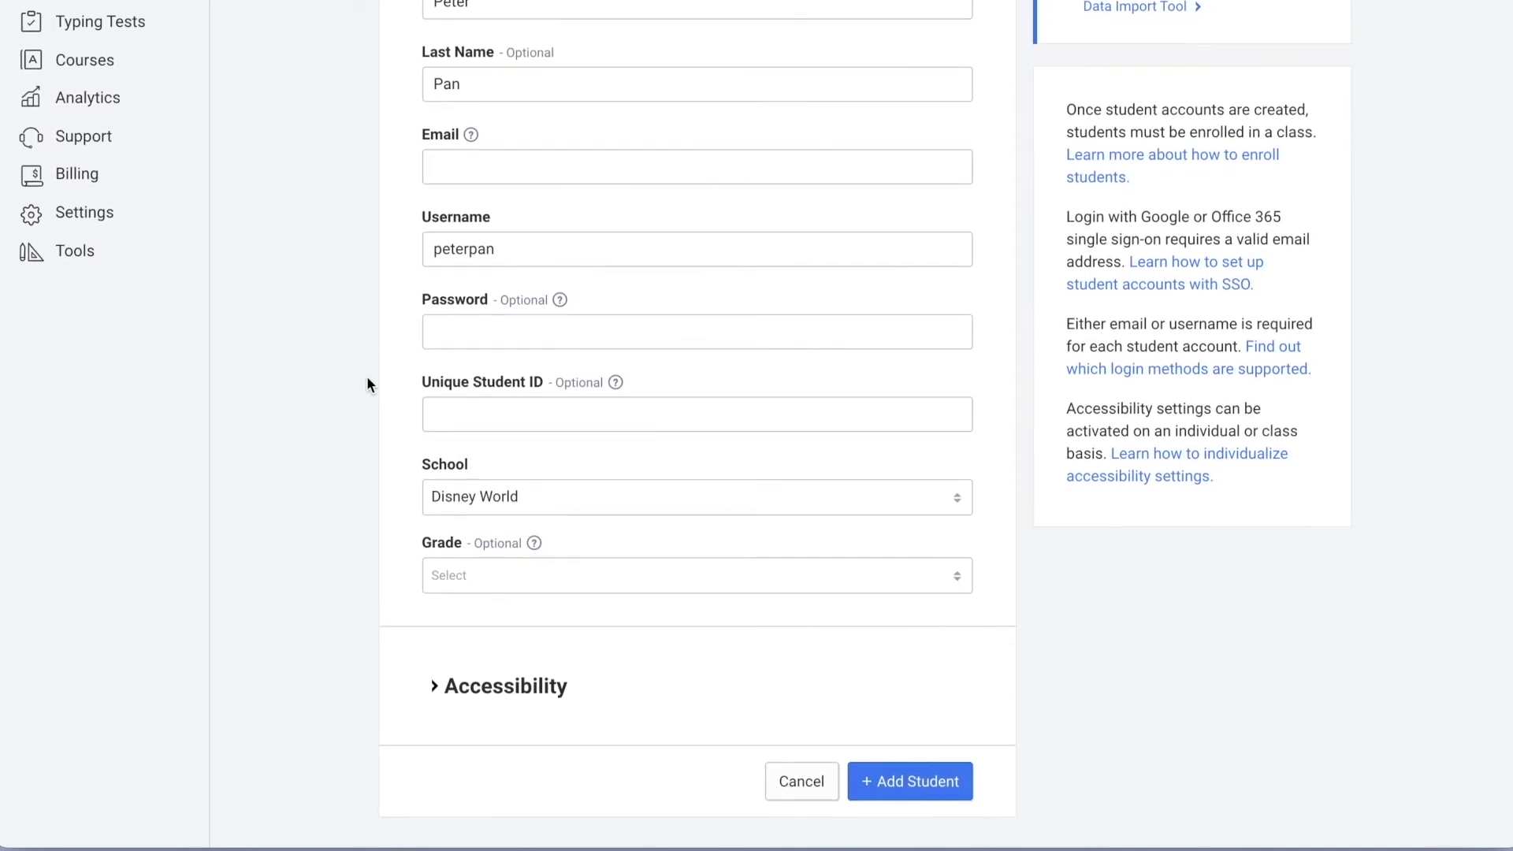
pyautogui.scroll(-1, 391, 407)
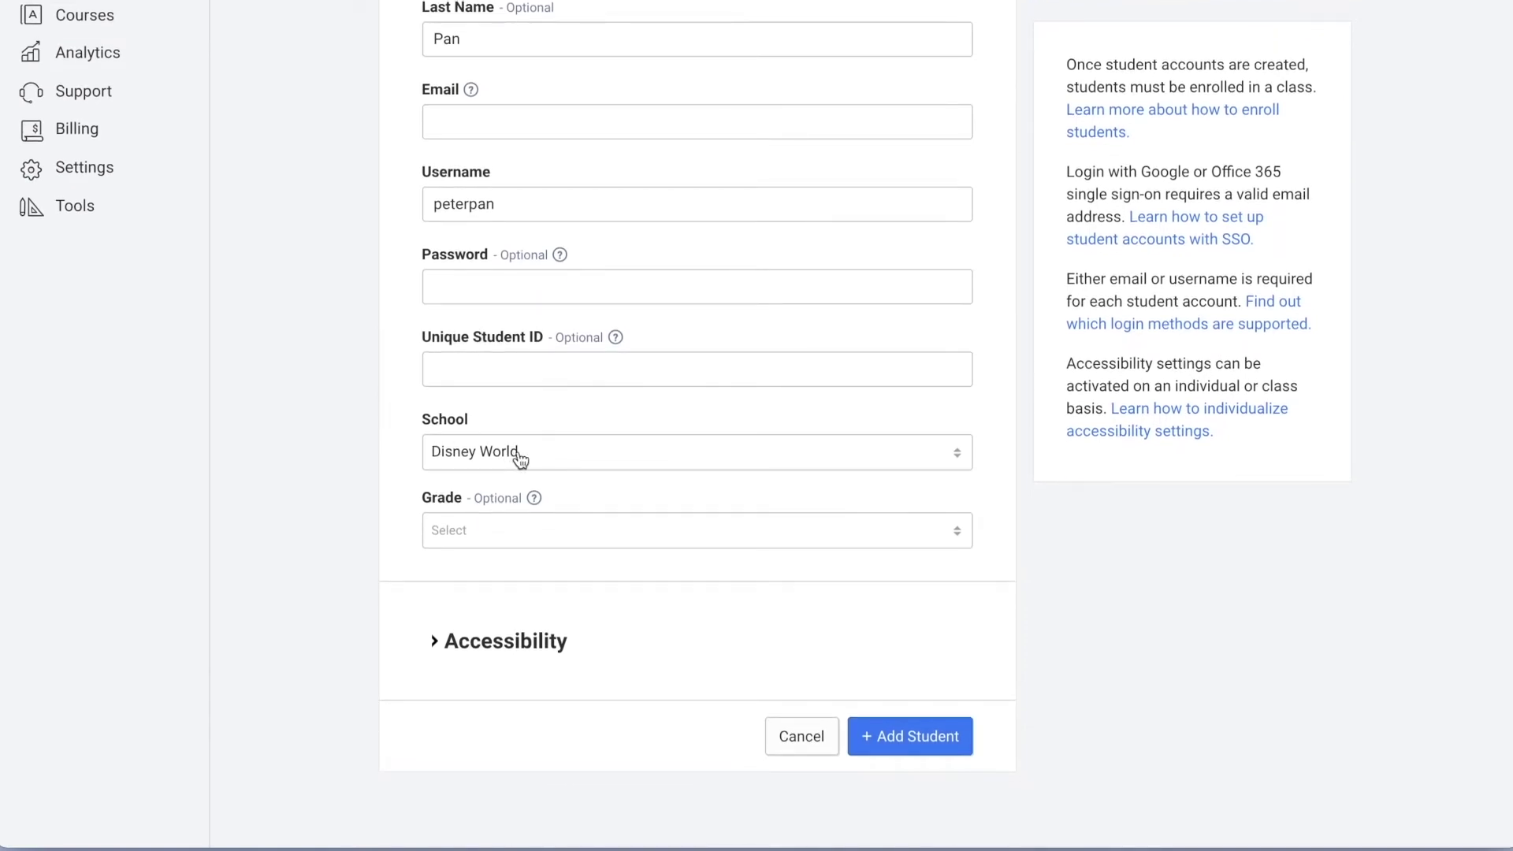
pyautogui.click(587, 543)
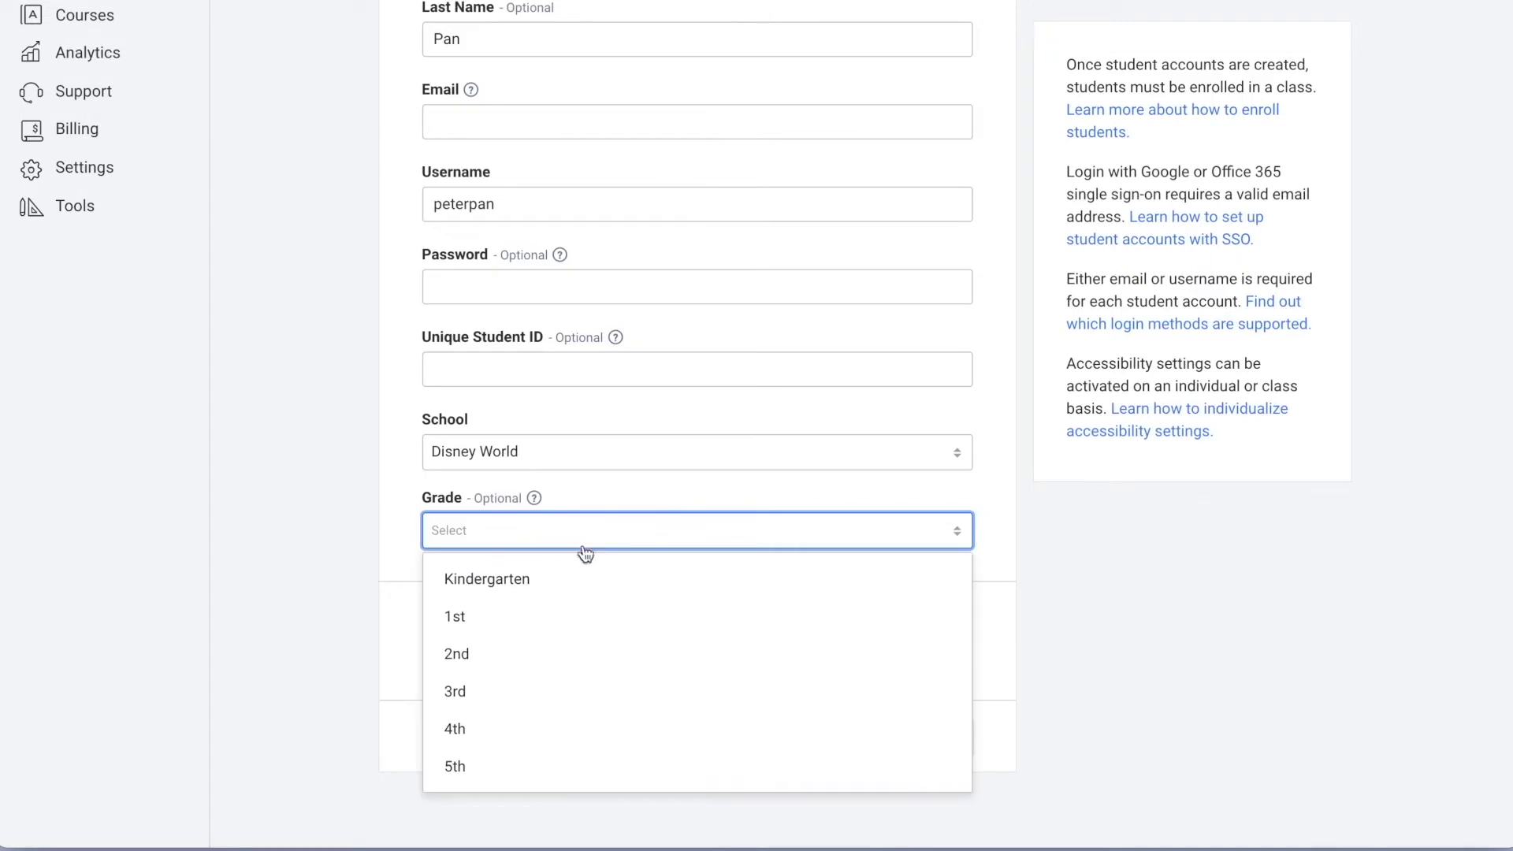
pyautogui.click(538, 654)
pyautogui.click(365, 539)
pyautogui.click(435, 645)
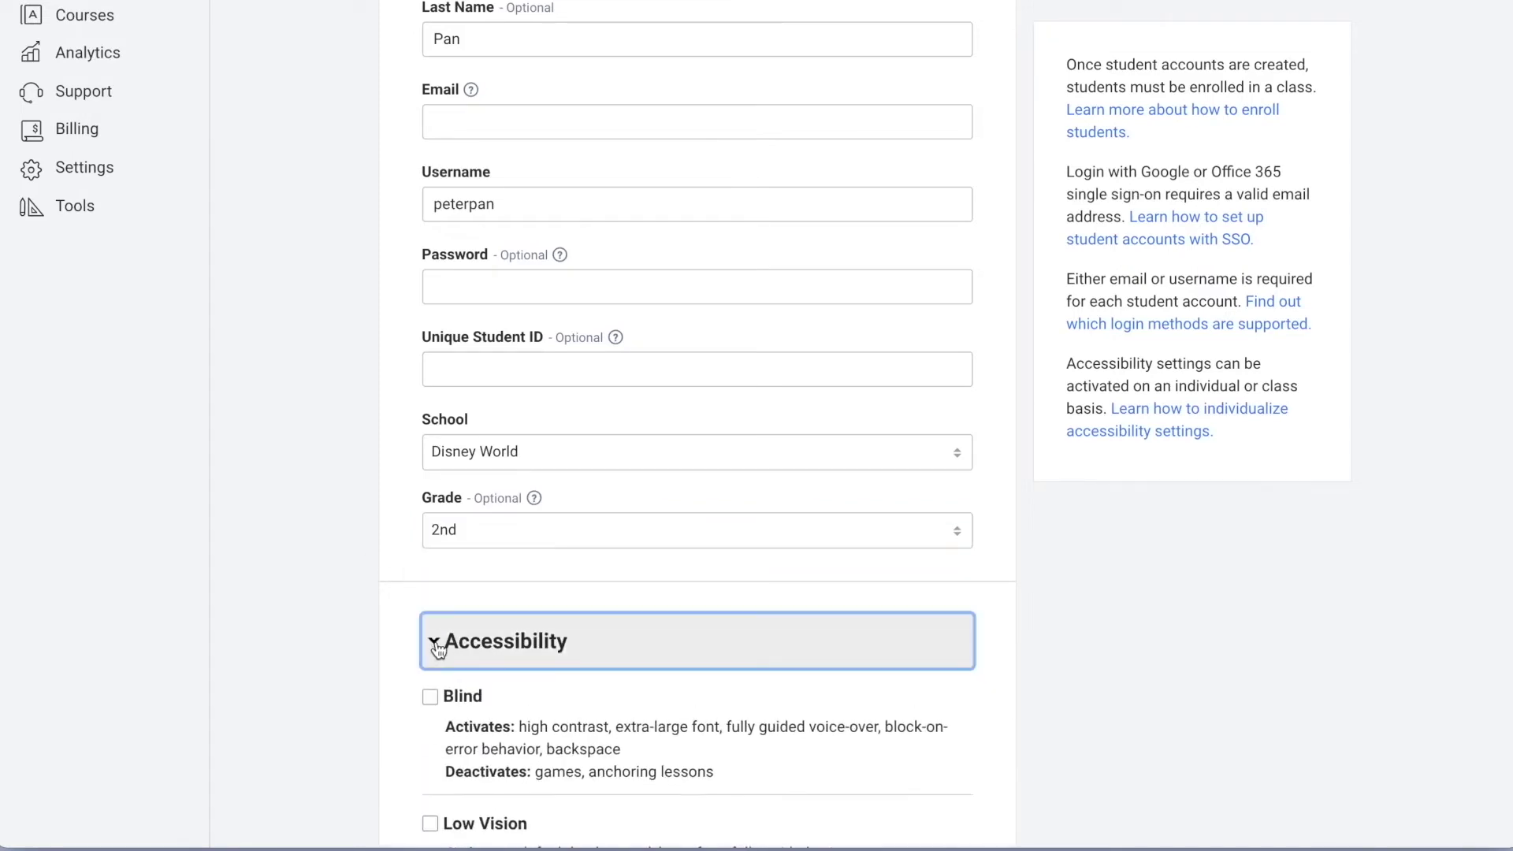
pyautogui.scroll(-7, 349, 660)
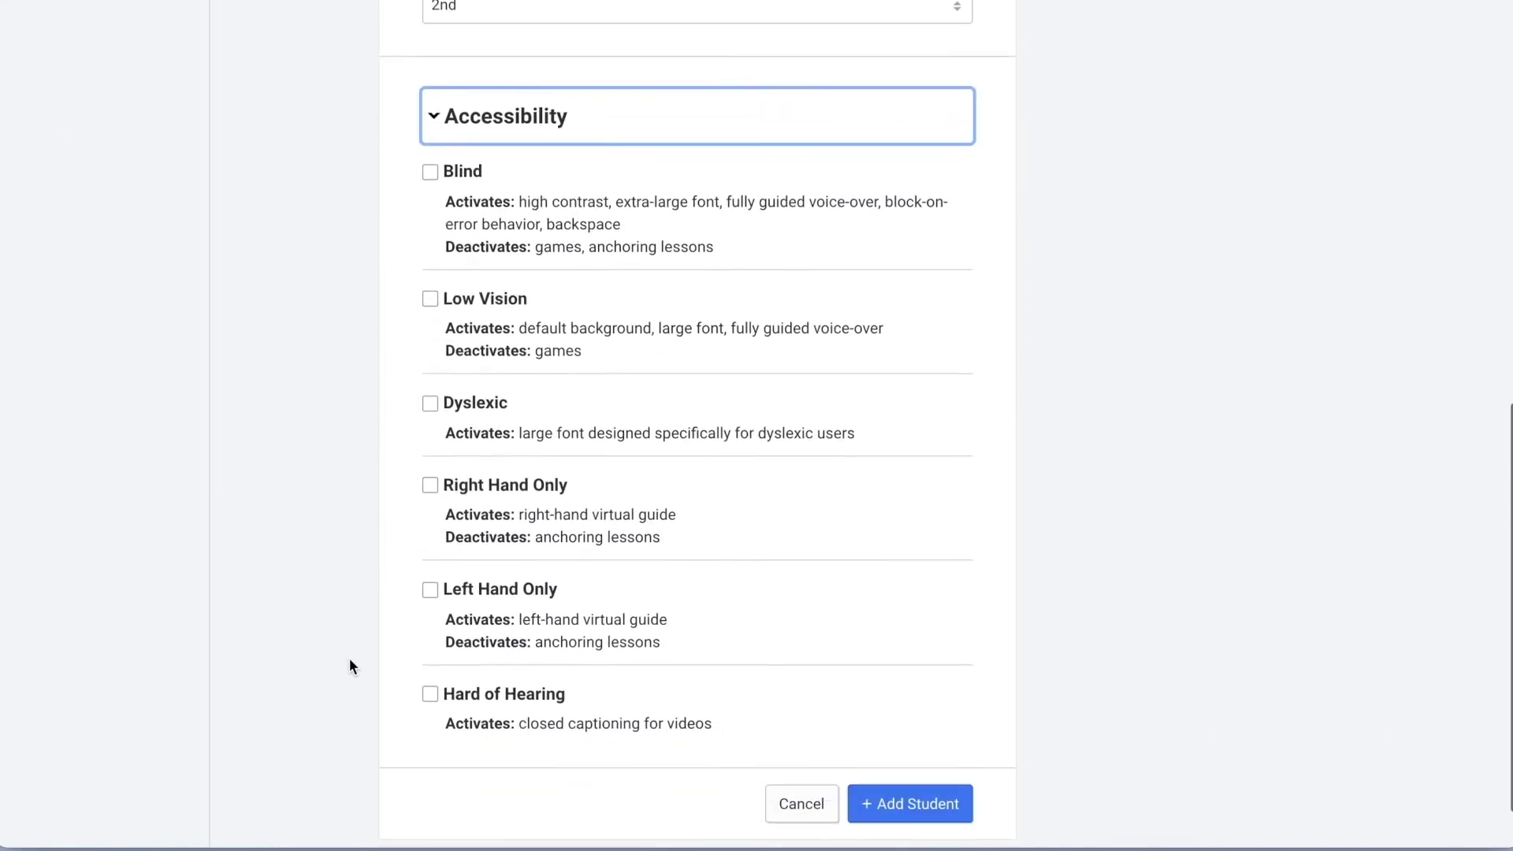
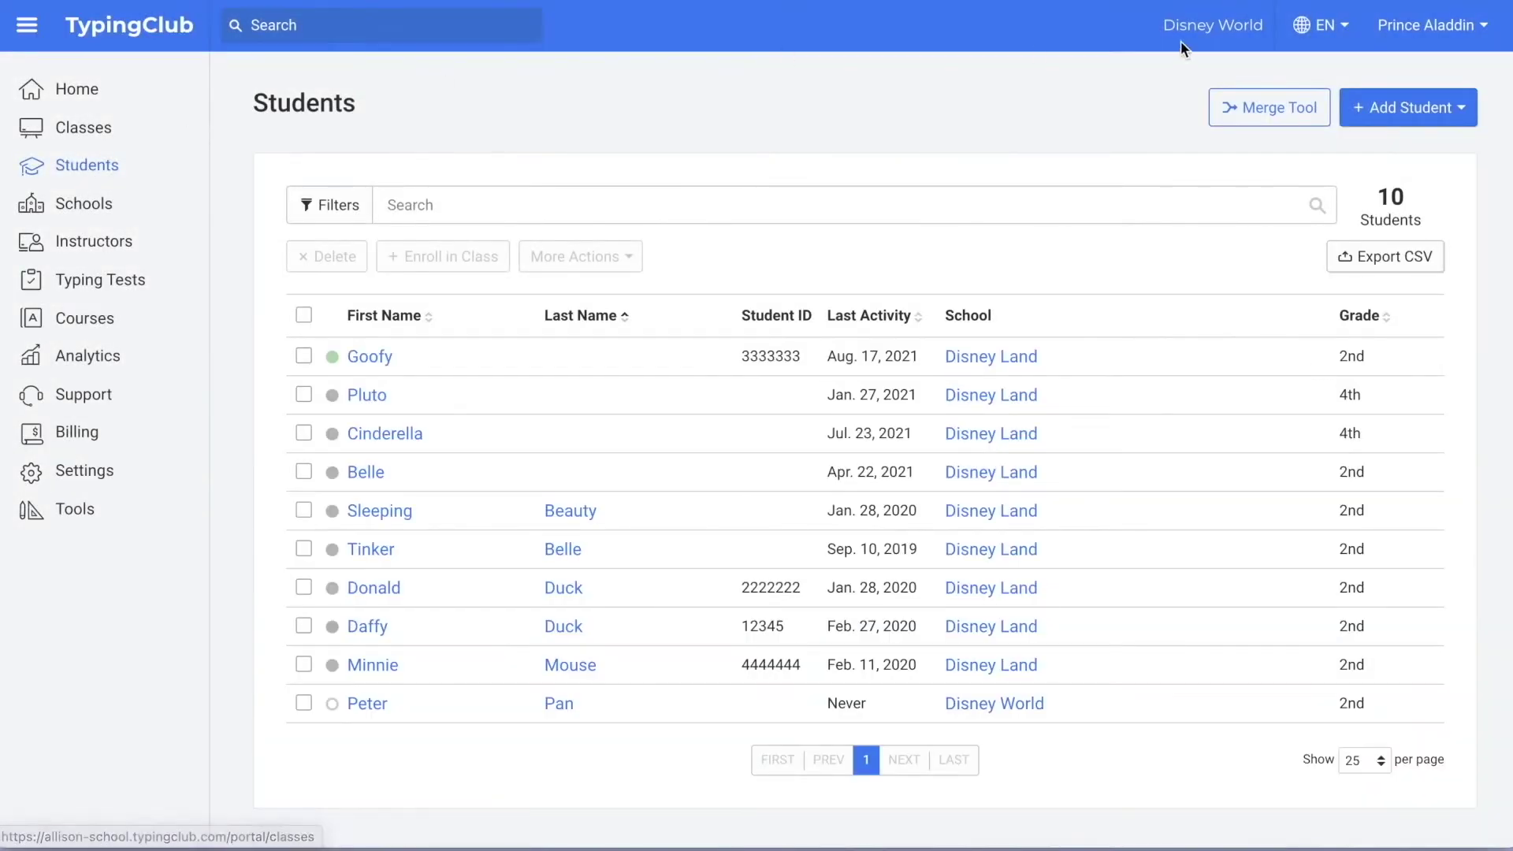
# Choose Add Student ▸ Import/Update Students and pick the Import/Update Tool card.
pyautogui.click(1427, 109)
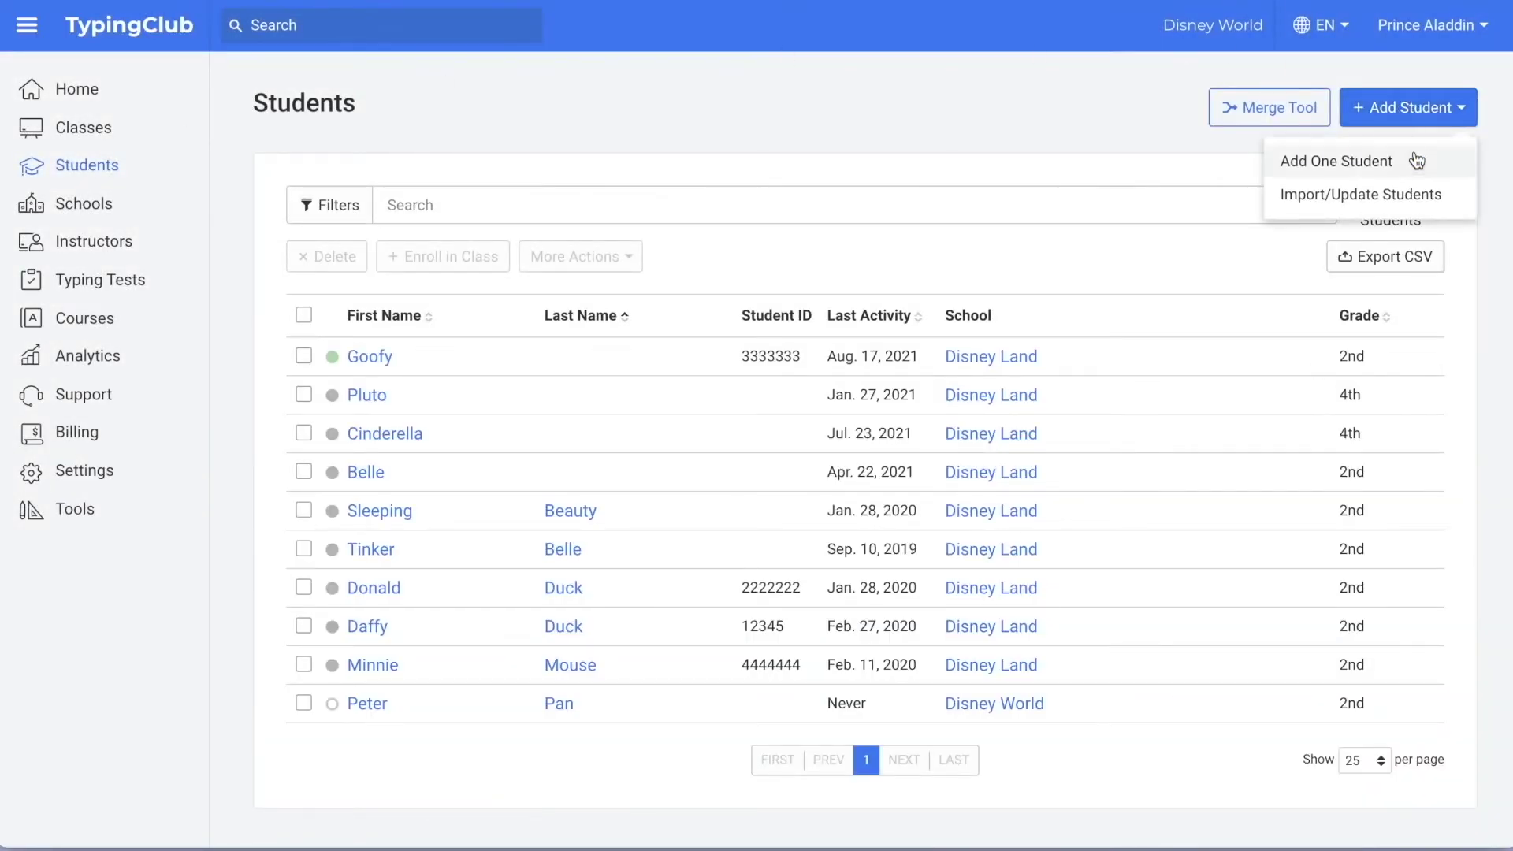
pyautogui.click(1419, 197)
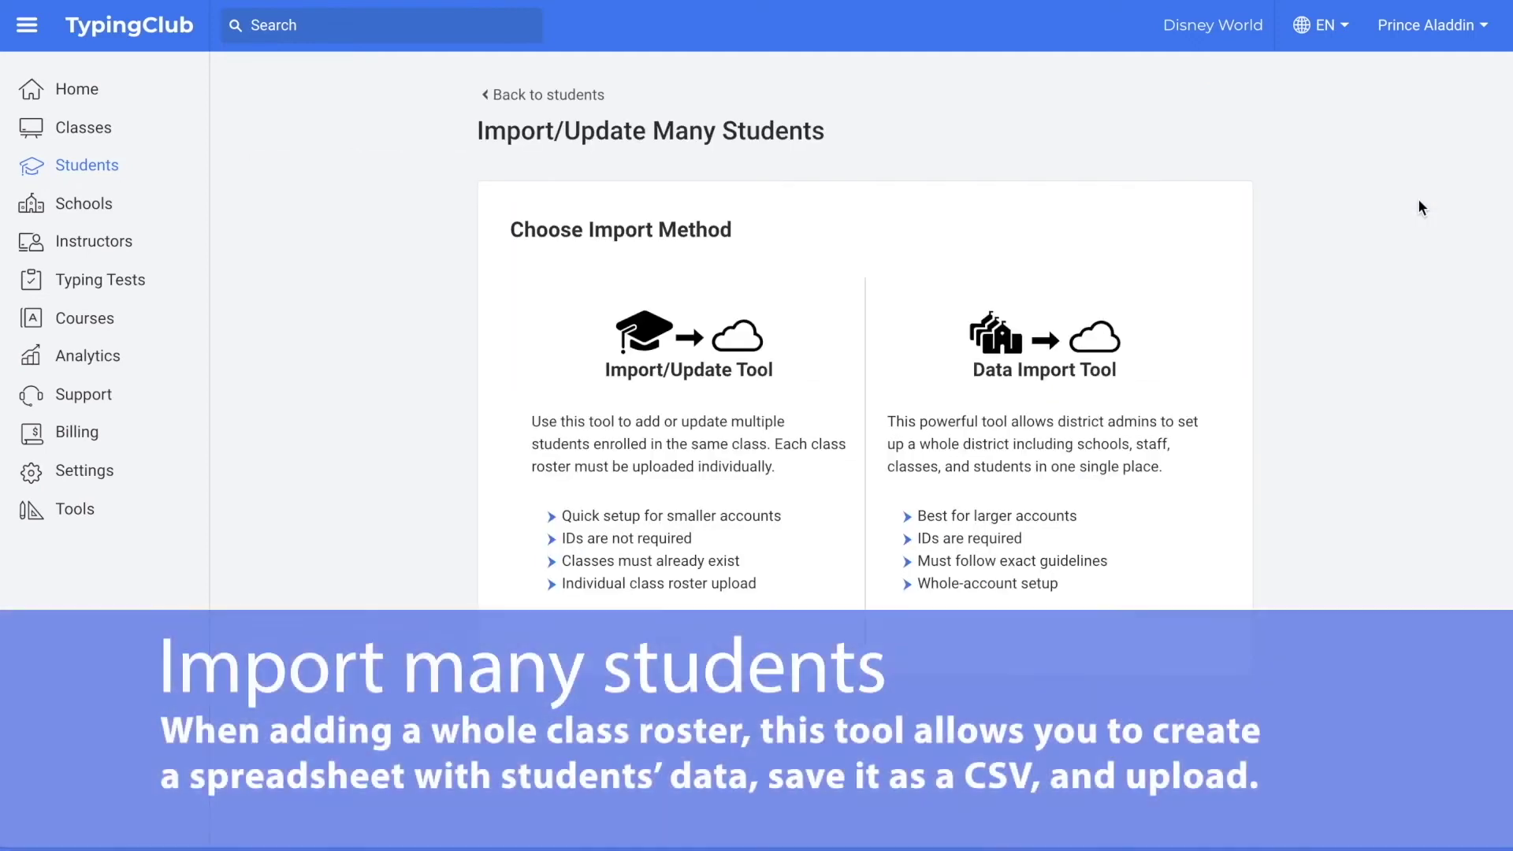
pyautogui.click(572, 384)
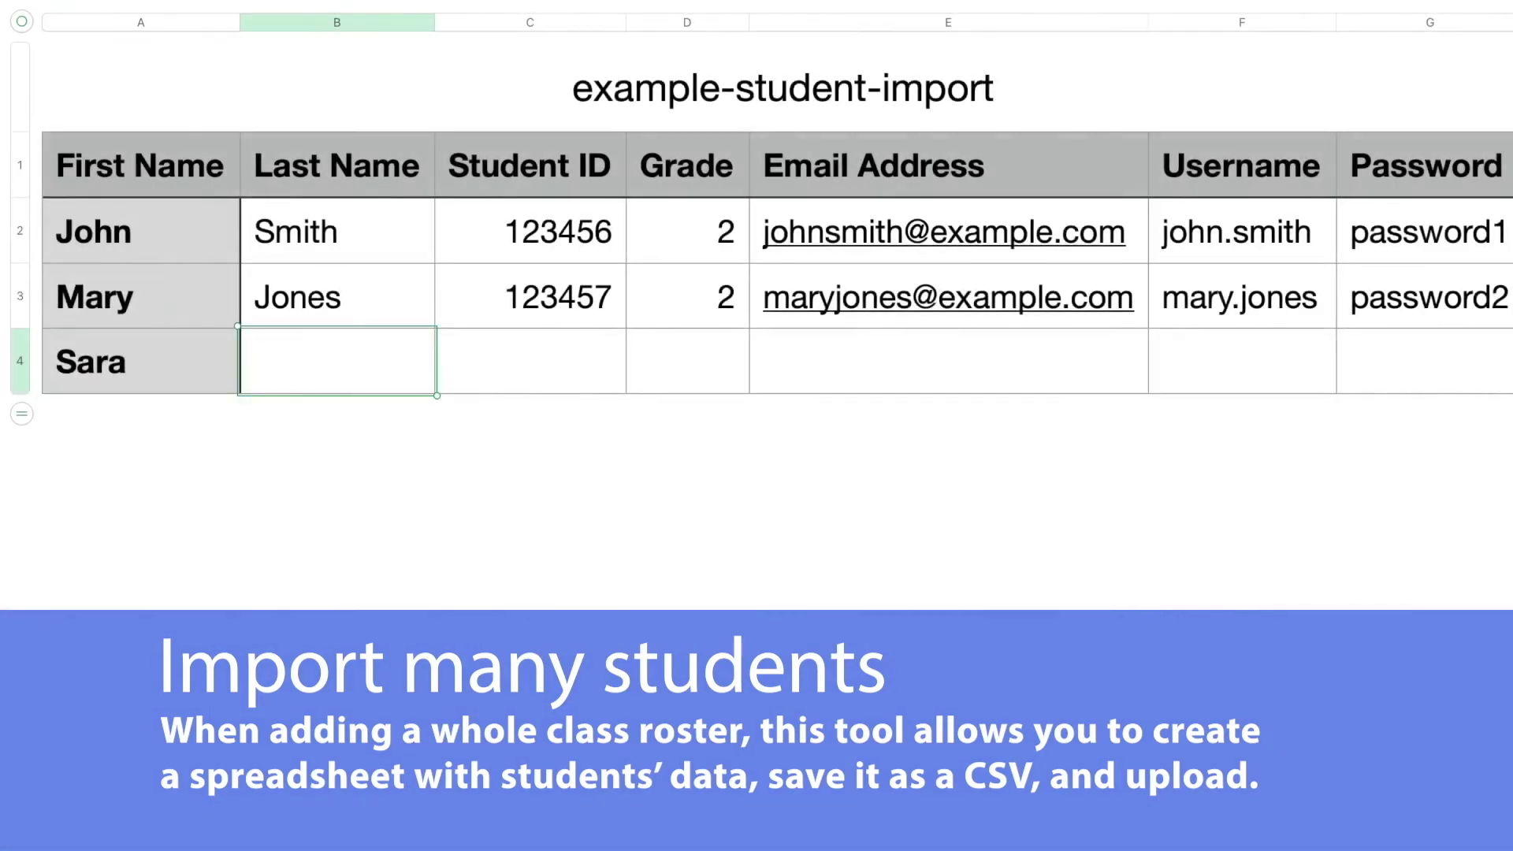
# Enter the third student's last name, student ID and grade 3.
pyautogui.write('Stockton')
pyautogui.press('Tab')
pyautogui.write('12349')
pyautogui.press('Tab')
pyautogui.write('3')
pyautogui.press('Tab')
# Add the student's email address, a dotted username and a password.
pyautogui.write('sara')
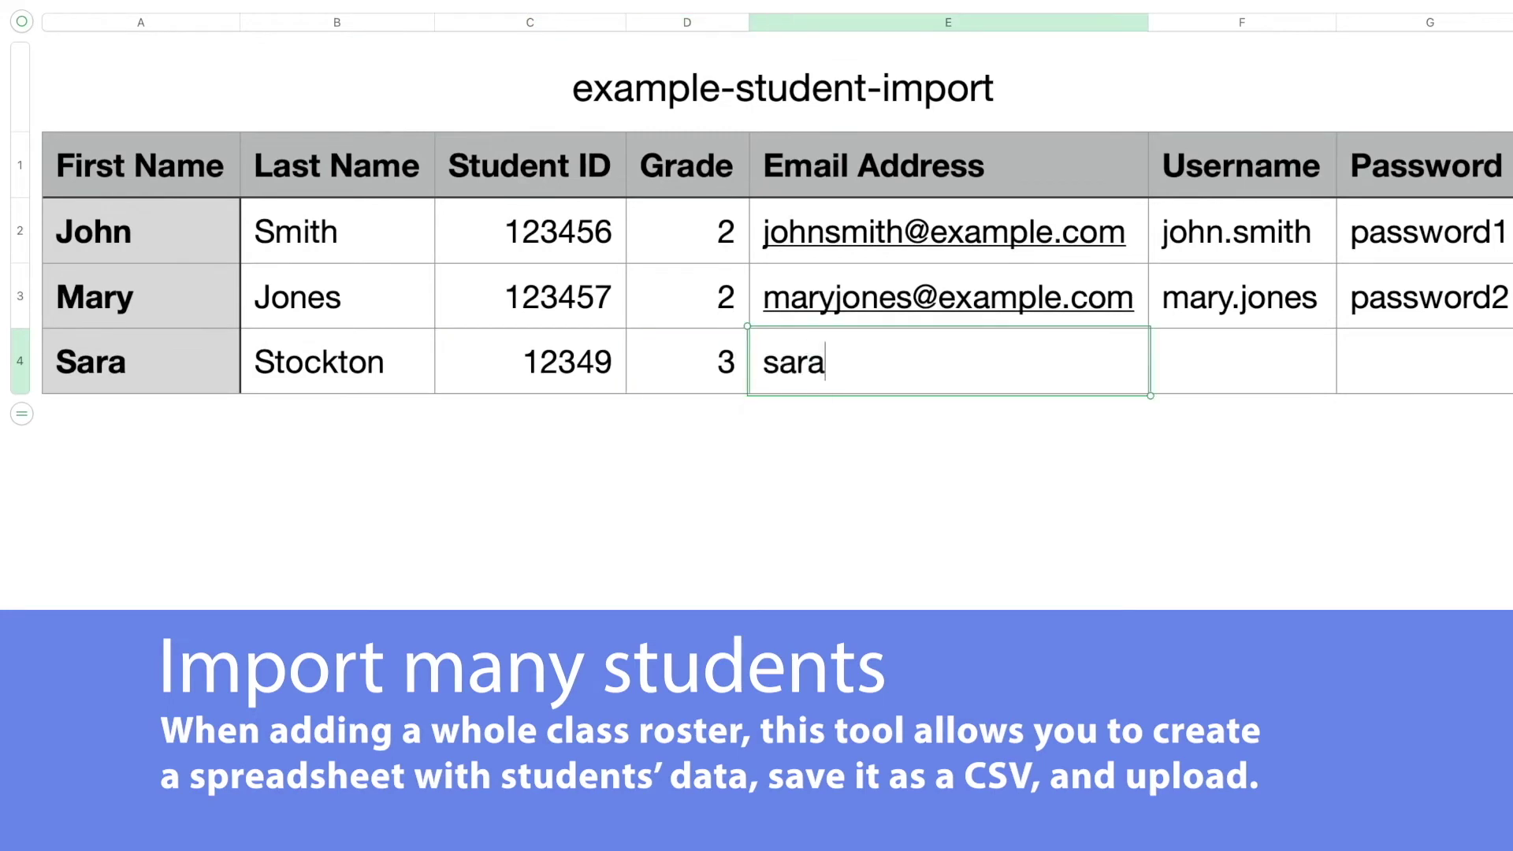
pyautogui.write('stockton@example.com')
pyautogui.press('Tab')
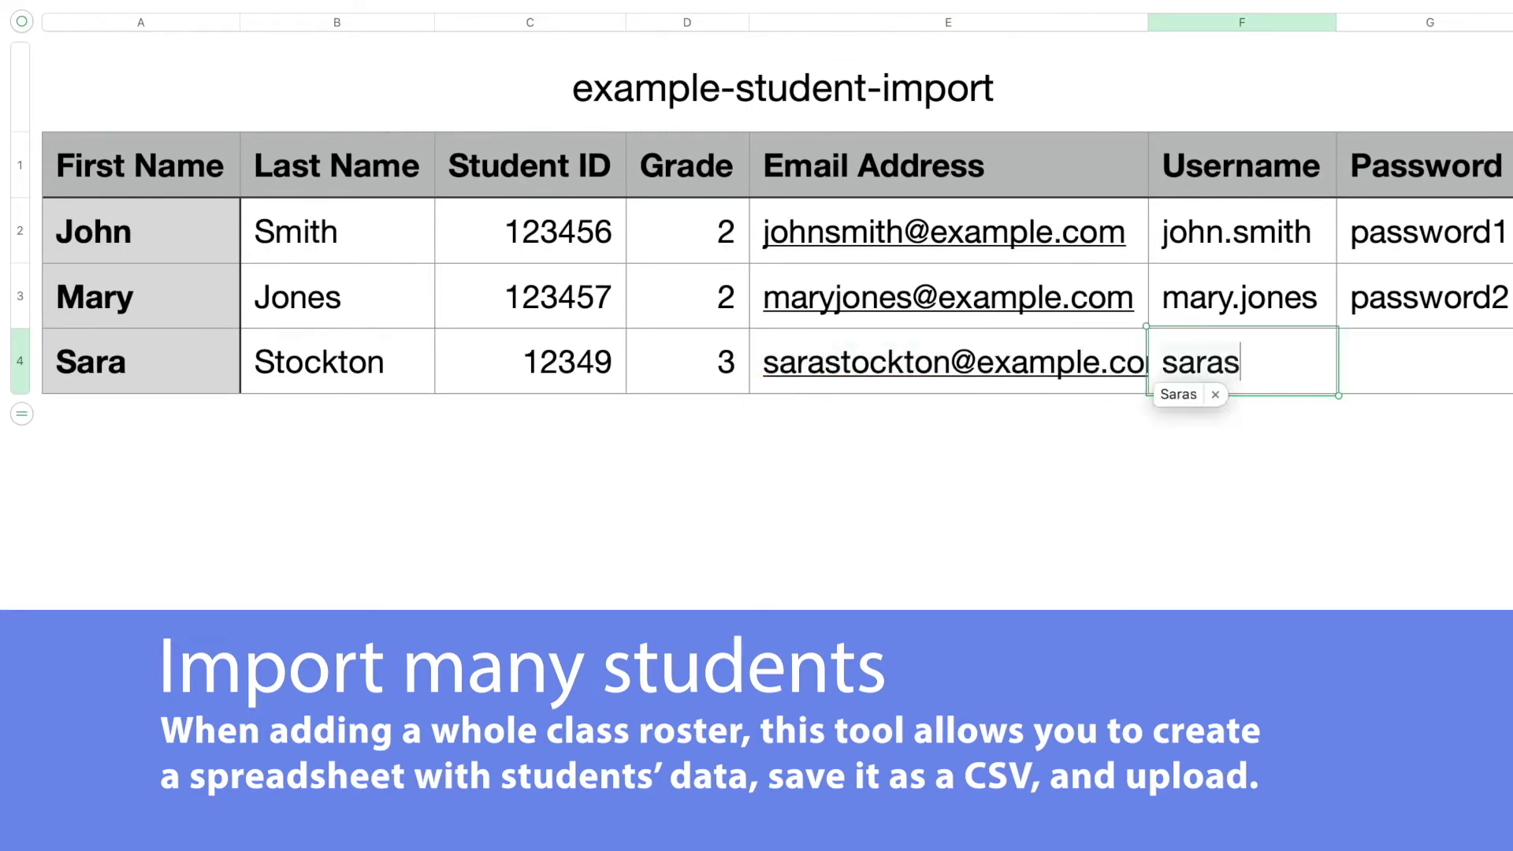
pyautogui.press('Left')
pyautogui.press('Left')
pyautogui.press('Left')
pyautogui.press('Left')
pyautogui.press('Left')
pyautogui.press('Left')
pyautogui.press('Left')
pyautogui.press('Left')
pyautogui.press('Tab')
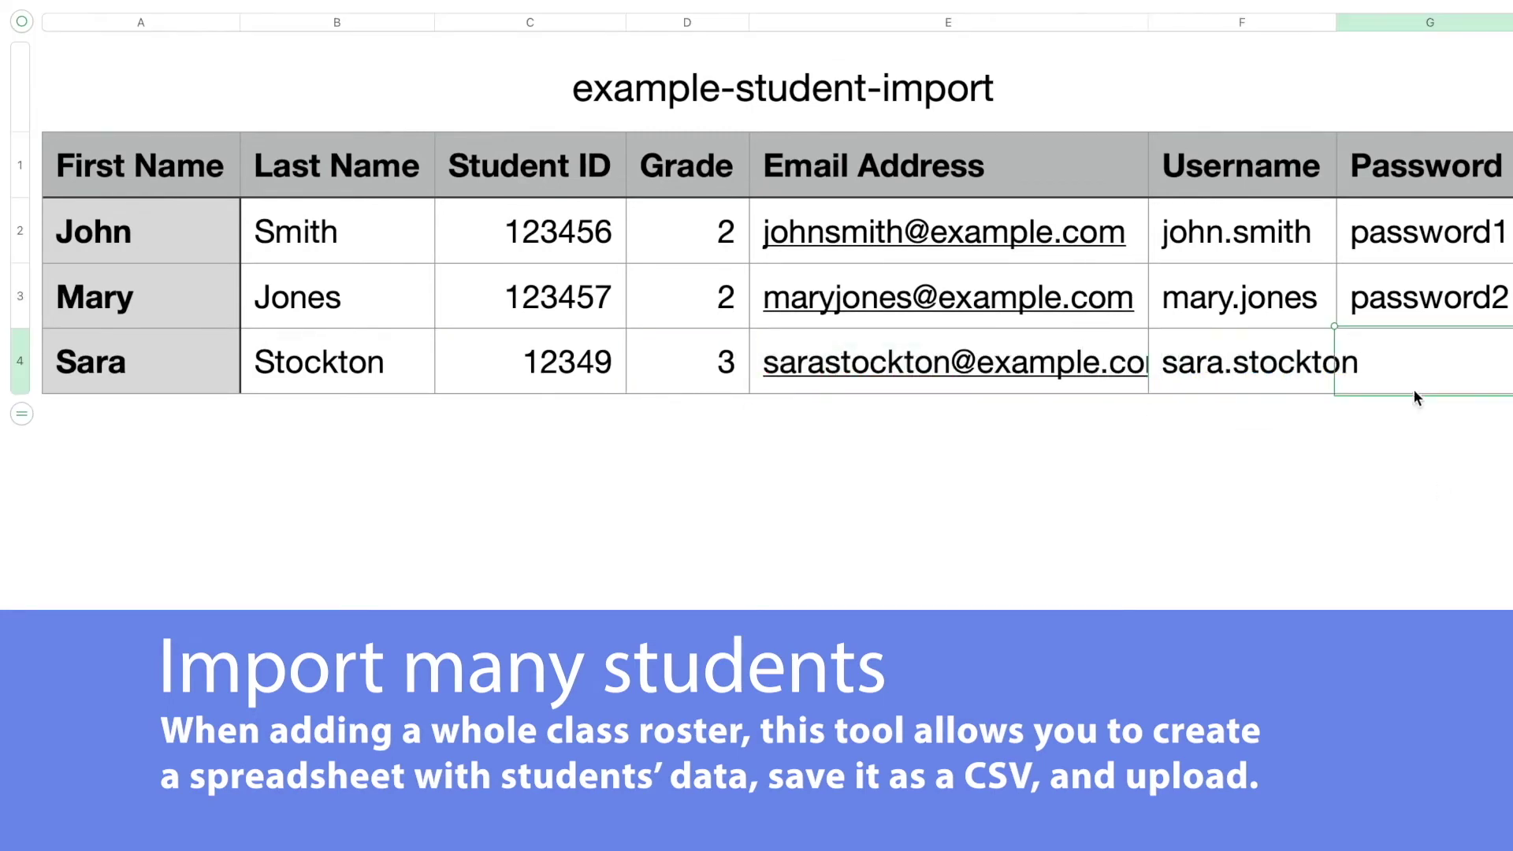
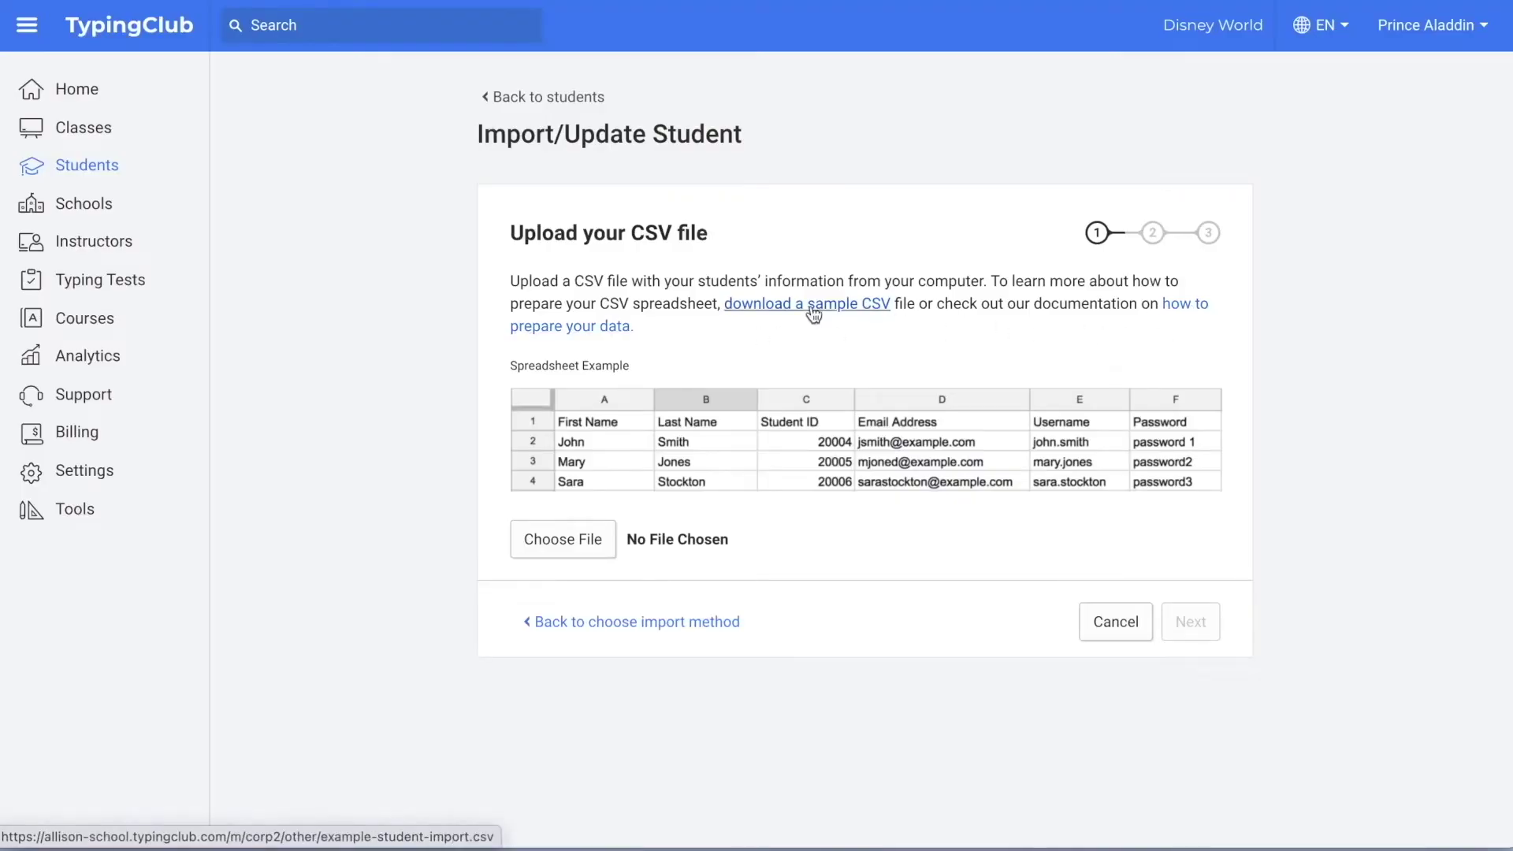
# Download the sample student CSV, upload it, and continue to the data review.
pyautogui.click(812, 306)
pyautogui.moveTo(148, 796); pyautogui.dragTo(568, 541)
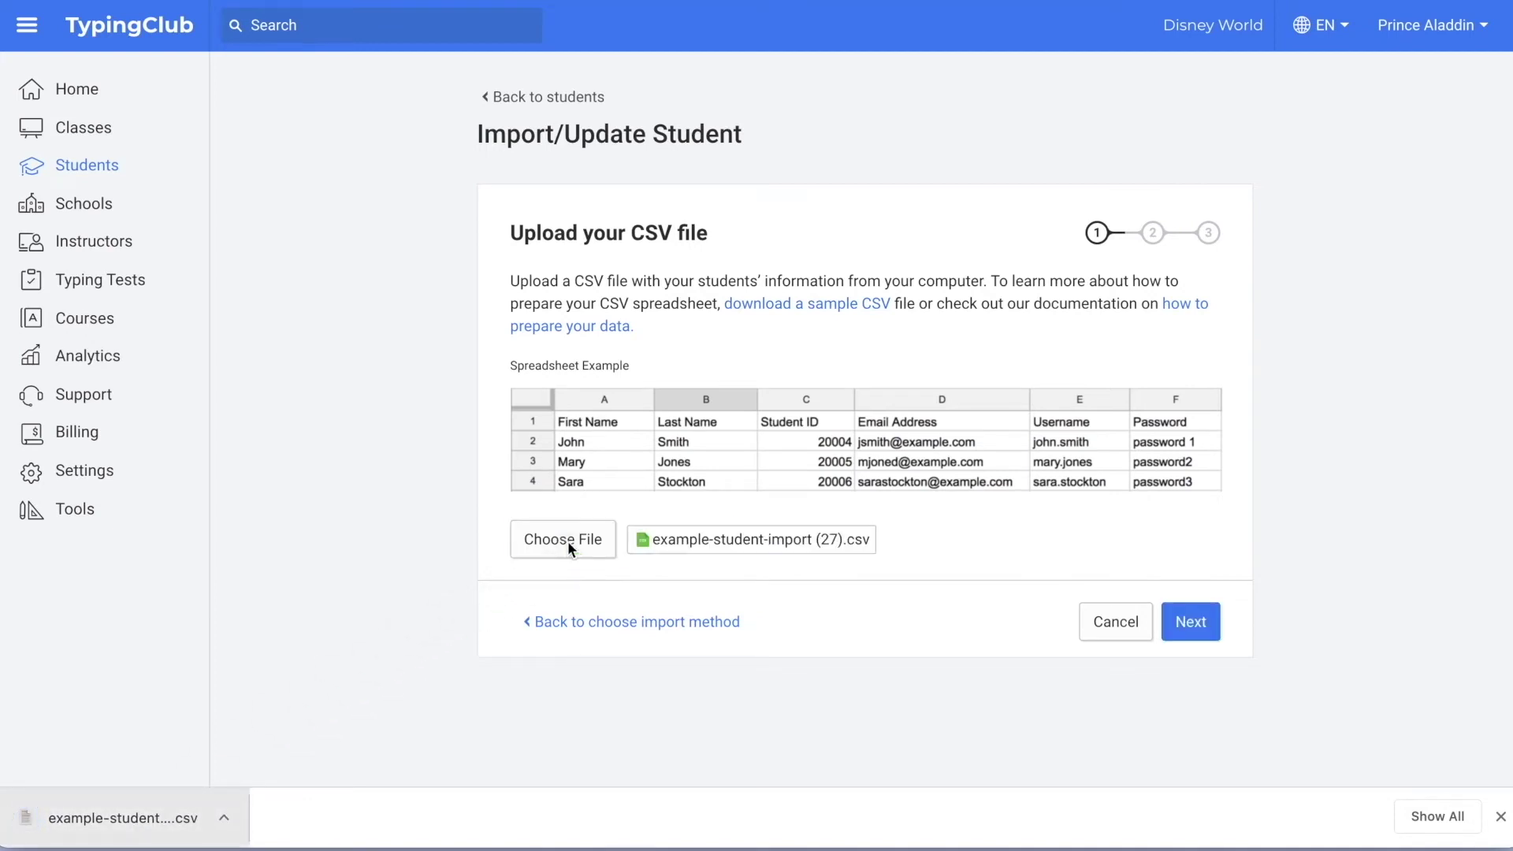
pyautogui.click(1187, 621)
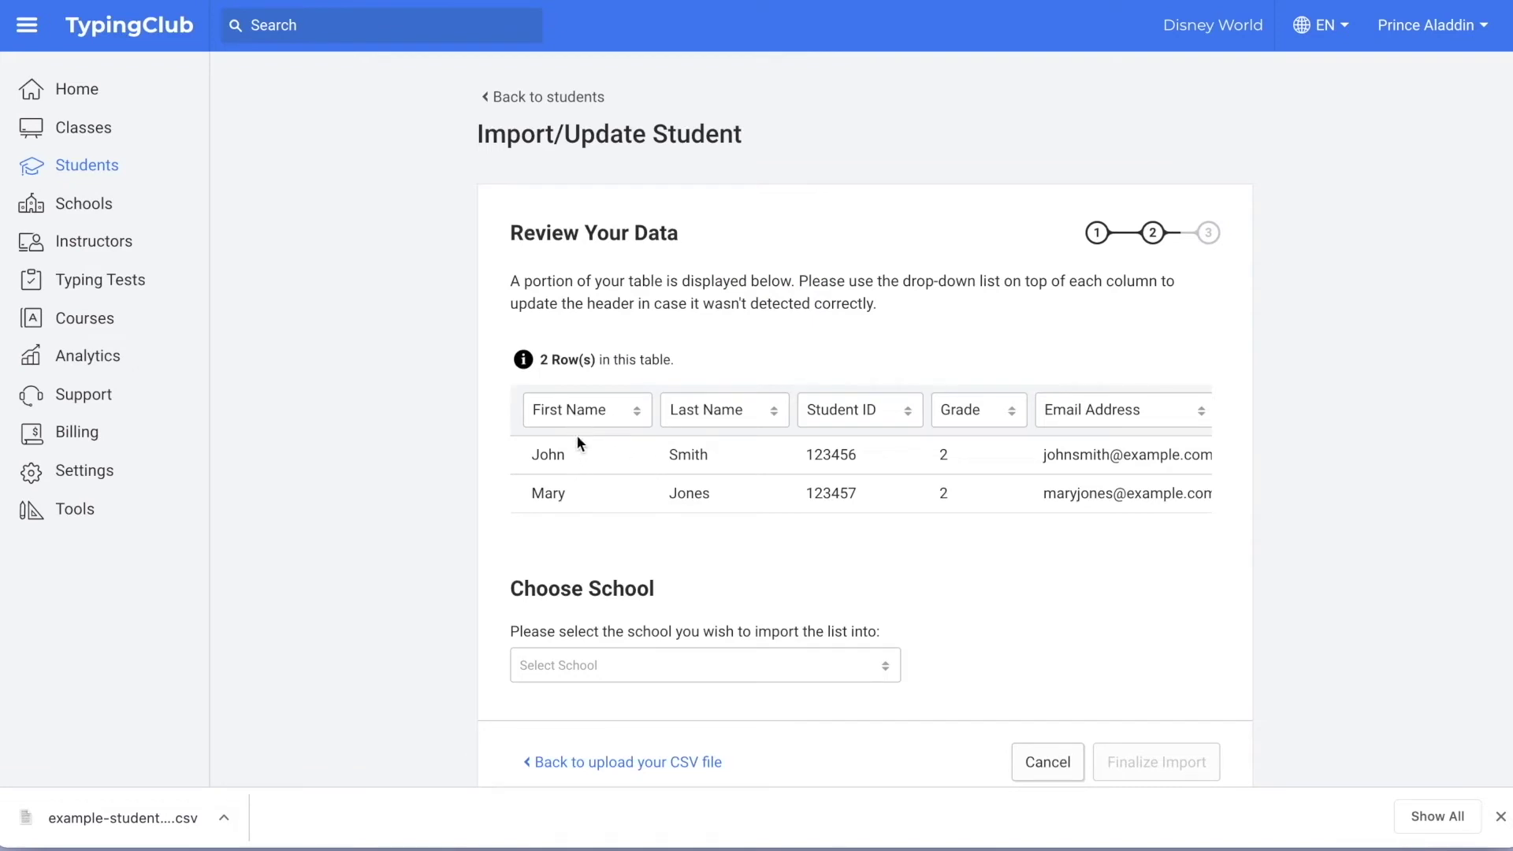
# Check the First Name and Grade column header mappings, leaving both unchanged.
pyautogui.click(601, 423)
pyautogui.scroll(-1, 613, 484)
pyautogui.scroll(-3, 613, 484)
pyautogui.scroll(4, 613, 484)
pyautogui.click(600, 459)
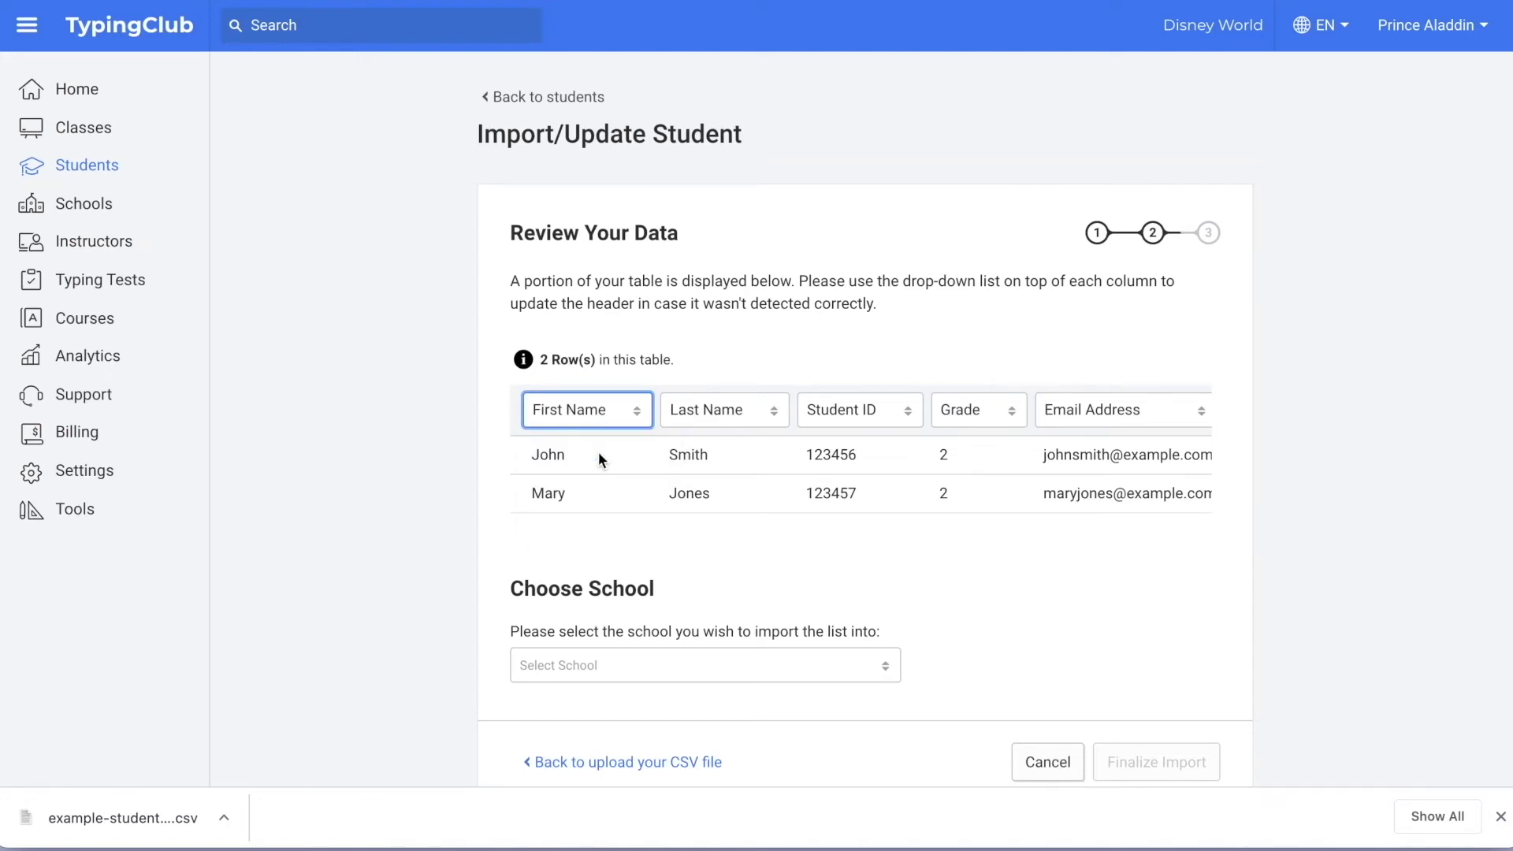
pyautogui.click(963, 418)
pyautogui.scroll(-1, 1004, 483)
pyautogui.scroll(-3, 1004, 479)
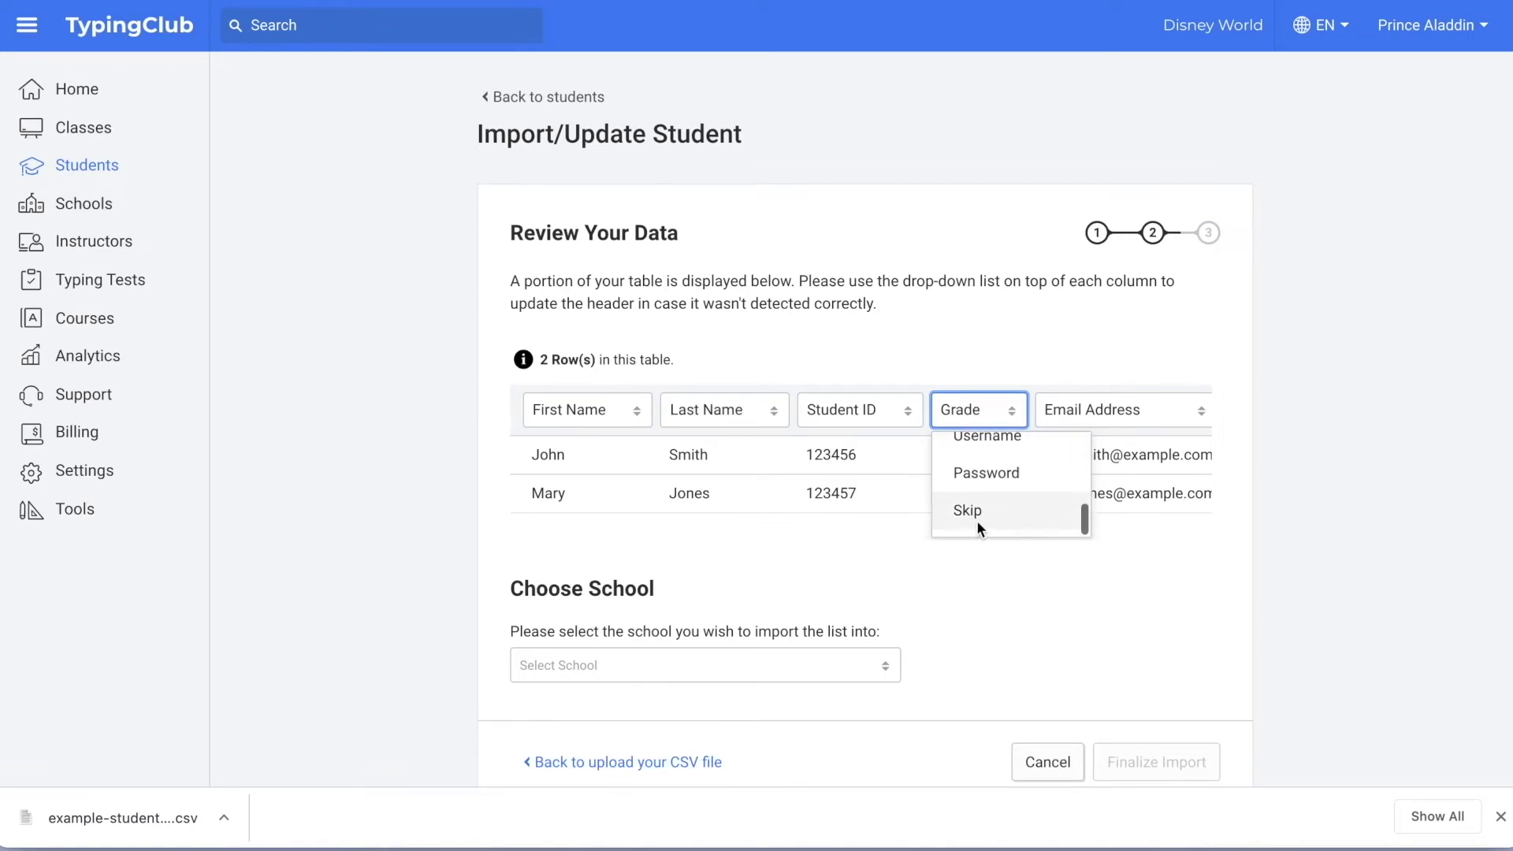
pyautogui.scroll(4, 982, 484)
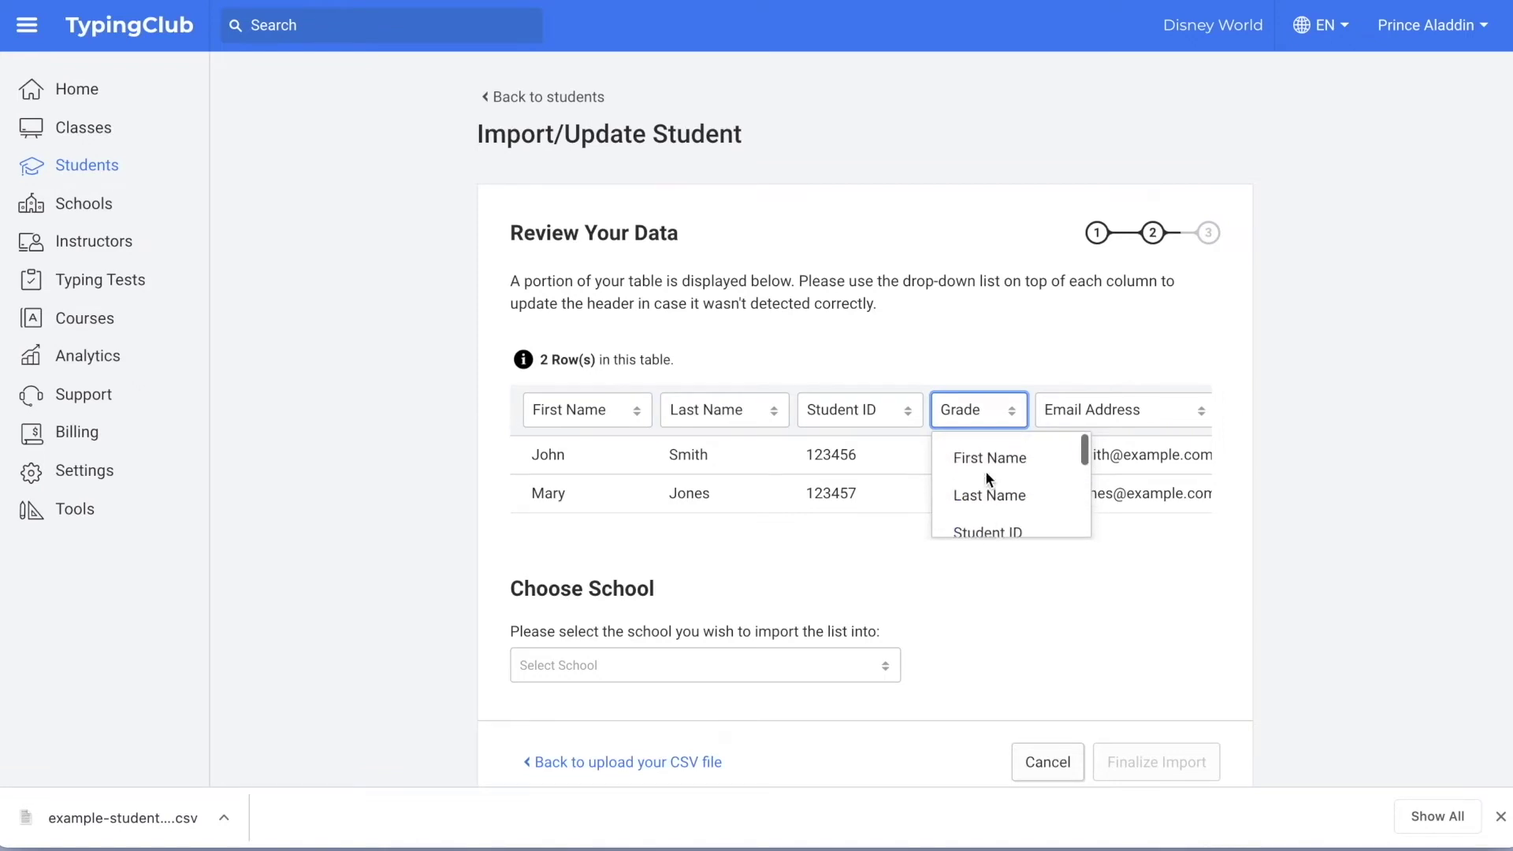
pyautogui.click(1001, 328)
# Choose Disney Land as the target school and finalize the import.
pyautogui.scroll(-2, 996, 607)
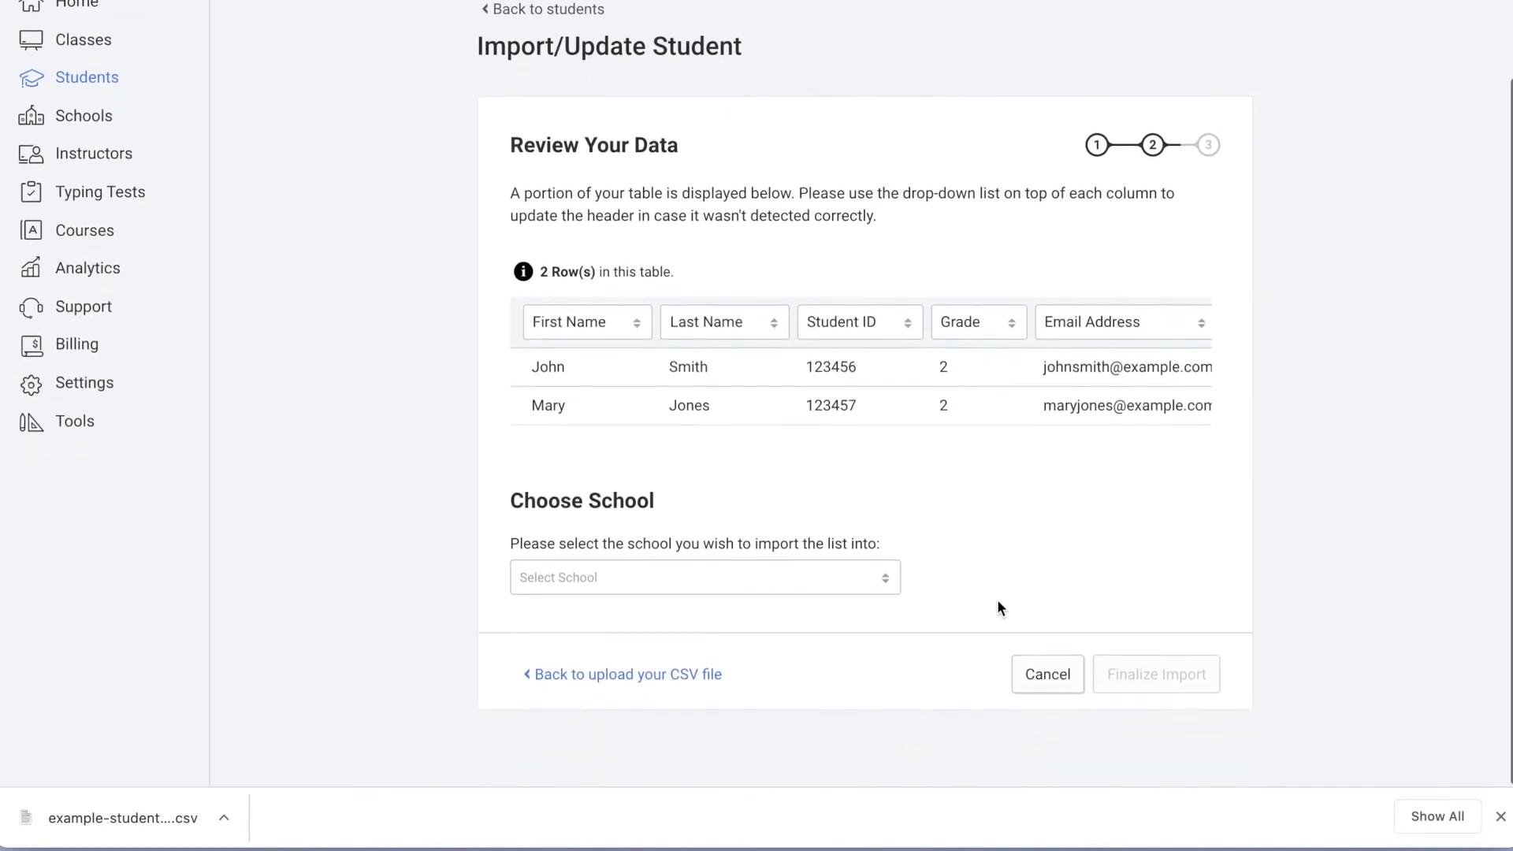
pyautogui.click(843, 591)
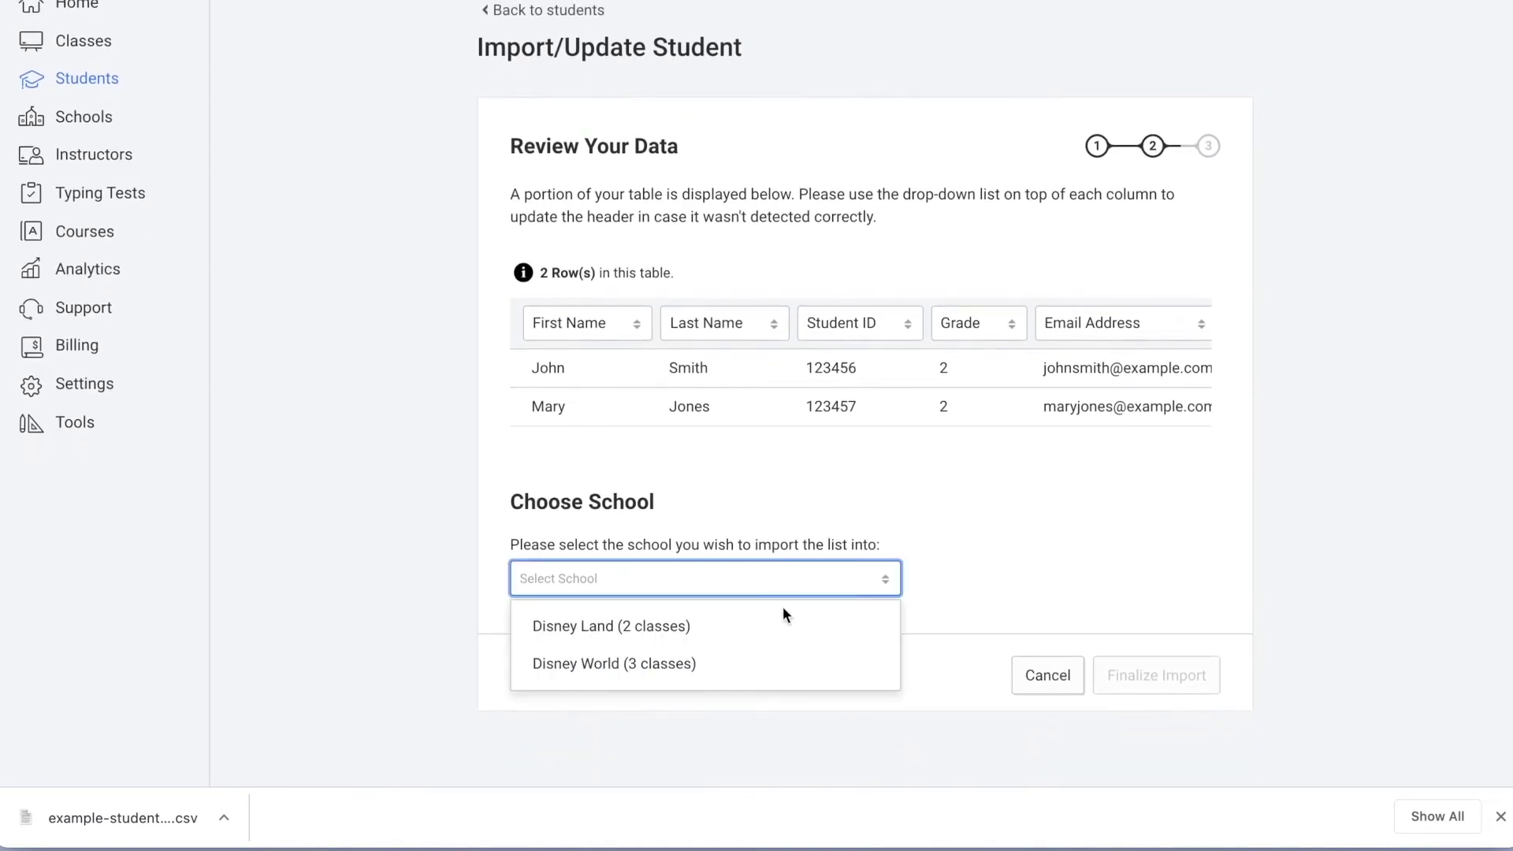
pyautogui.click(726, 623)
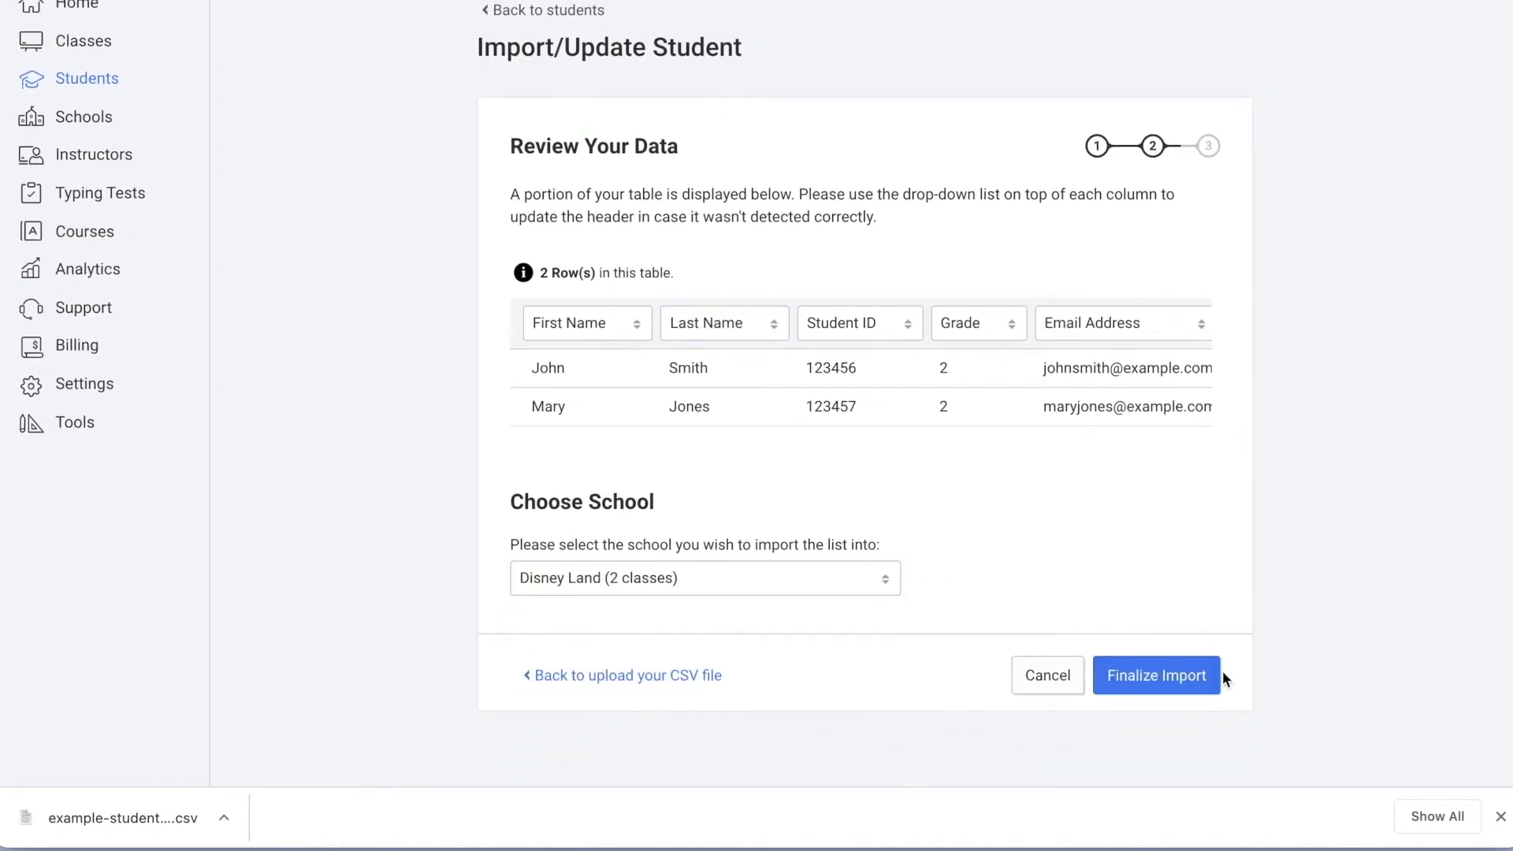
pyautogui.click(1174, 678)
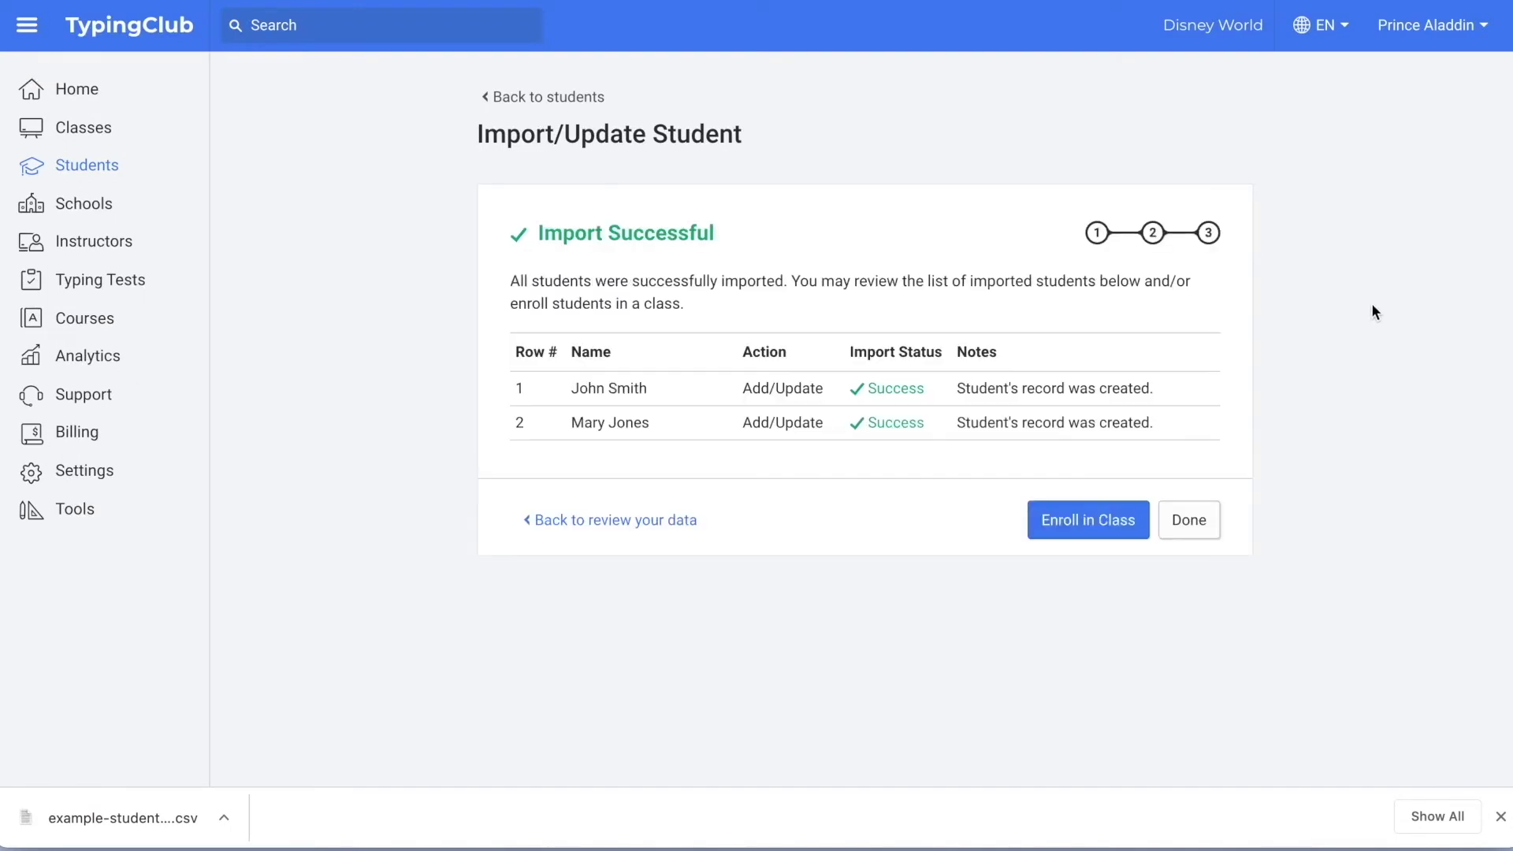
# Enroll both imported students in the Epcot class, then return to the Students list.
pyautogui.click(1081, 522)
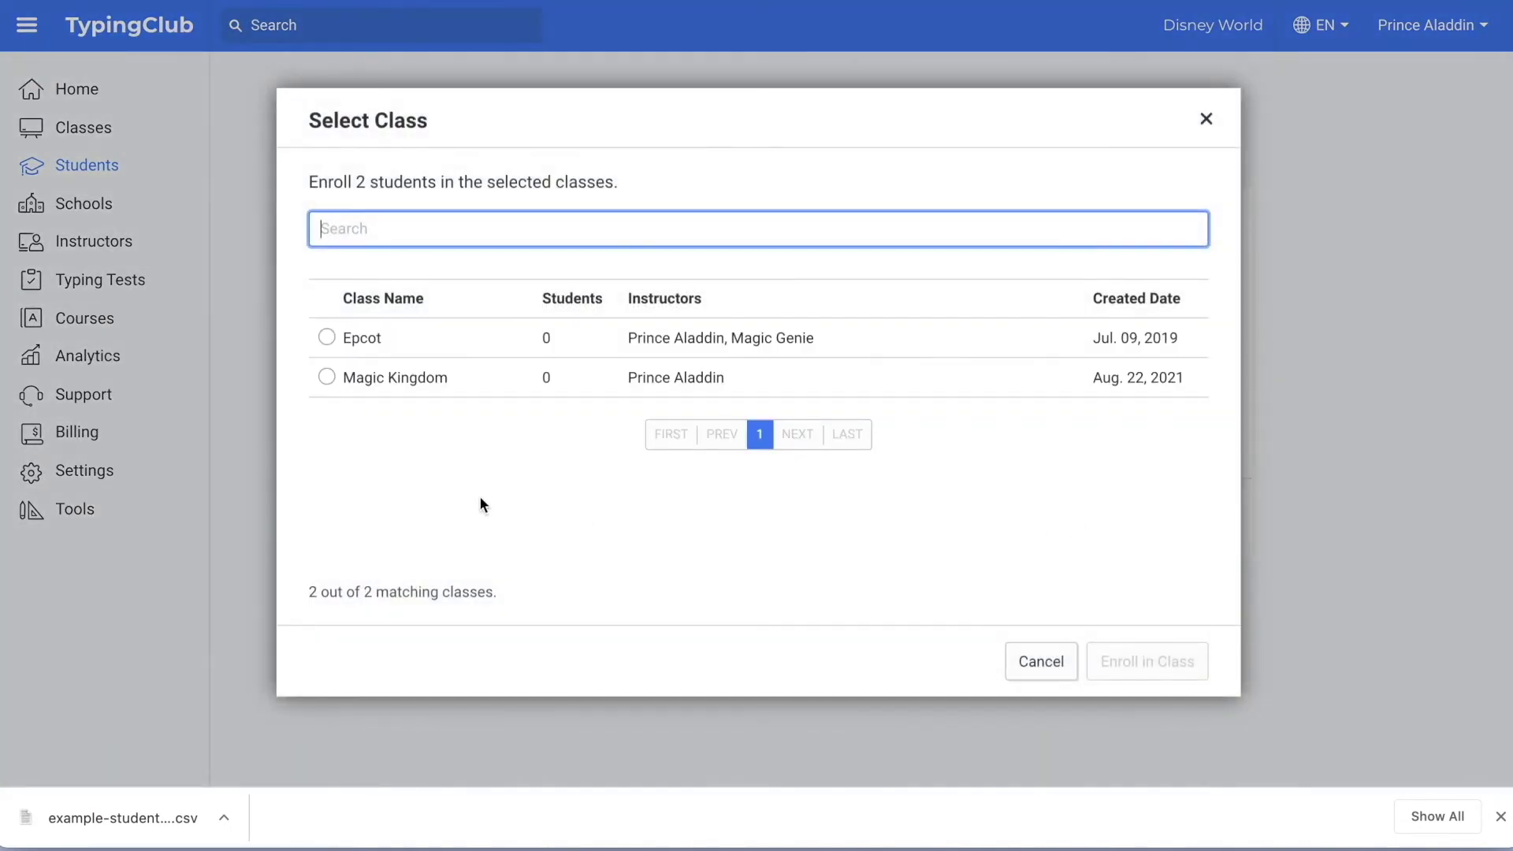
pyautogui.click(326, 338)
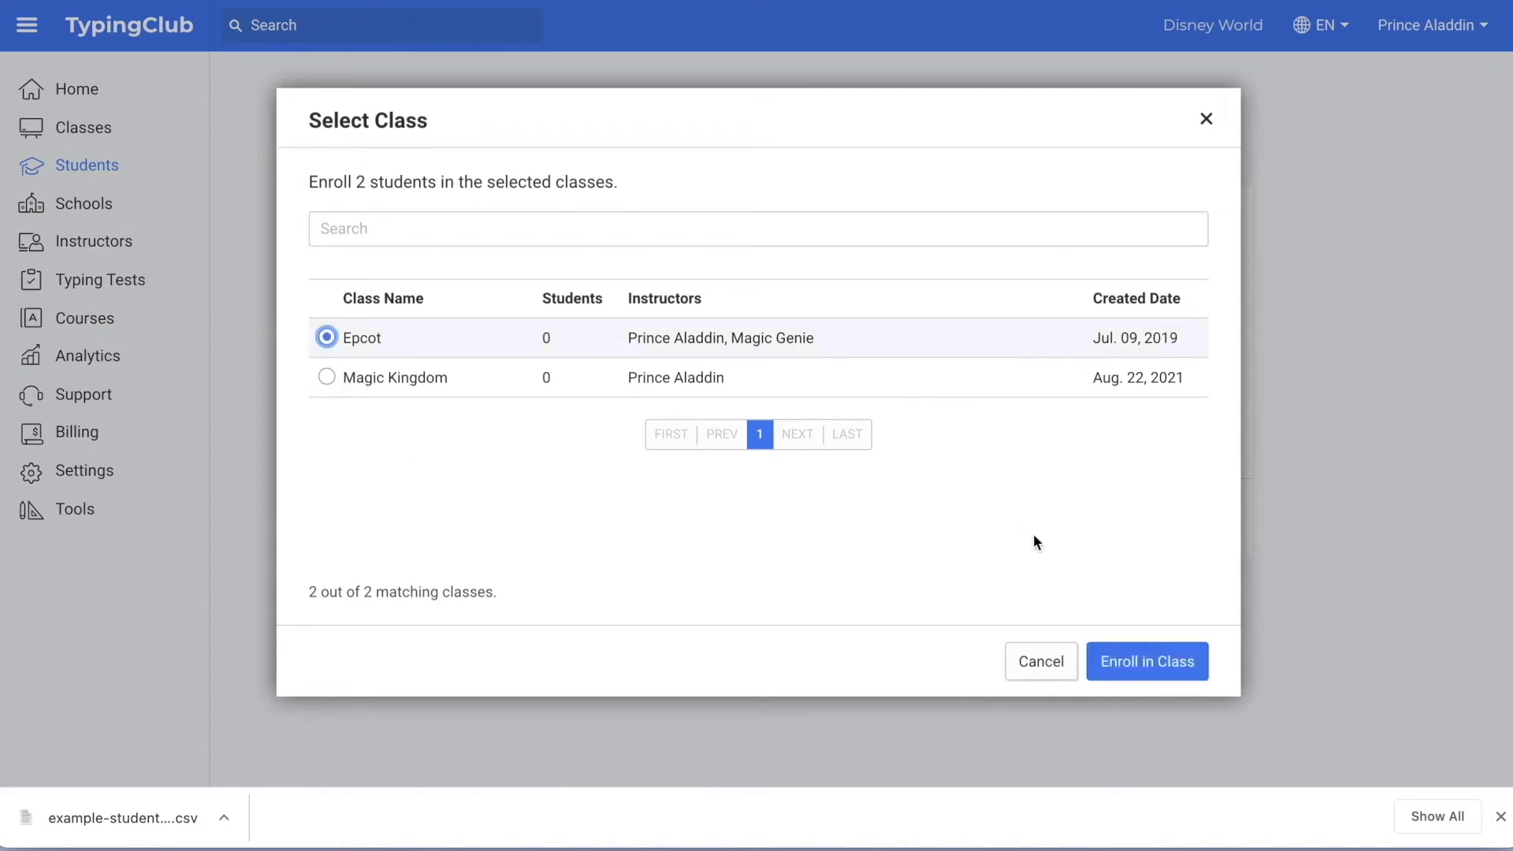
pyautogui.click(1167, 670)
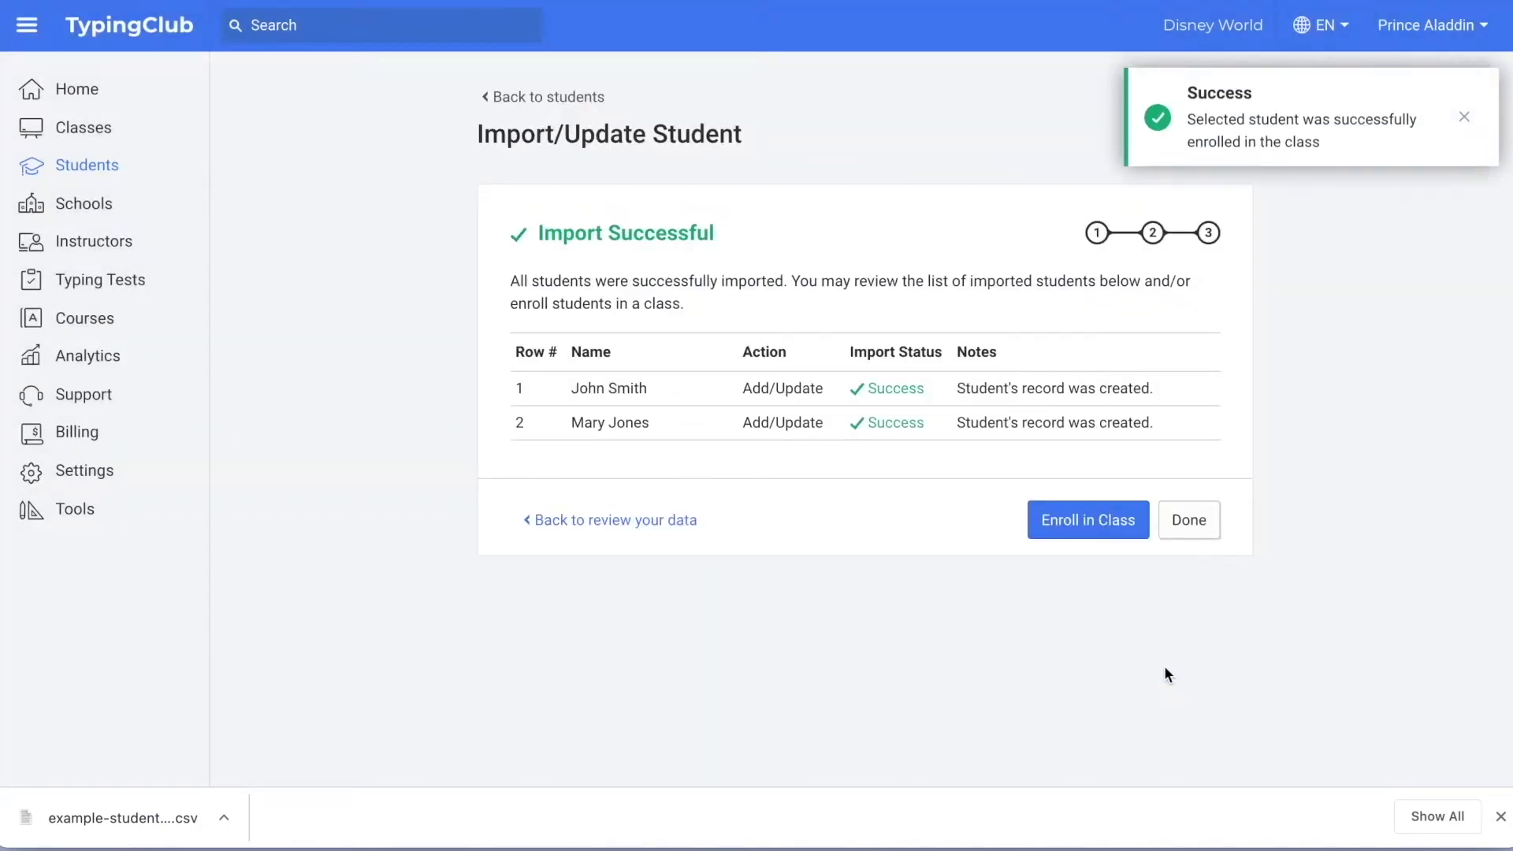
pyautogui.click(86, 164)
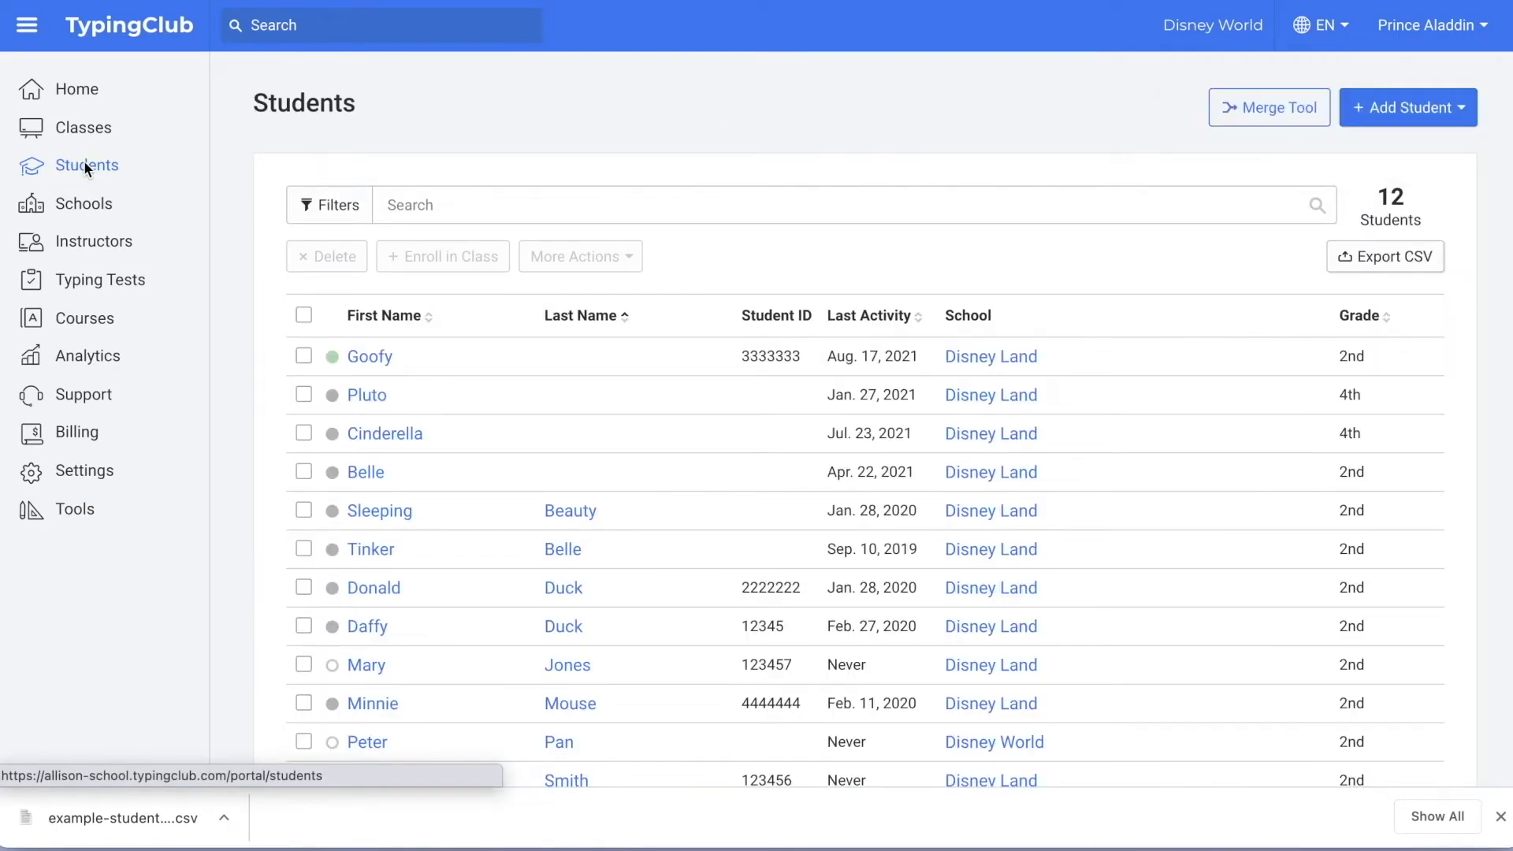
# Open the Jungle Junior class overview and turn its class code on.
pyautogui.click(79, 128)
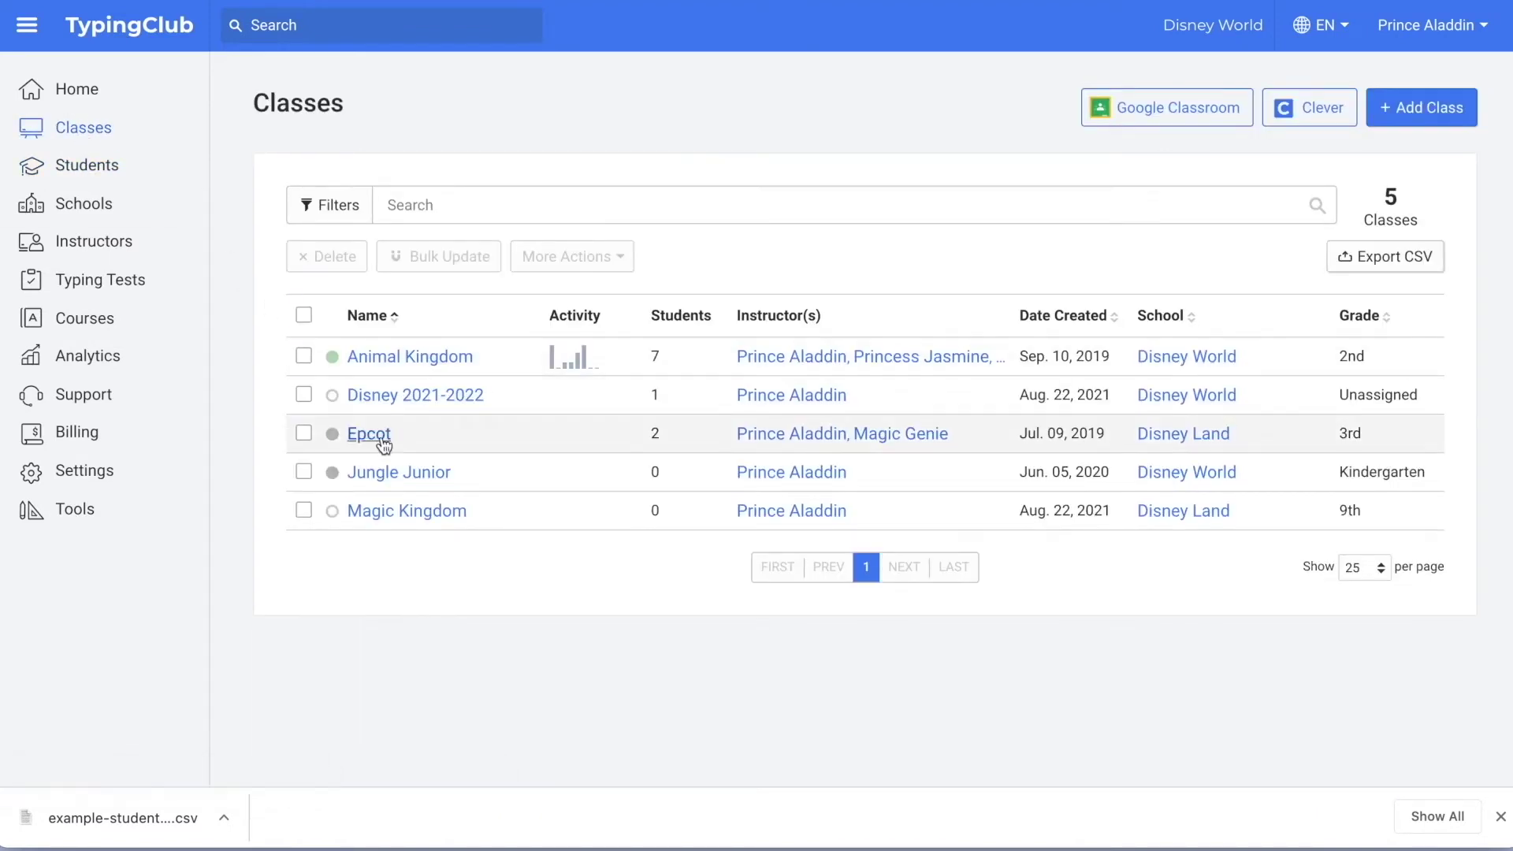
pyautogui.click(410, 473)
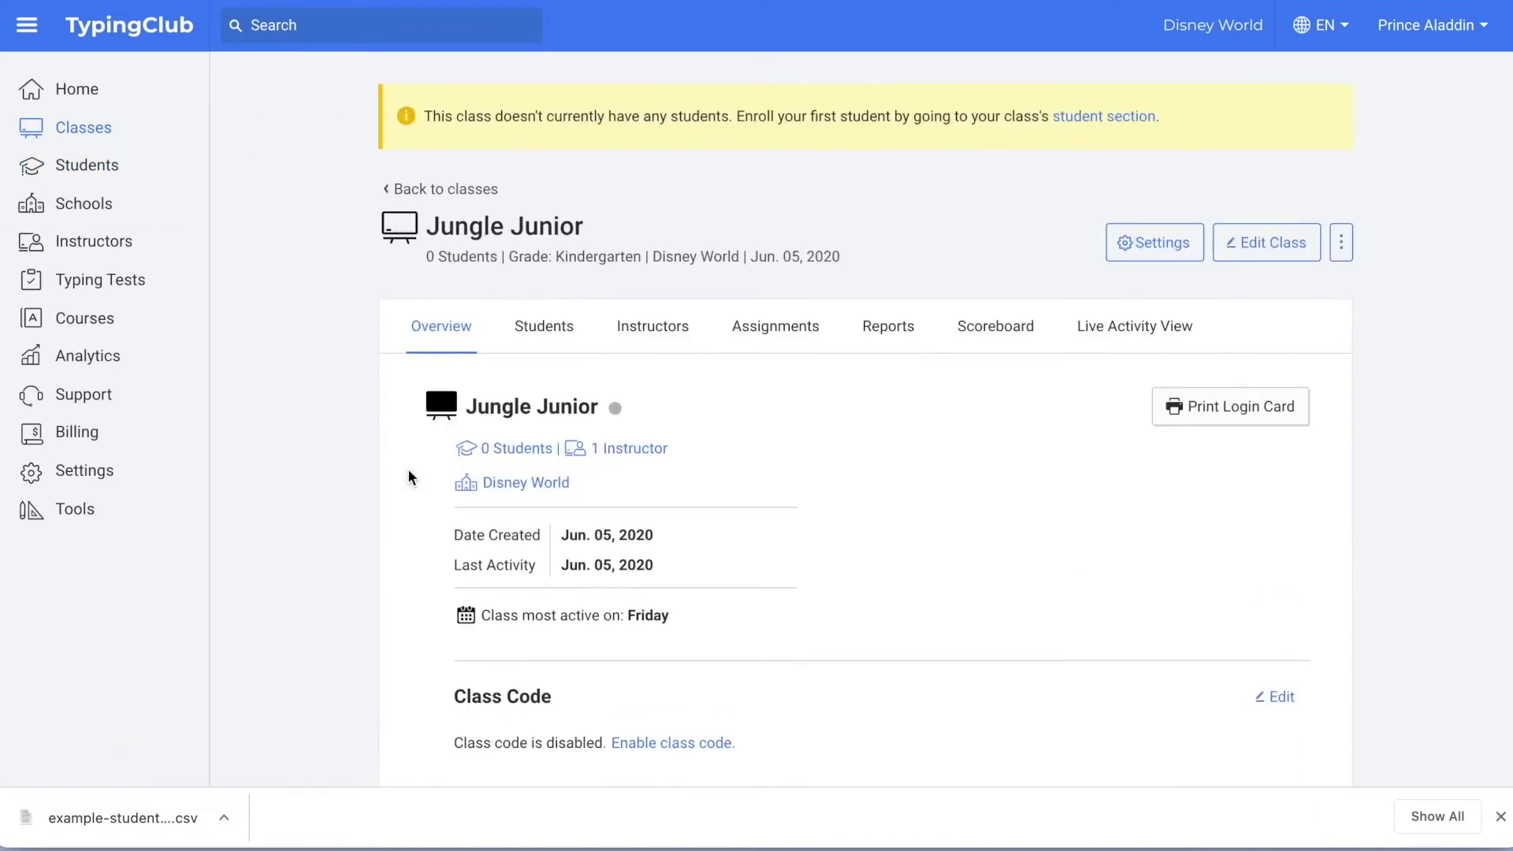
pyautogui.scroll(-1, 408, 476)
pyautogui.scroll(-1, 408, 473)
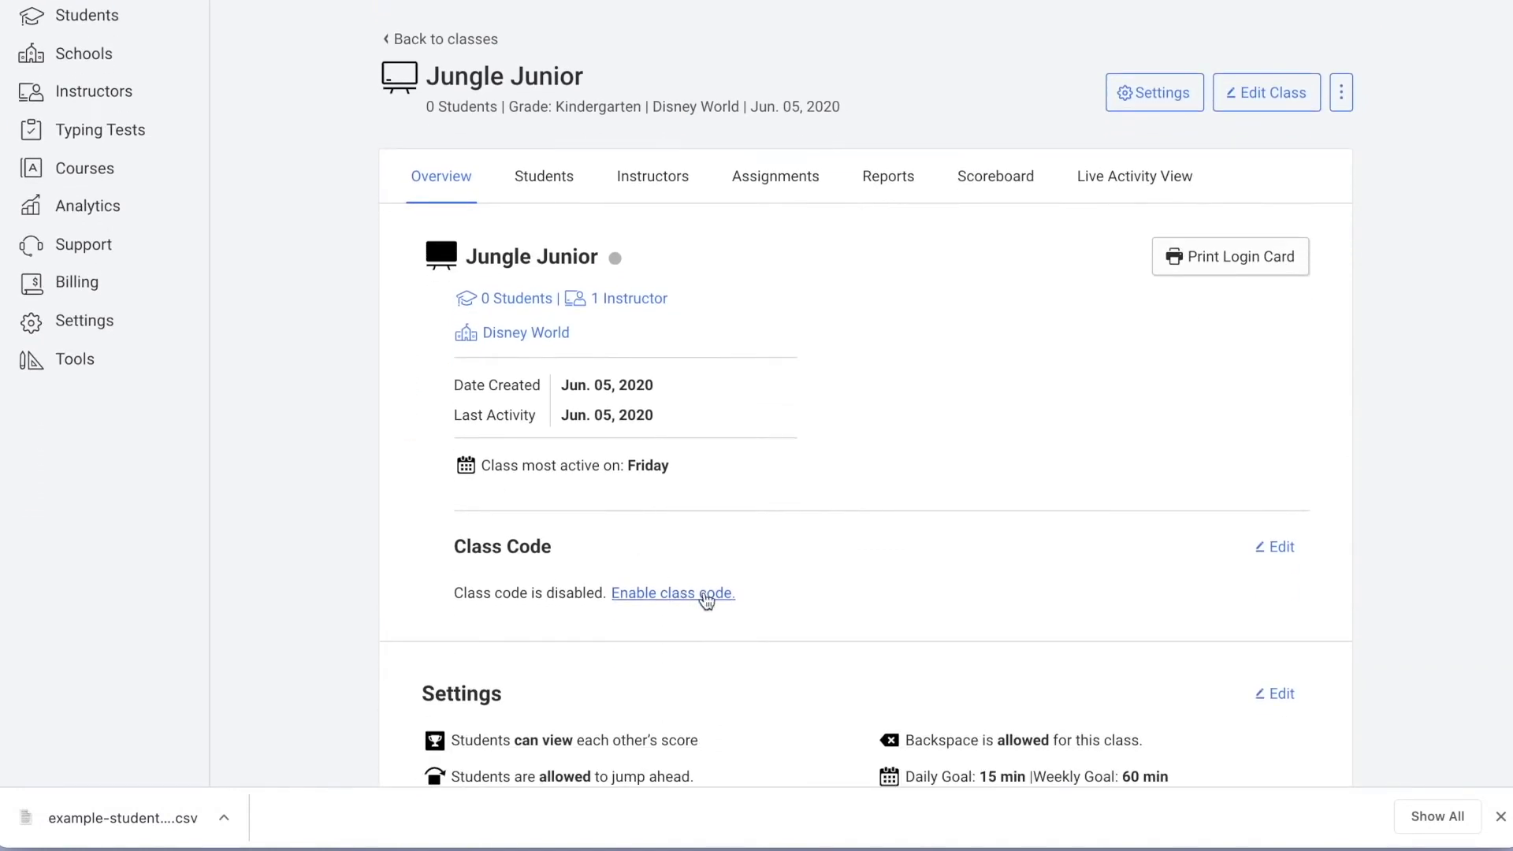
pyautogui.click(703, 595)
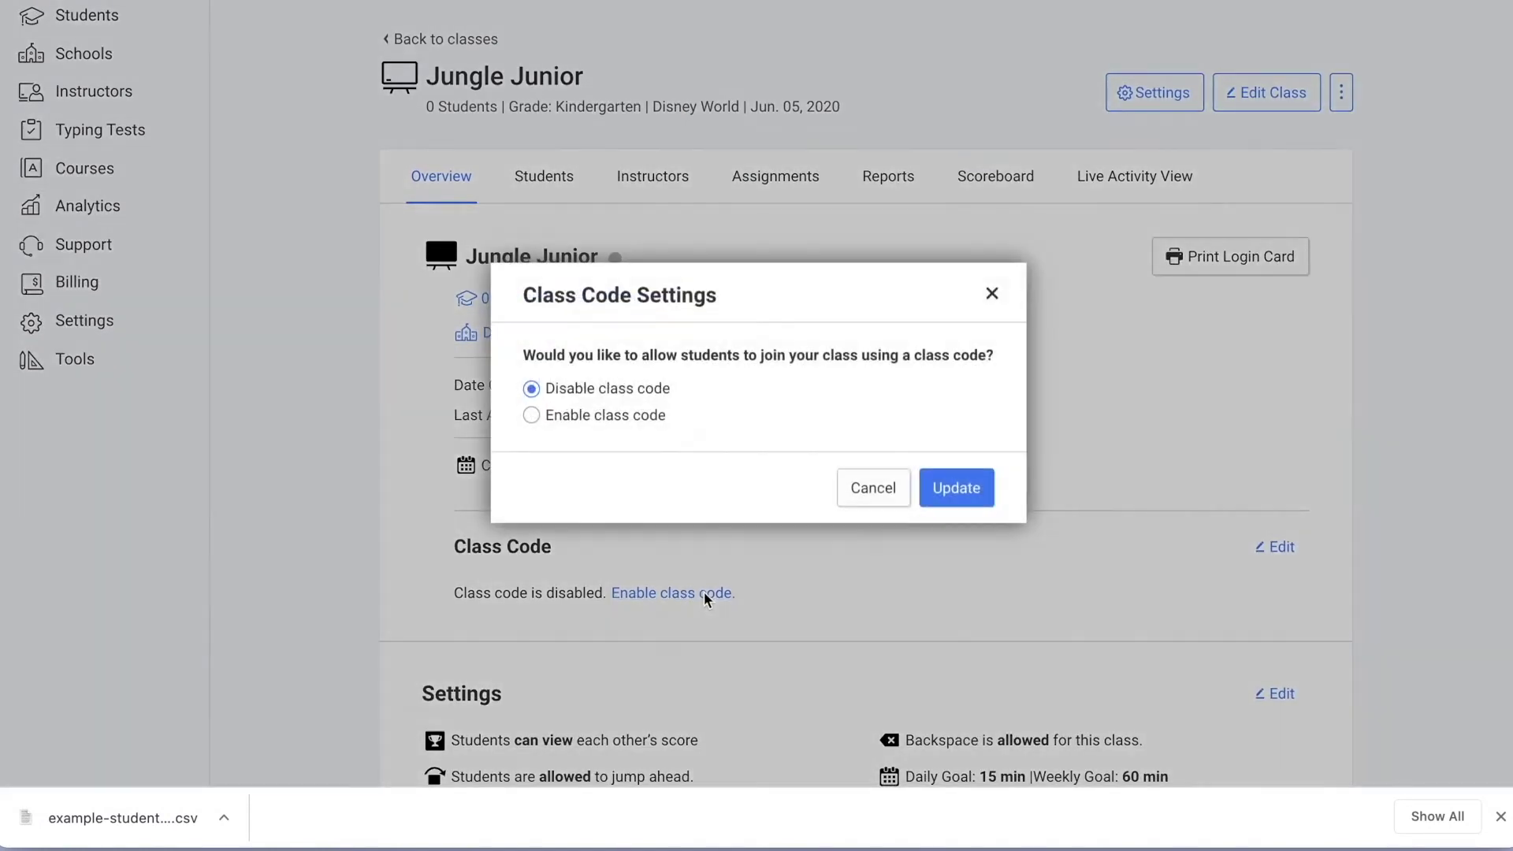
pyautogui.click(532, 415)
pyautogui.click(973, 511)
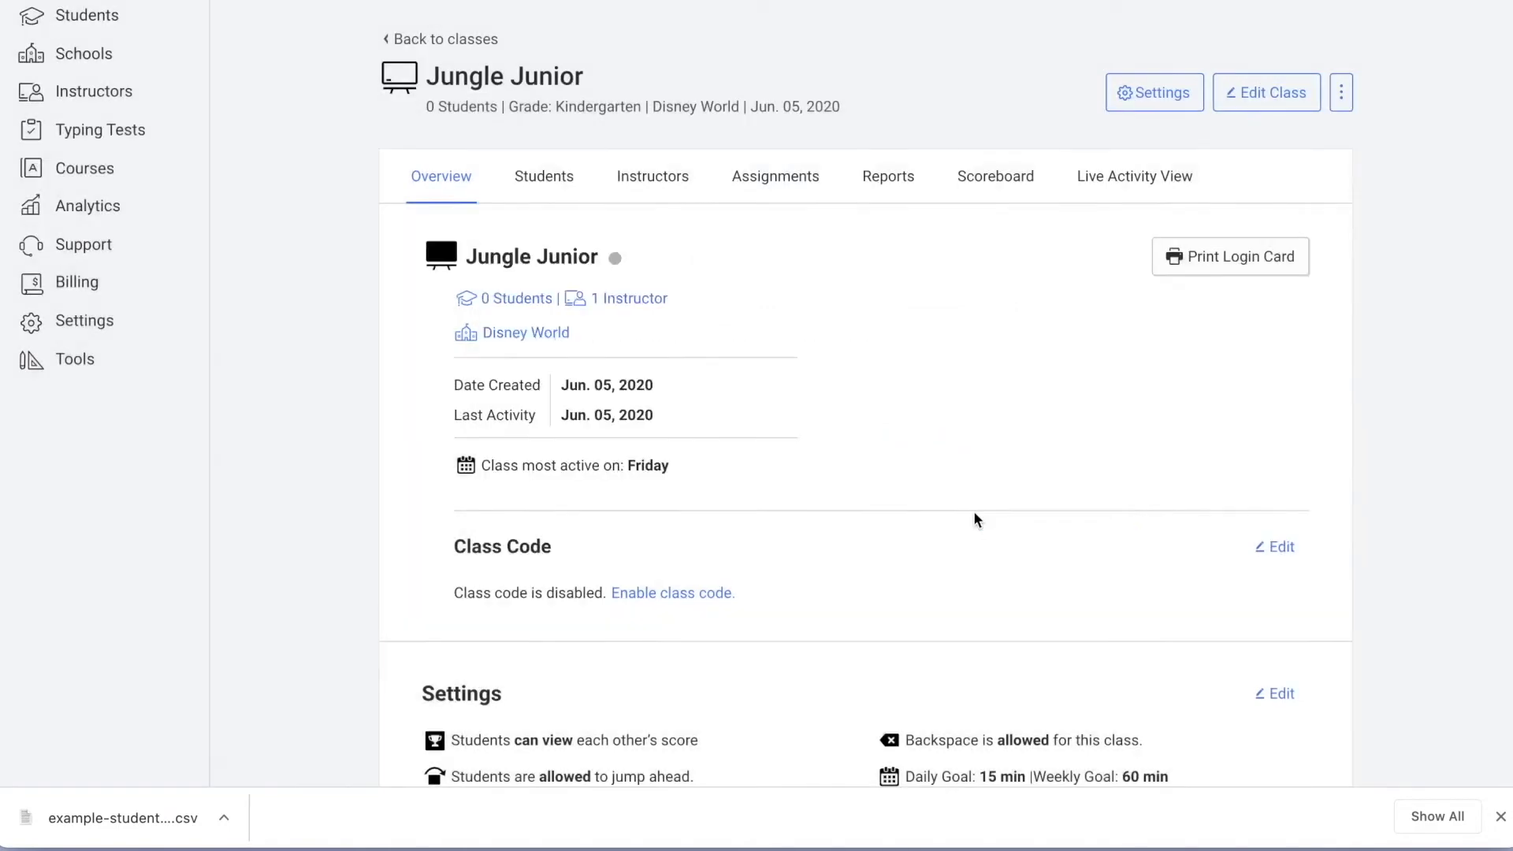
# Disable the Jungle Junior class code and save the change.
pyautogui.scroll(-4, 972, 510)
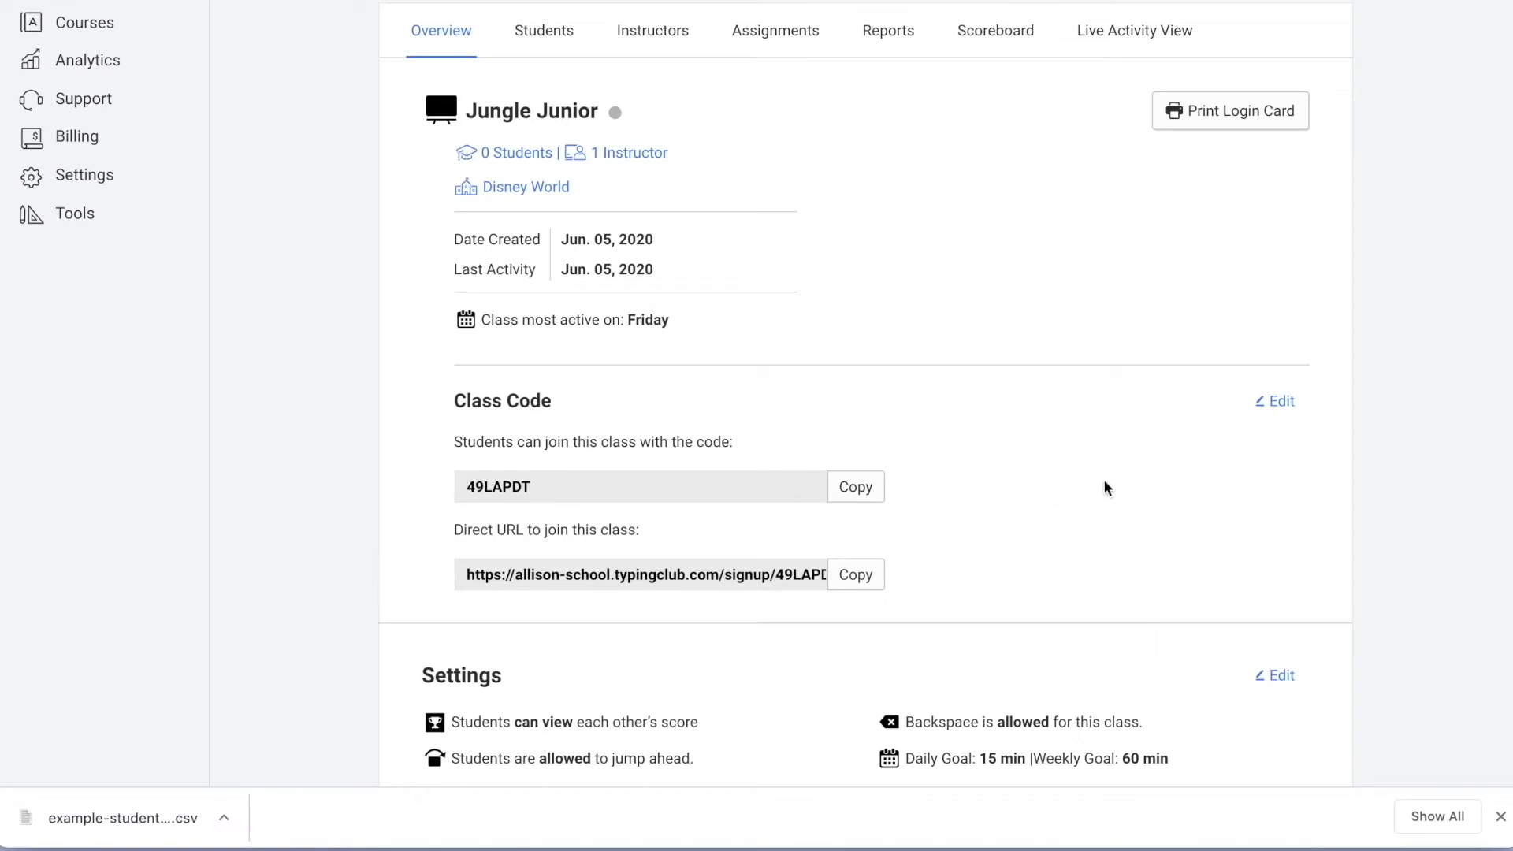
pyautogui.click(1282, 402)
pyautogui.click(532, 368)
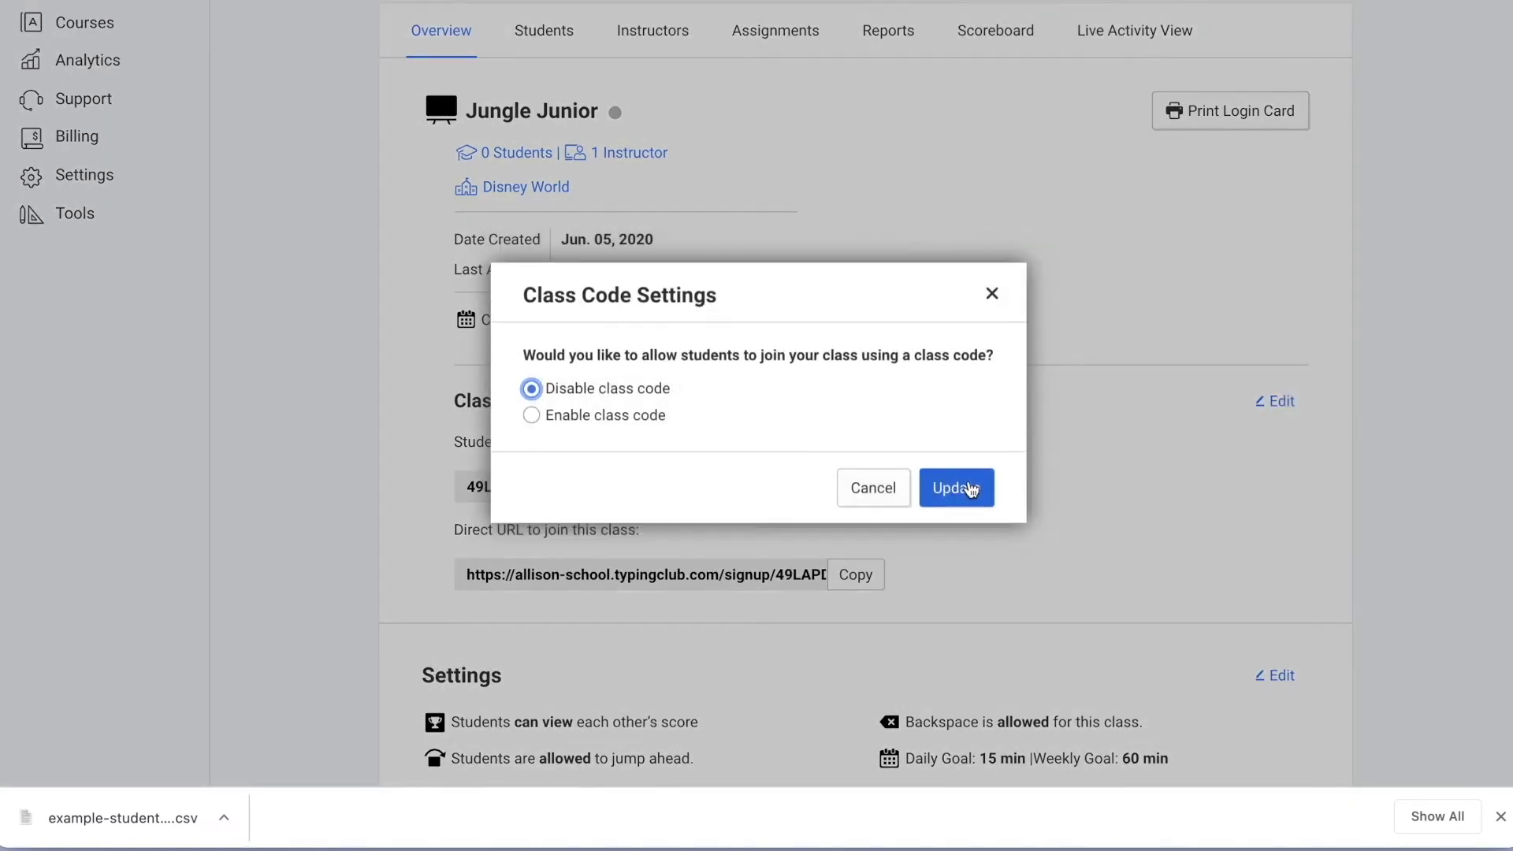
pyautogui.click(968, 486)
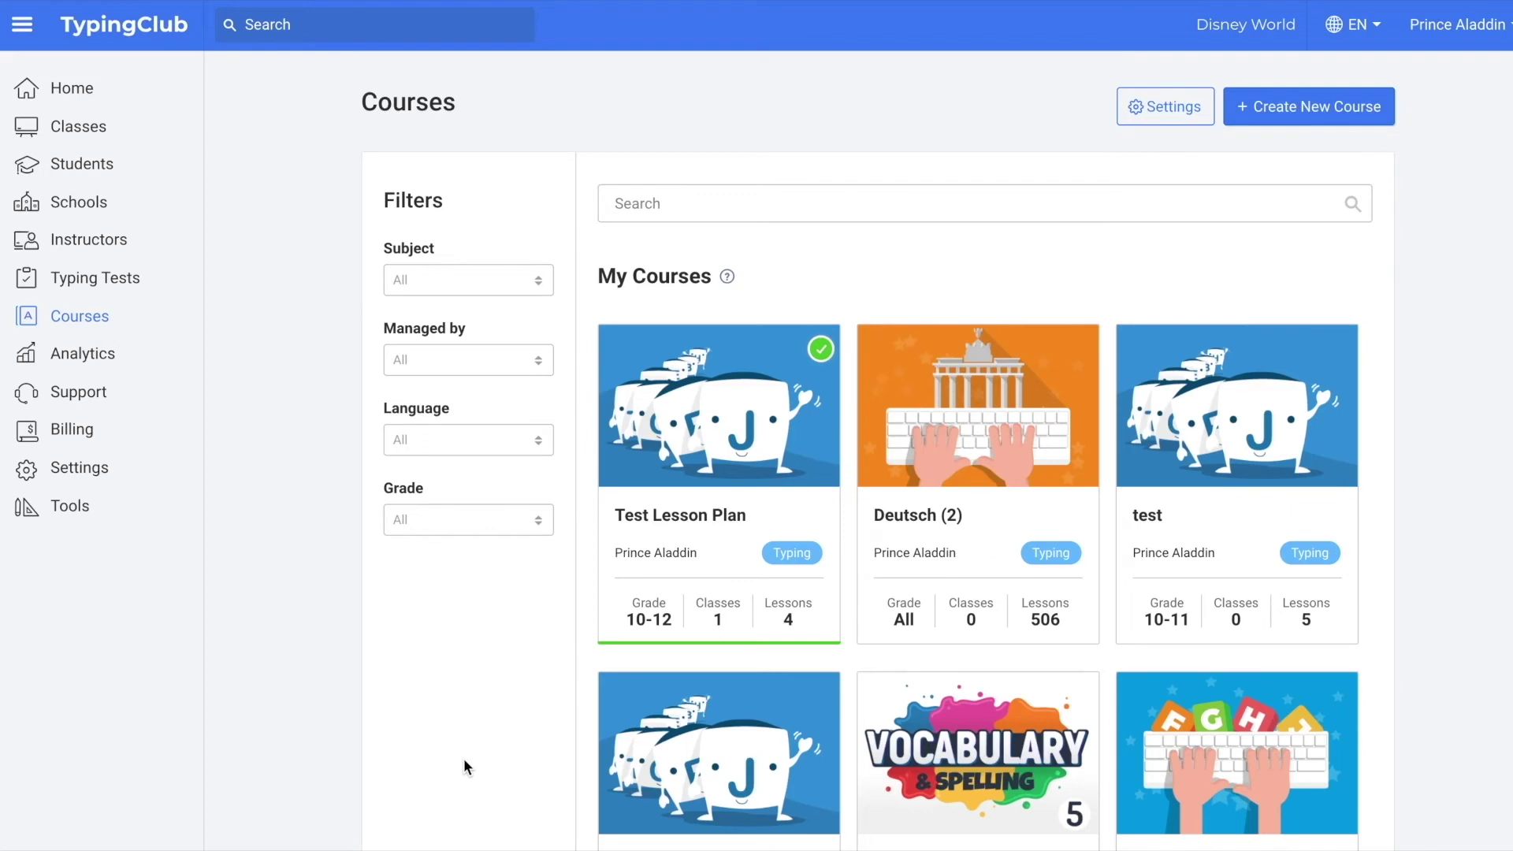
# Filter the course list to the Typing subject, managed by EdClub.
pyautogui.scroll(-5, 465, 763)
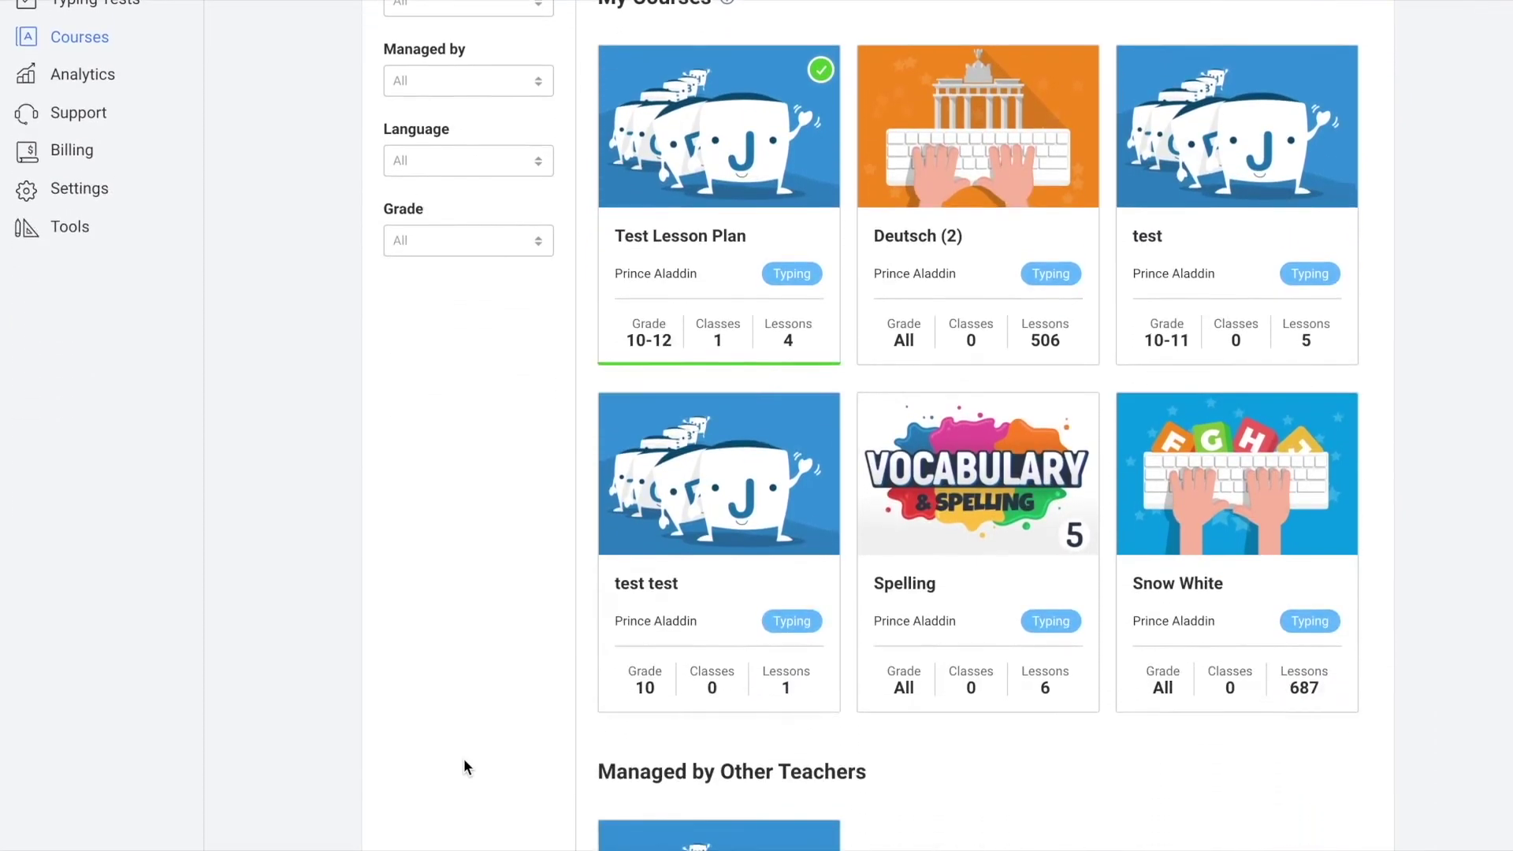
pyautogui.scroll(-3, 464, 763)
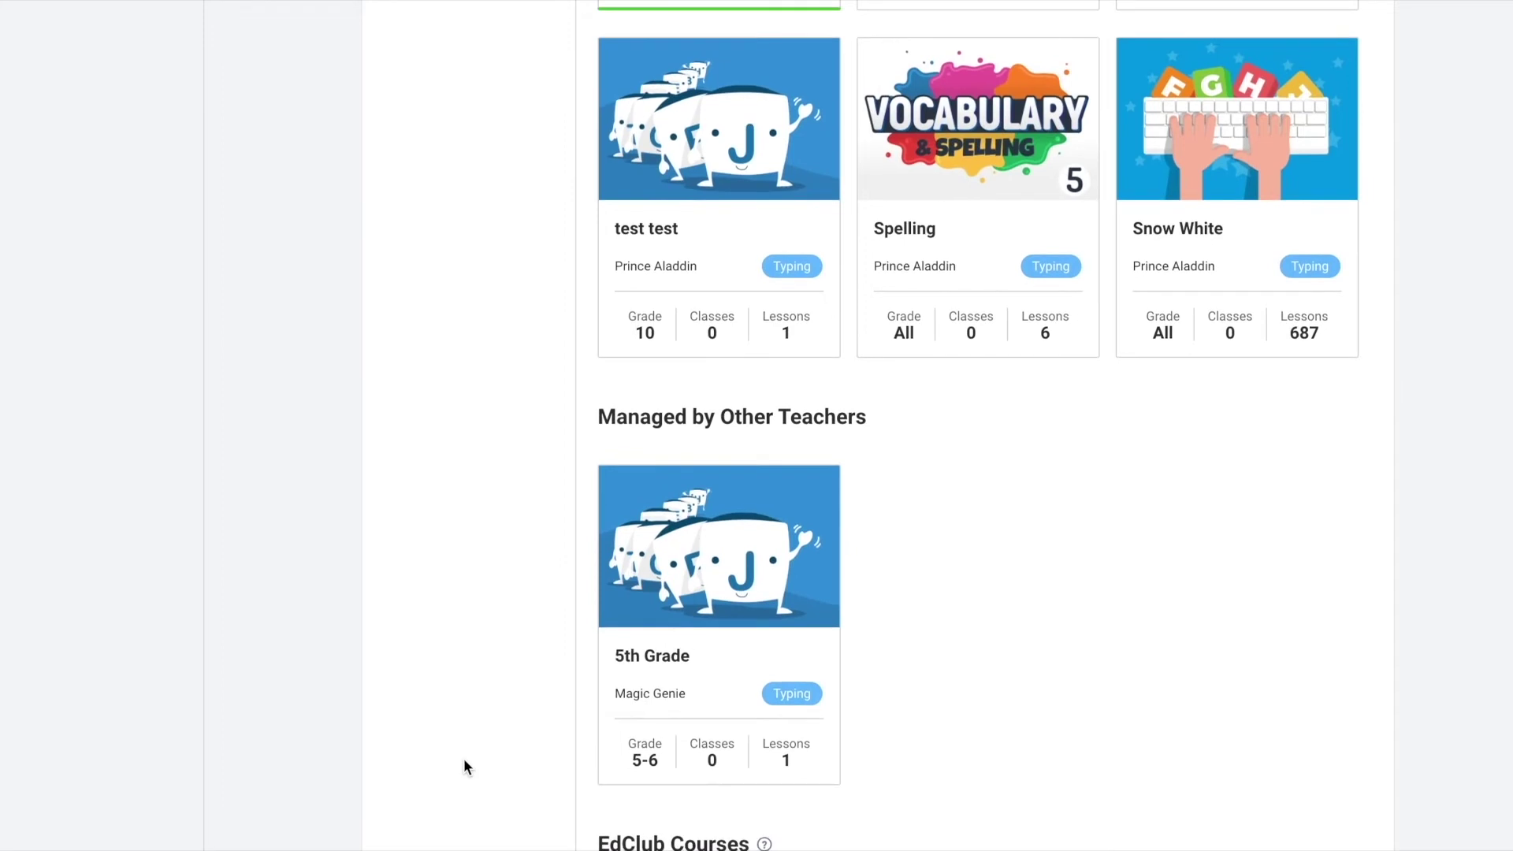
pyautogui.scroll(-4, 463, 765)
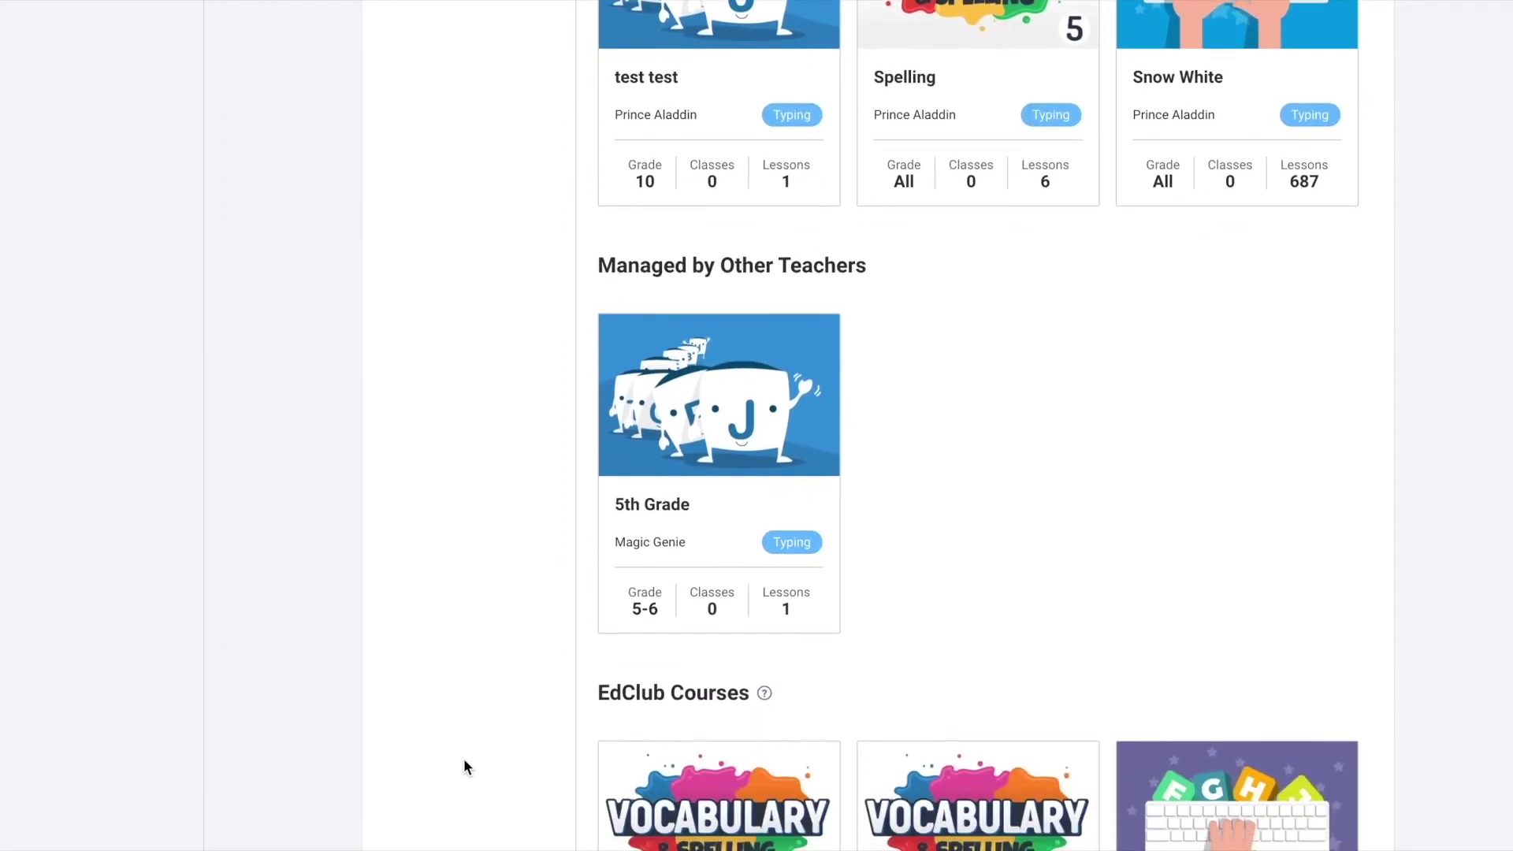
pyautogui.scroll(-3, 464, 765)
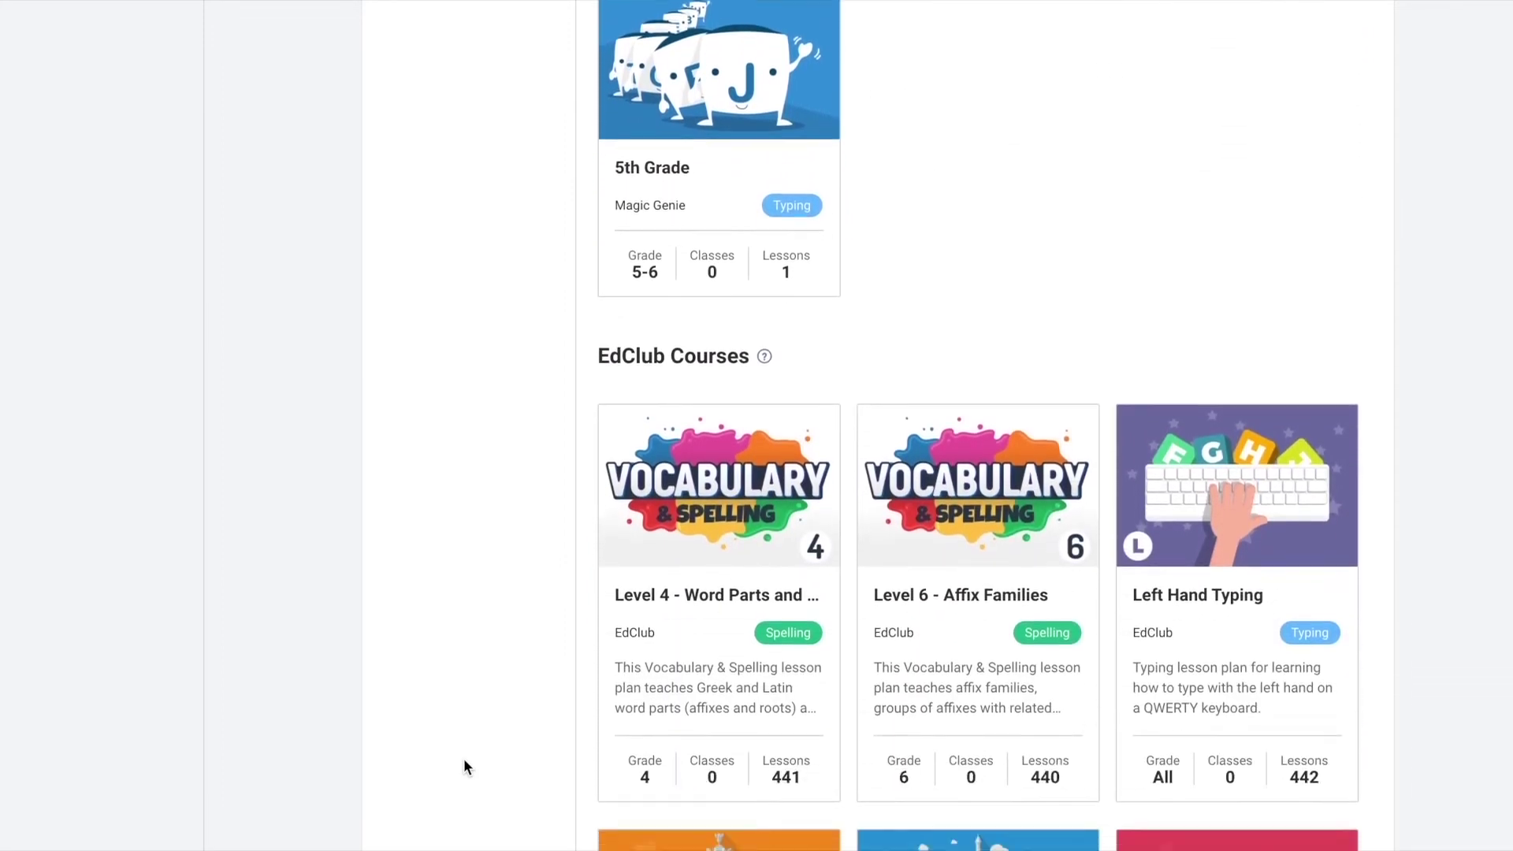
pyautogui.scroll(-2, 464, 766)
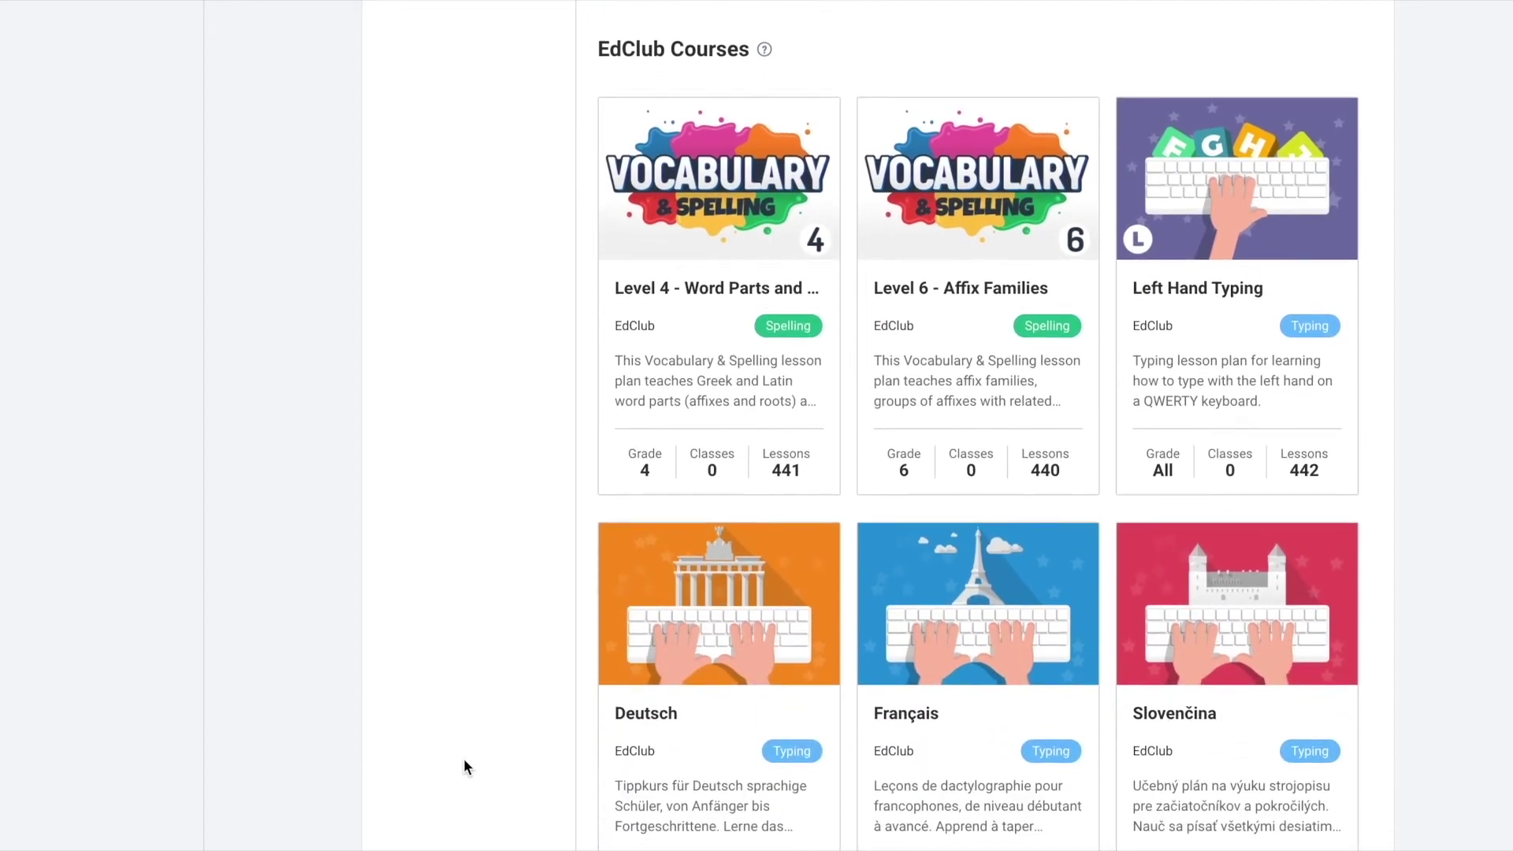
pyautogui.scroll(12, 464, 766)
pyautogui.scroll(5, 463, 764)
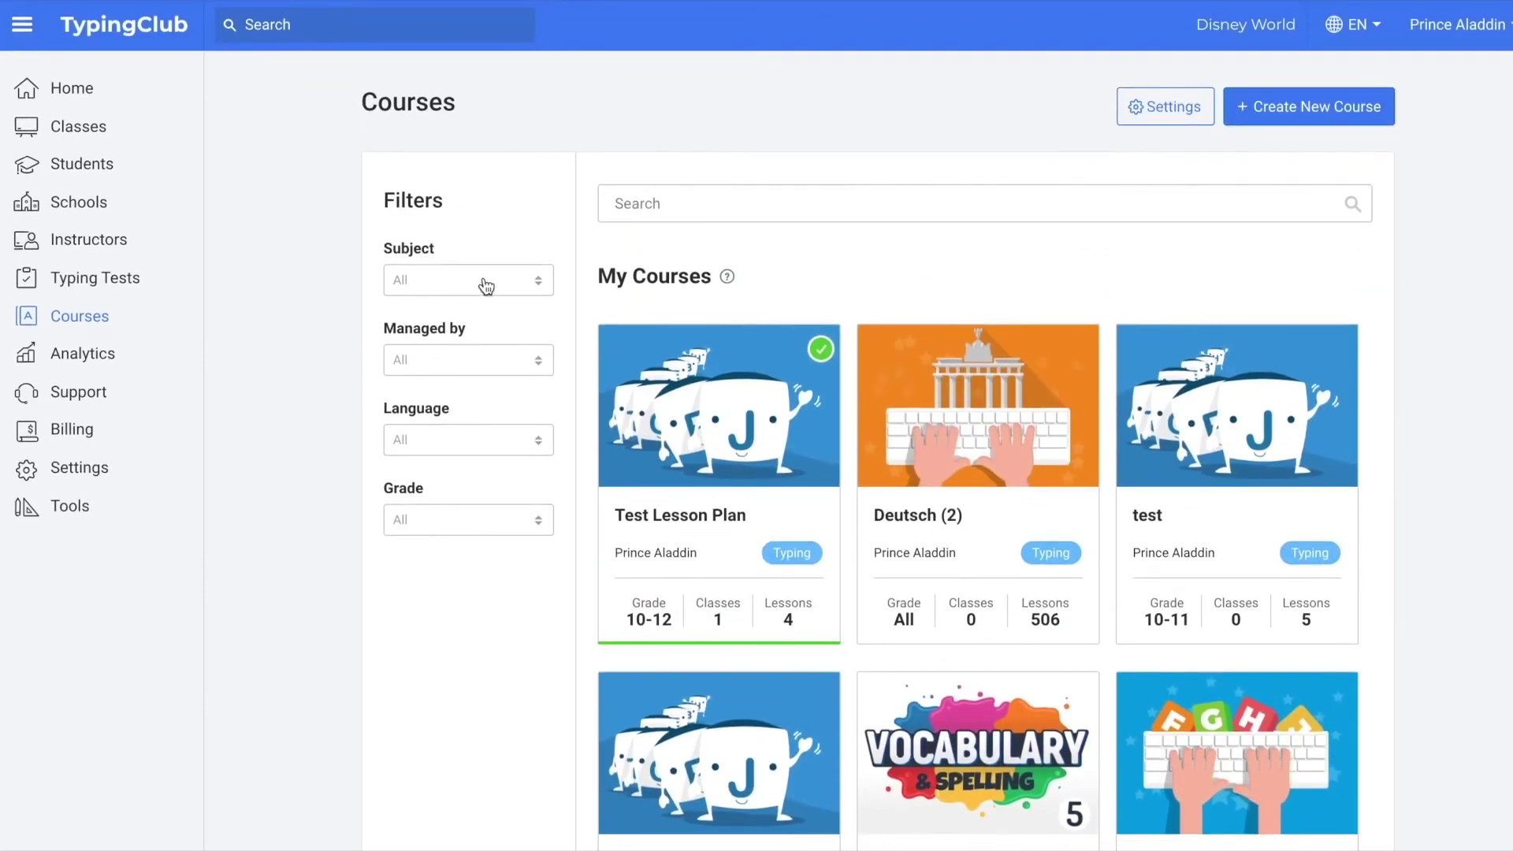
pyautogui.click(486, 285)
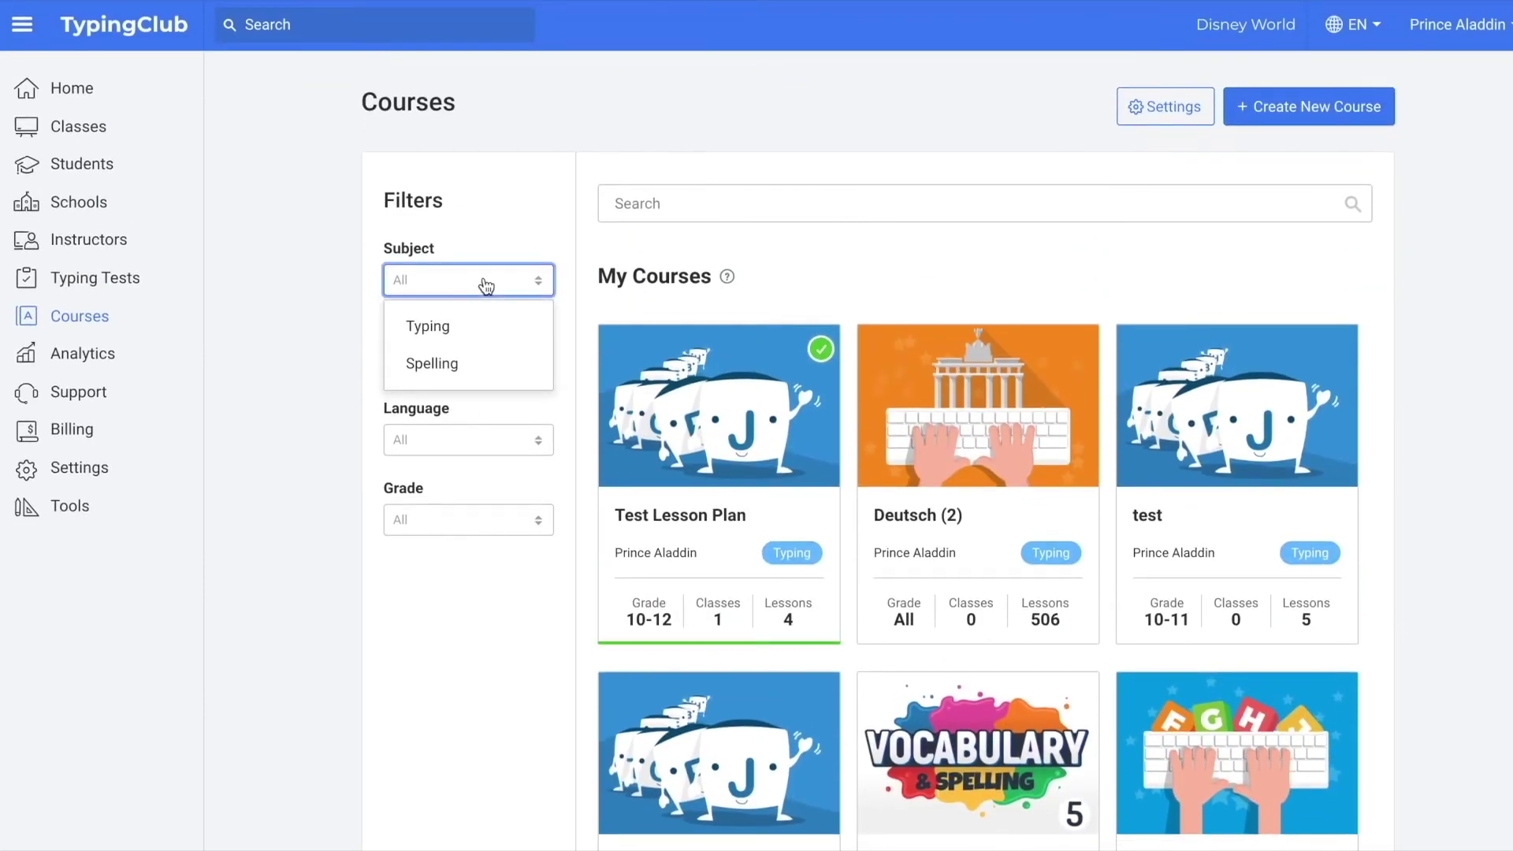
pyautogui.click(435, 327)
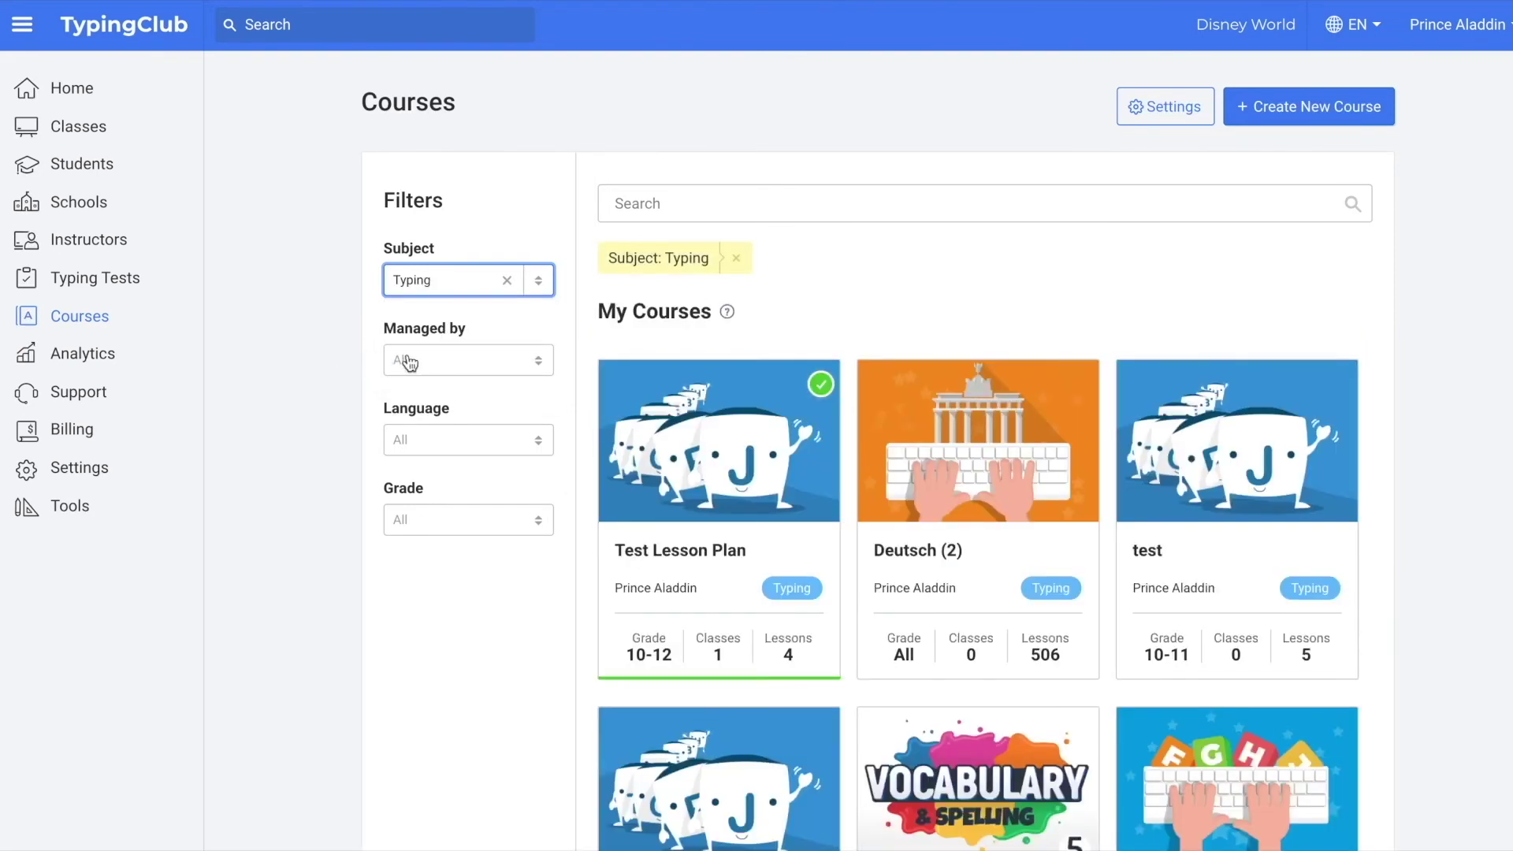
pyautogui.click(476, 362)
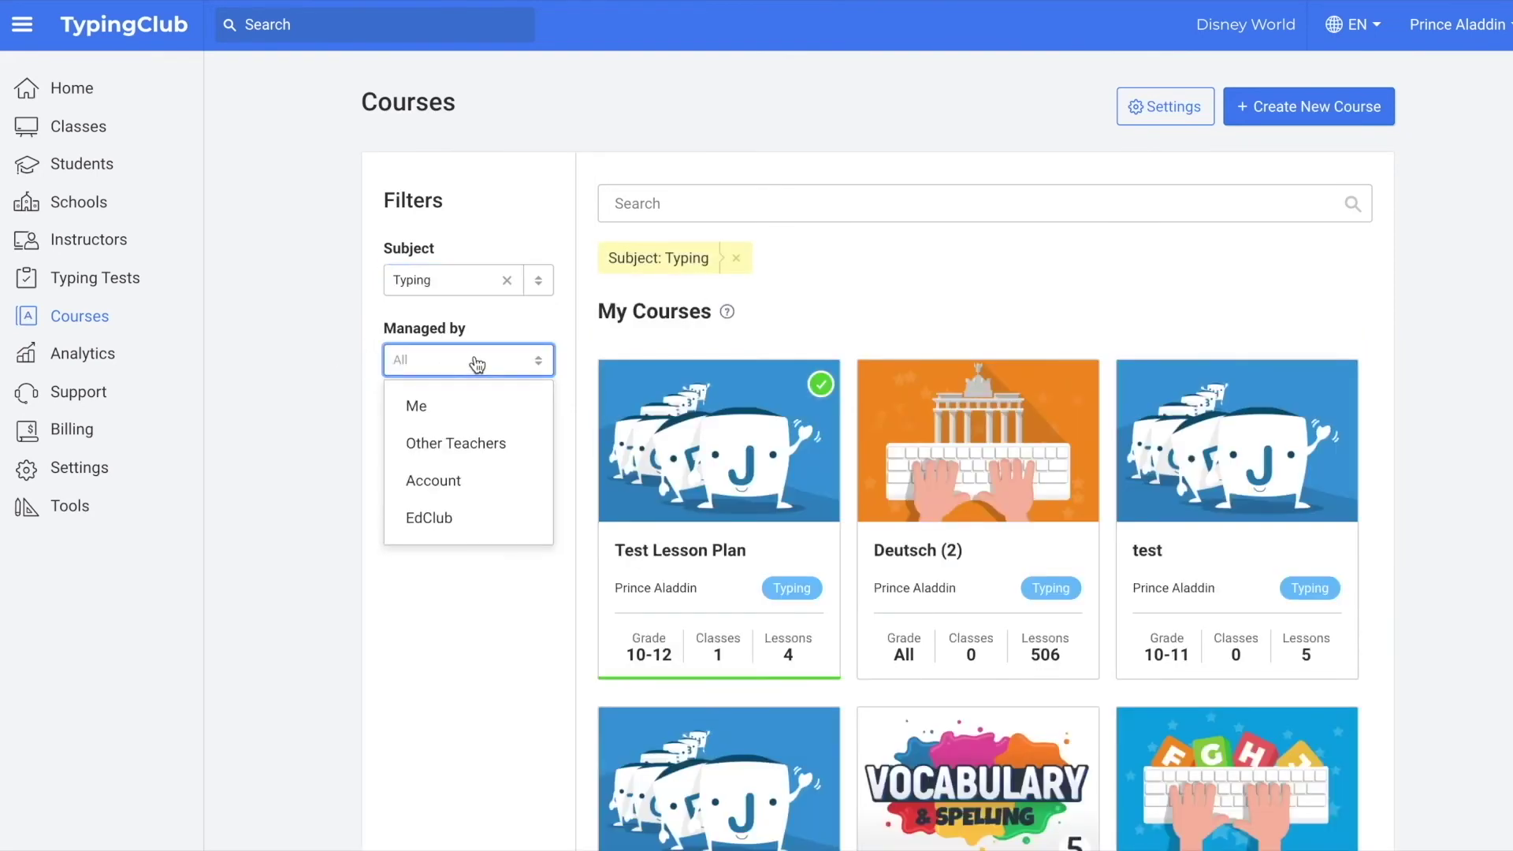
pyautogui.click(476, 515)
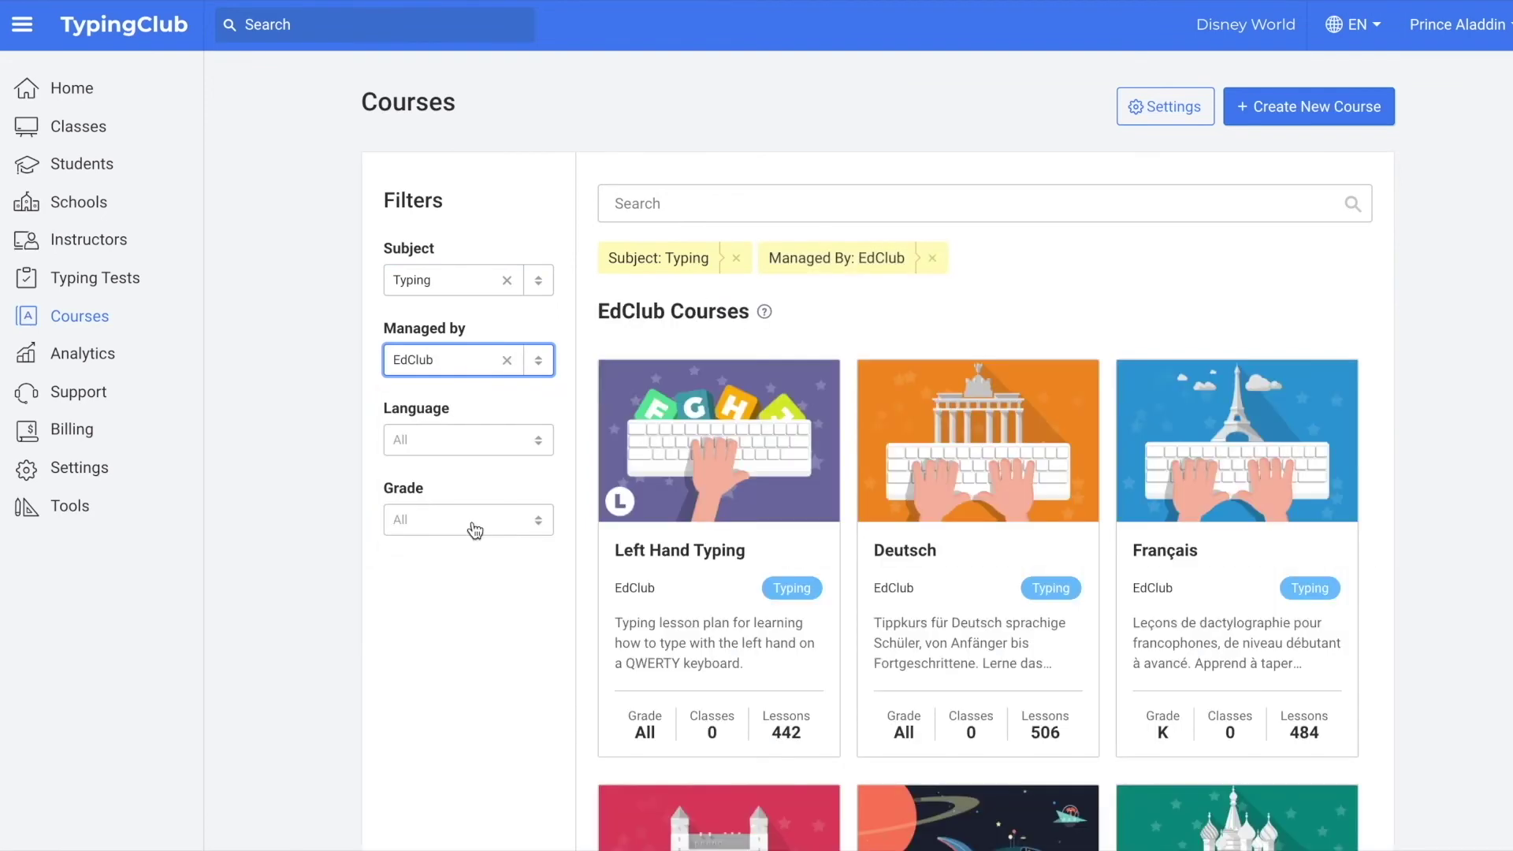
# Set the Language filter to English.
pyautogui.click(481, 456)
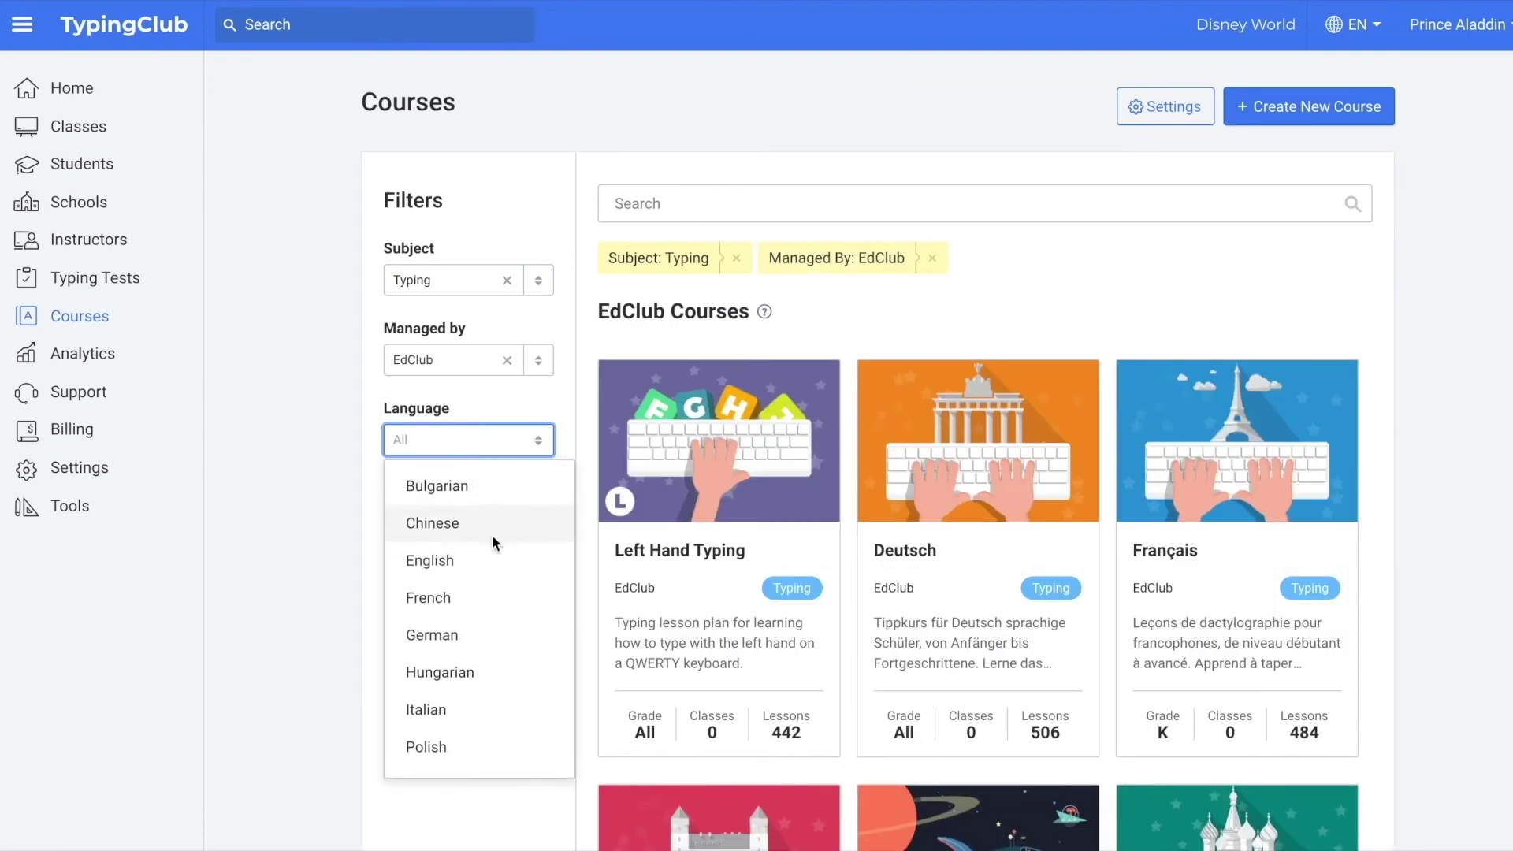
pyautogui.scroll(-5, 492, 537)
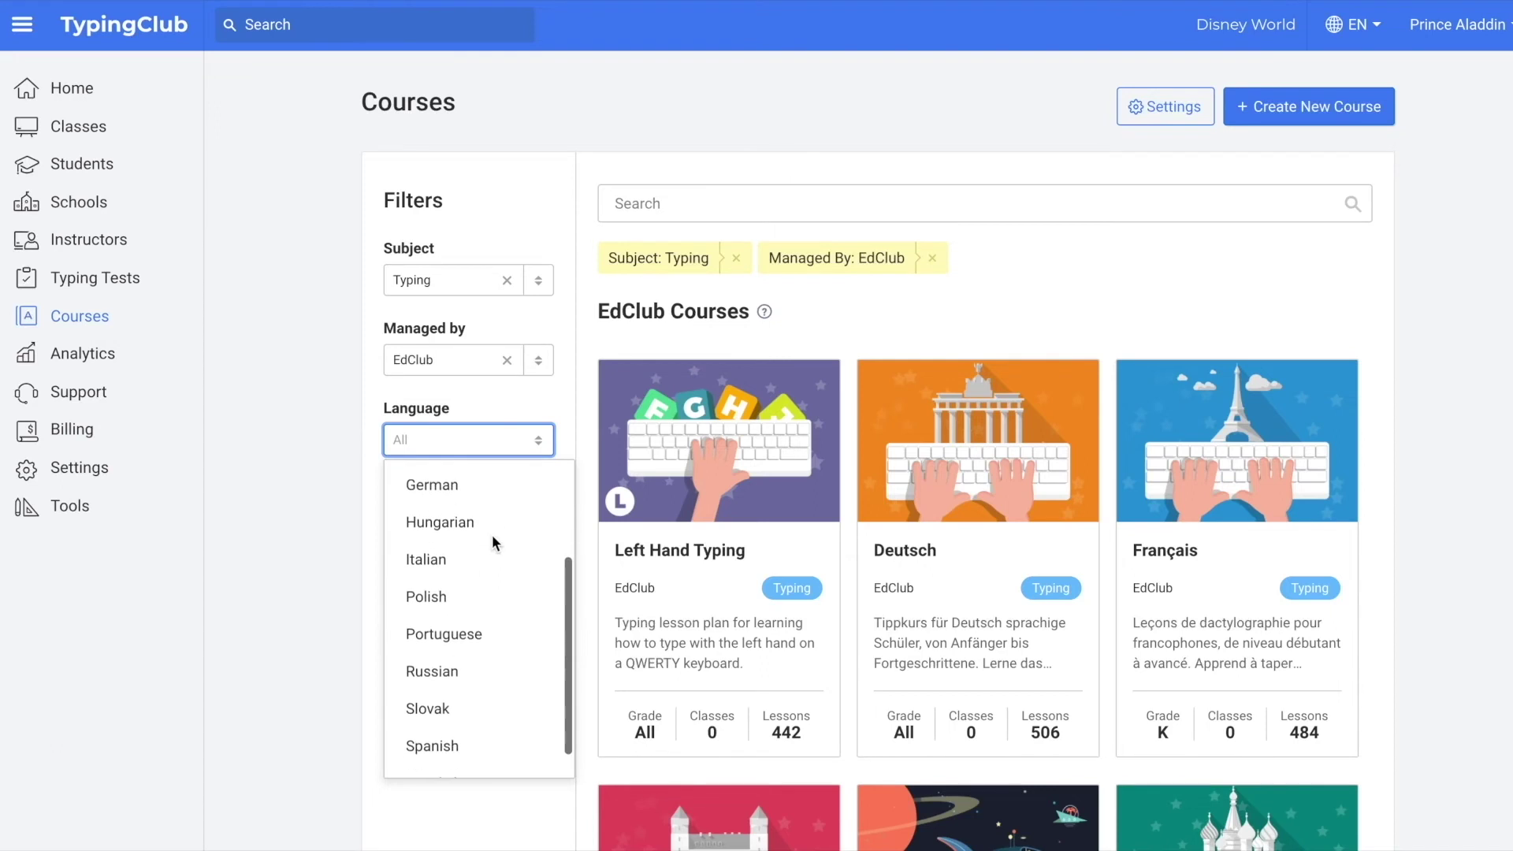
pyautogui.scroll(5, 491, 534)
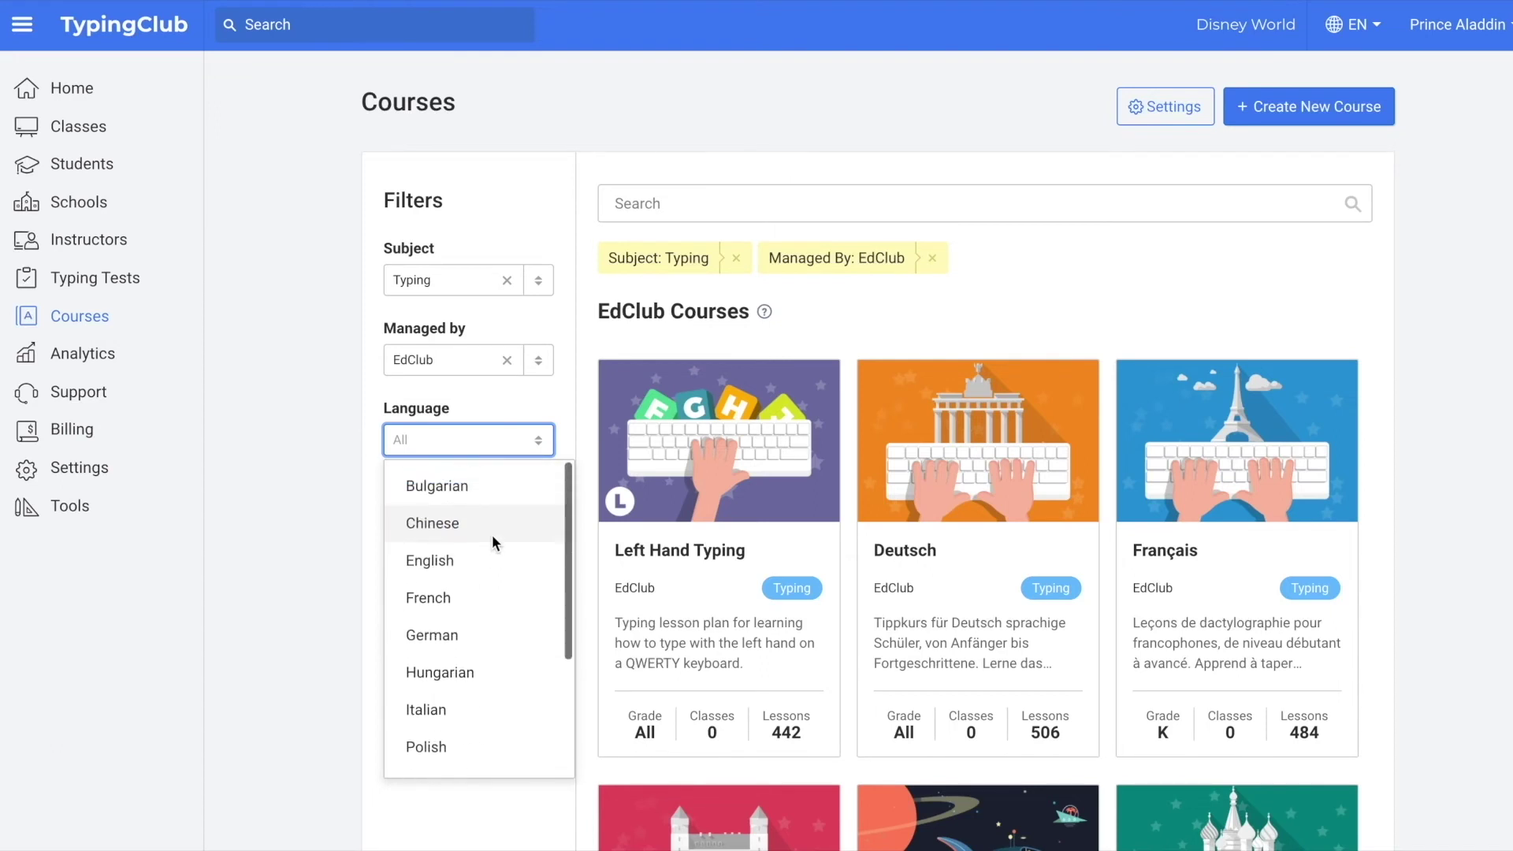
pyautogui.click(463, 557)
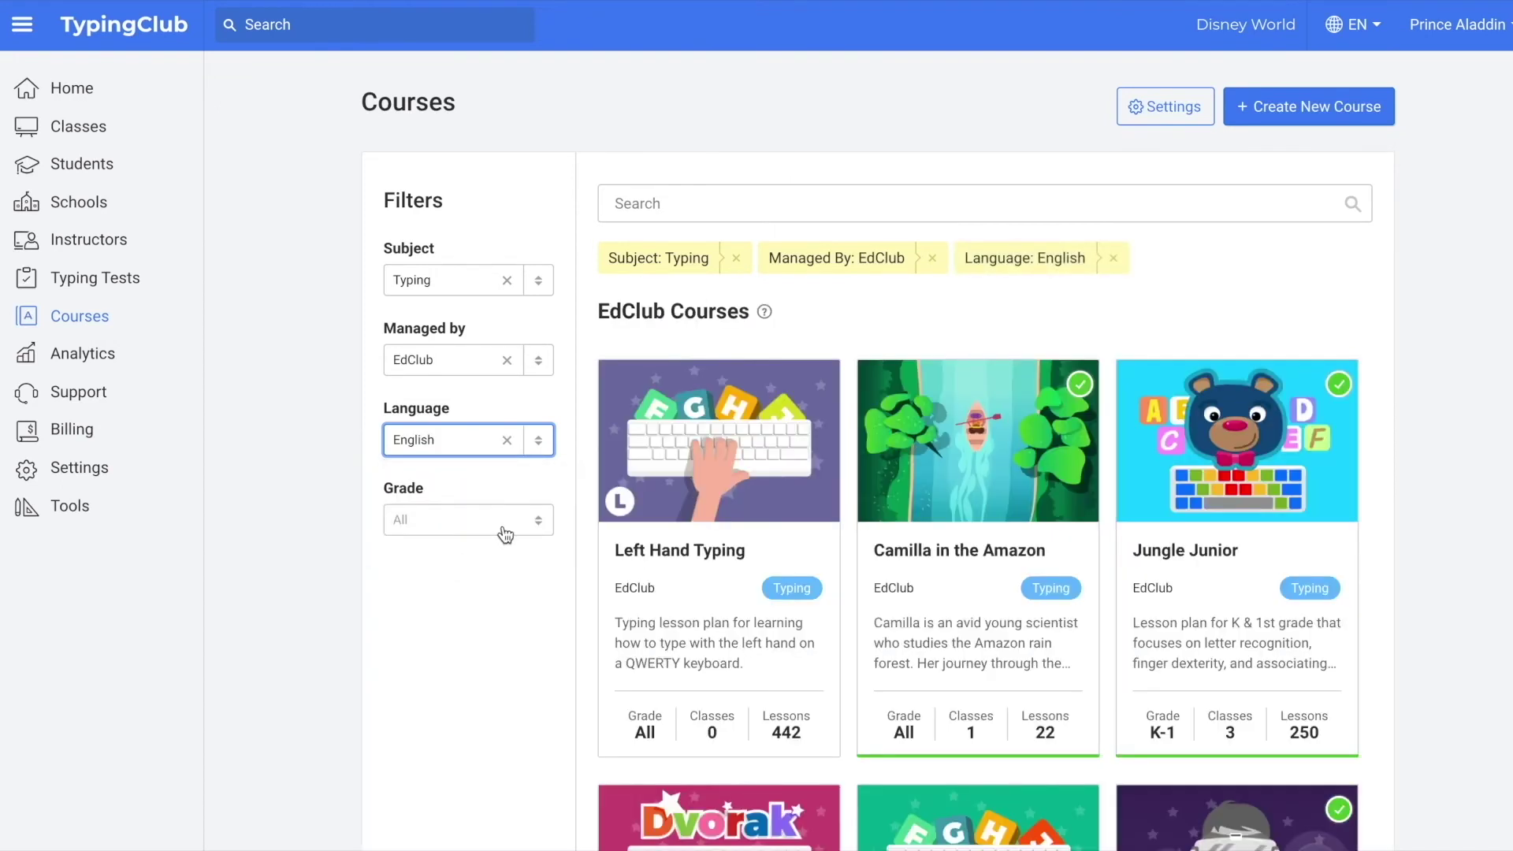
pyautogui.click(509, 523)
pyautogui.scroll(-5, 505, 655)
# Keep Grade at All, then show a Digital Citizenship course's lesson-unit overview.
pyautogui.scroll(5, 496, 615)
pyautogui.click(463, 526)
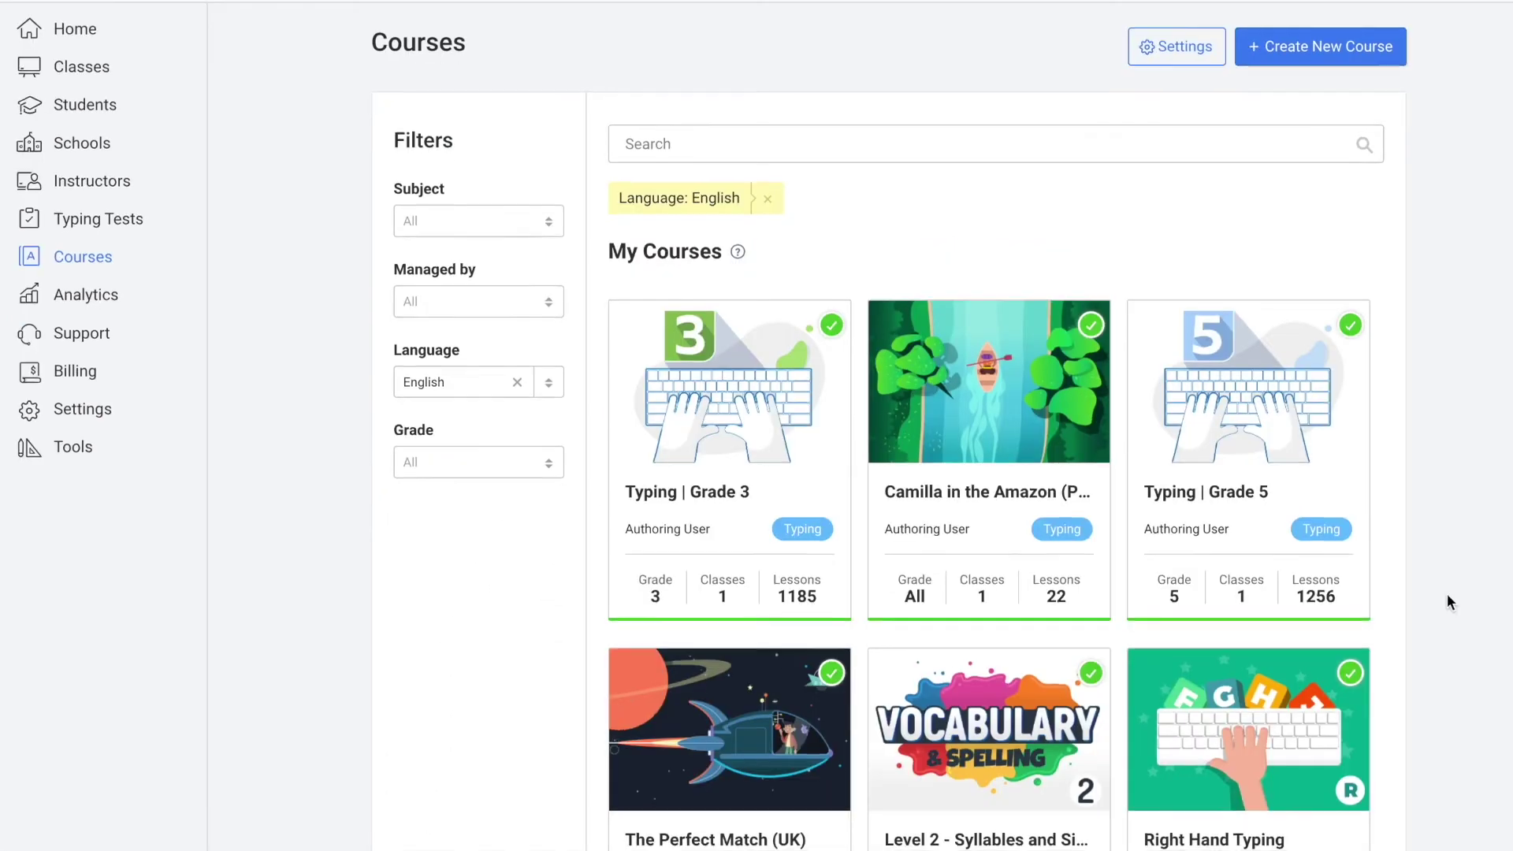
pyautogui.scroll(-2, 1448, 599)
pyautogui.scroll(-2, 1449, 601)
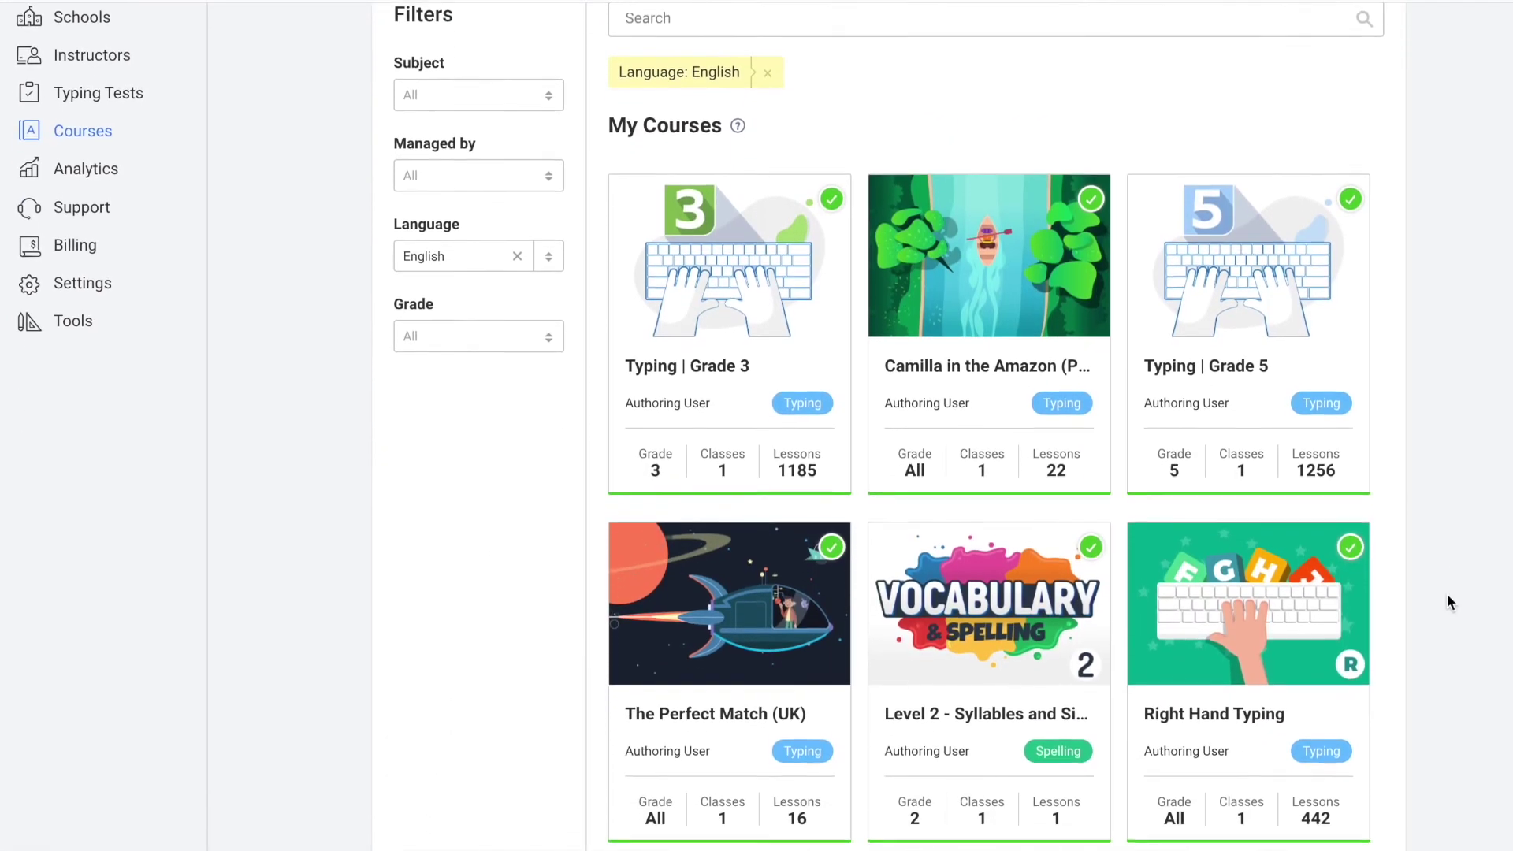
pyautogui.scroll(-2, 1447, 599)
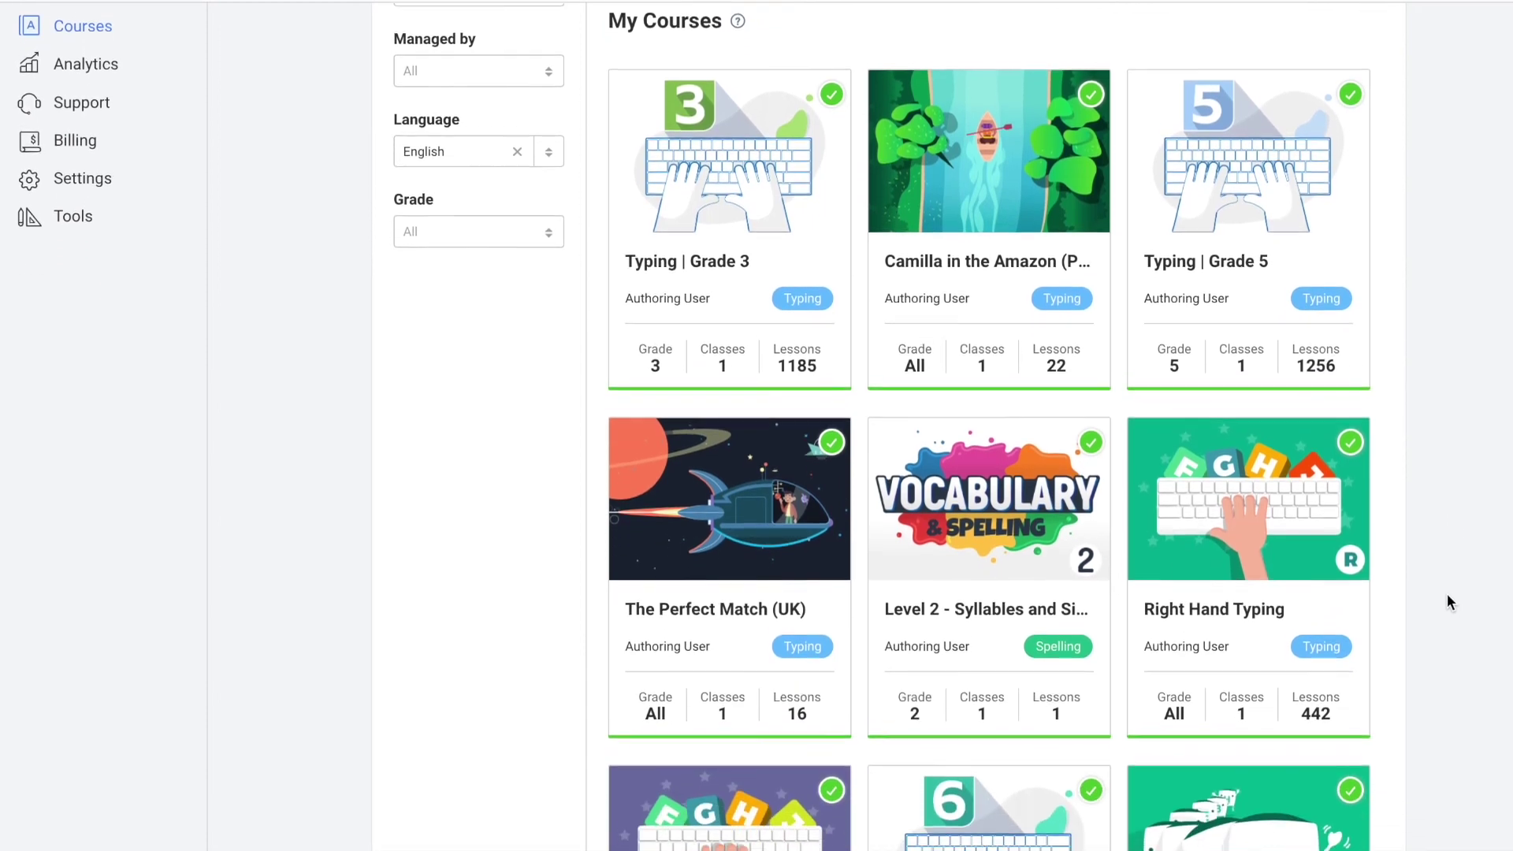
pyautogui.scroll(-2, 1449, 602)
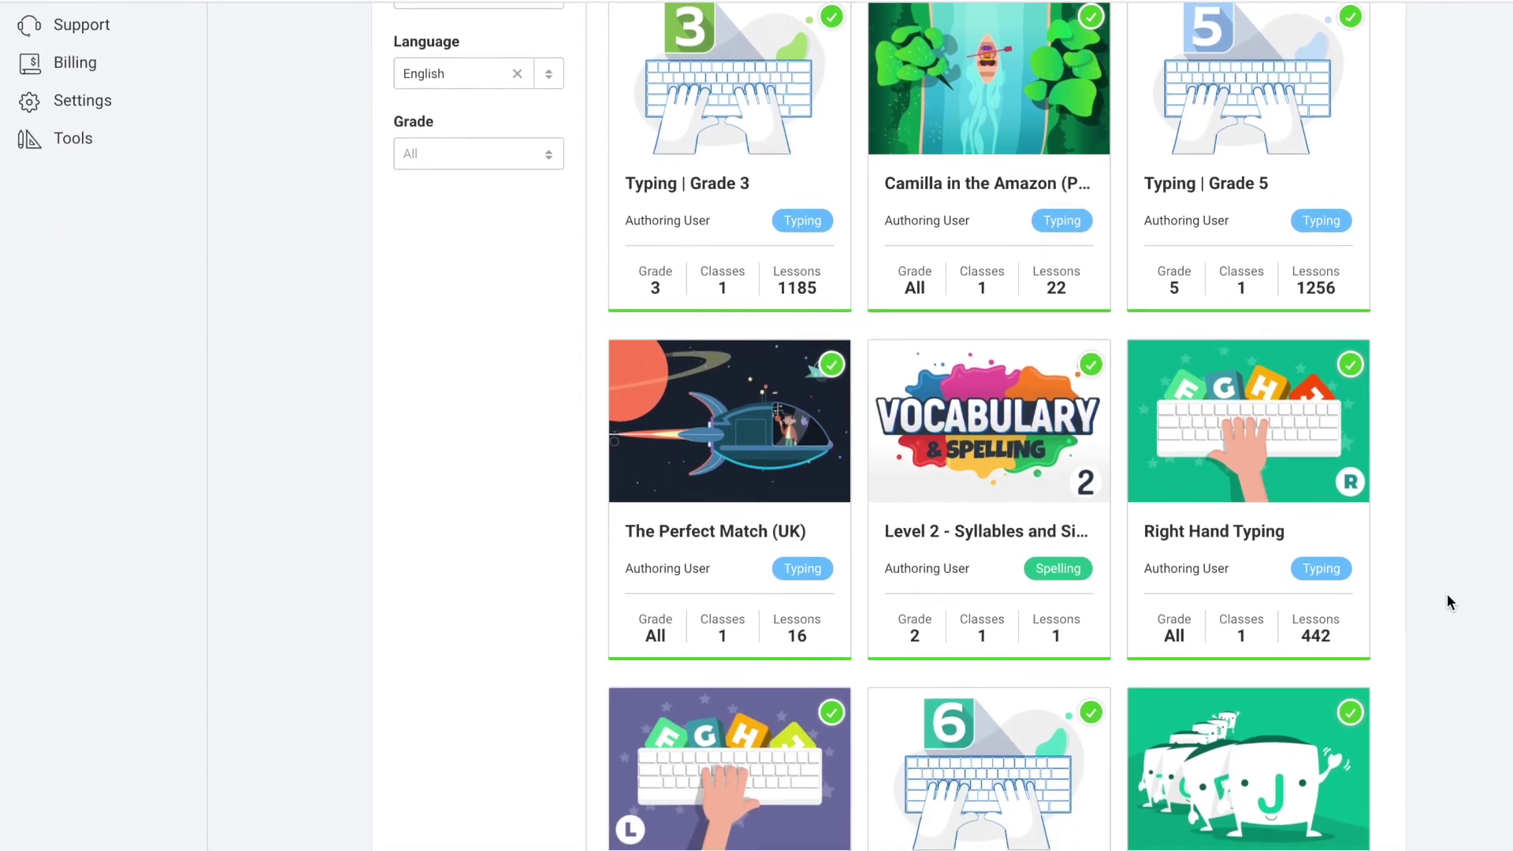
pyautogui.scroll(-2, 1447, 597)
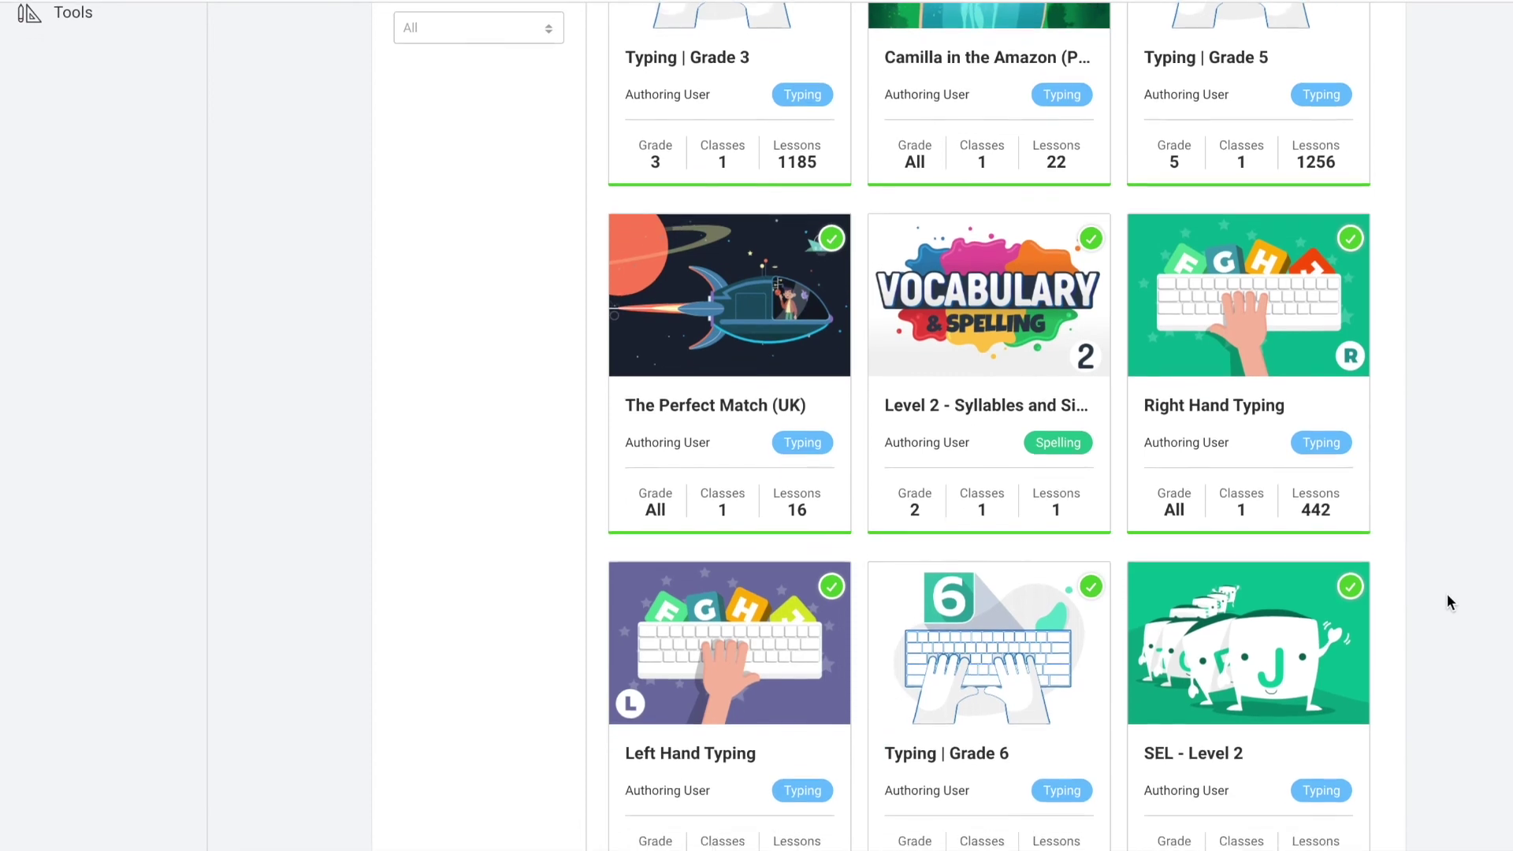
pyautogui.scroll(-2, 1448, 601)
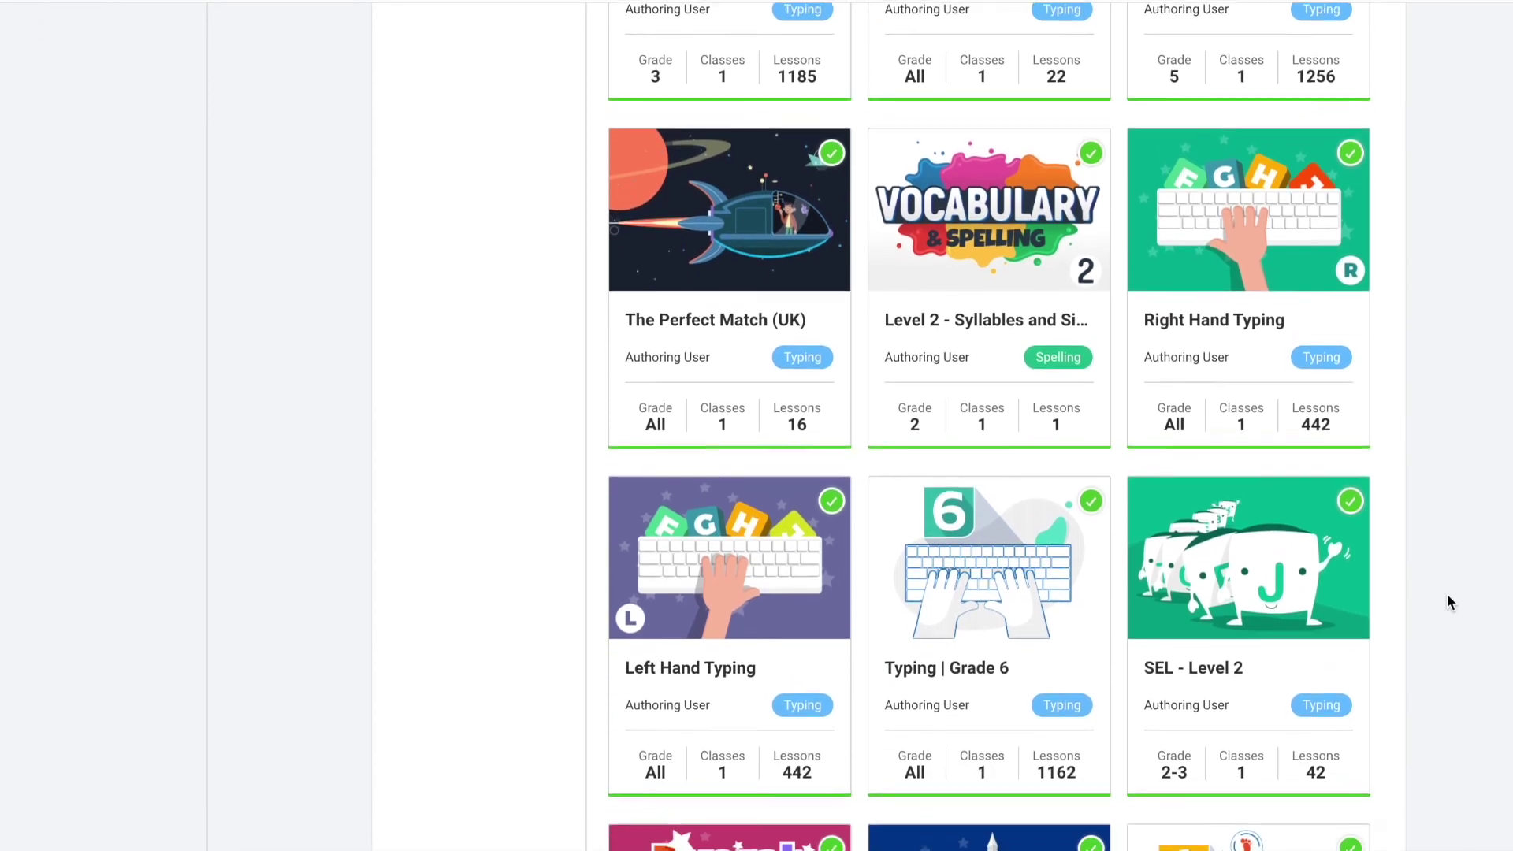
pyautogui.scroll(-2, 1447, 597)
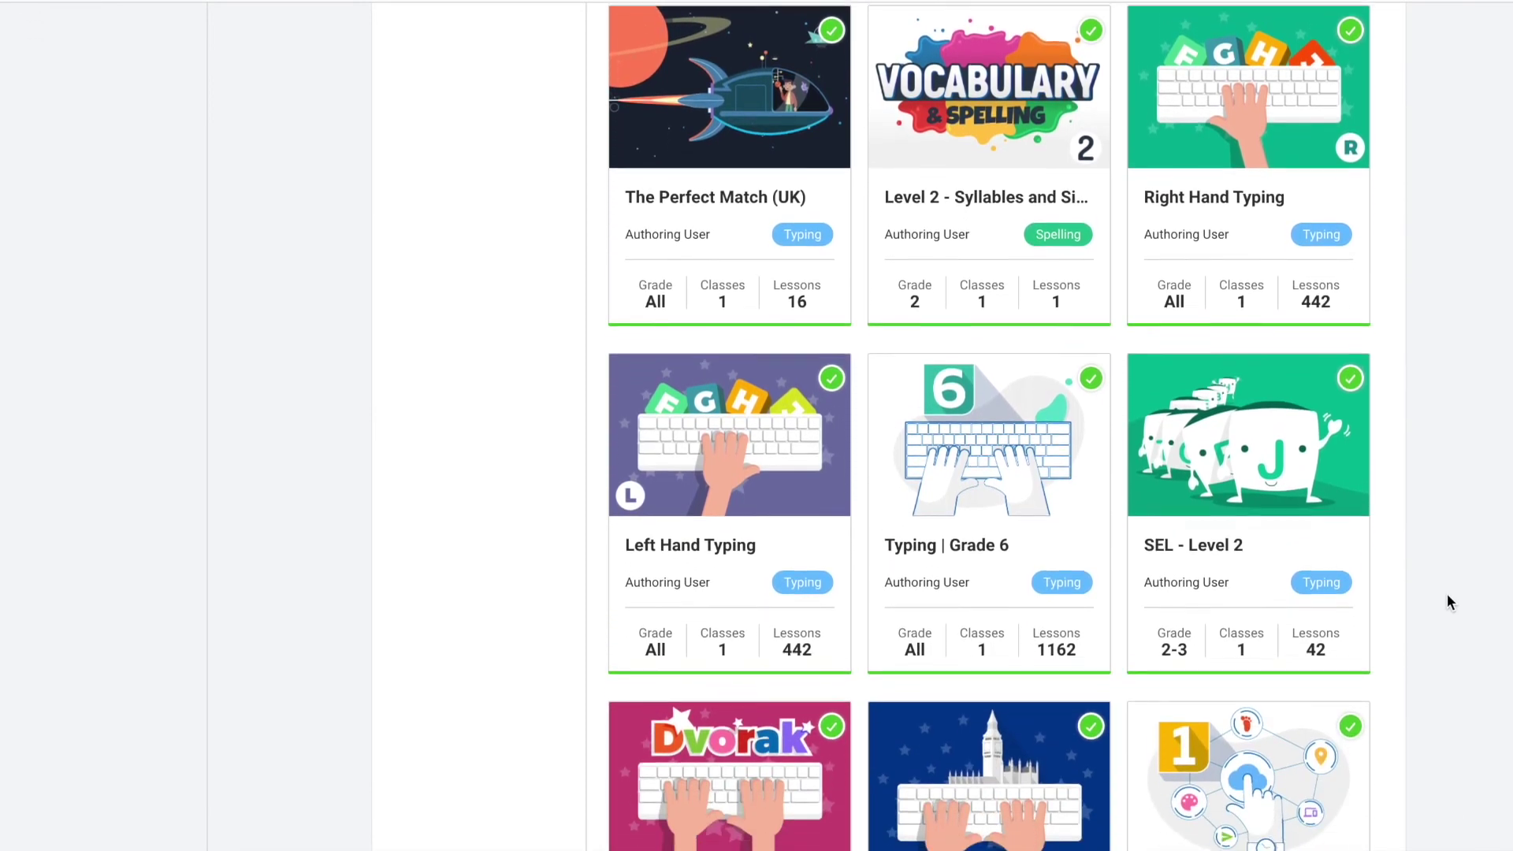
pyautogui.scroll(-4, 1447, 596)
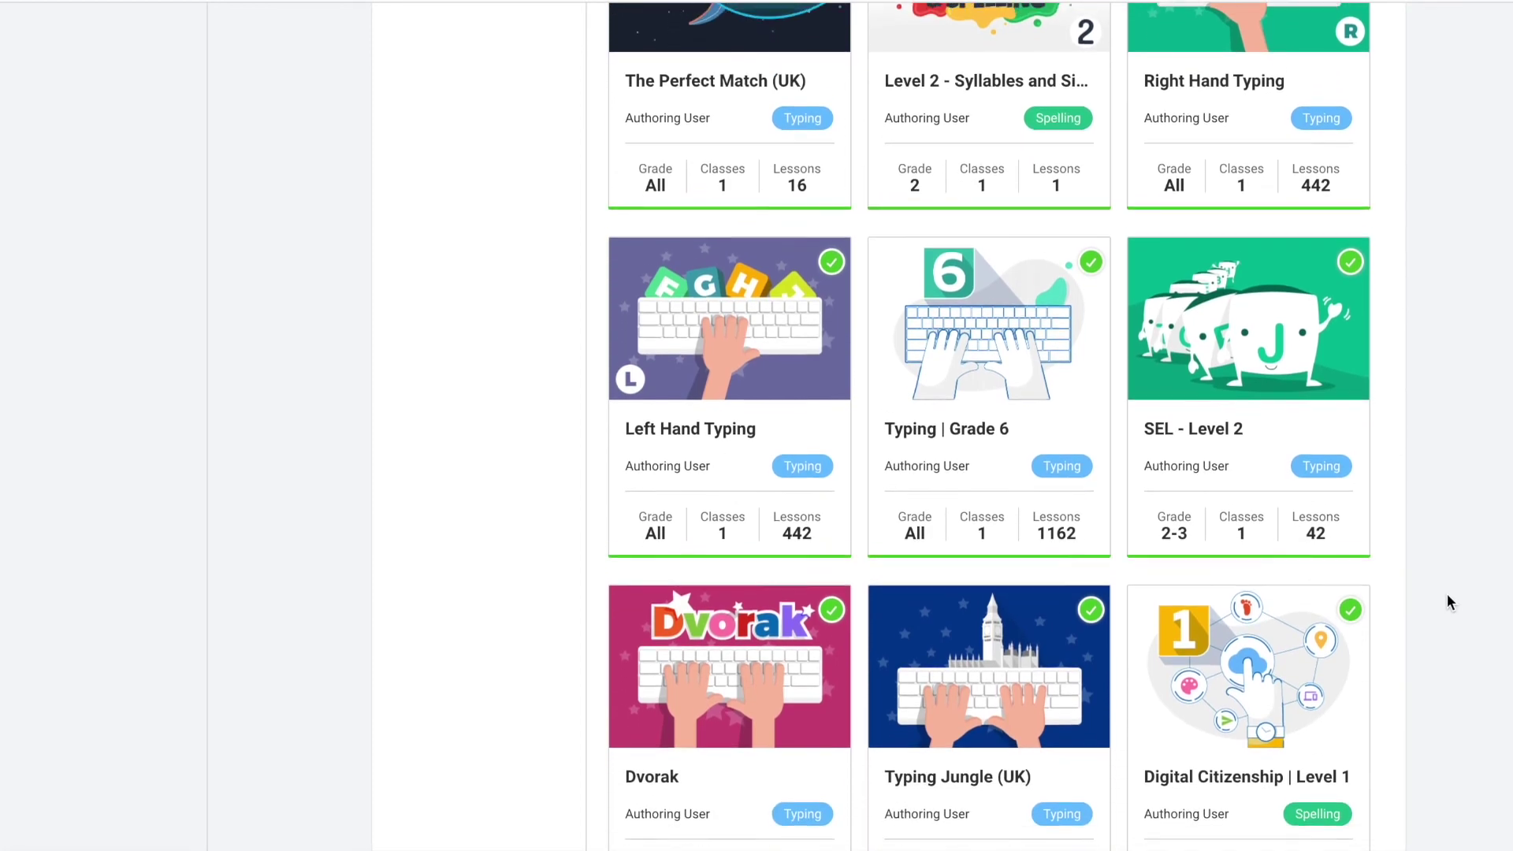
pyautogui.scroll(-5, 1447, 597)
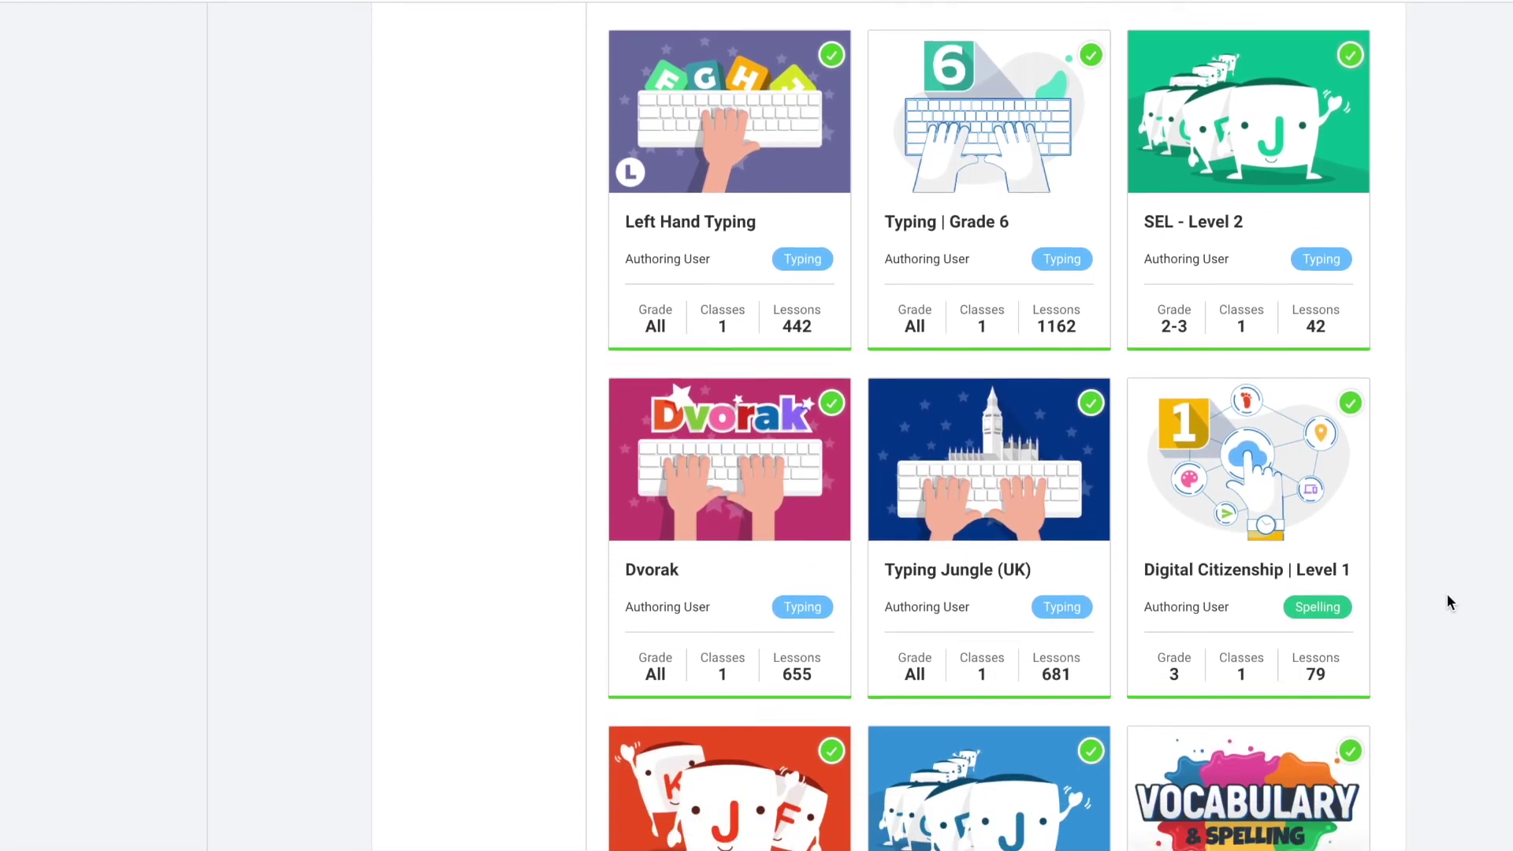
pyautogui.click(1352, 310)
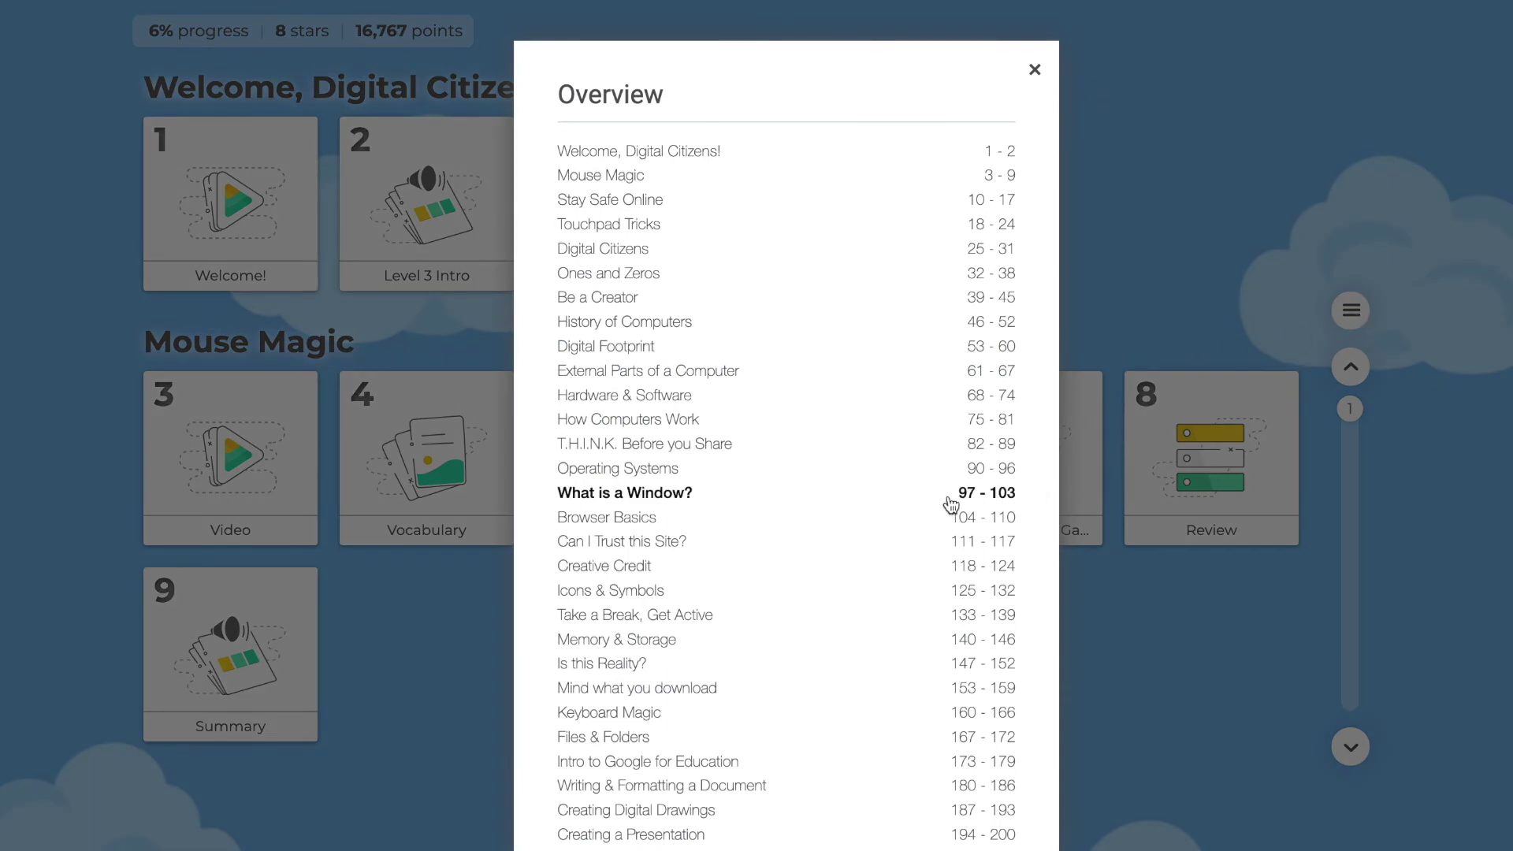
# Scroll the overview to 'Creating a Presentation 194 - 200' and jump to those lessons.
pyautogui.scroll(-1, 952, 504)
pyautogui.scroll(-2, 951, 504)
pyautogui.scroll(-2, 951, 504)
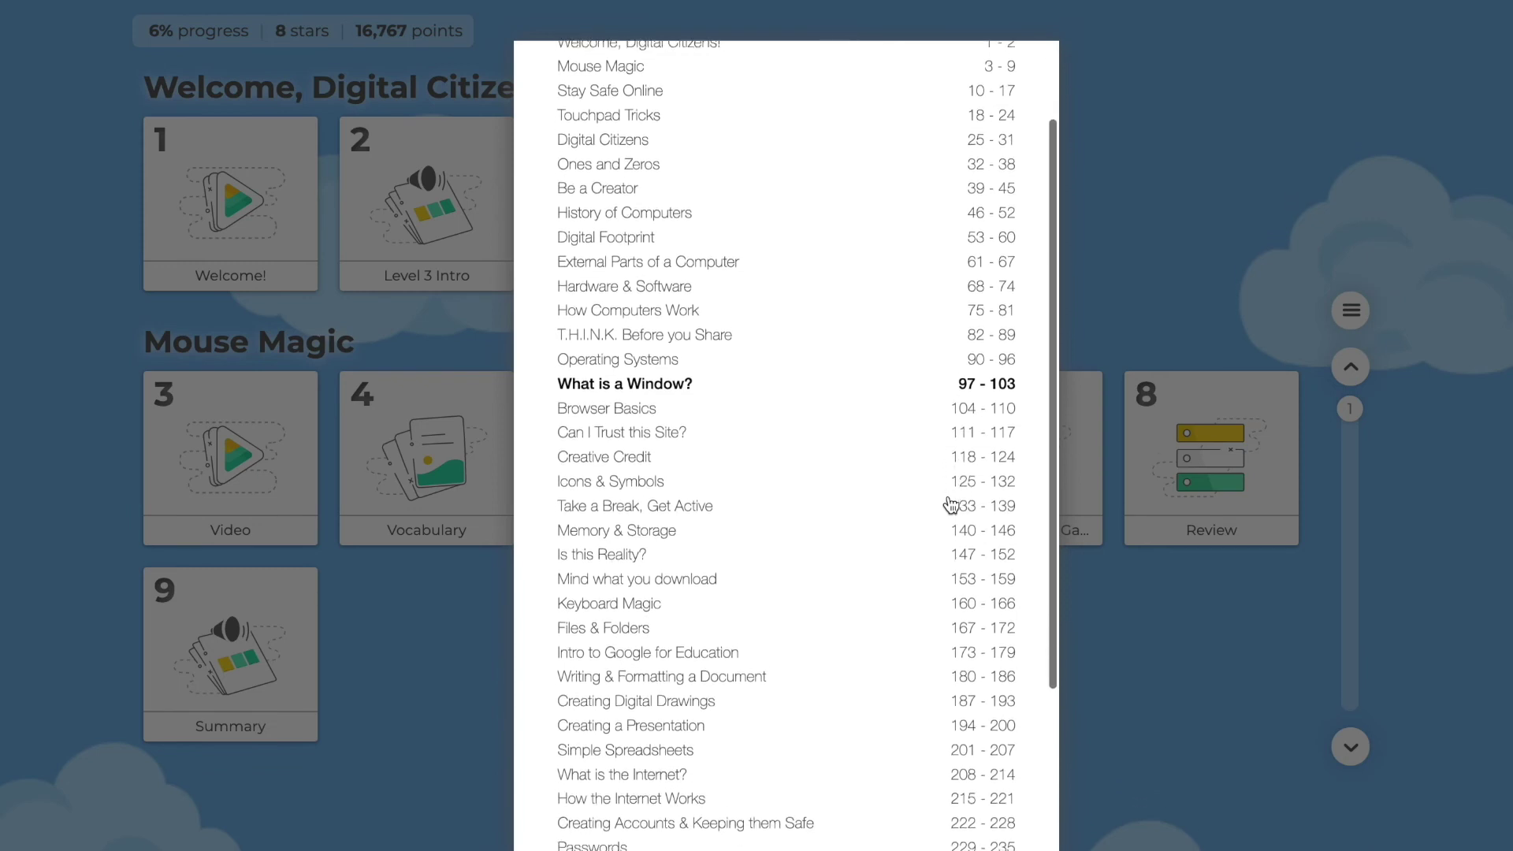
pyautogui.scroll(-1, 951, 504)
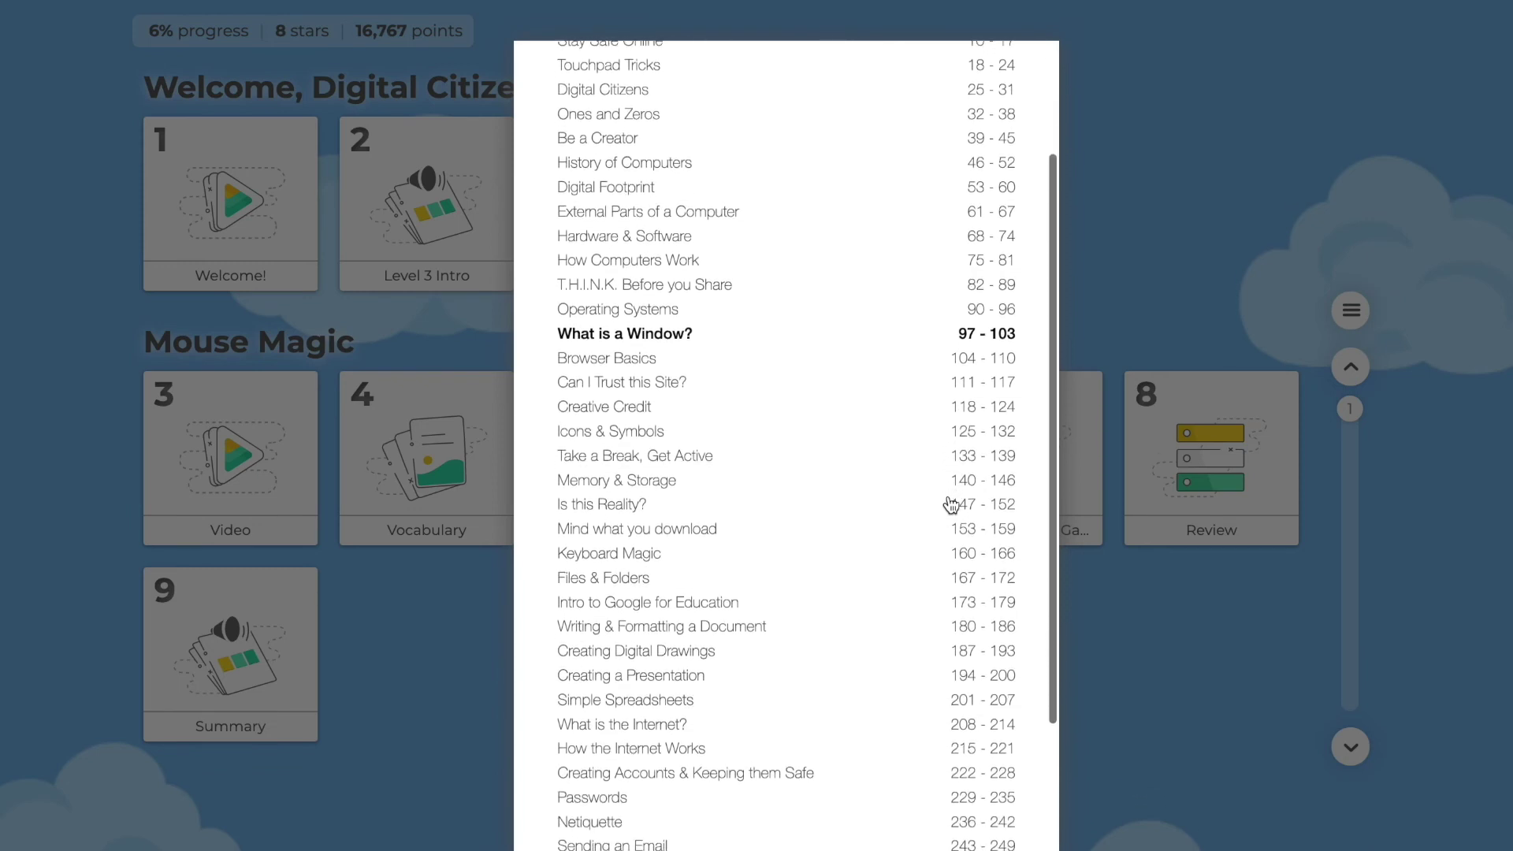
pyautogui.scroll(-2, 951, 505)
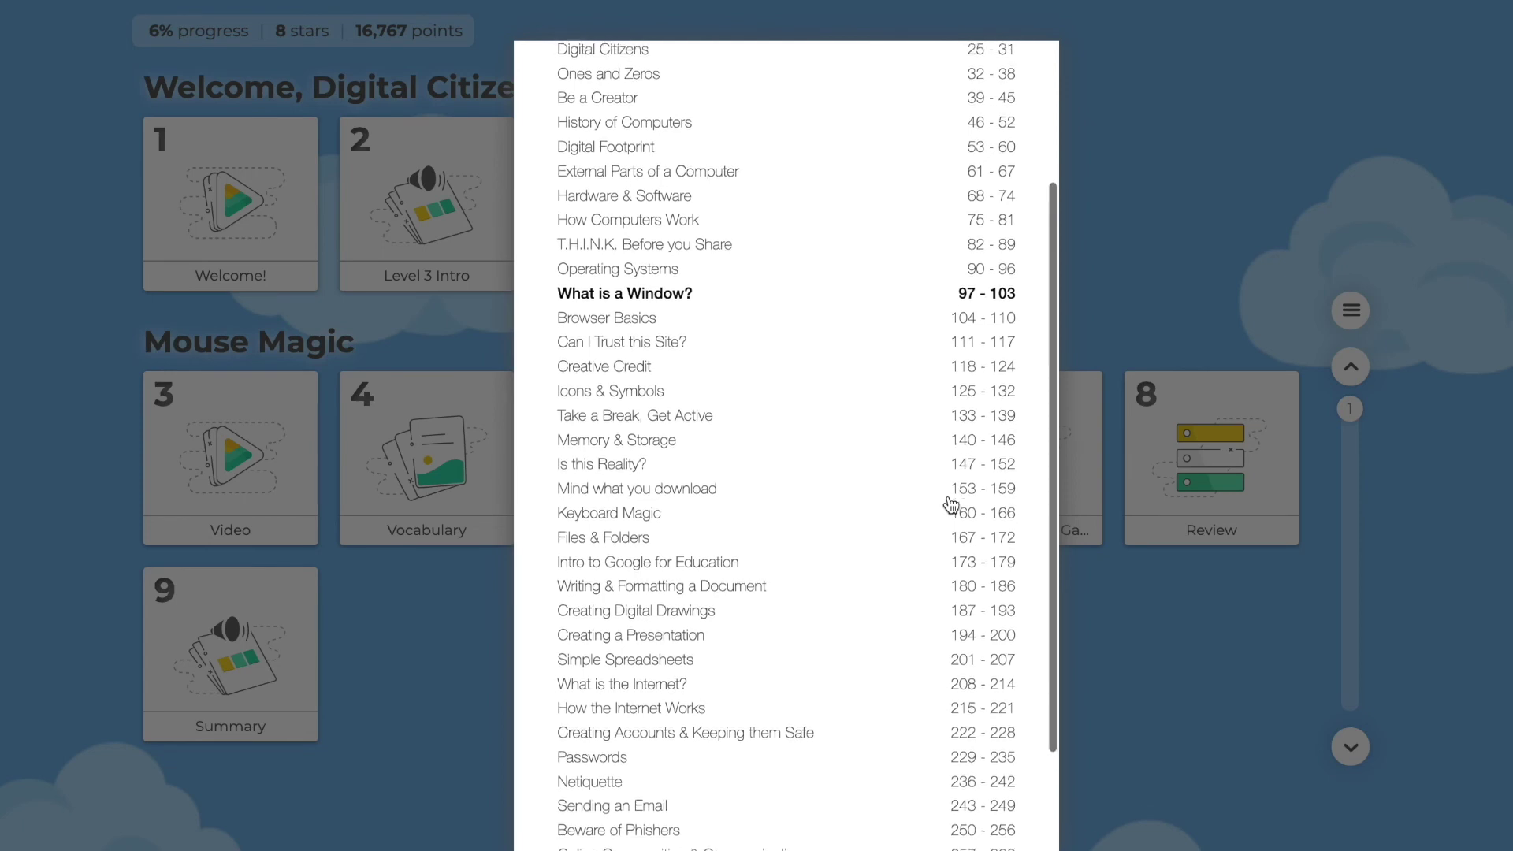
pyautogui.scroll(-3, 952, 505)
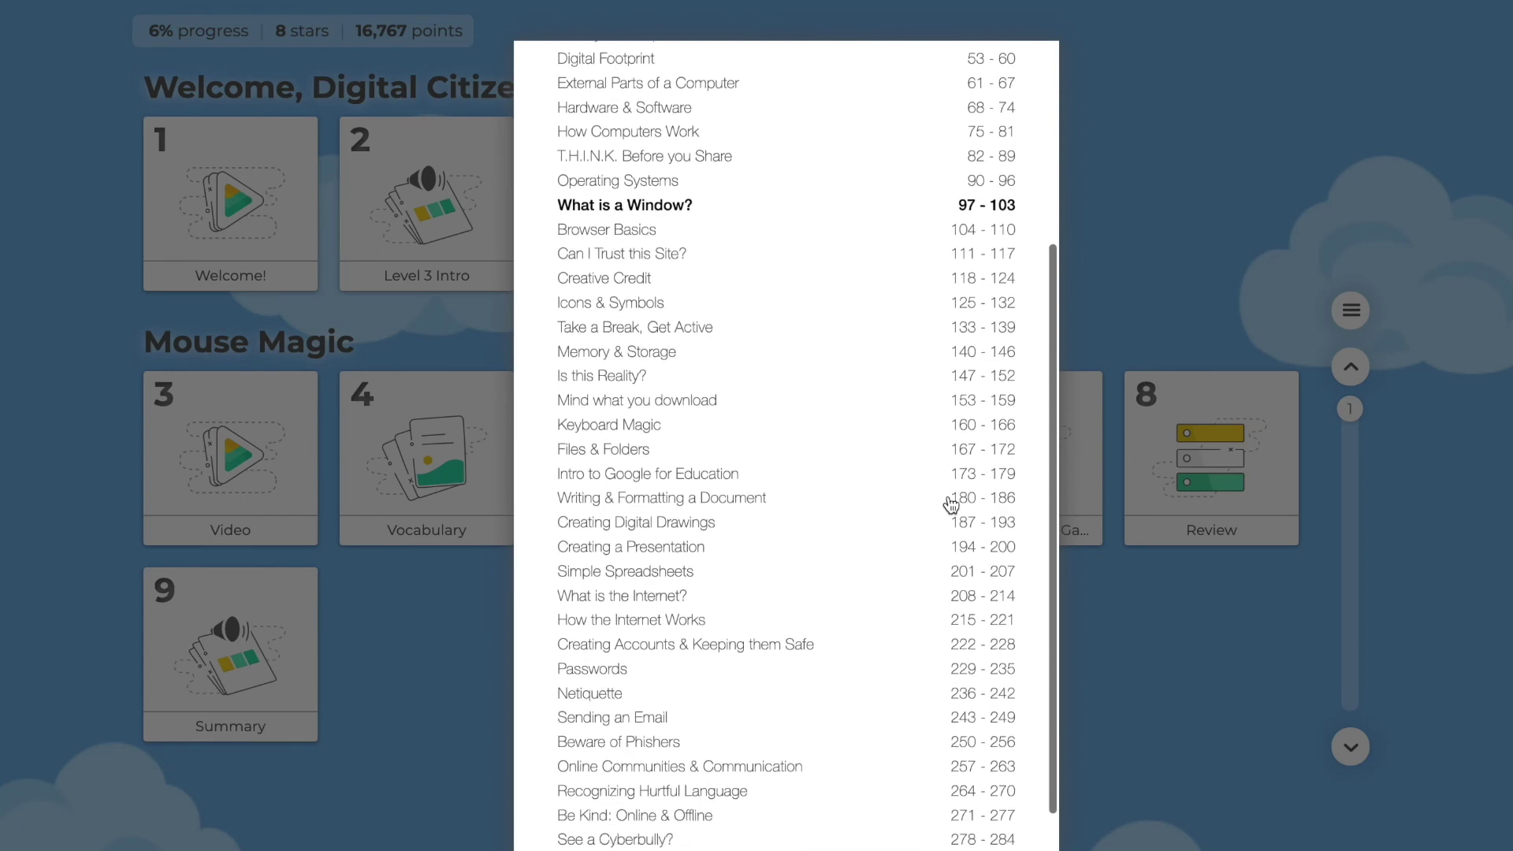
pyautogui.click(951, 501)
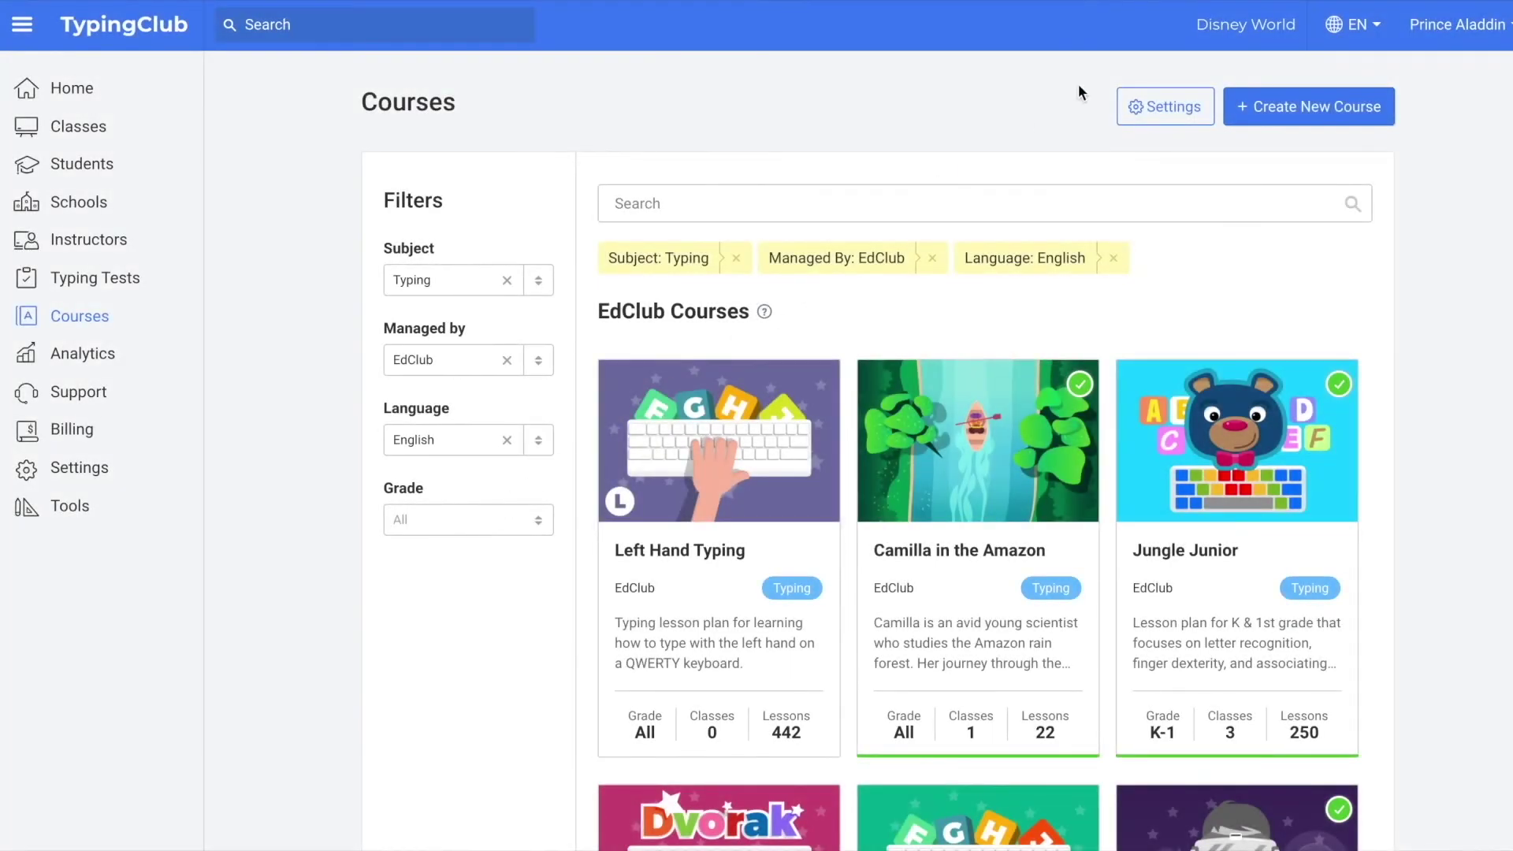
# Turn on 'Specify default course per grade' in Courses settings and save.
pyautogui.click(1163, 105)
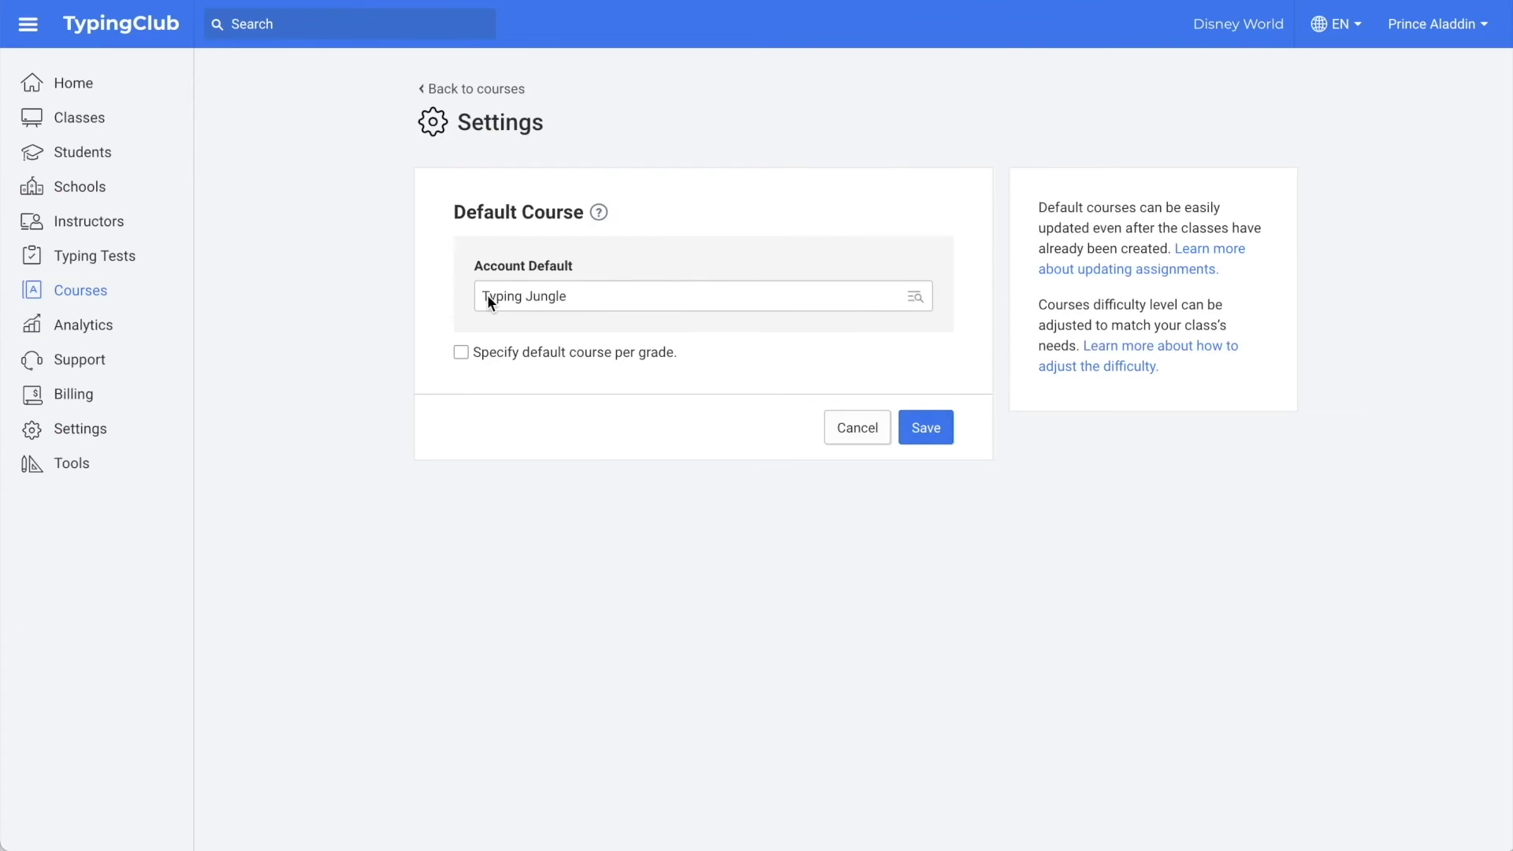
pyautogui.click(461, 354)
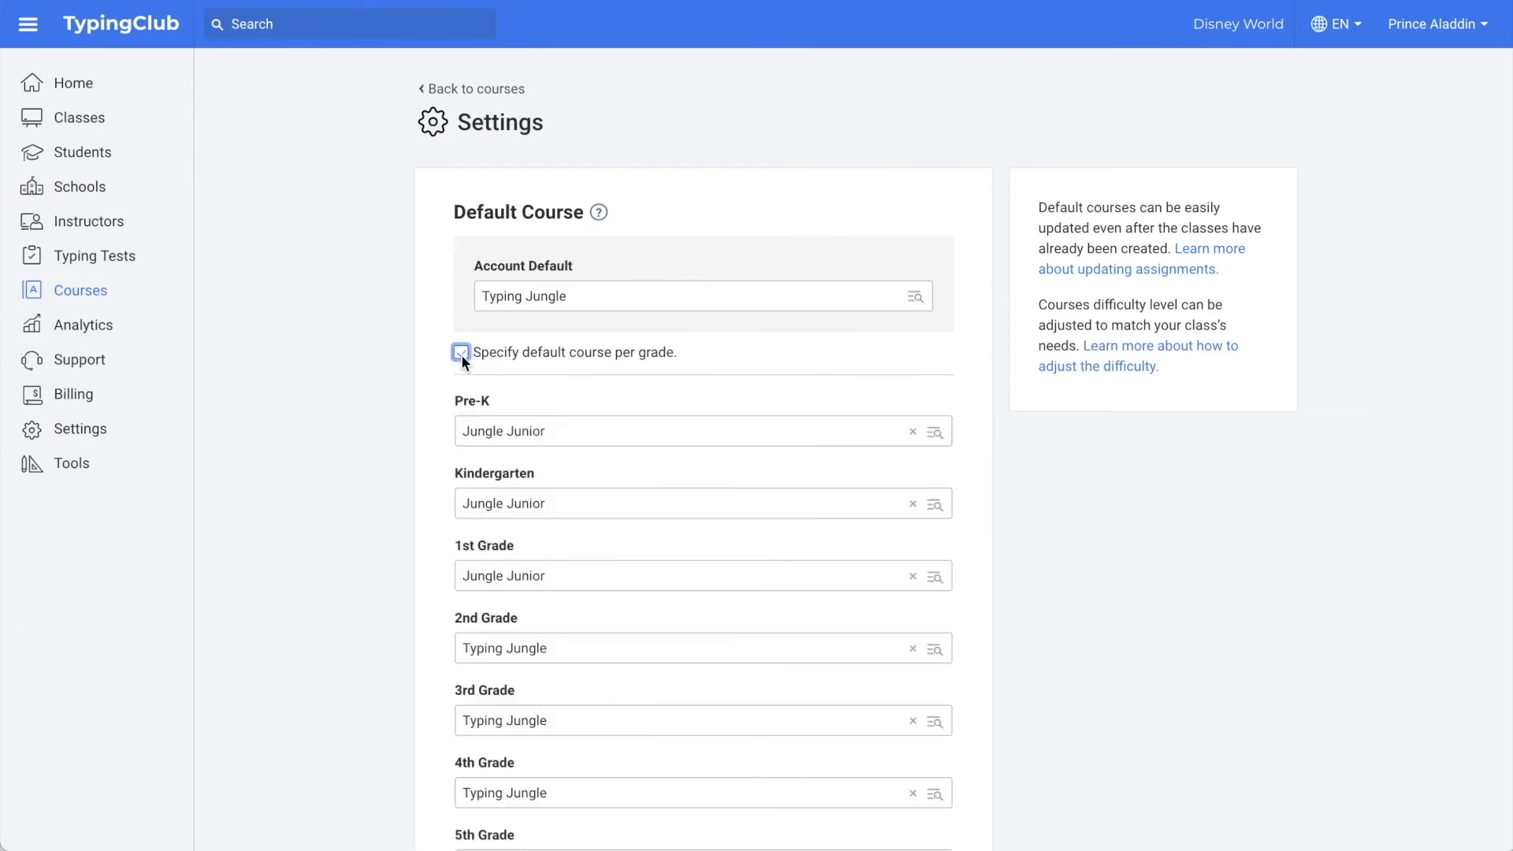
pyautogui.scroll(-9, 499, 630)
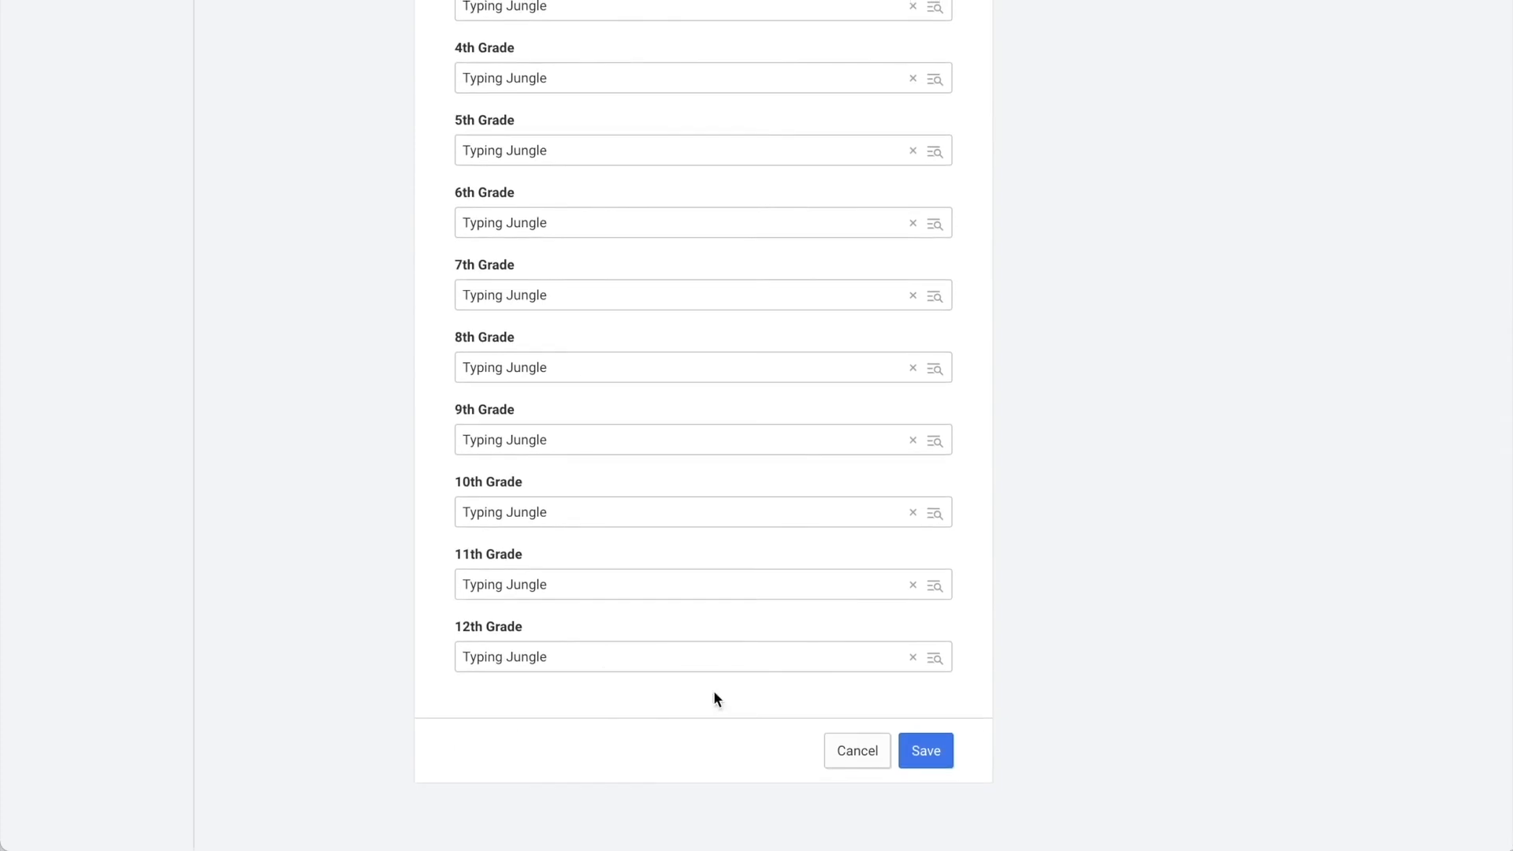
pyautogui.click(927, 751)
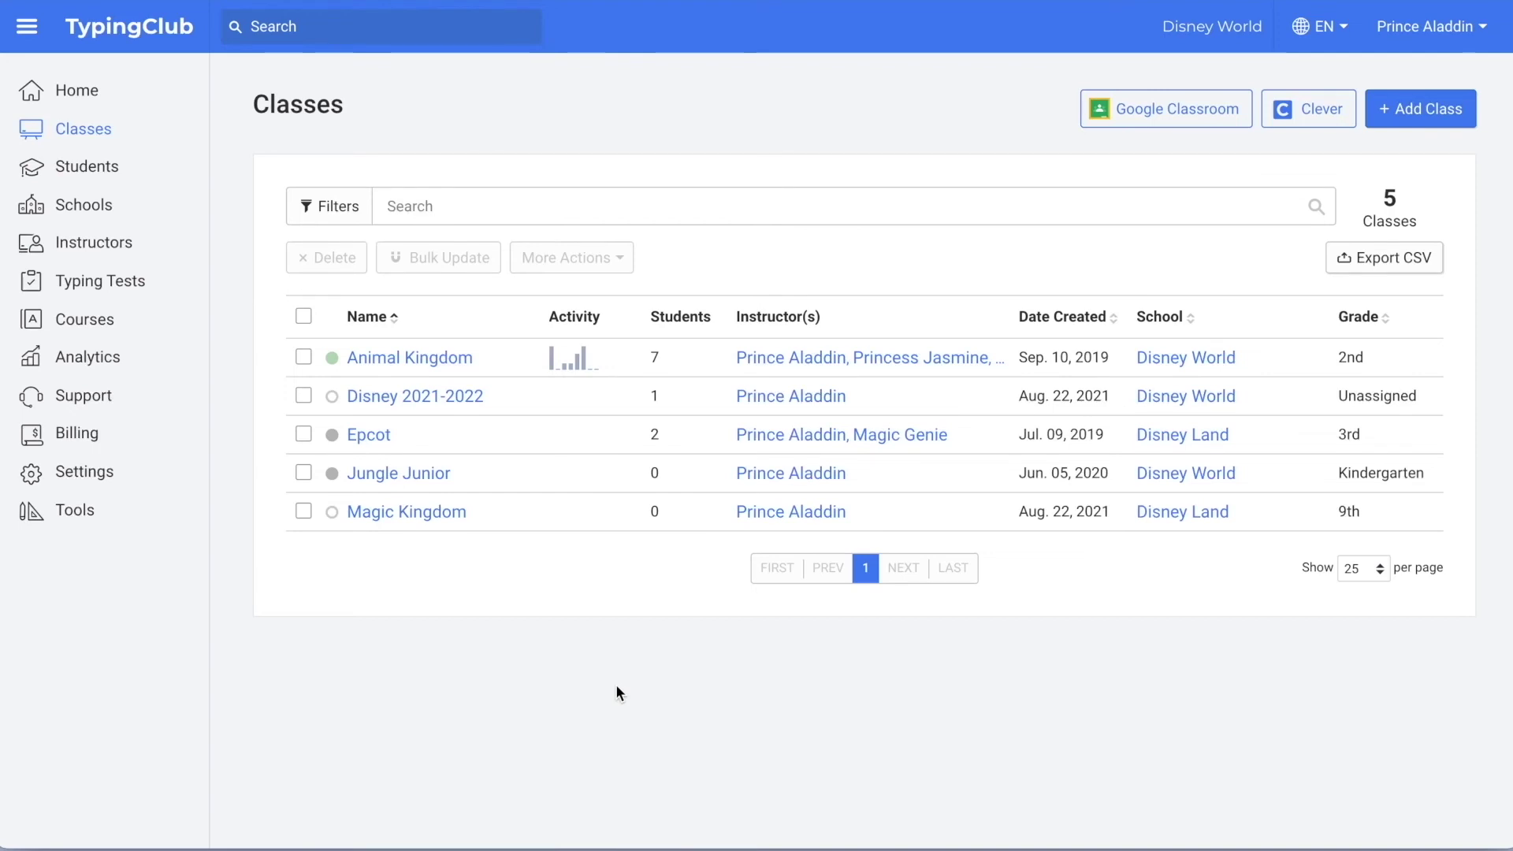
# Go to Tools and view the Data Import Tool.
pyautogui.click(61, 512)
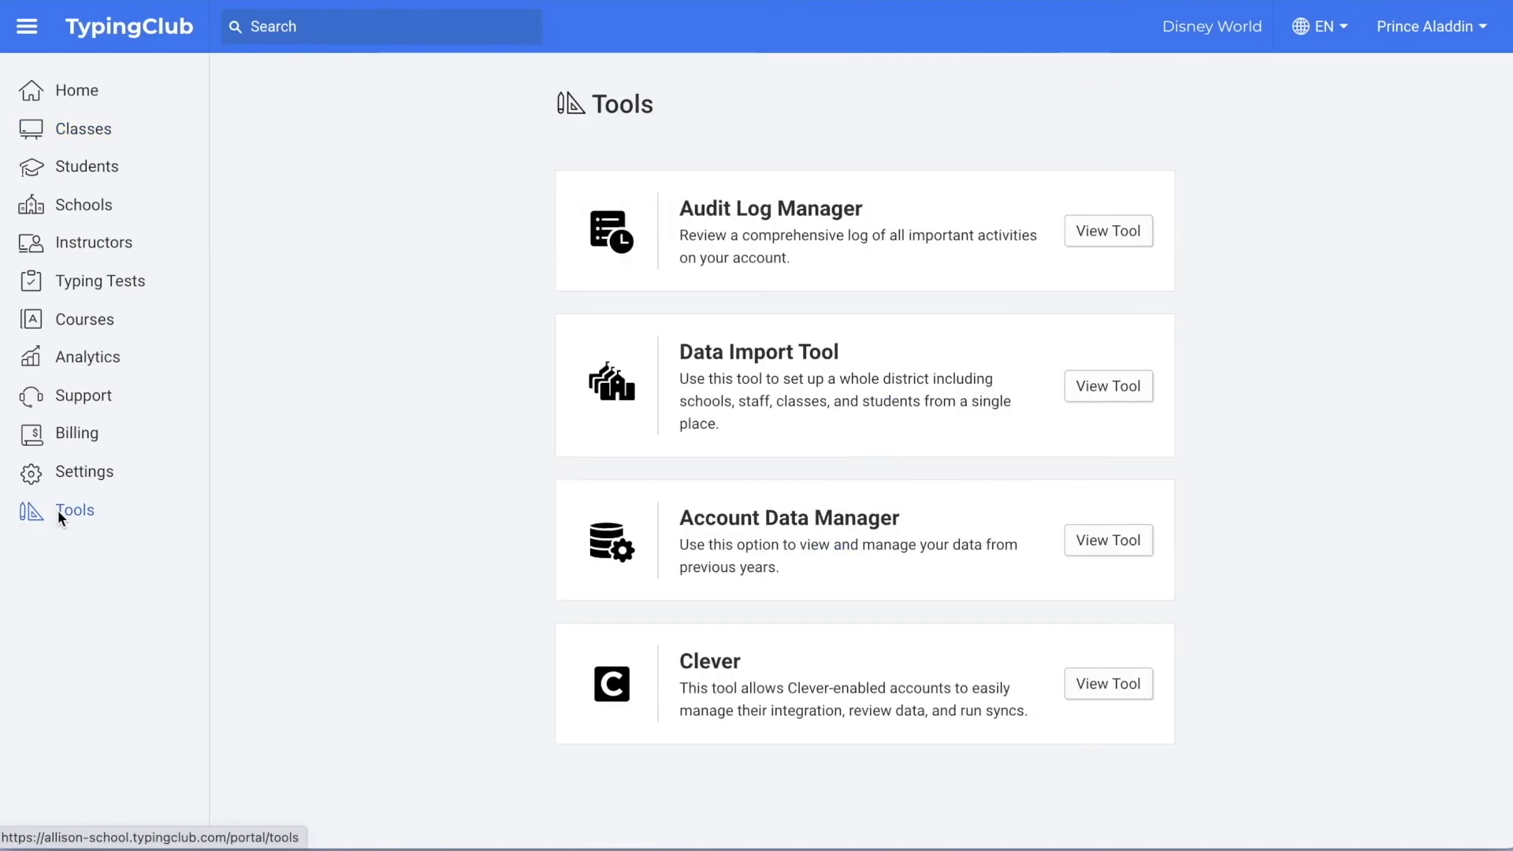
pyautogui.click(1109, 388)
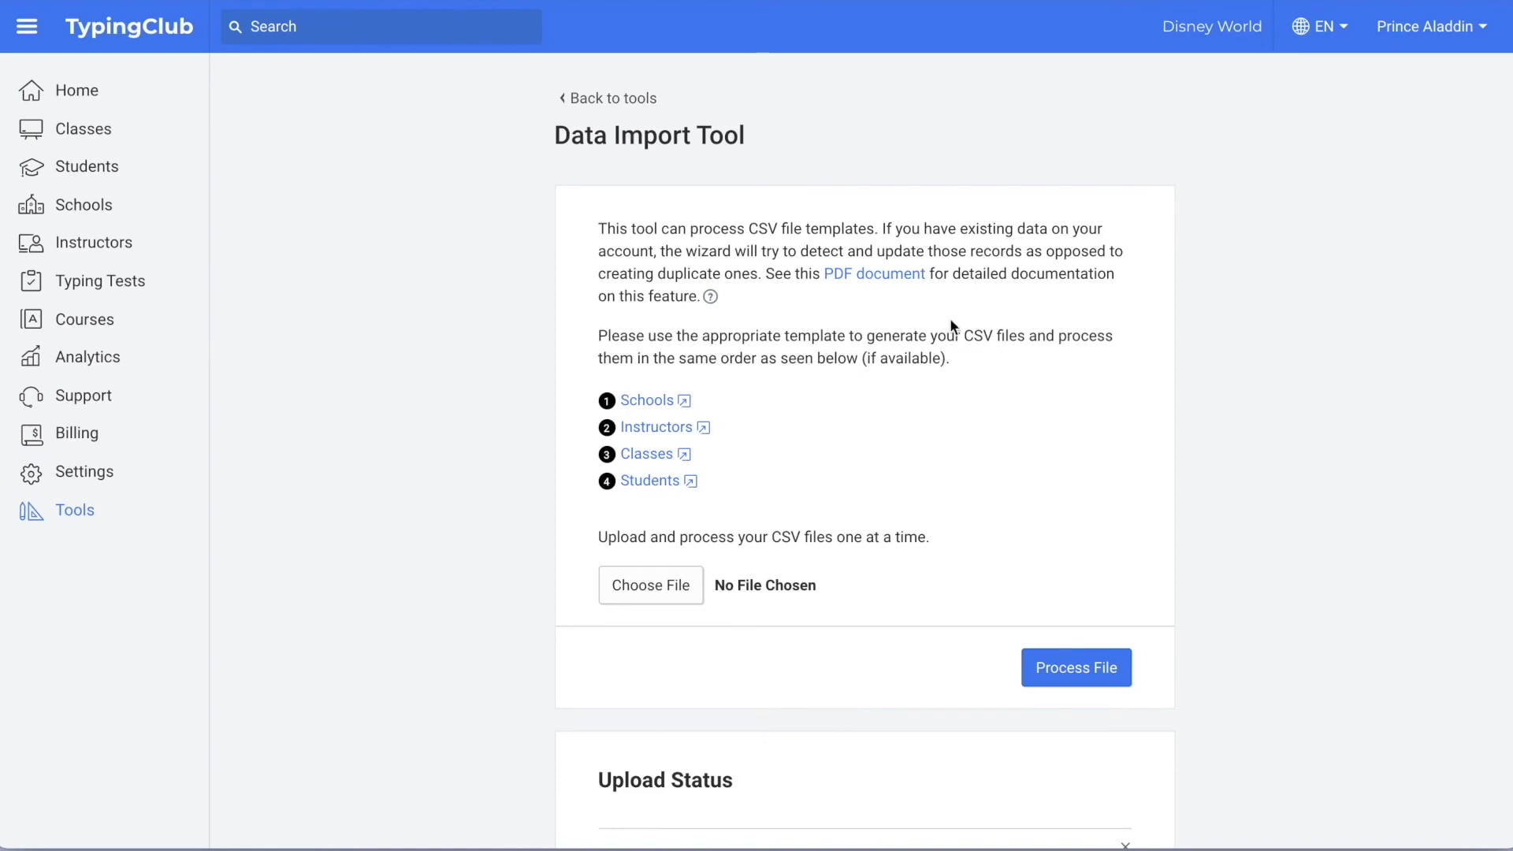
# Check the import documentation PDF and Schools fields, then download the School CSV template as schools (4).csv.
pyautogui.click(881, 285)
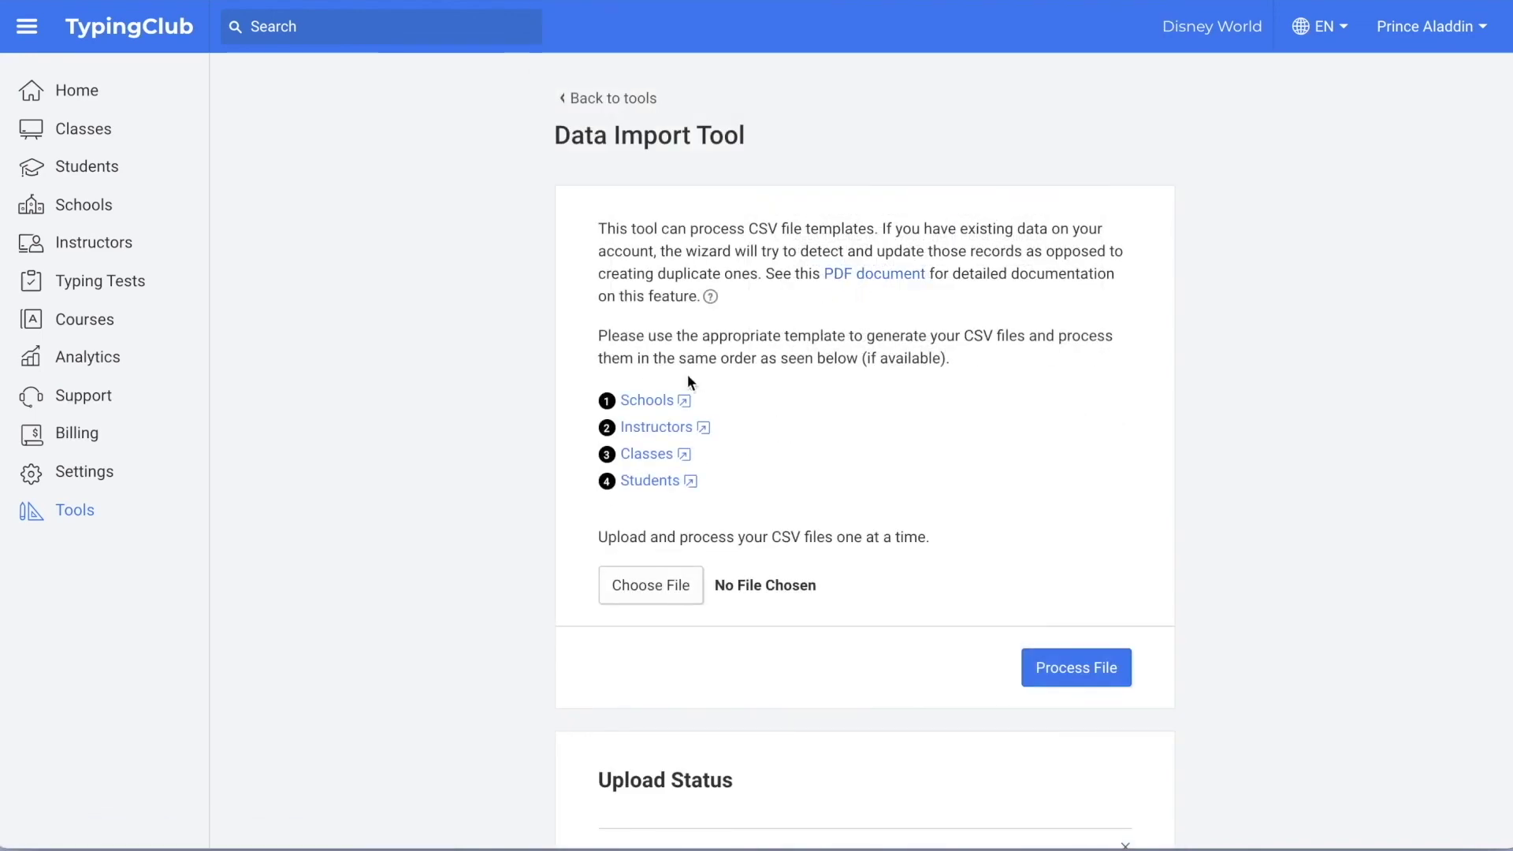
pyautogui.click(644, 404)
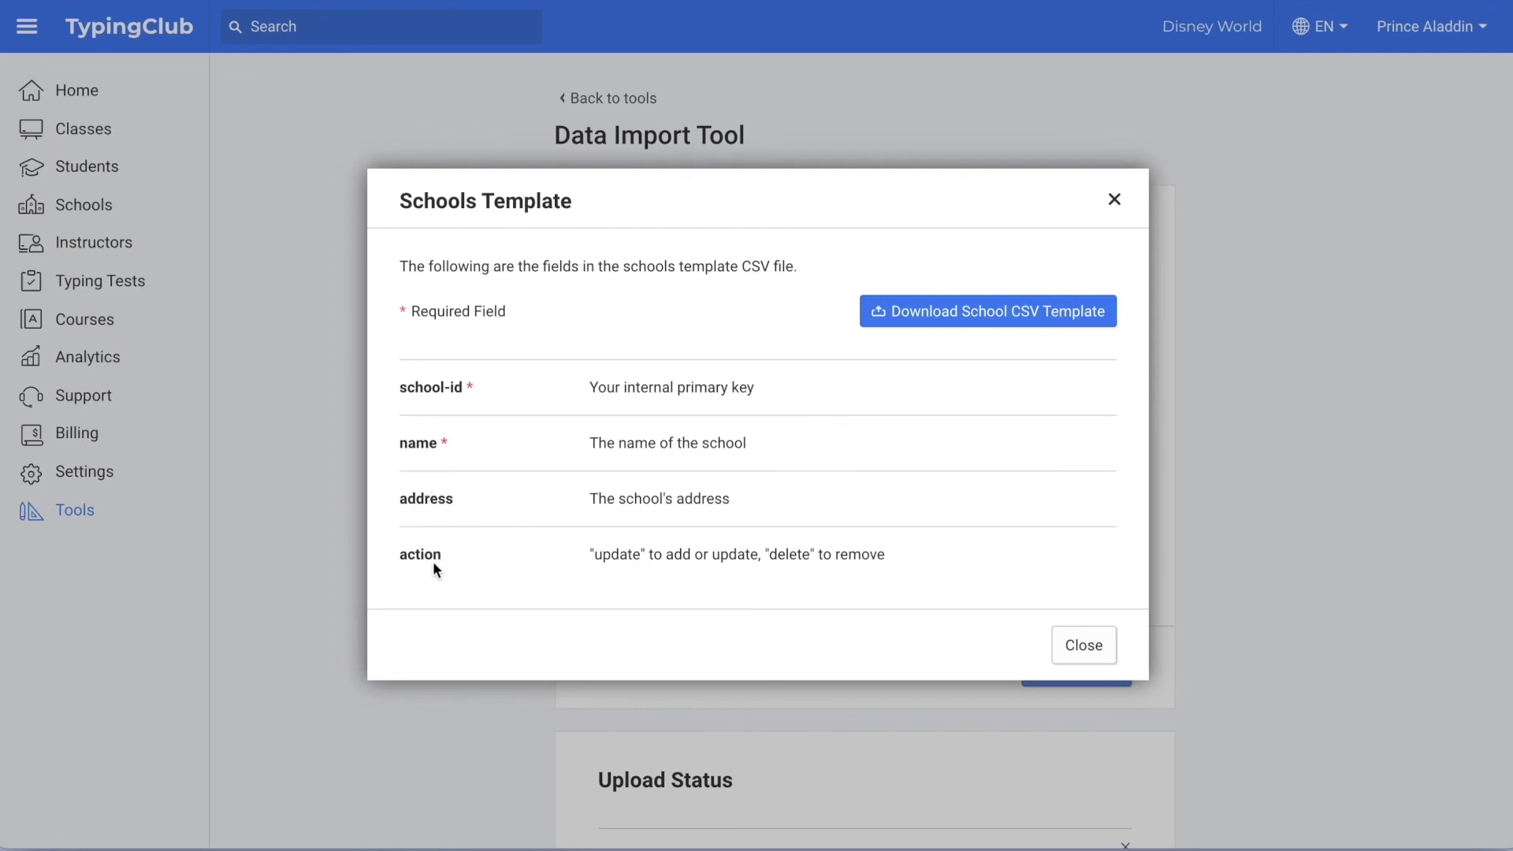
pyautogui.click(962, 312)
pyautogui.click(1114, 168)
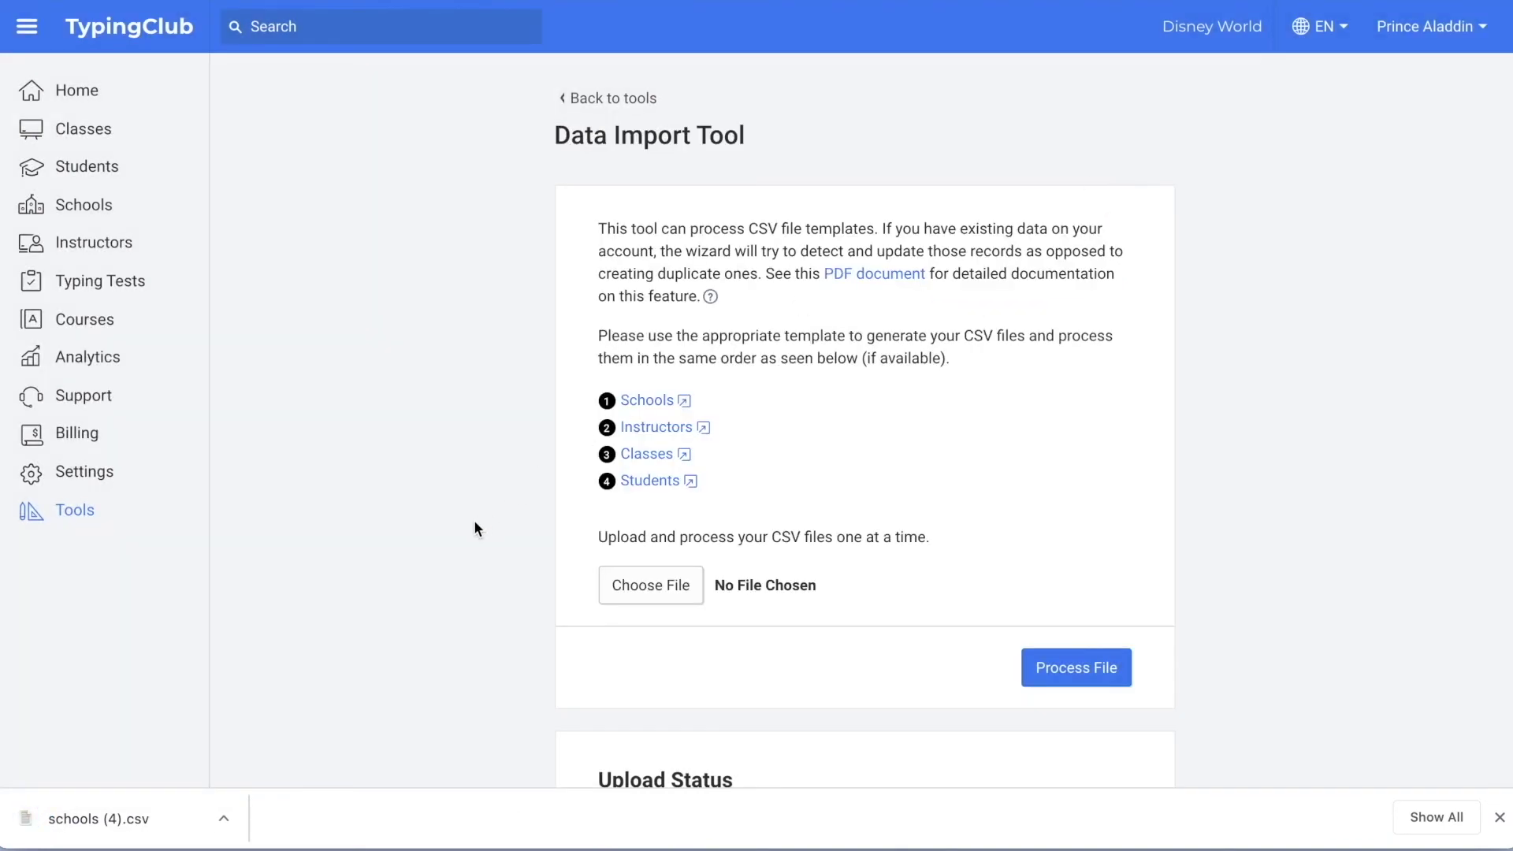
# Upload schools (4).csv to the Data Import Tool and process it.
pyautogui.click(710, 591)
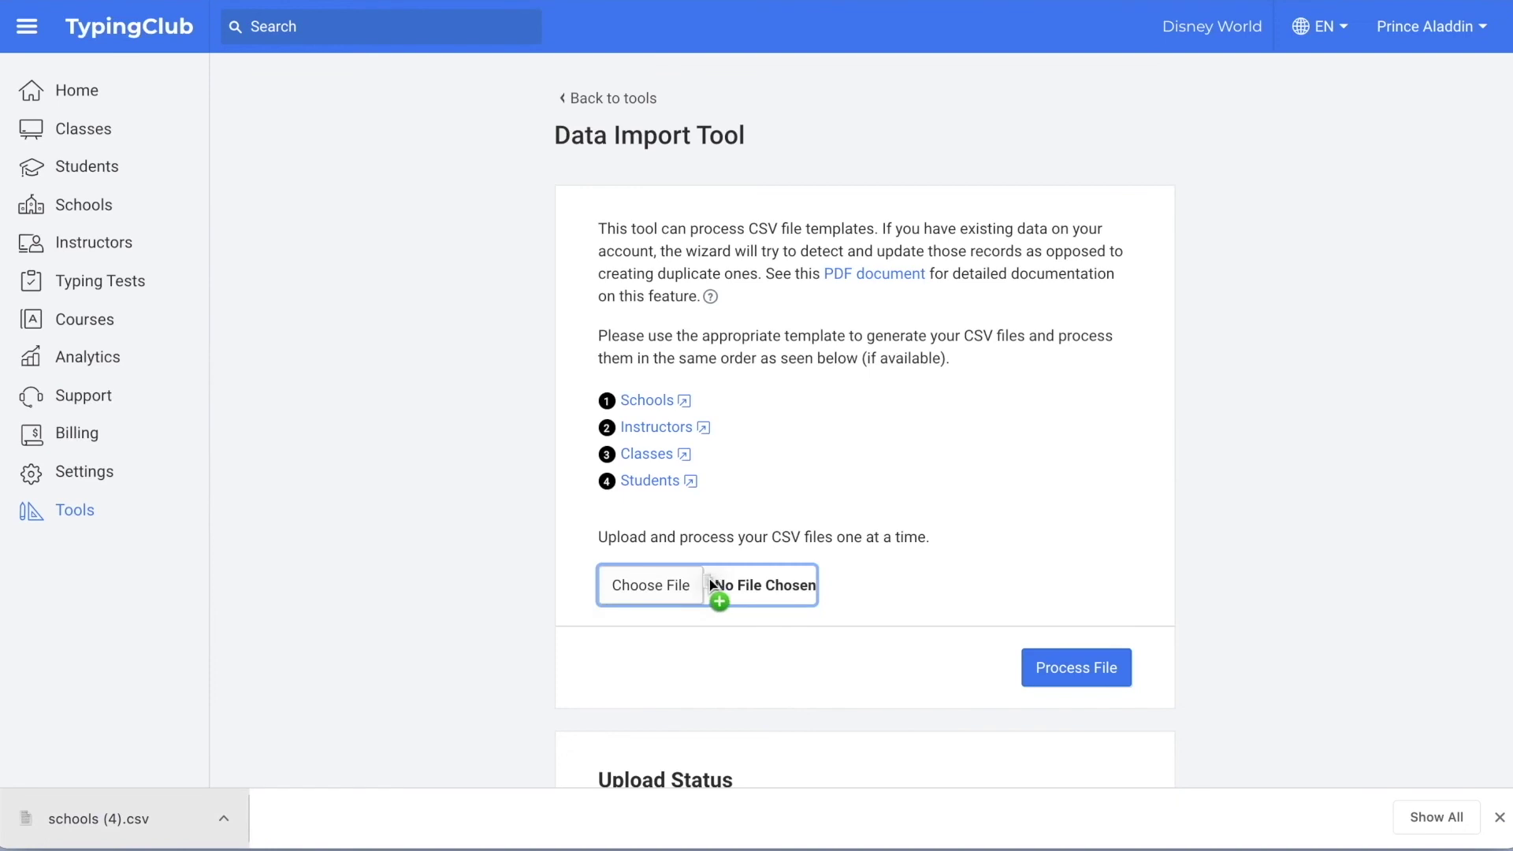
pyautogui.moveTo(661, 579); pyautogui.dragTo(660, 579)
pyautogui.click(1073, 668)
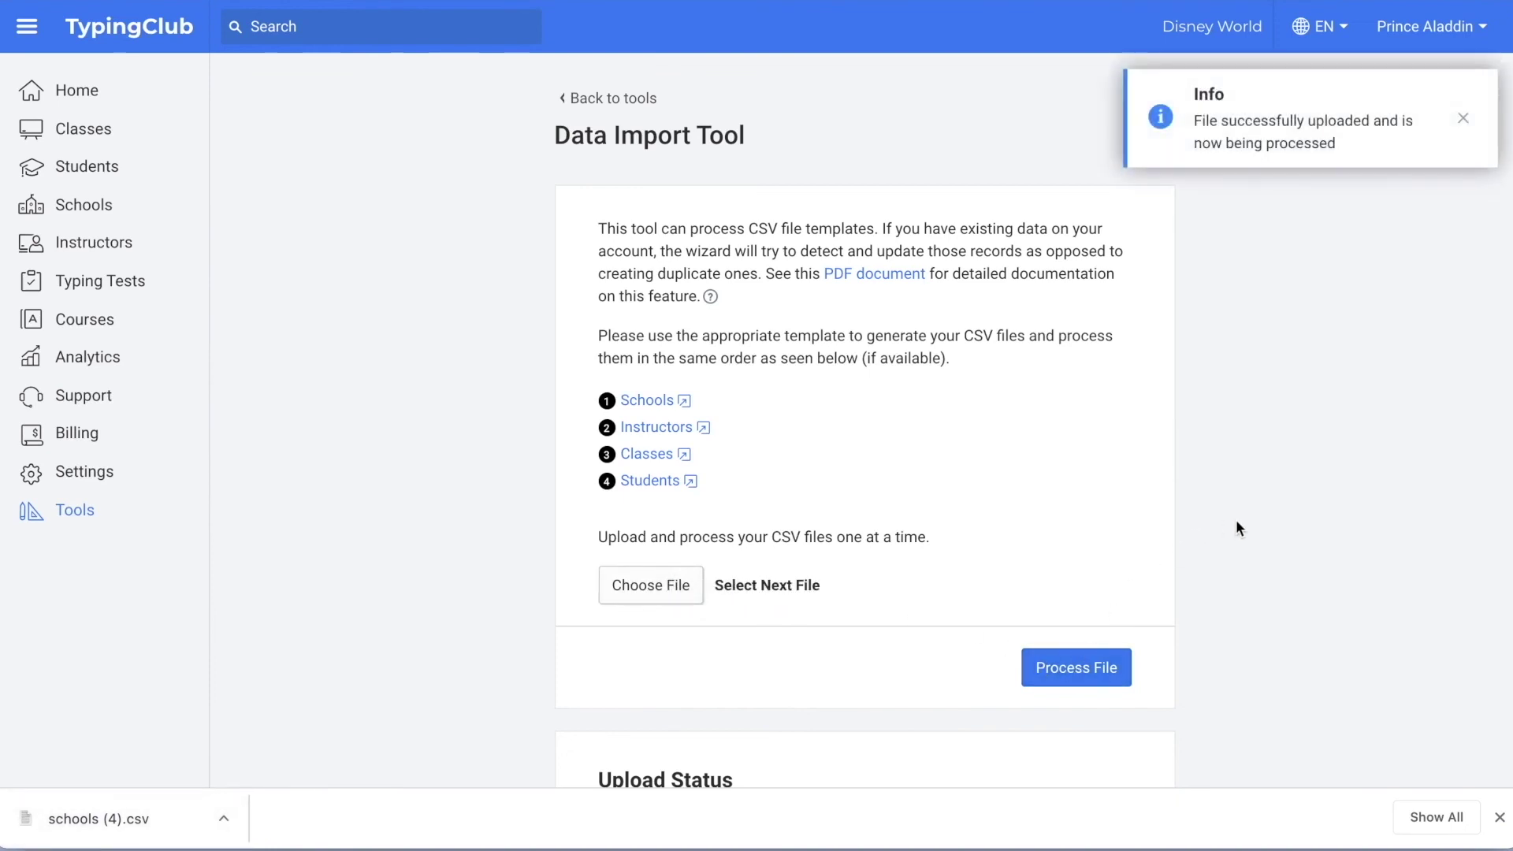
pyautogui.scroll(-3, 1237, 522)
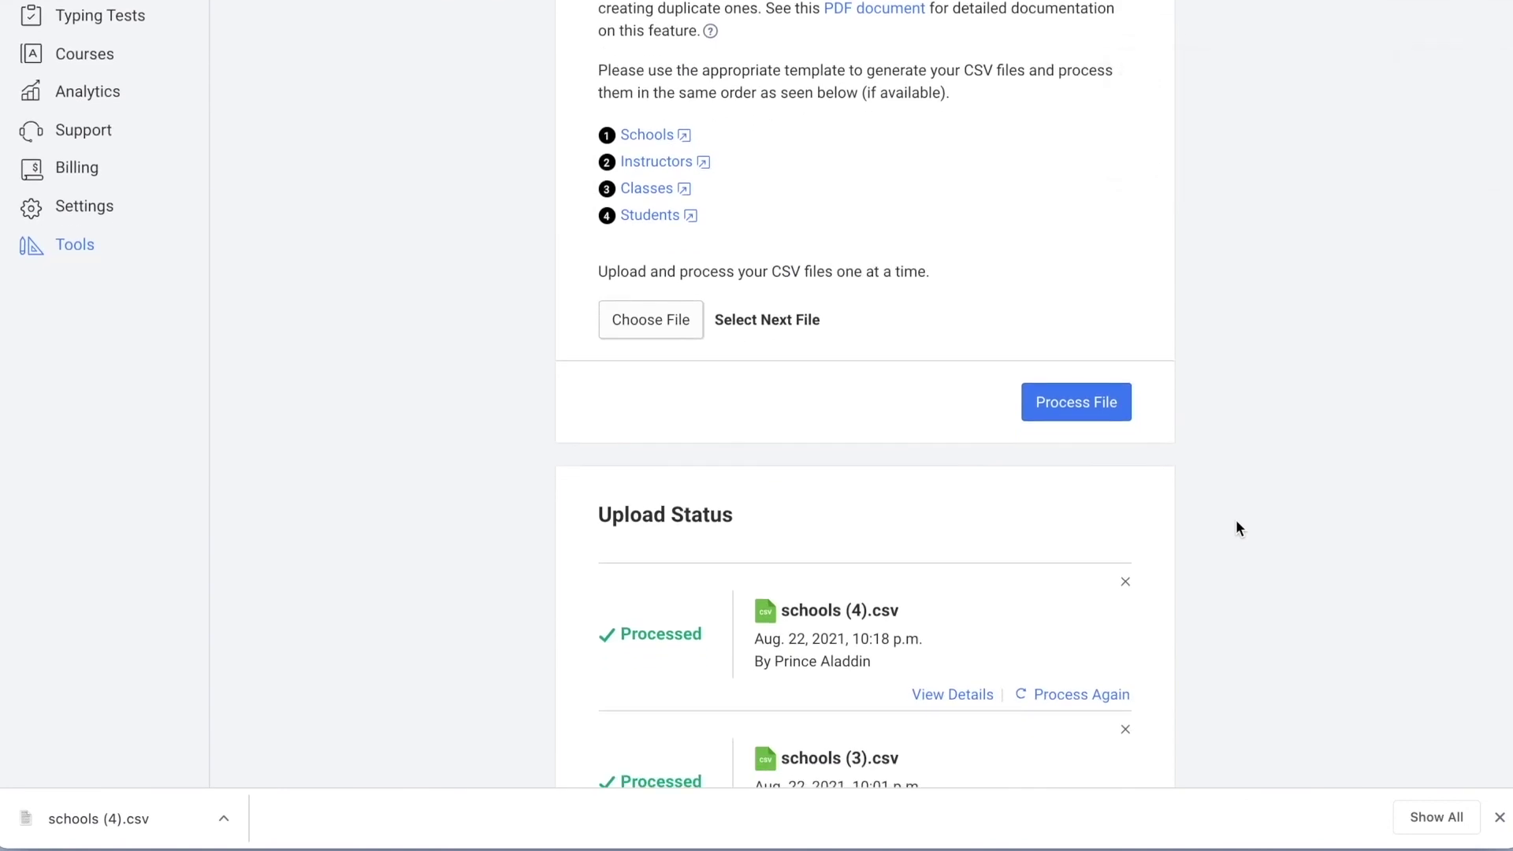
# Review the processed rows, then confirm School 1 (ID 1234-s) appears in the Schools list.
pyautogui.click(955, 697)
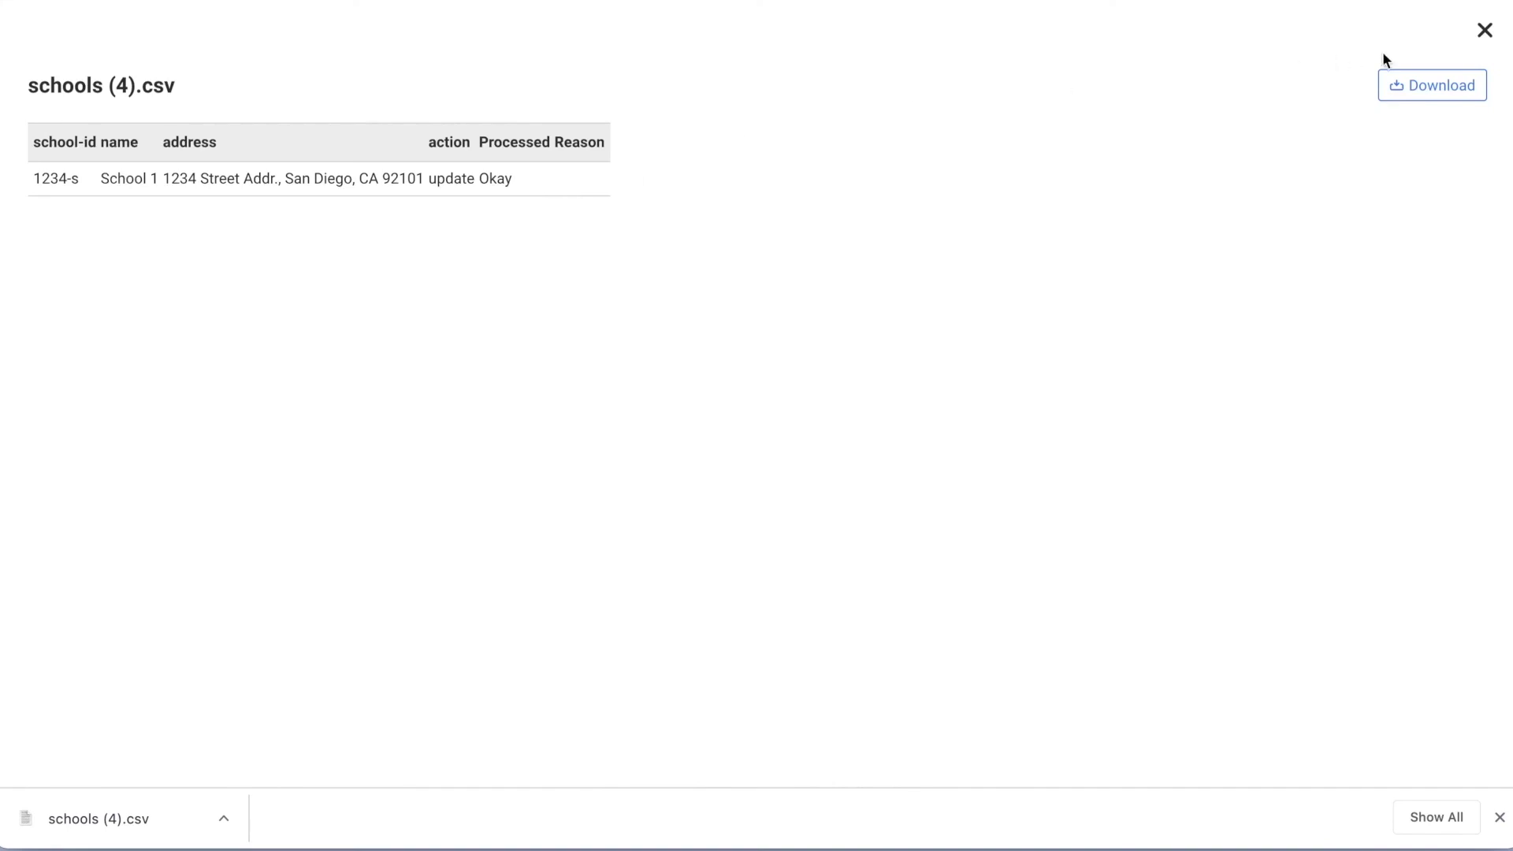
pyautogui.click(1480, 35)
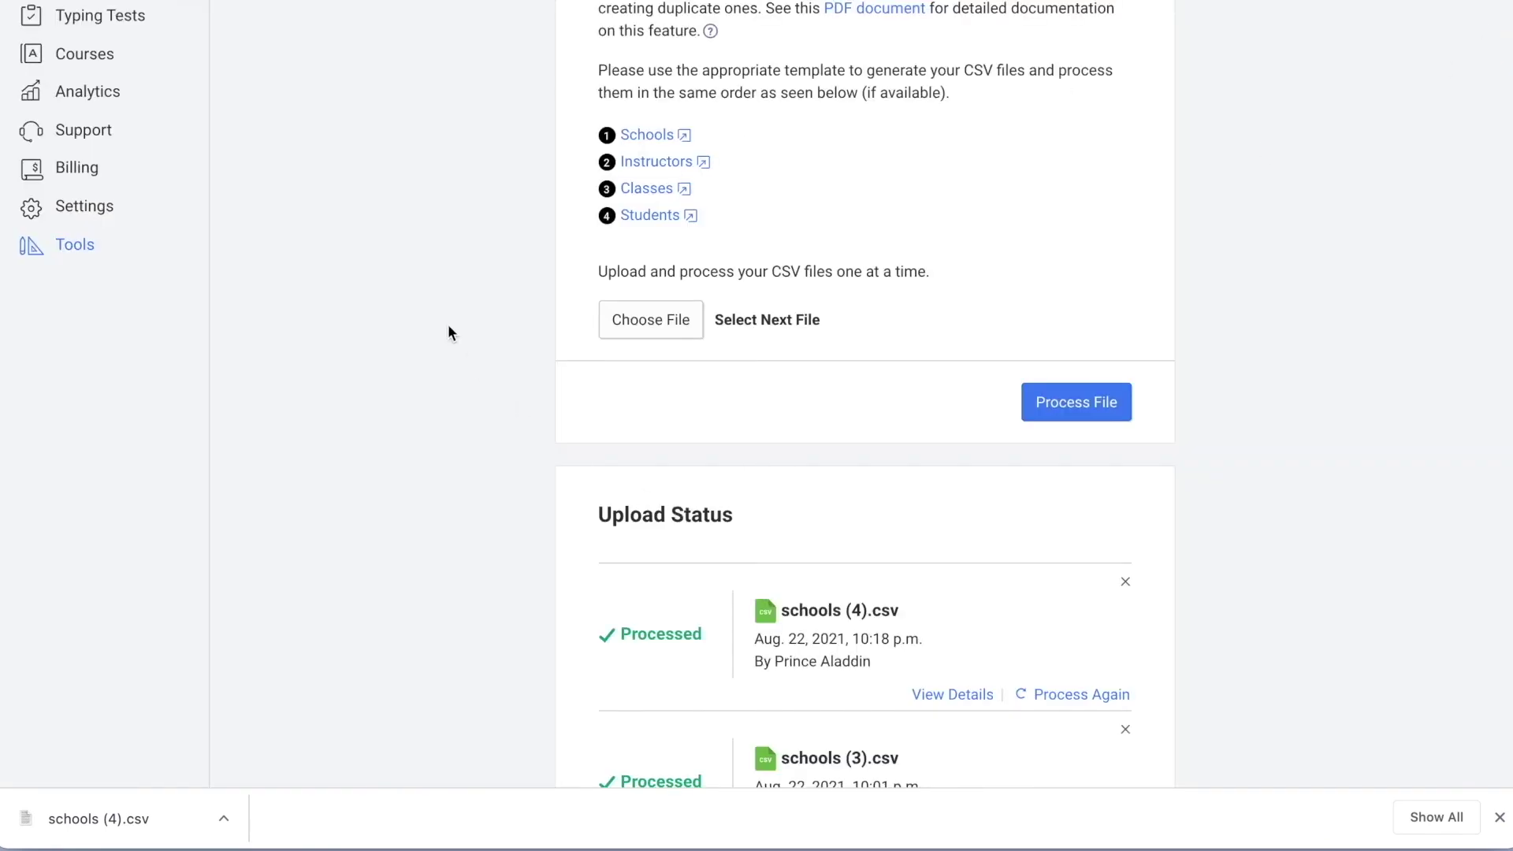
pyautogui.scroll(4, 448, 332)
pyautogui.click(116, 206)
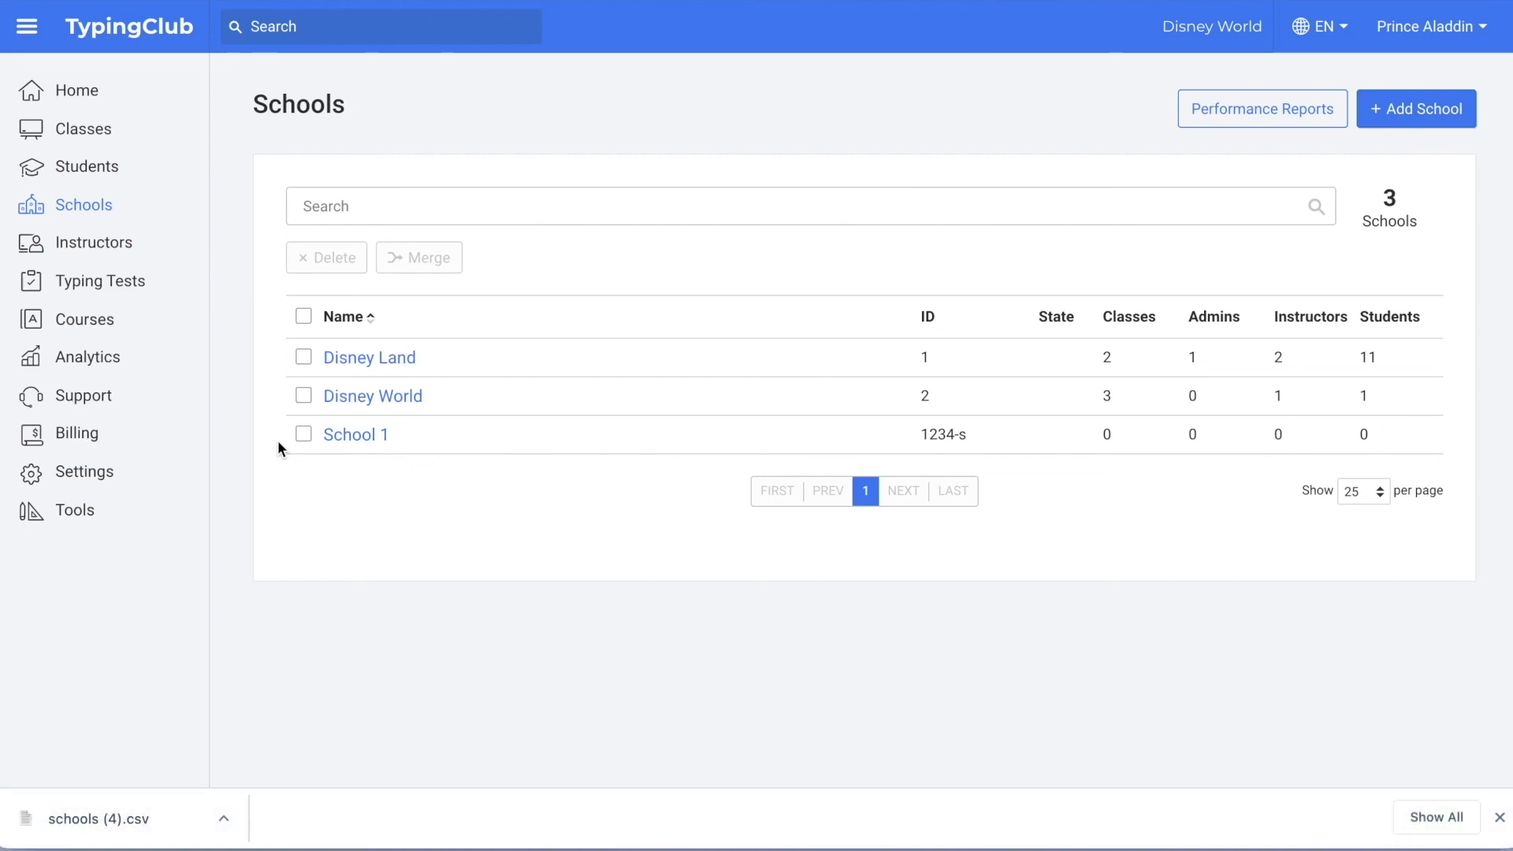
# Visit the TypingClub Help Center from Support, then return to the contact details and empty Tickets list.
pyautogui.click(87, 403)
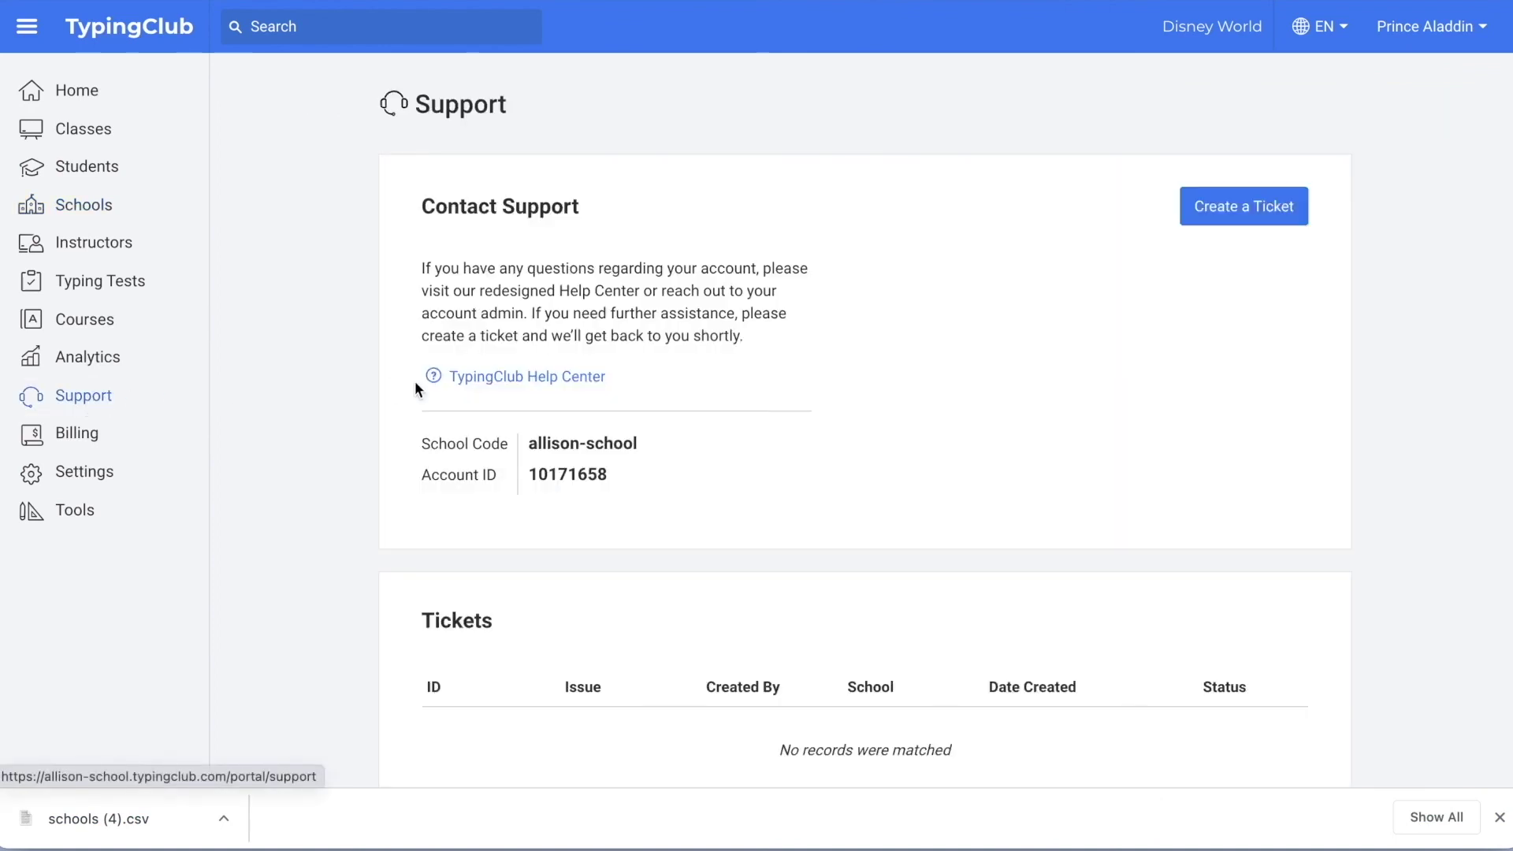
pyautogui.click(519, 380)
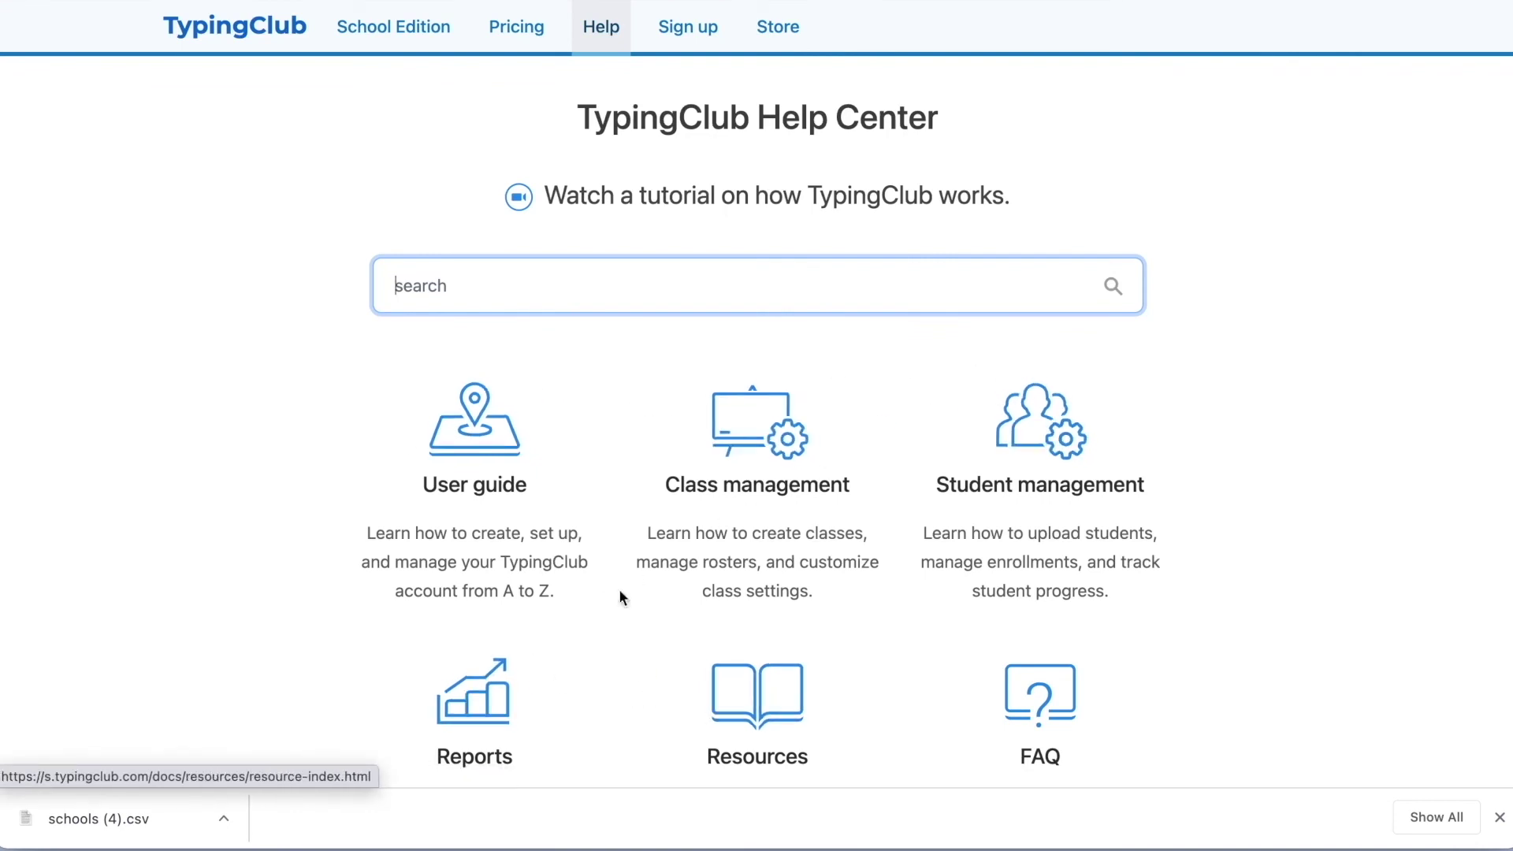
pyautogui.hotkey('alt', 'Left')
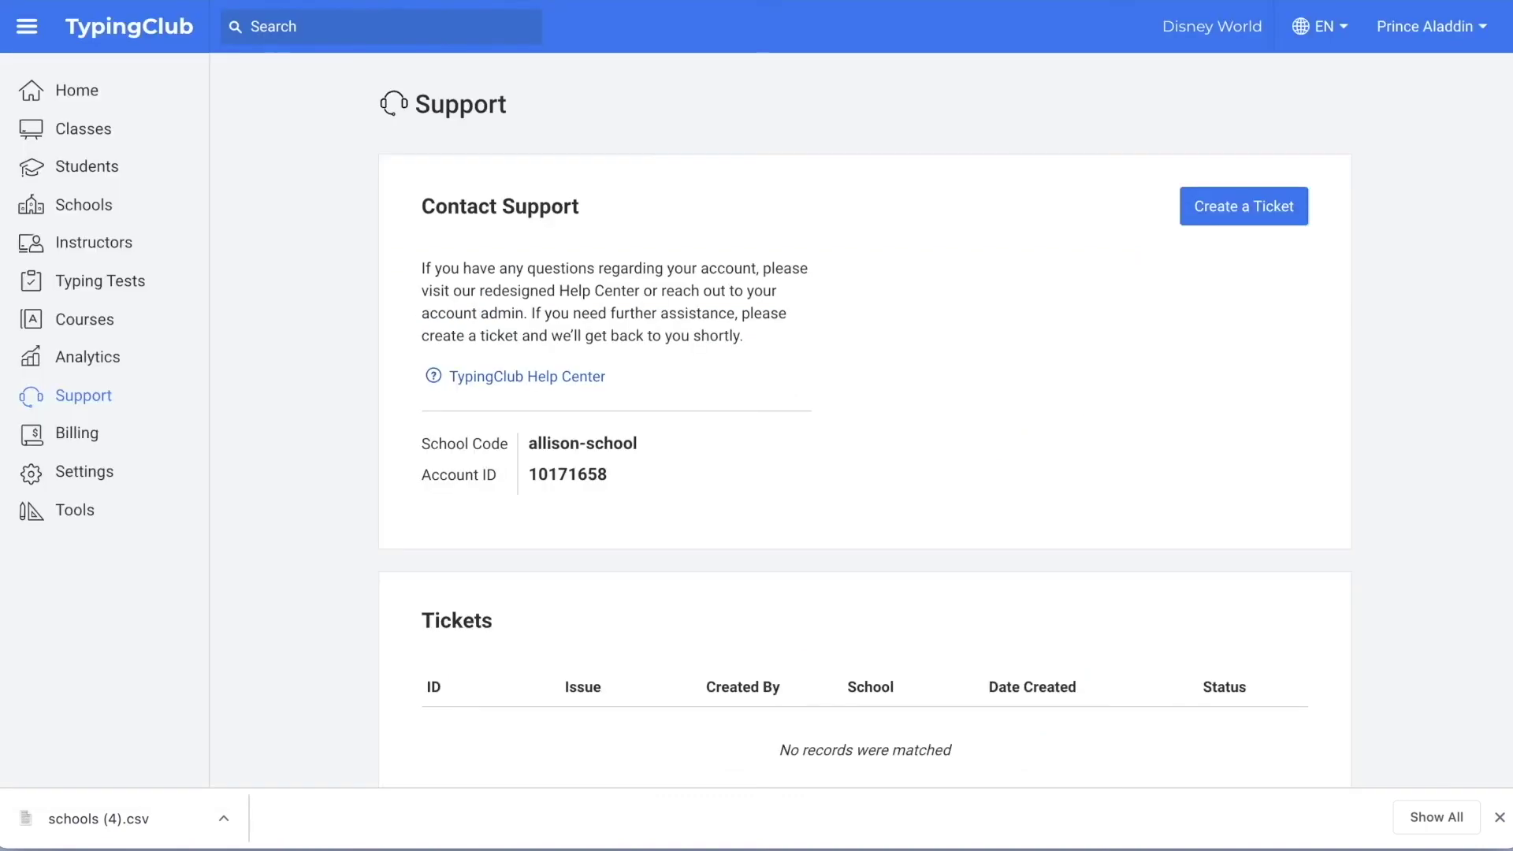
pyautogui.scroll(-1, 334, 436)
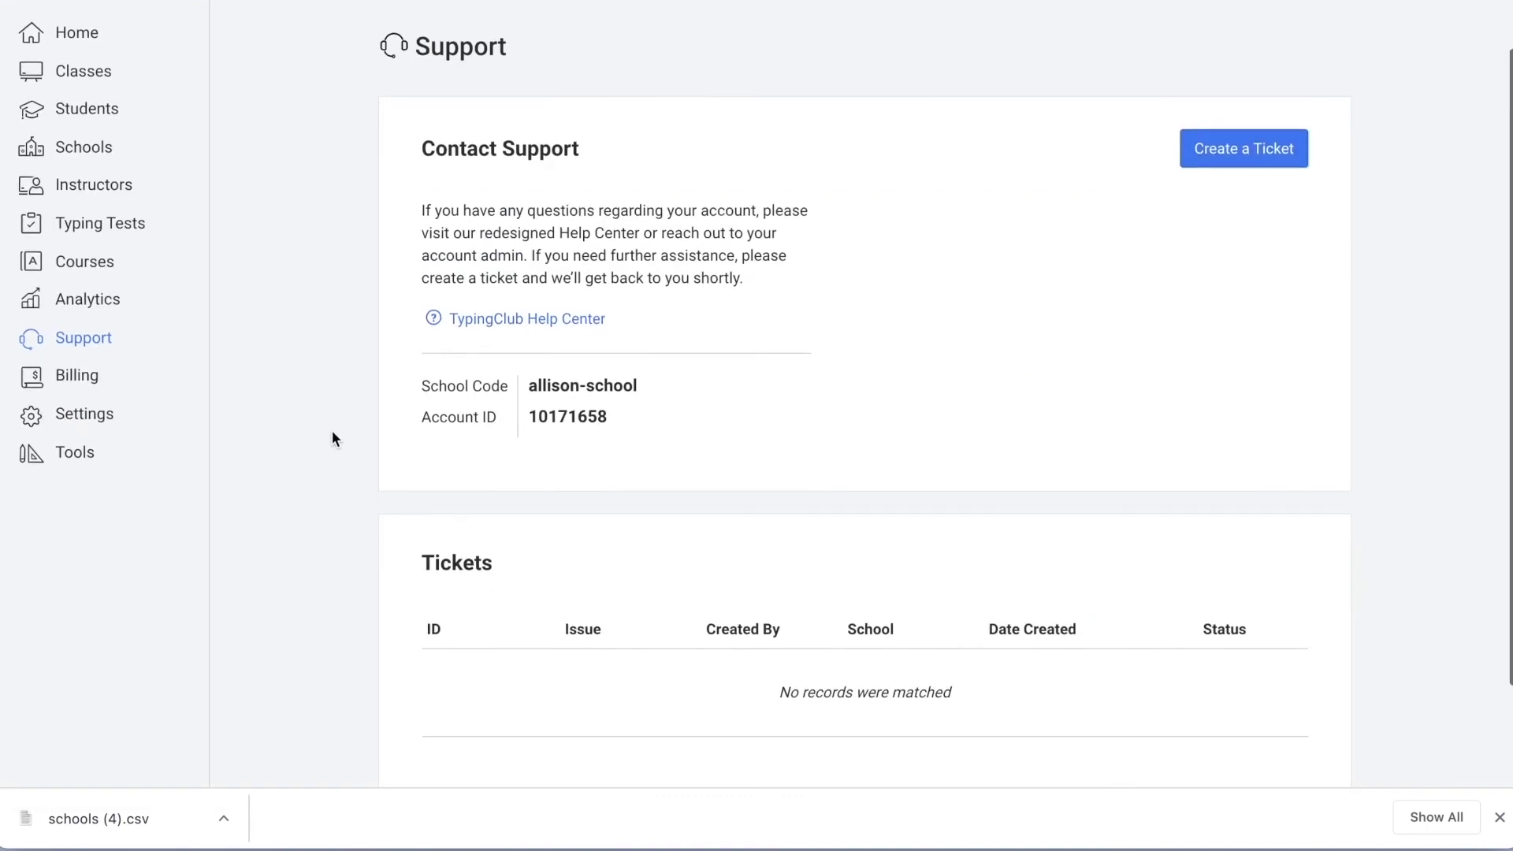